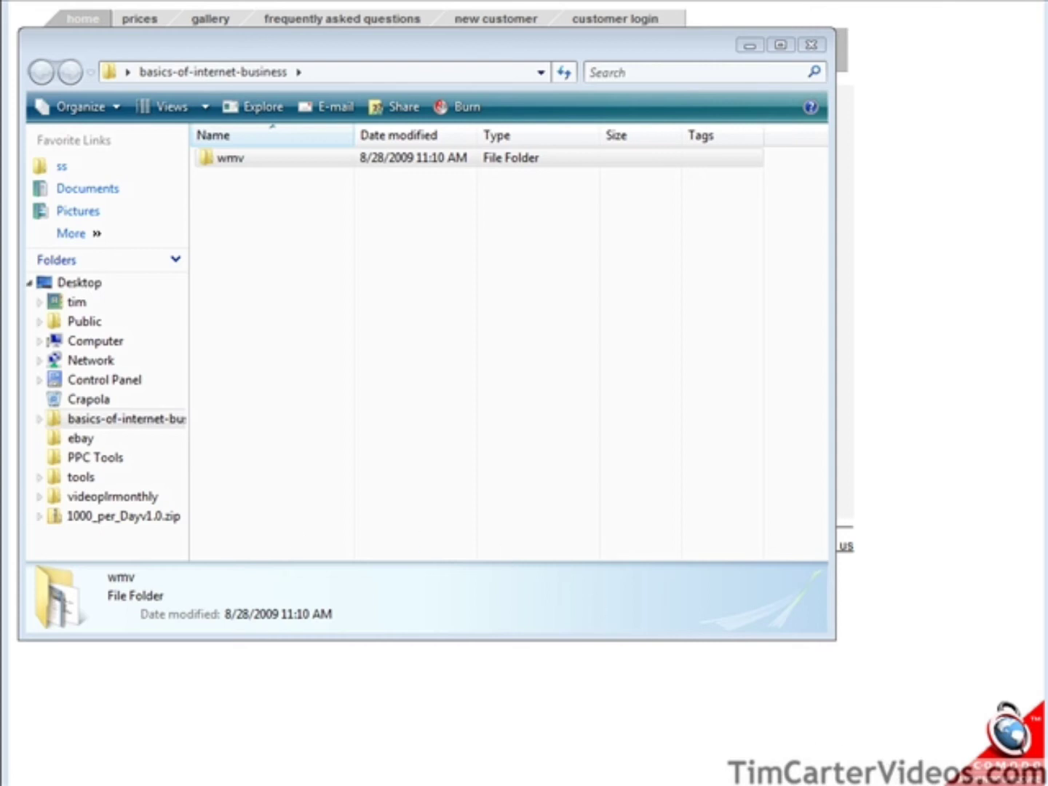
Open the wmv folder in basics-of-internet-business to reveal the six lesson videos.
{"action": "left_click", "coordinate": [237, 160]}
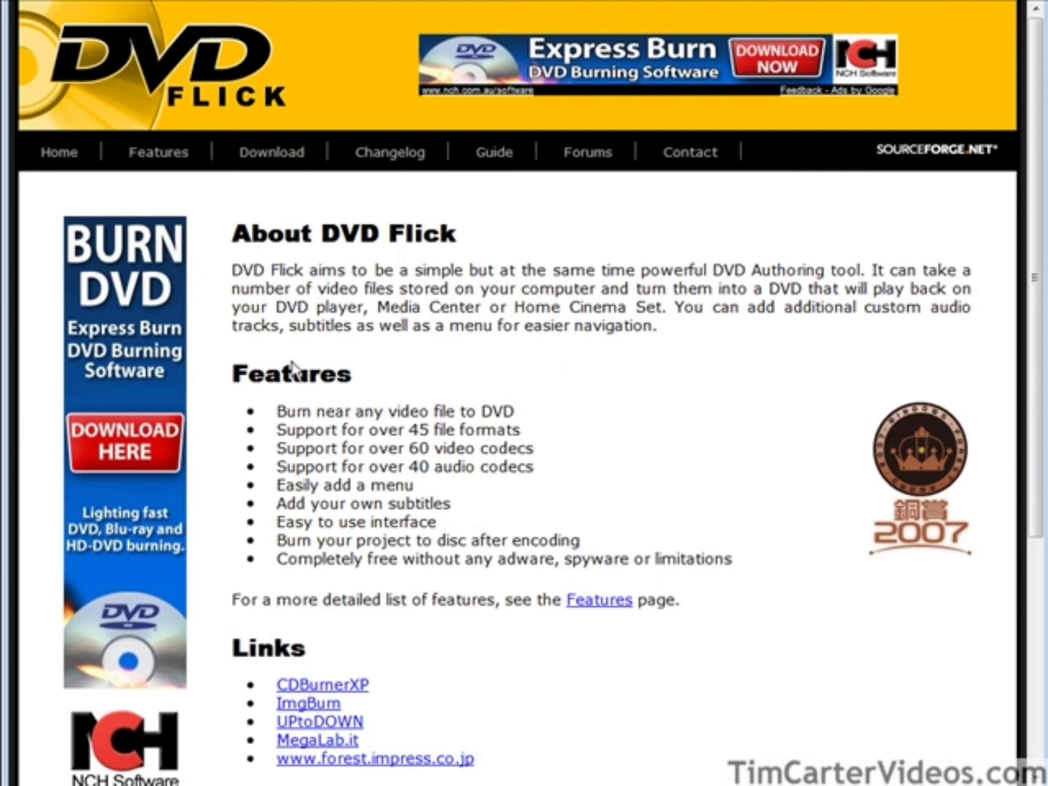
Download DVD Flick from the project's download page.
{"action": "left_click", "coordinate": [272, 154]}
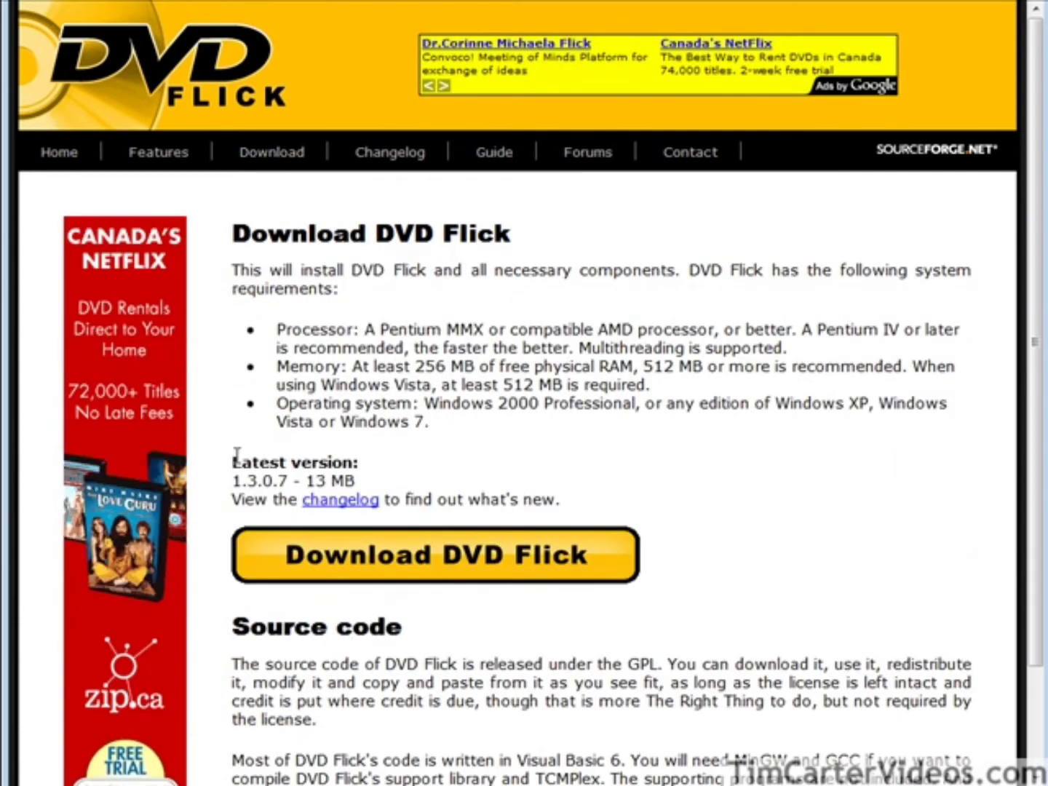
{"action": "left_click", "coordinate": [542, 557]}
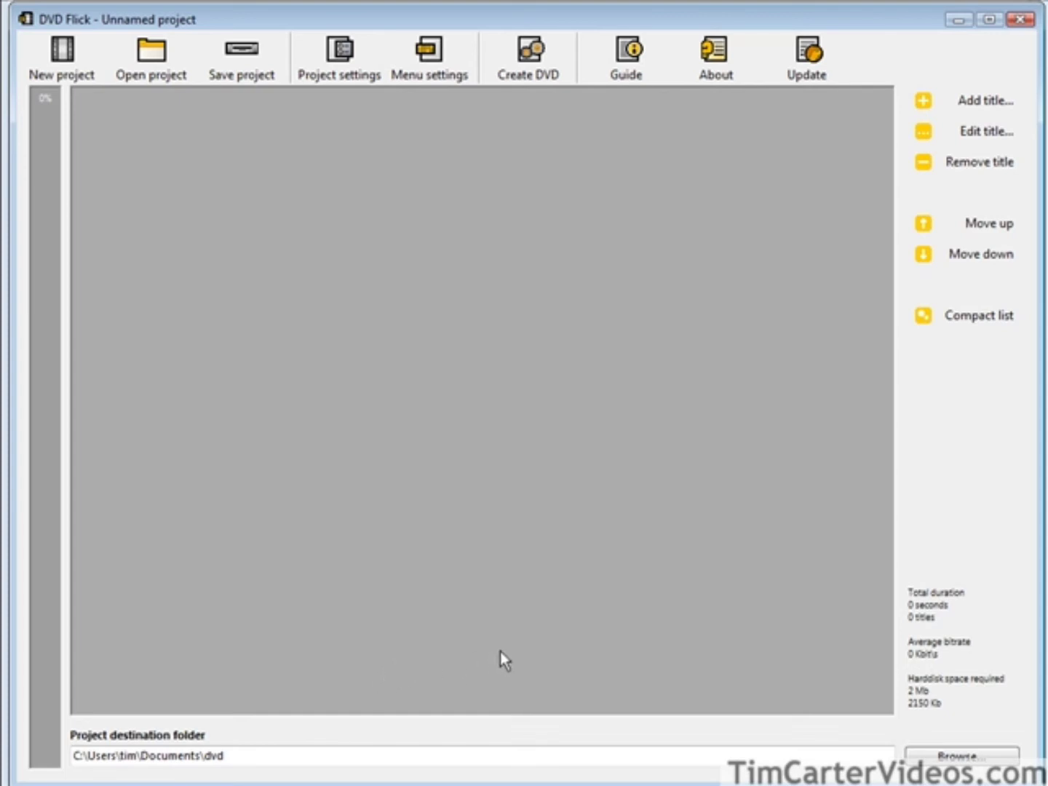
Replace the placeholder project title with 'The Basics Of Internet Business'.
{"action": "left_click", "coordinate": [340, 63]}
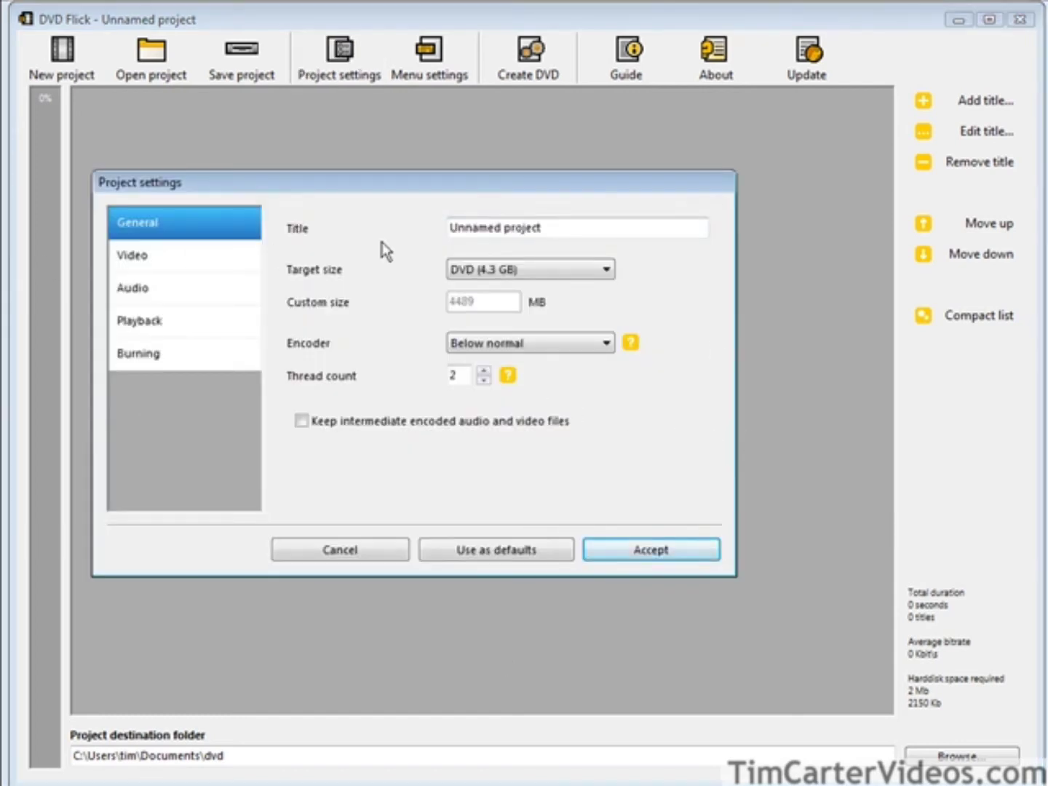
{"action": "left_click_drag", "start_coordinate": [551, 229], "coordinate": [317, 216]}
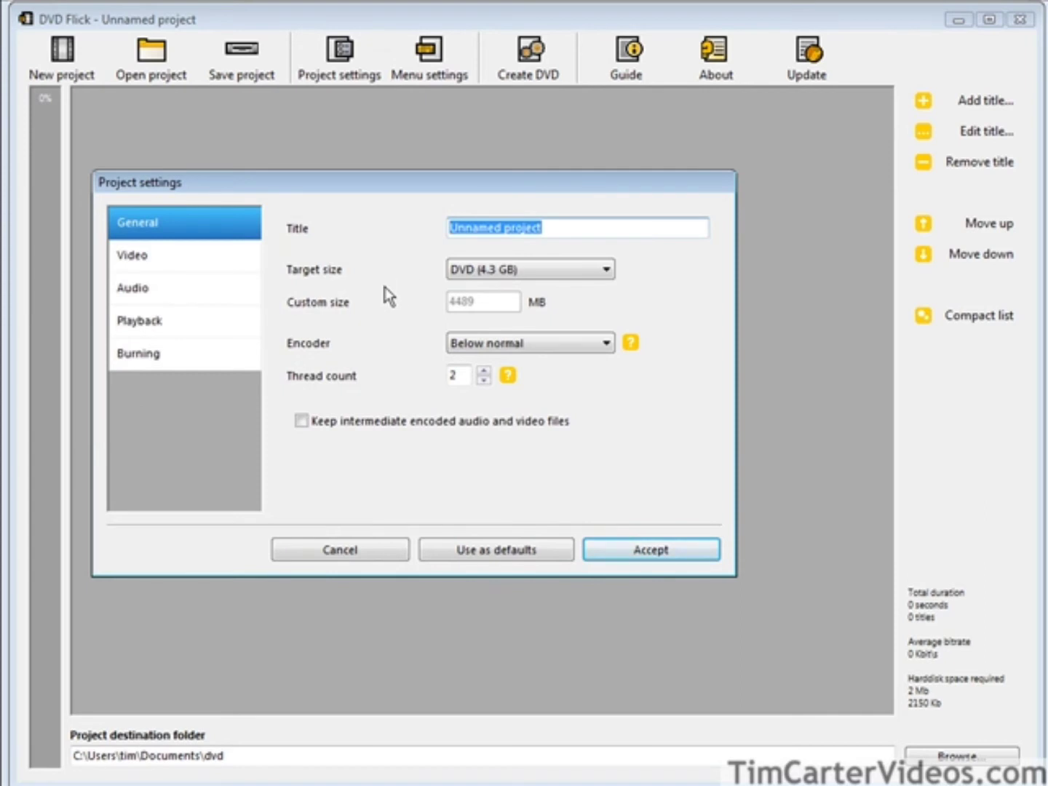
{"action": "type", "text": "Basics "}
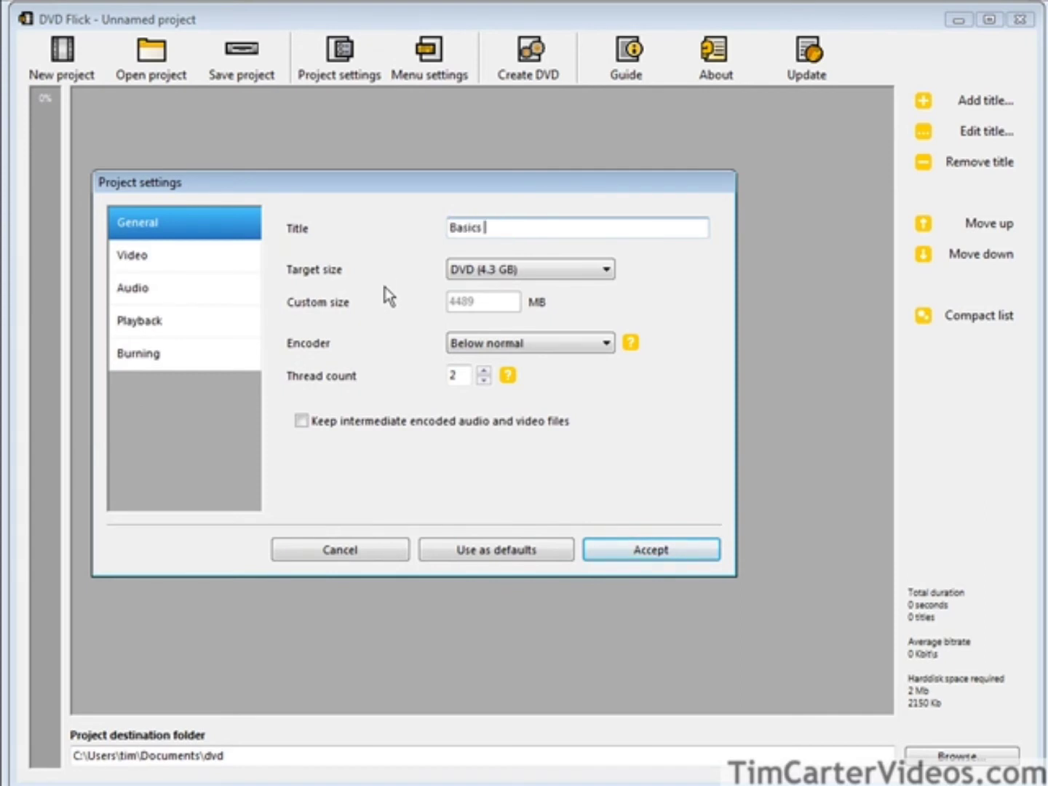
{"action": "type", "text": "Of Internet Business"}
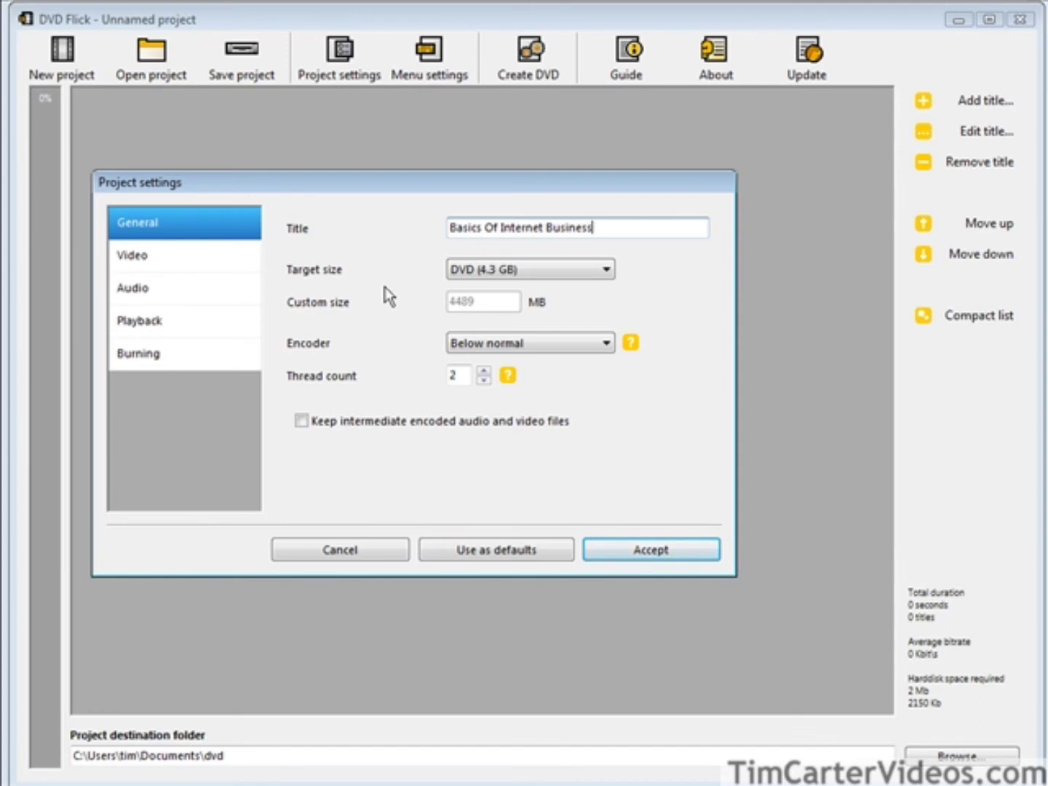
{"action": "key", "text": "Home"}
{"action": "type", "text": "The"}
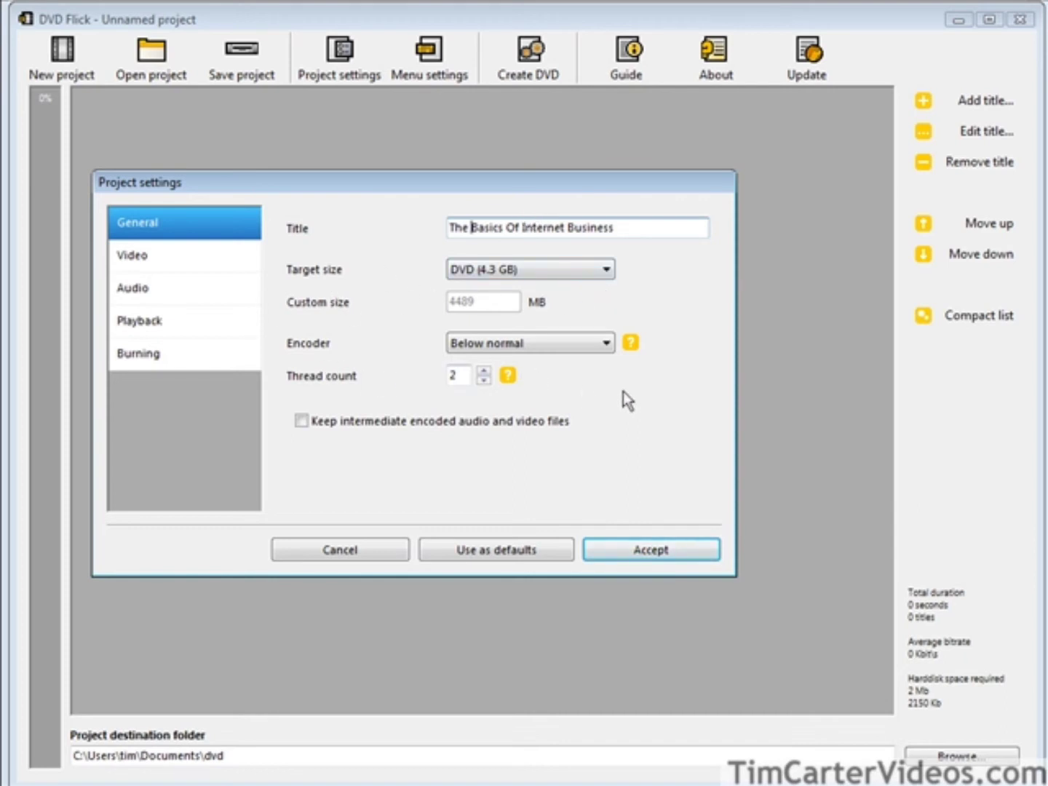
Set playback to return to the menu after each title finishes playing.
{"action": "left_click", "coordinate": [176, 269]}
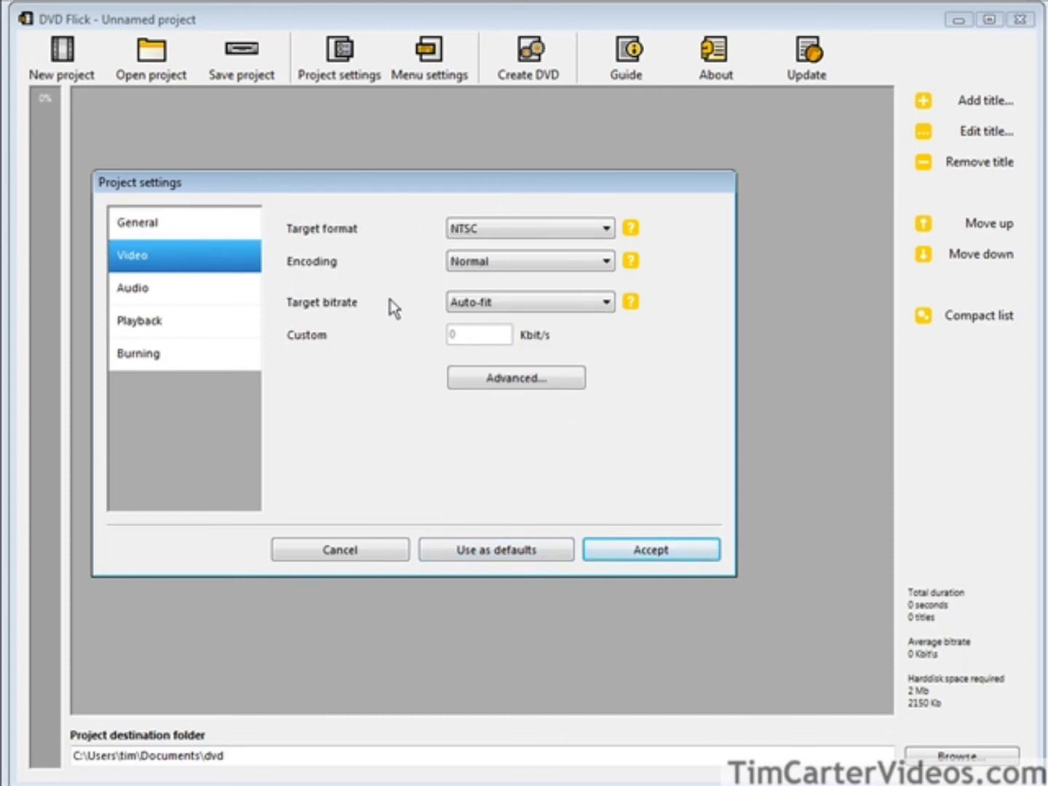
{"action": "left_click", "coordinate": [206, 297]}
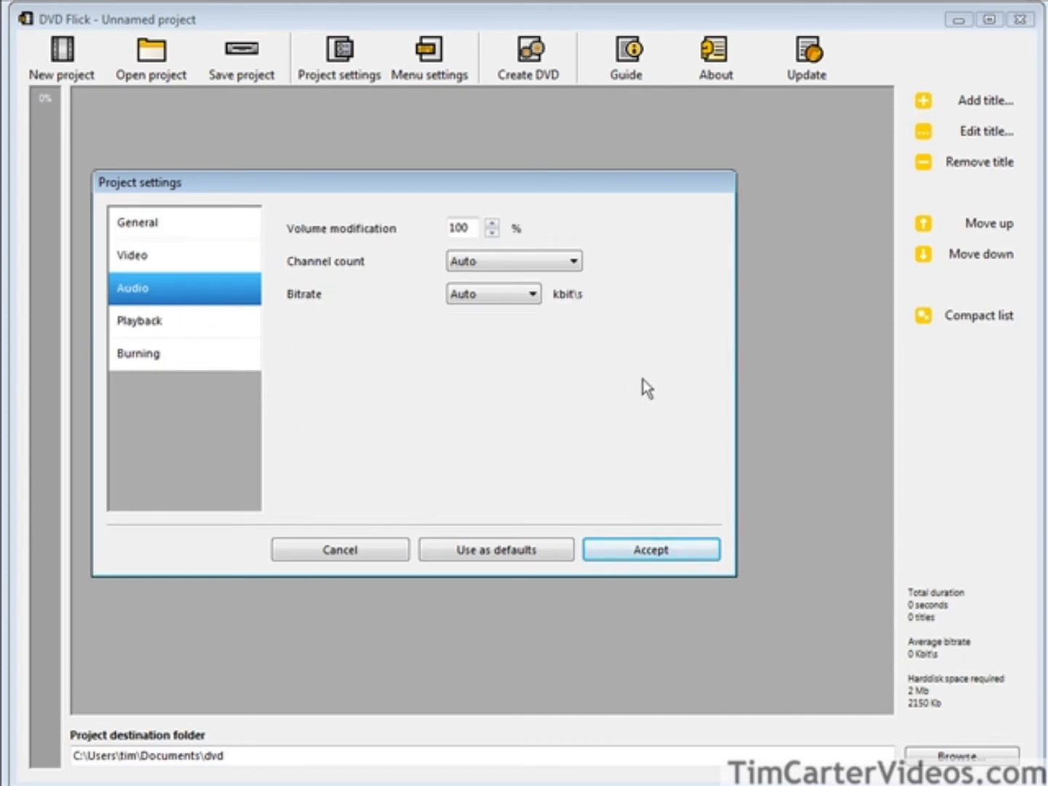
{"action": "left_click", "coordinate": [200, 328]}
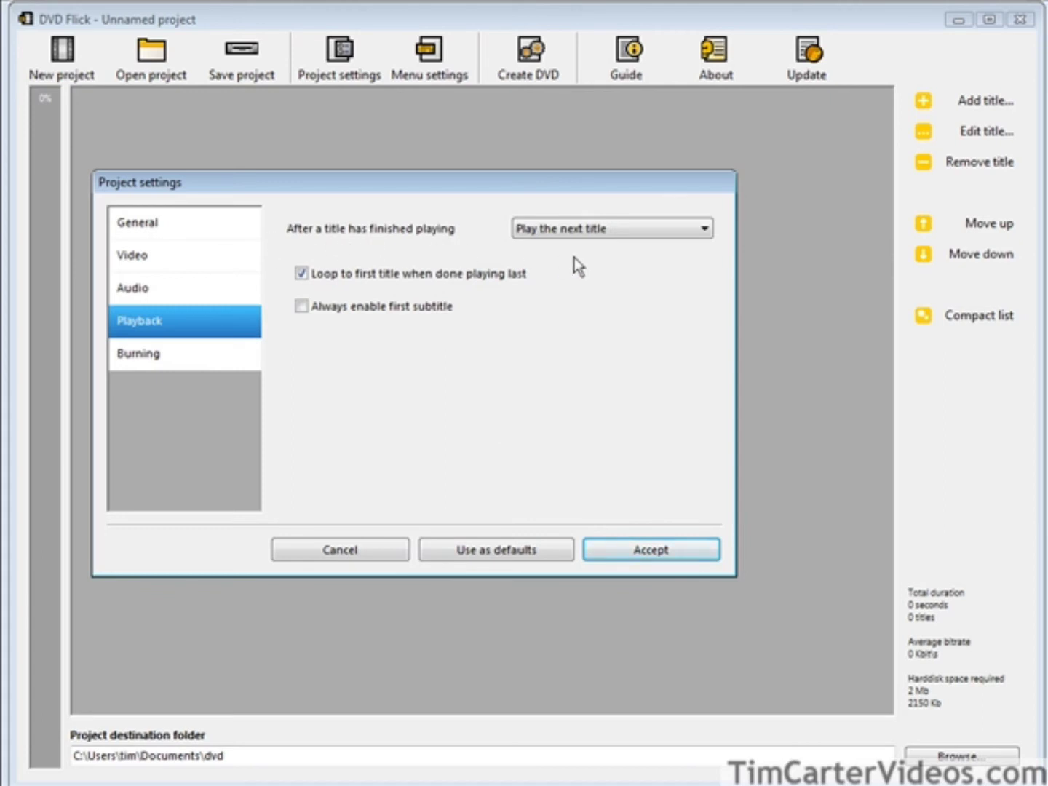
{"action": "left_click", "coordinate": [703, 232]}
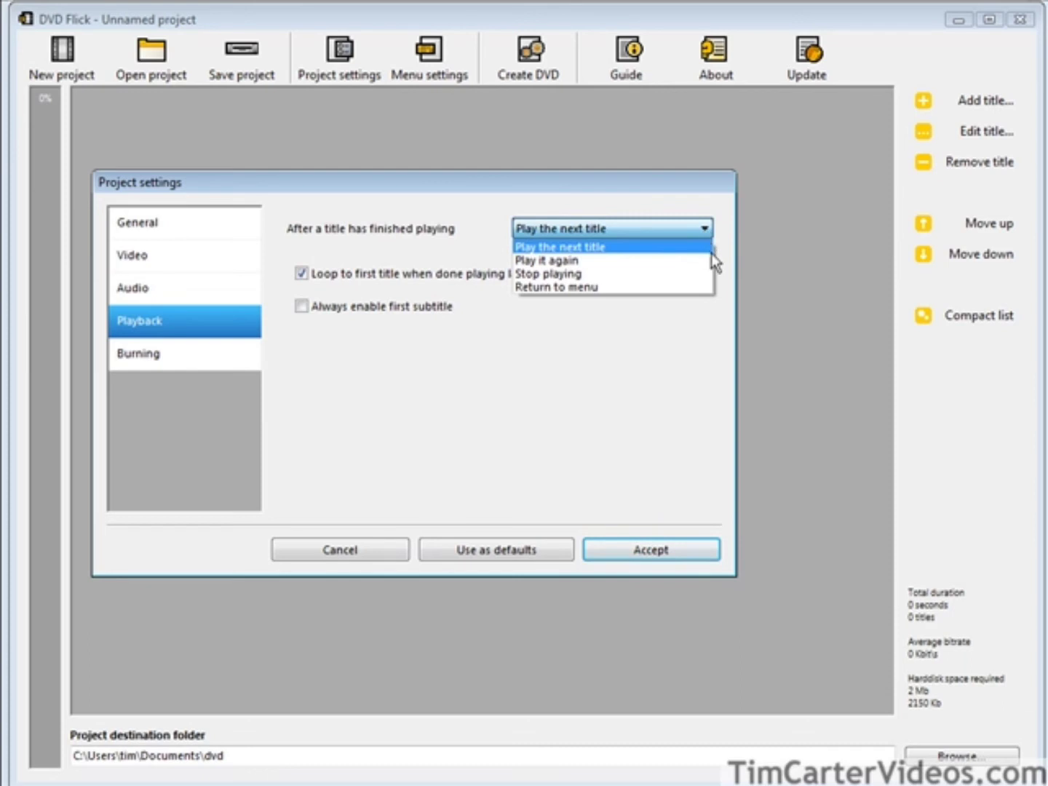
{"action": "left_click", "coordinate": [636, 288]}
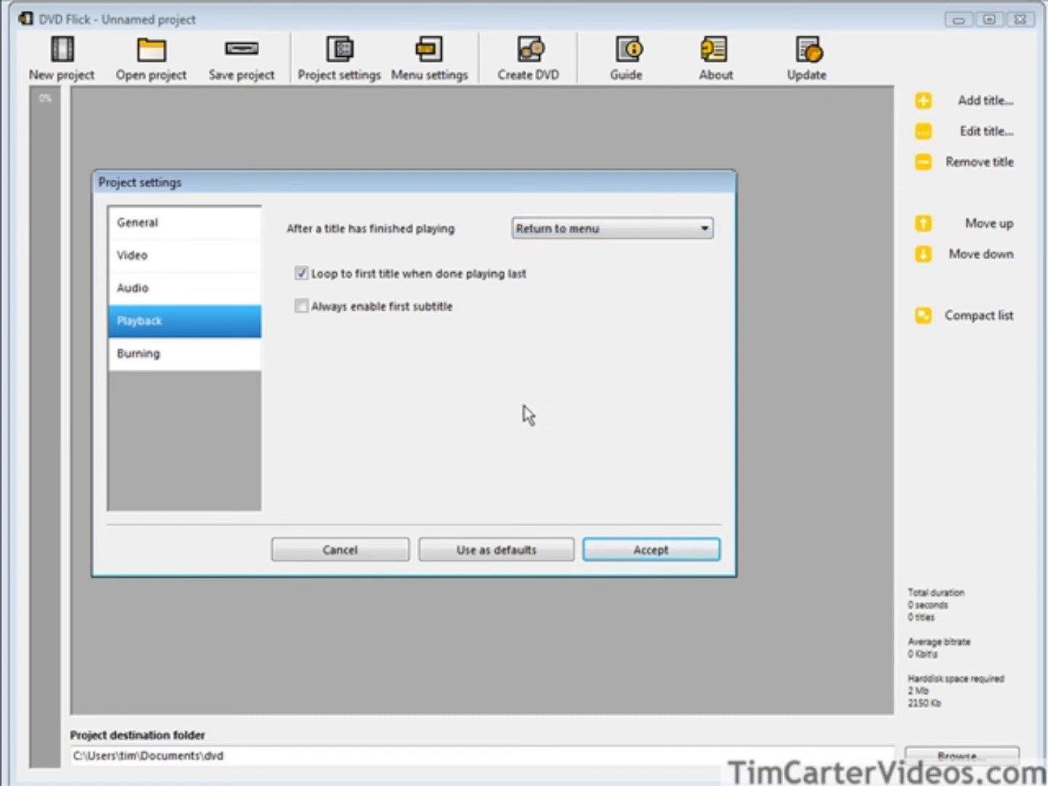
Enable burning the project to disc and accept the project settings.
{"action": "left_click", "coordinate": [145, 355]}
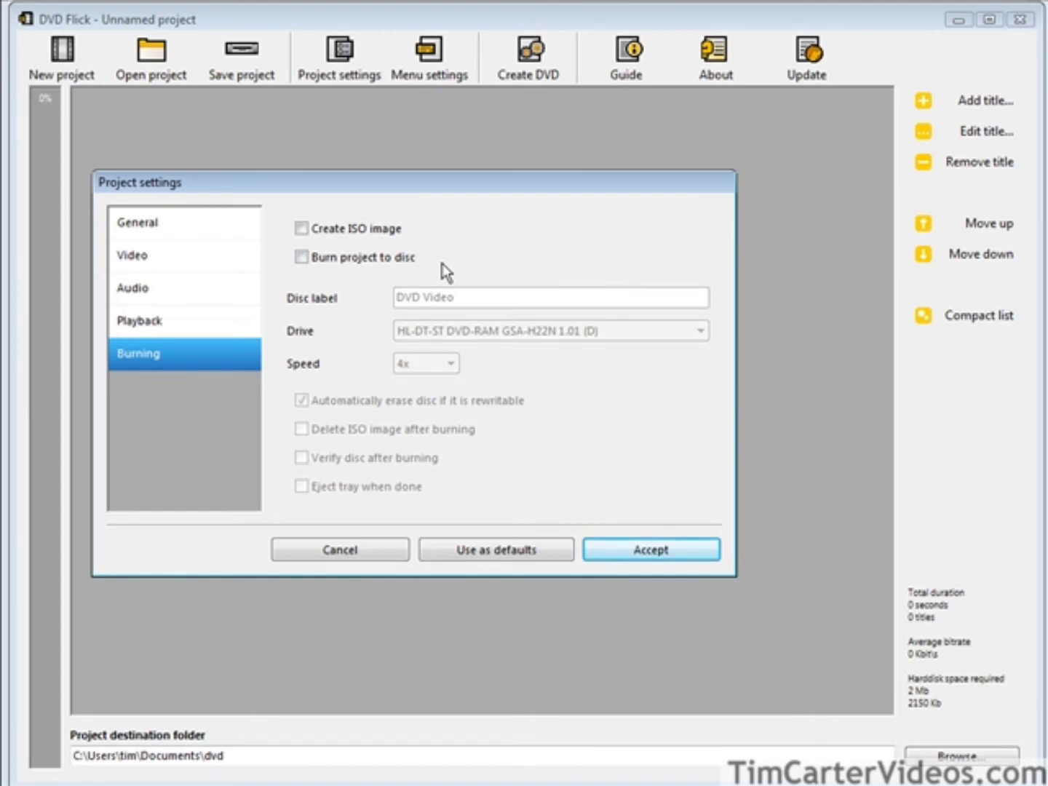
{"action": "left_click", "coordinate": [299, 256]}
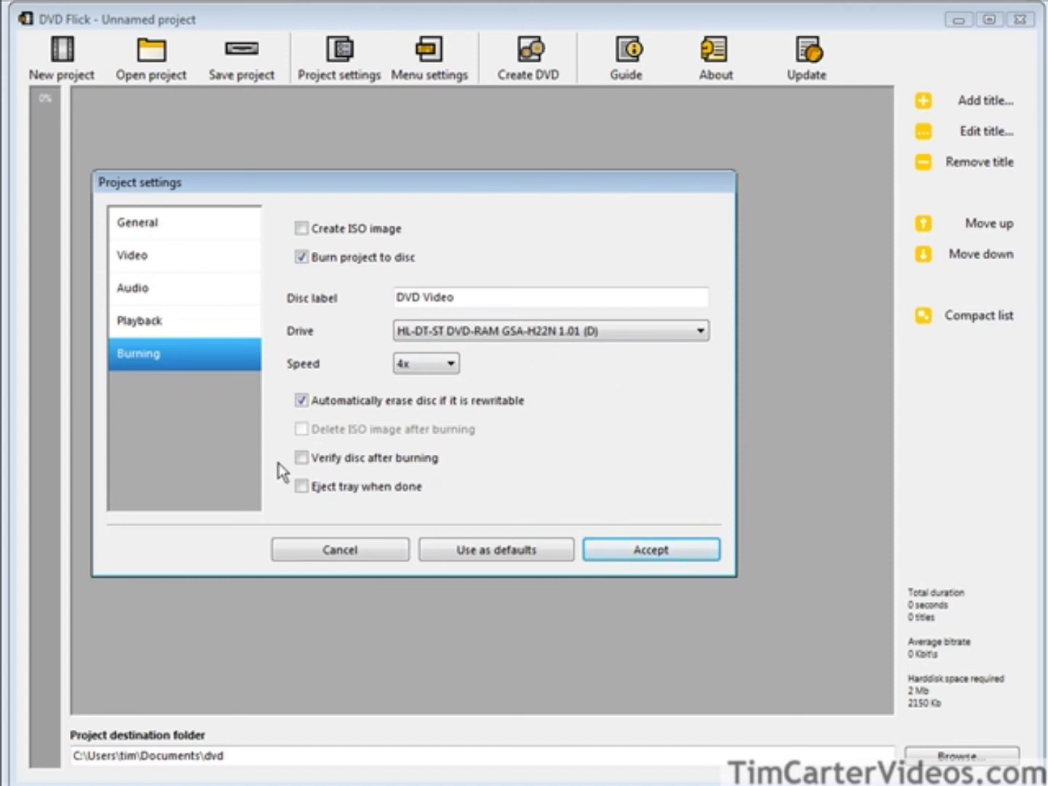
{"action": "left_click", "coordinate": [655, 551]}
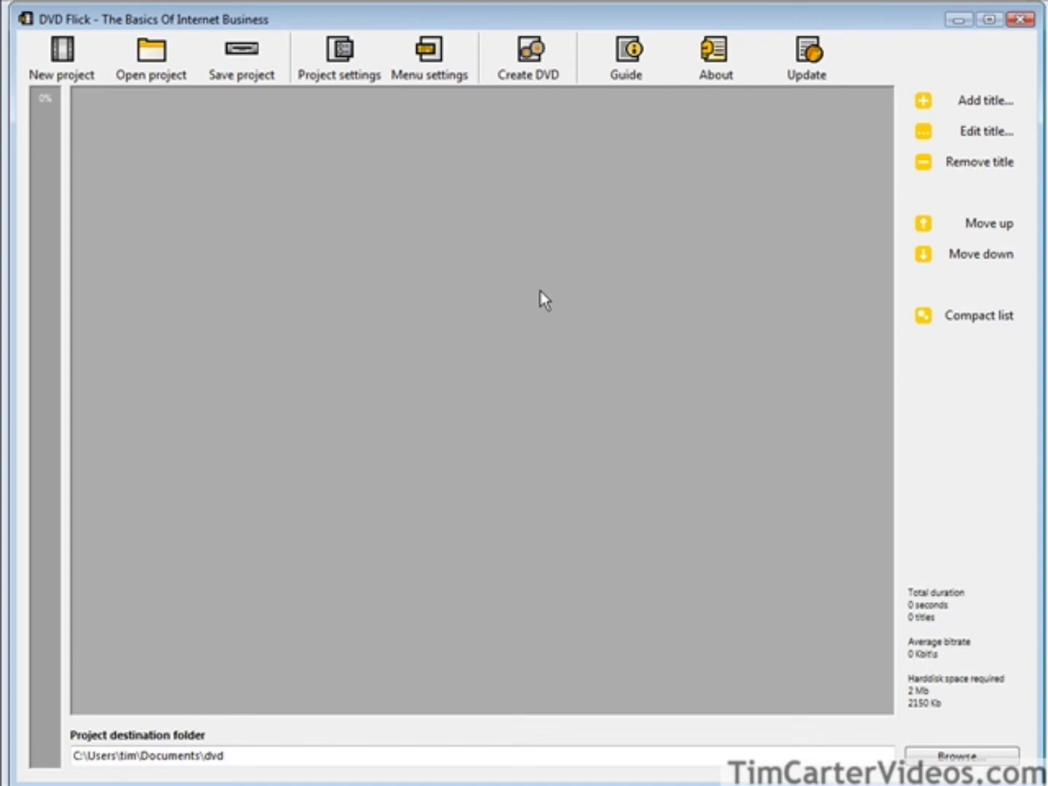
Add the six .wmv lessons, 1-intro-branding through 6-promoting-your-offers, as project titles.
{"action": "left_click", "coordinate": [999, 105]}
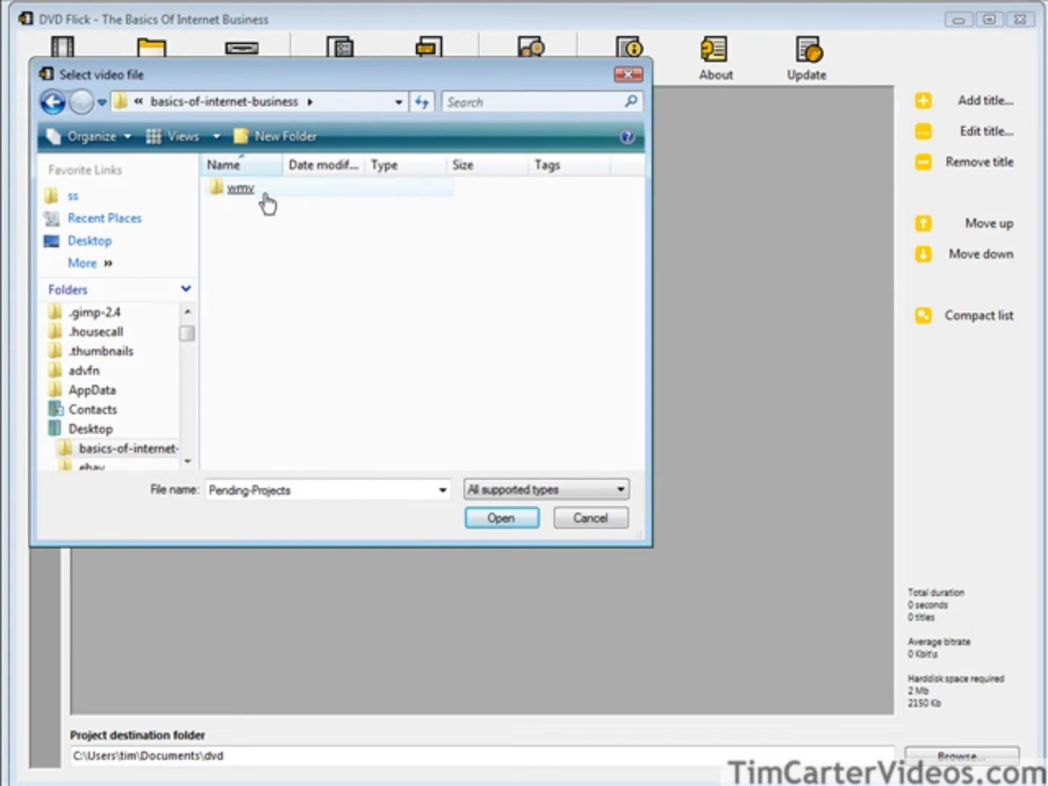
{"action": "left_click", "coordinate": [242, 189]}
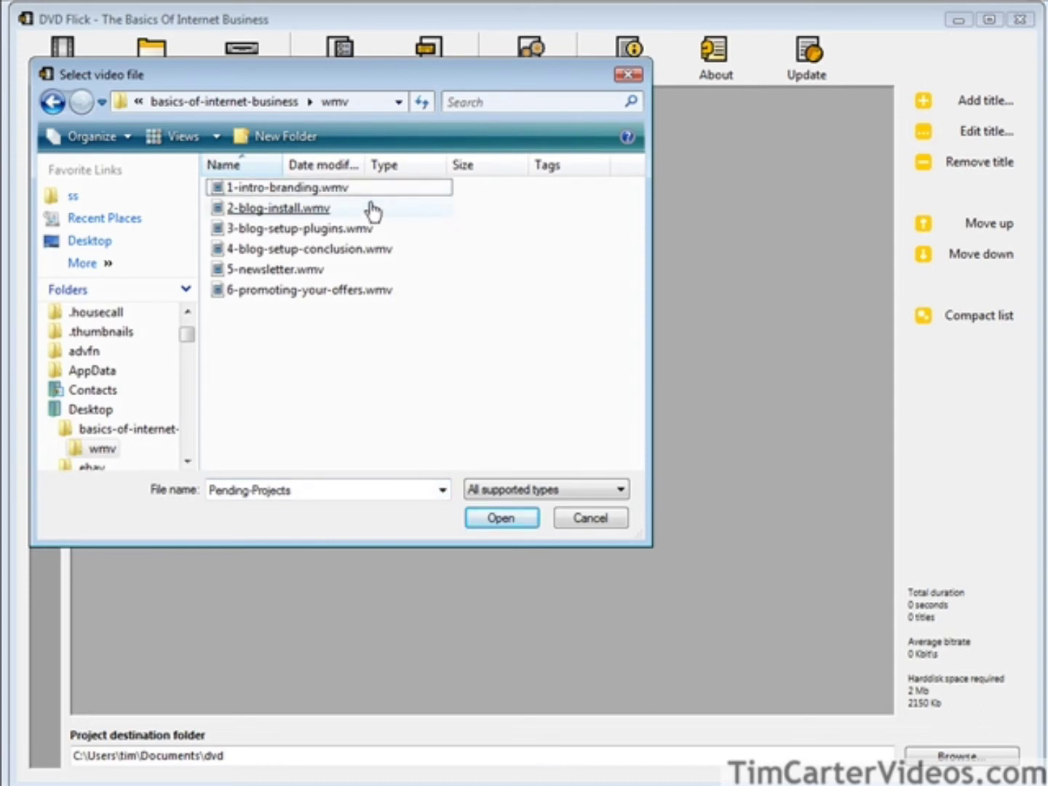
{"action": "left_click", "coordinate": [326, 191]}
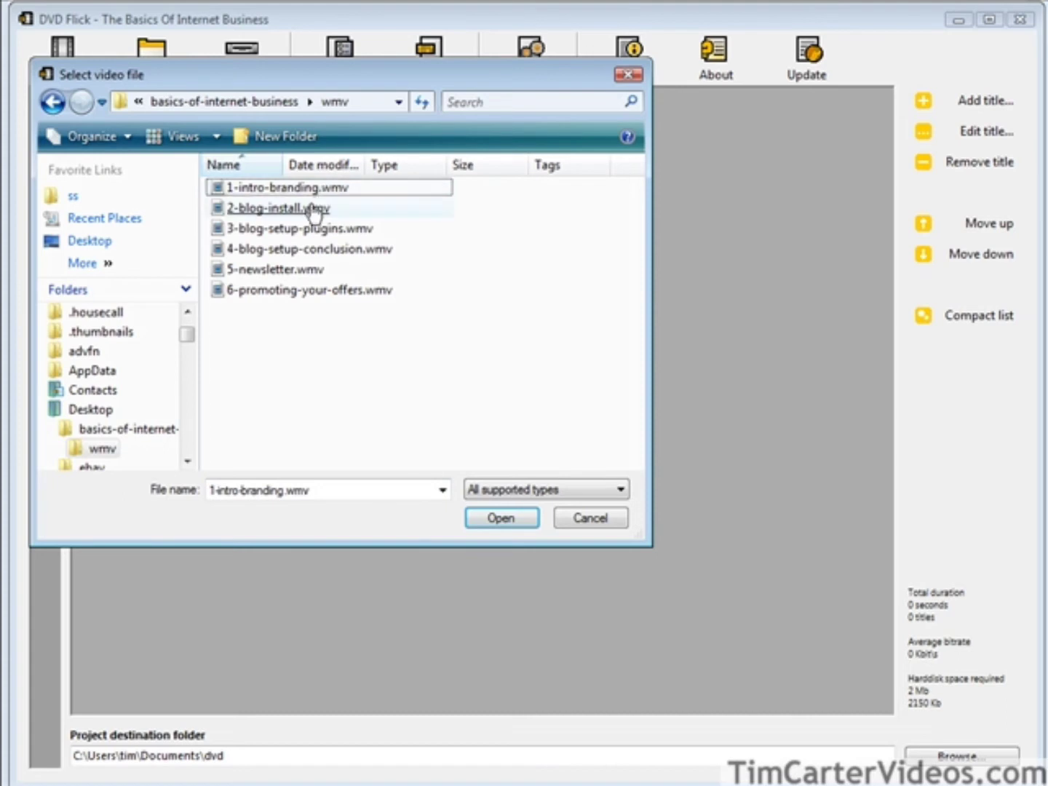
{"action": "left_click", "coordinate": [316, 209]}
{"action": "left_click", "coordinate": [313, 229], "text": "ctrl"}
{"action": "left_click", "coordinate": [309, 249], "text": "ctrl"}
{"action": "left_click", "coordinate": [305, 269], "text": "ctrl"}
{"action": "left_click", "coordinate": [302, 290], "text": "ctrl"}
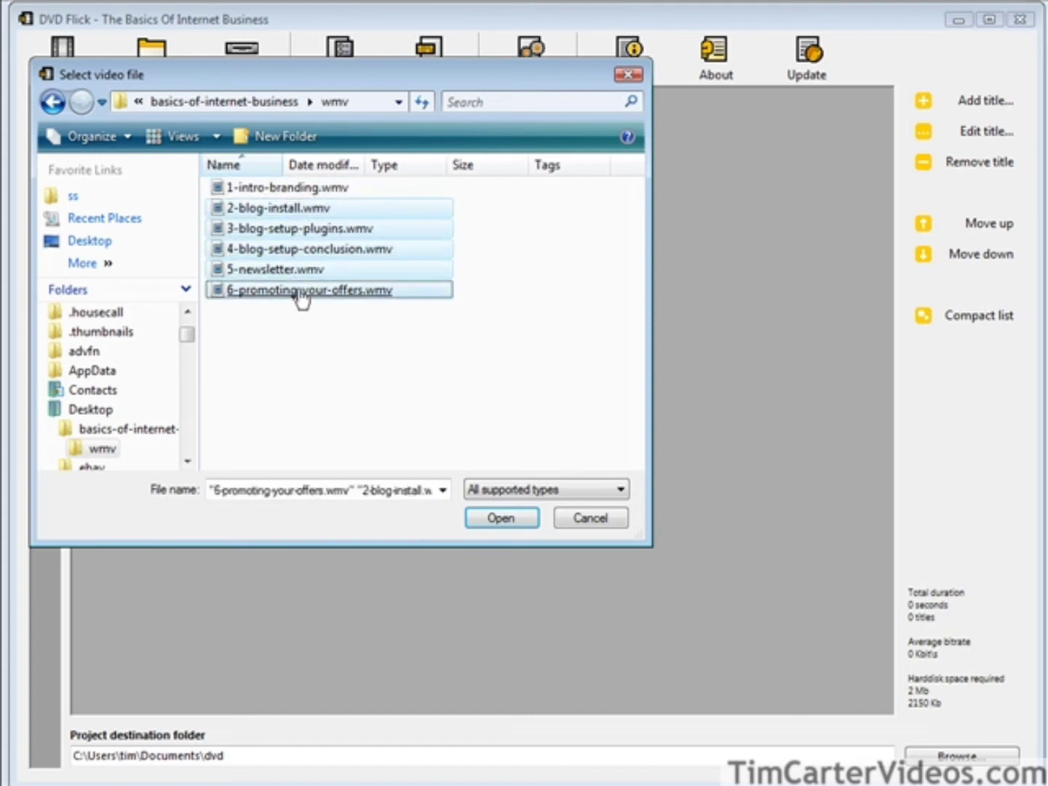
{"action": "left_click", "coordinate": [503, 515]}
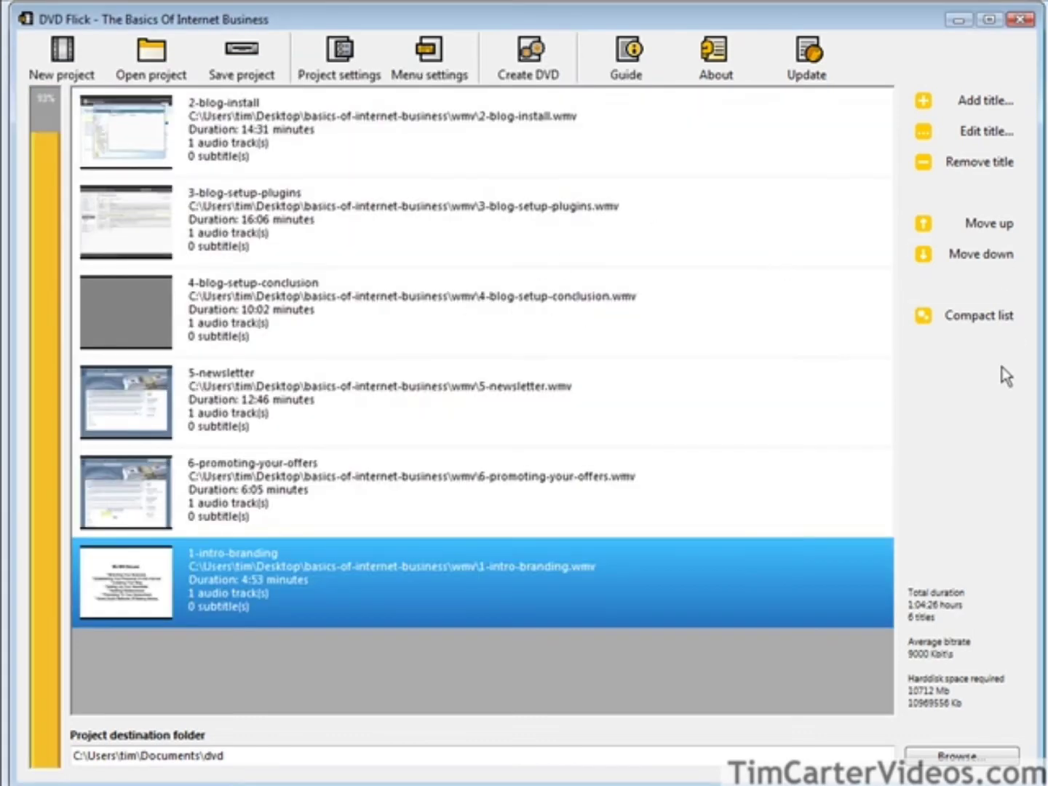
Move 1-intro-branding to the top of the title list and open its properties.
{"action": "left_click", "coordinate": [973, 225]}
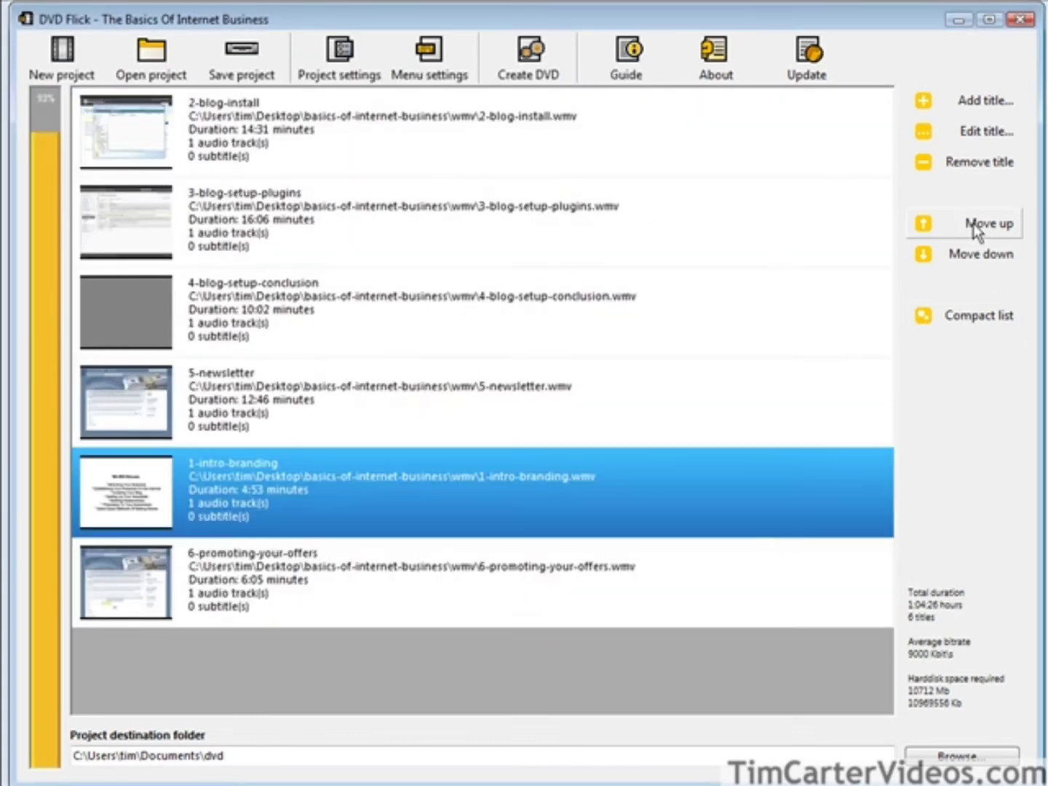
{"action": "left_click", "coordinate": [973, 226]}
{"action": "left_click", "coordinate": [974, 227]}
{"action": "left_click", "coordinate": [974, 225]}
{"action": "left_click", "coordinate": [973, 225]}
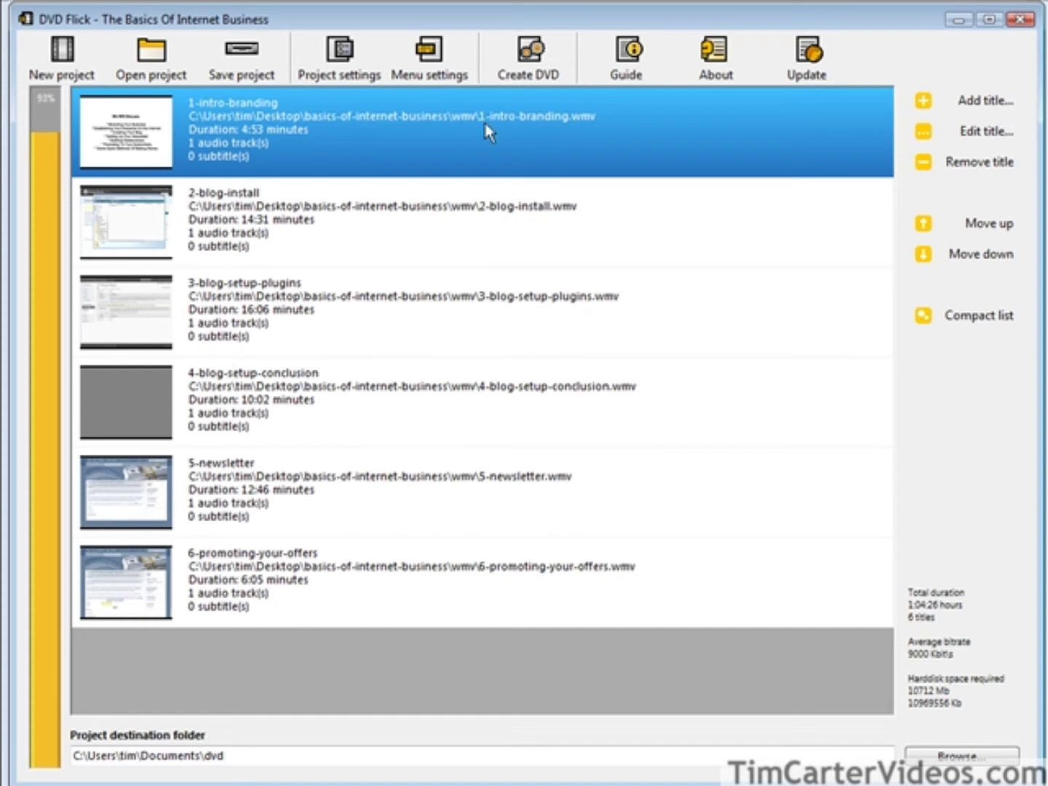
{"action": "left_click", "coordinate": [965, 132]}
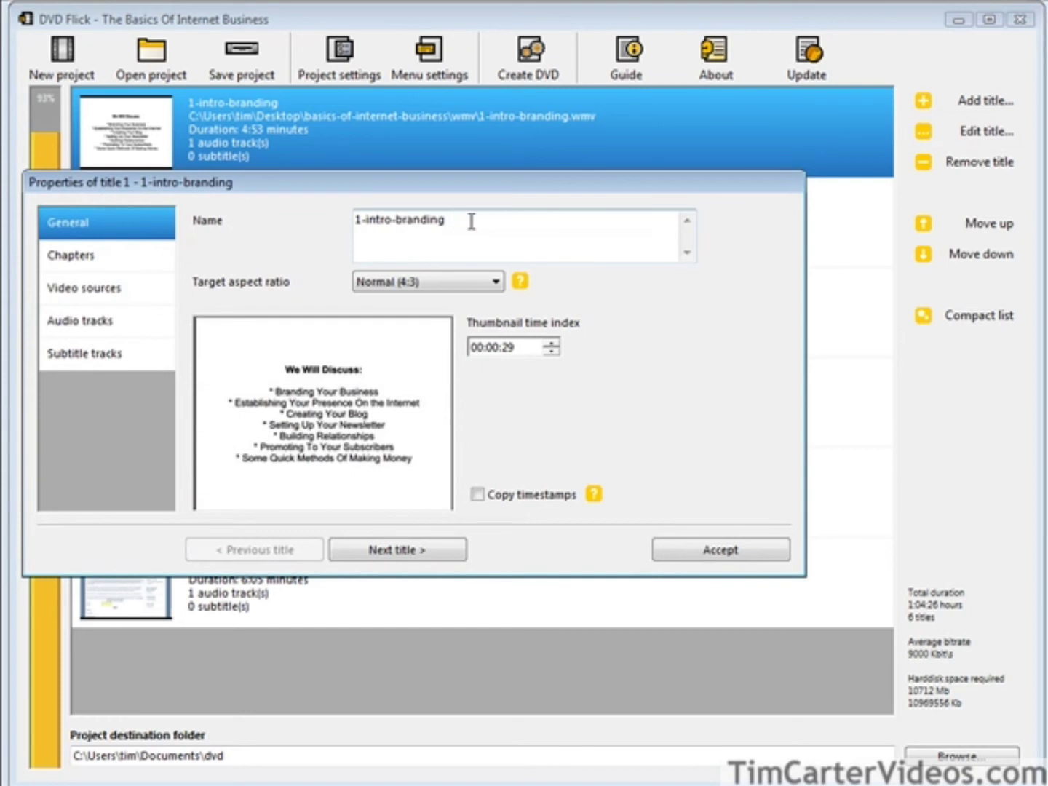
Rename titles Part One onward, starting with 'Part One - The Importance Of Branding', keeping Normal (4:3).
{"action": "left_click_drag", "start_coordinate": [468, 217], "coordinate": [323, 211]}
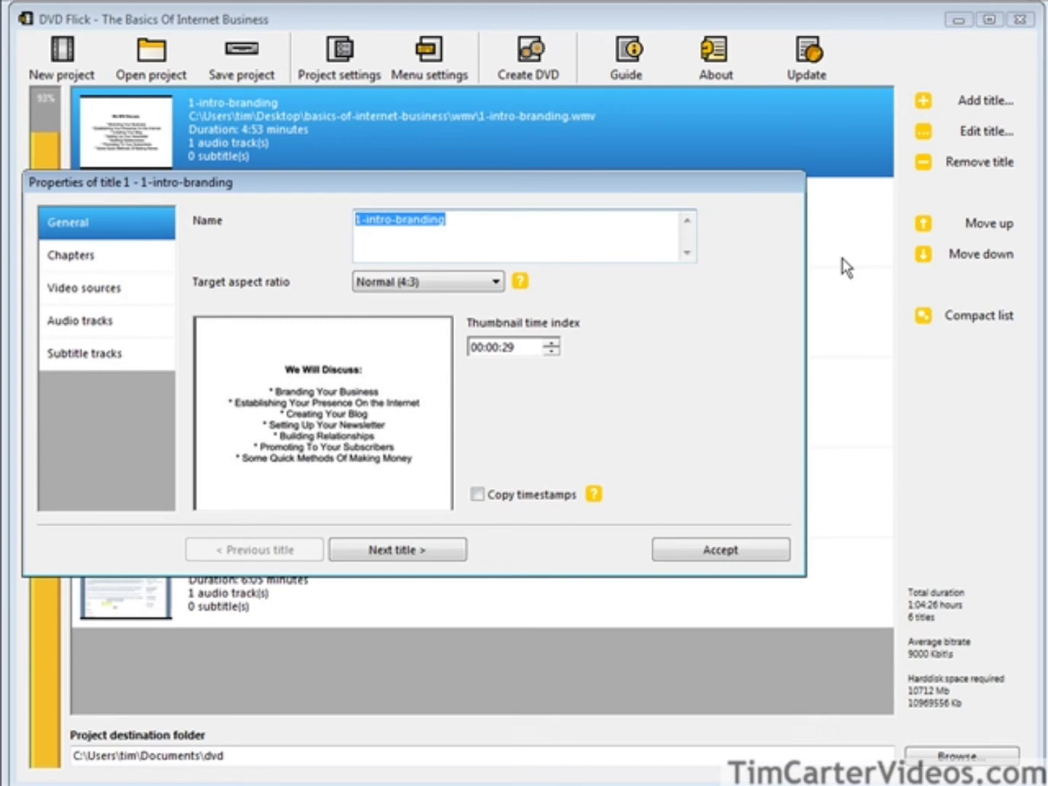
{"action": "type", "text": "Part One - The Importance Of Branding"}
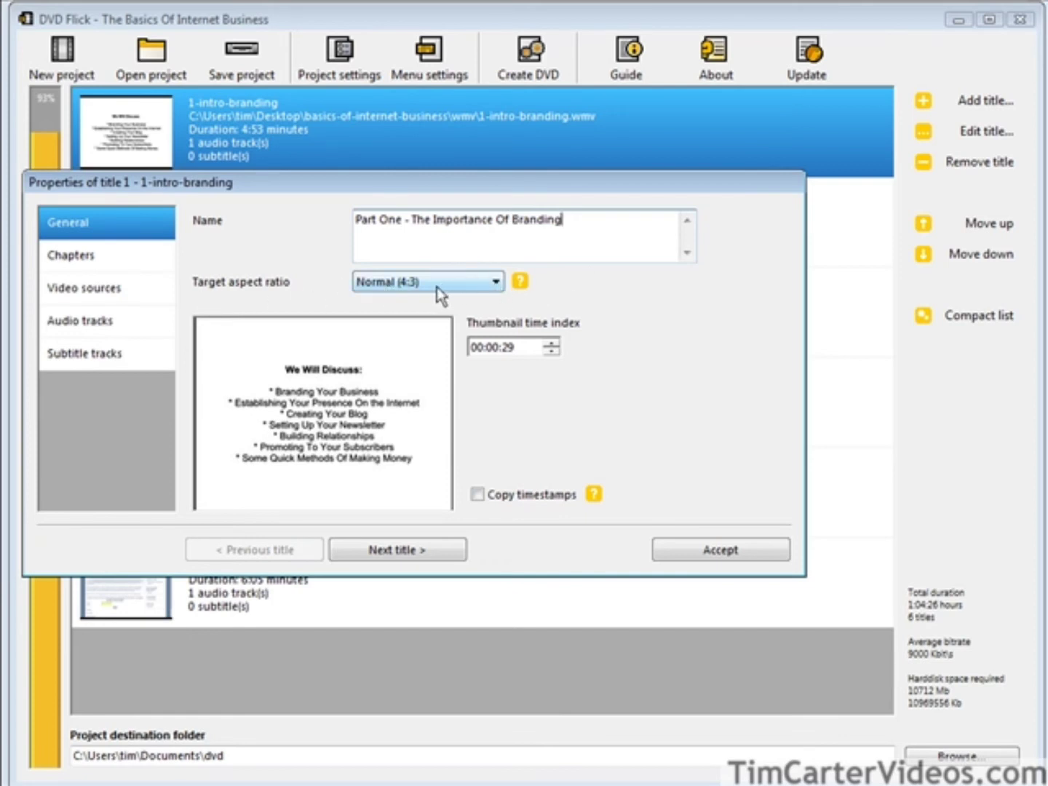
{"action": "left_click", "coordinate": [493, 285]}
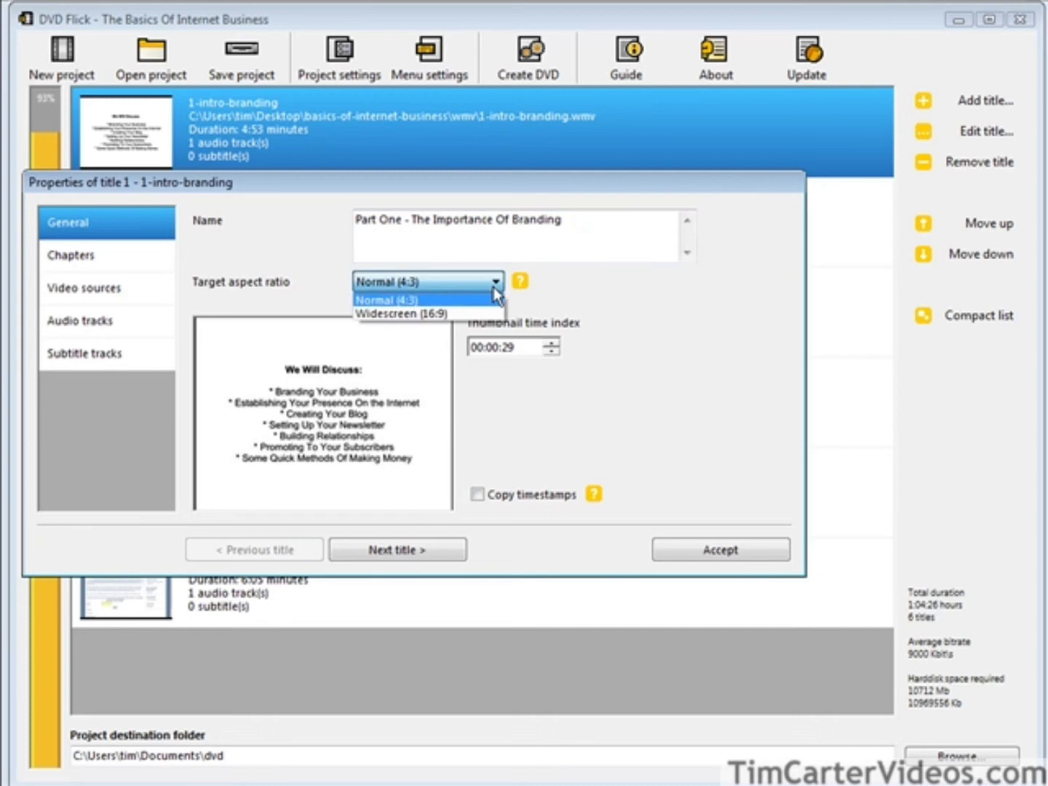
{"action": "left_click", "coordinate": [487, 313]}
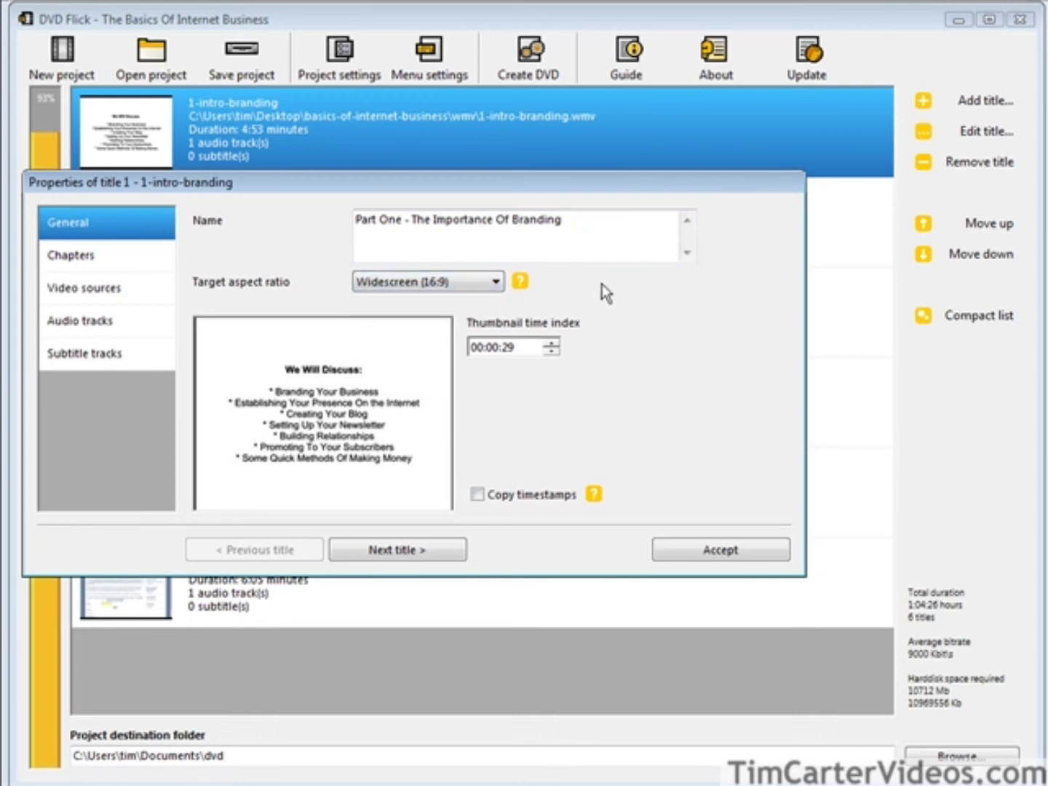
{"action": "left_click", "coordinate": [492, 285]}
{"action": "left_click", "coordinate": [486, 297]}
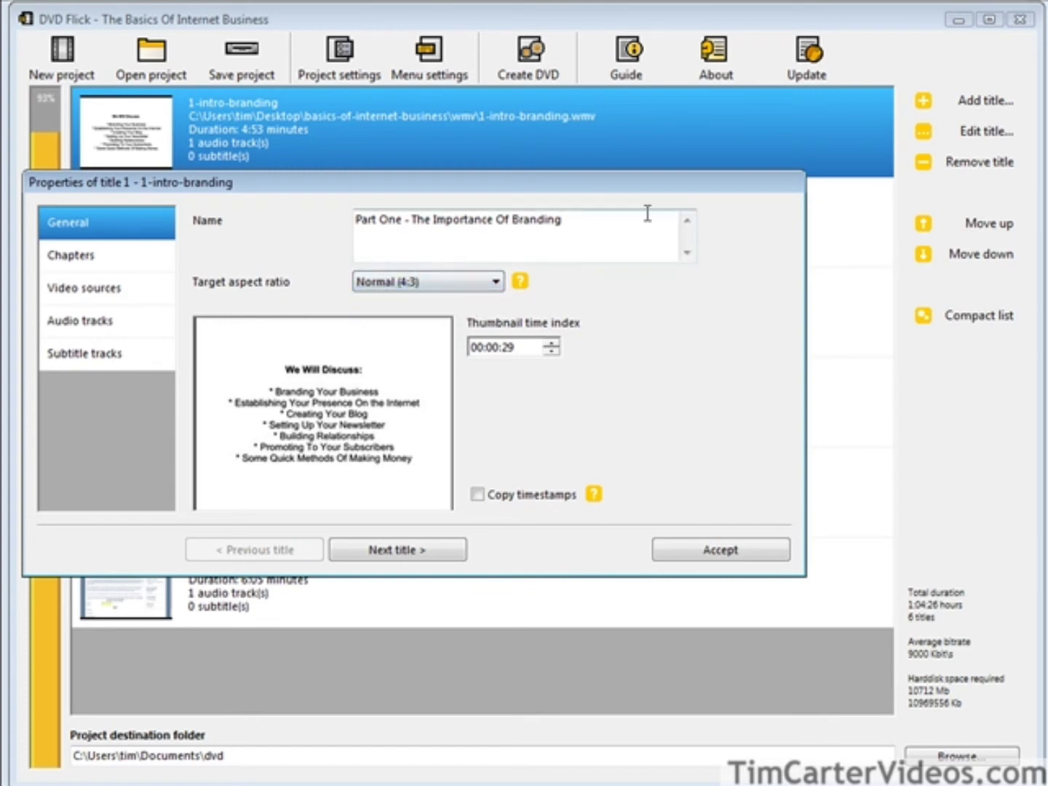
{"action": "left_click", "coordinate": [716, 550]}
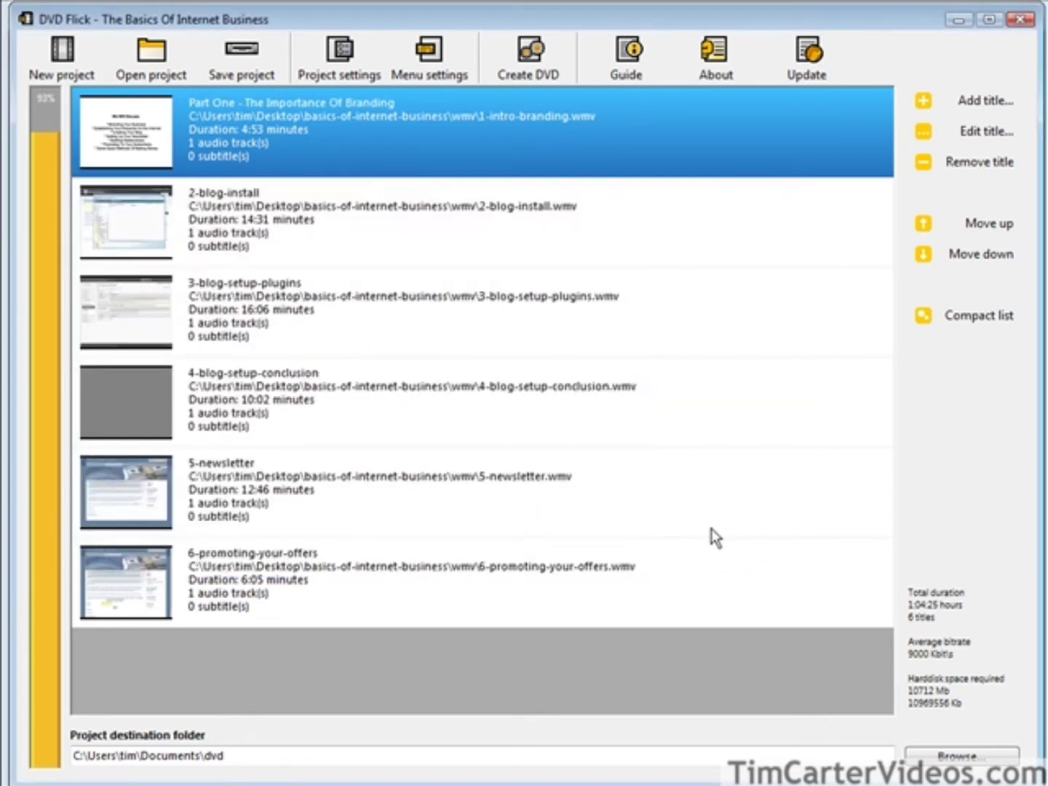
{"action": "left_click", "coordinate": [272, 212]}
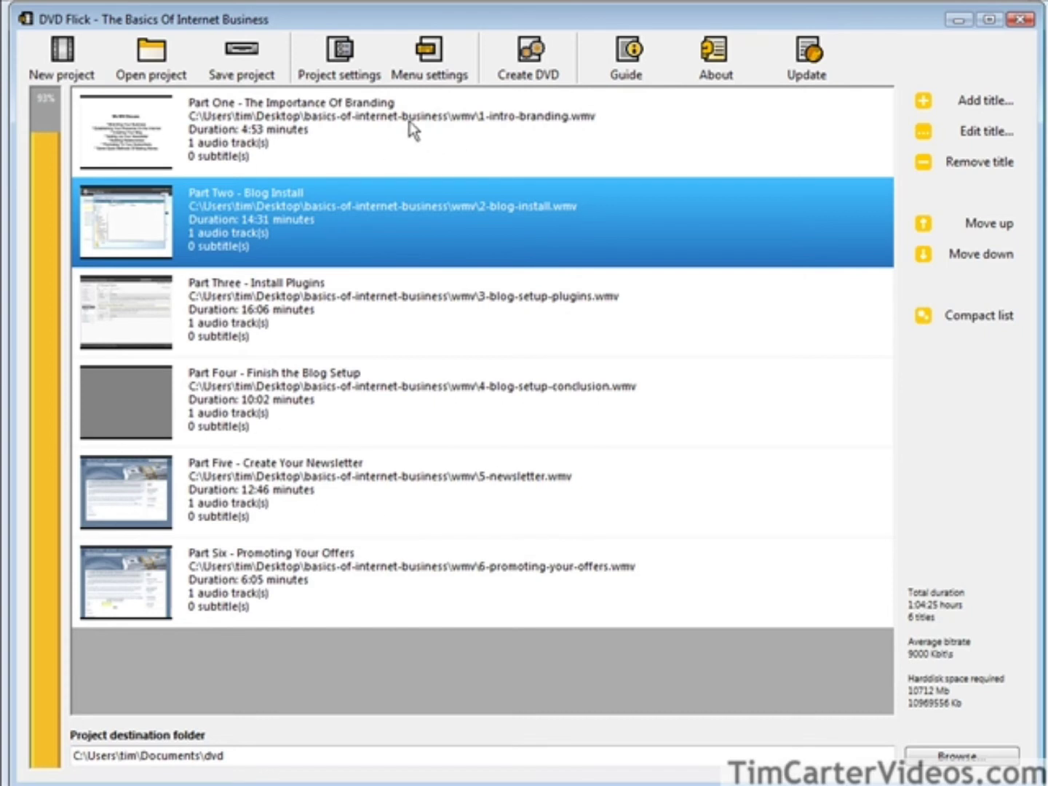
{"action": "left_click", "coordinate": [420, 64]}
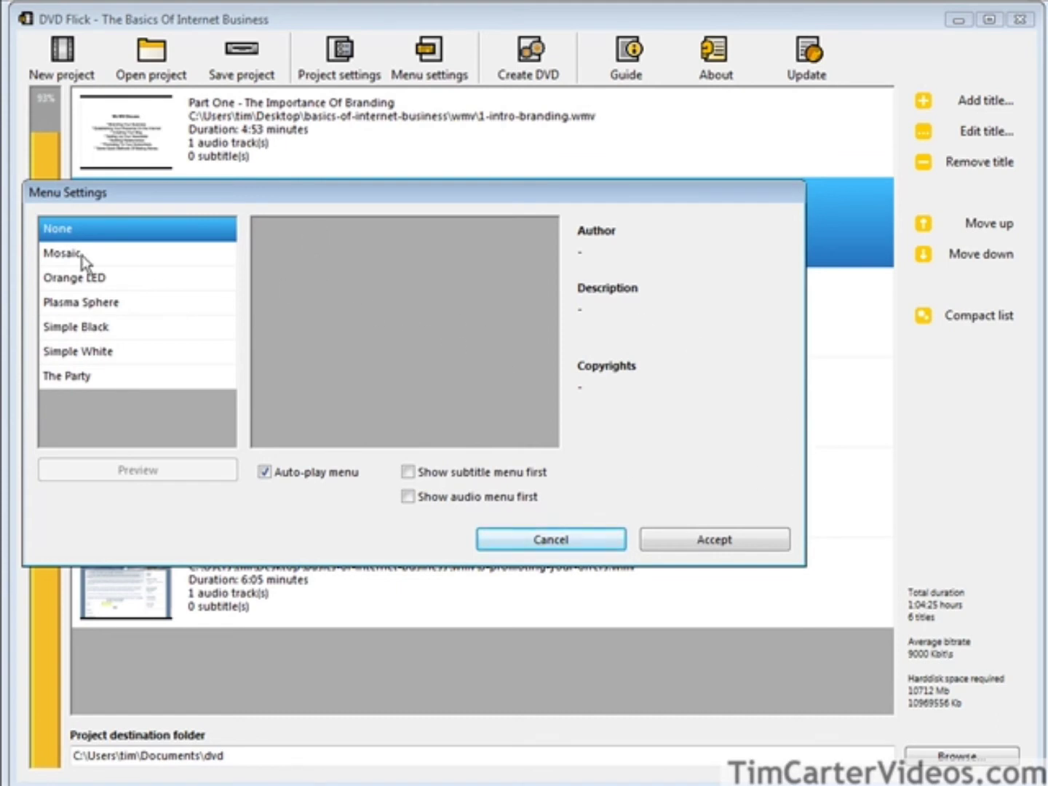
Preview Mosaic, Orange LED, Plasma Sphere and Simple Black, then apply the Simple White template.
{"action": "left_click", "coordinate": [54, 252]}
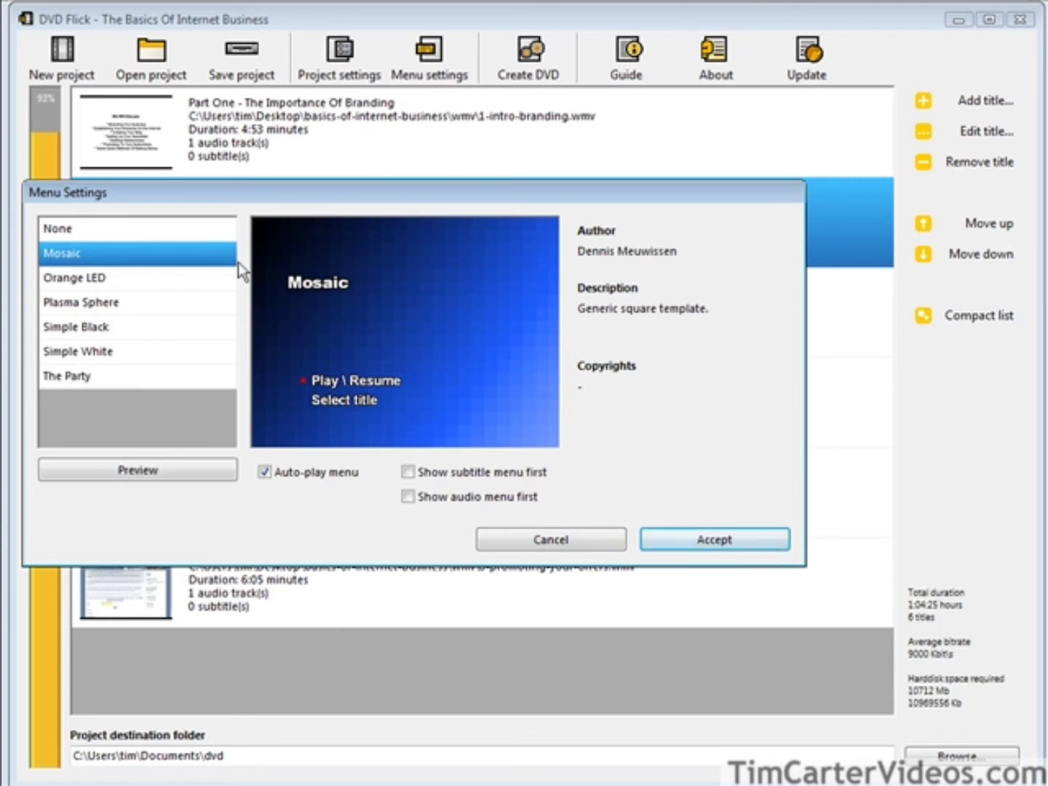
{"action": "left_click", "coordinate": [104, 279]}
{"action": "left_click", "coordinate": [125, 307]}
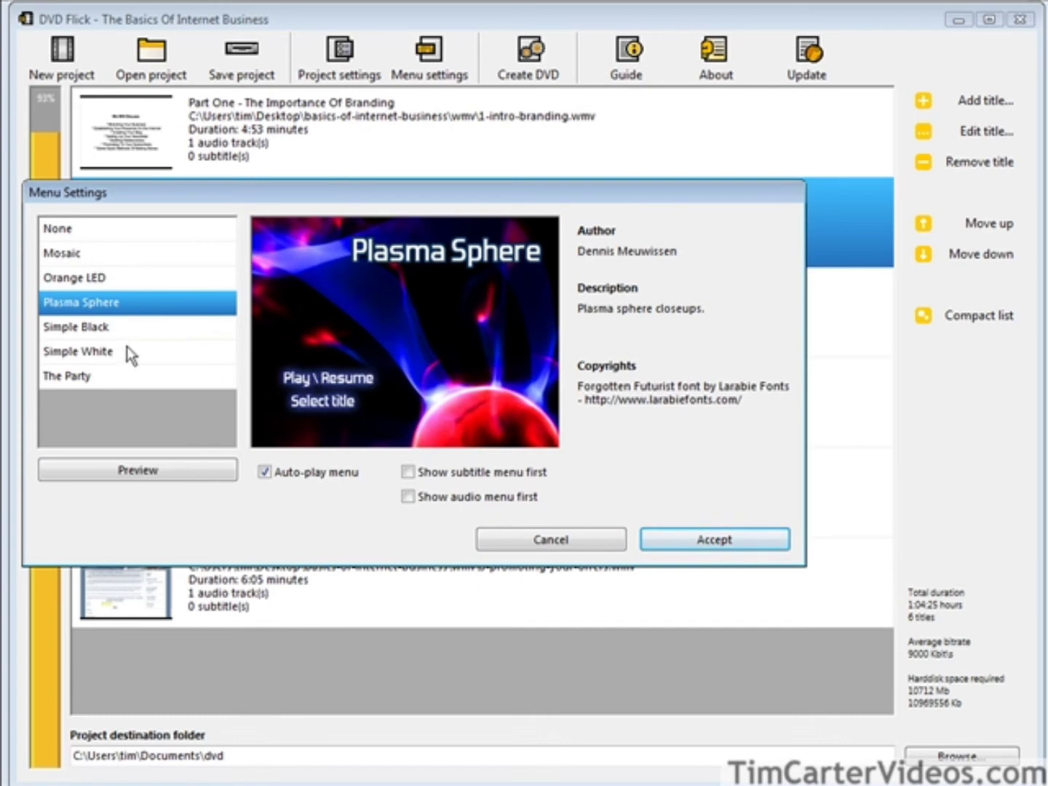
{"action": "left_click", "coordinate": [132, 331]}
{"action": "left_click", "coordinate": [134, 350]}
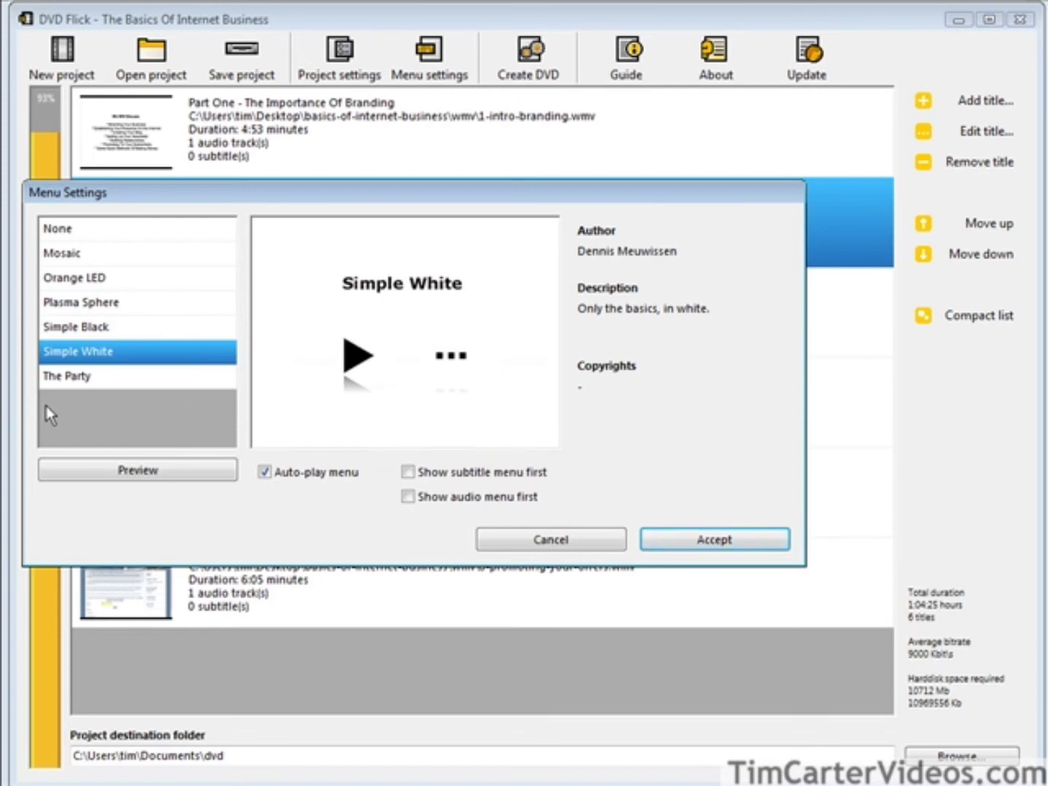
{"action": "left_click", "coordinate": [687, 540]}
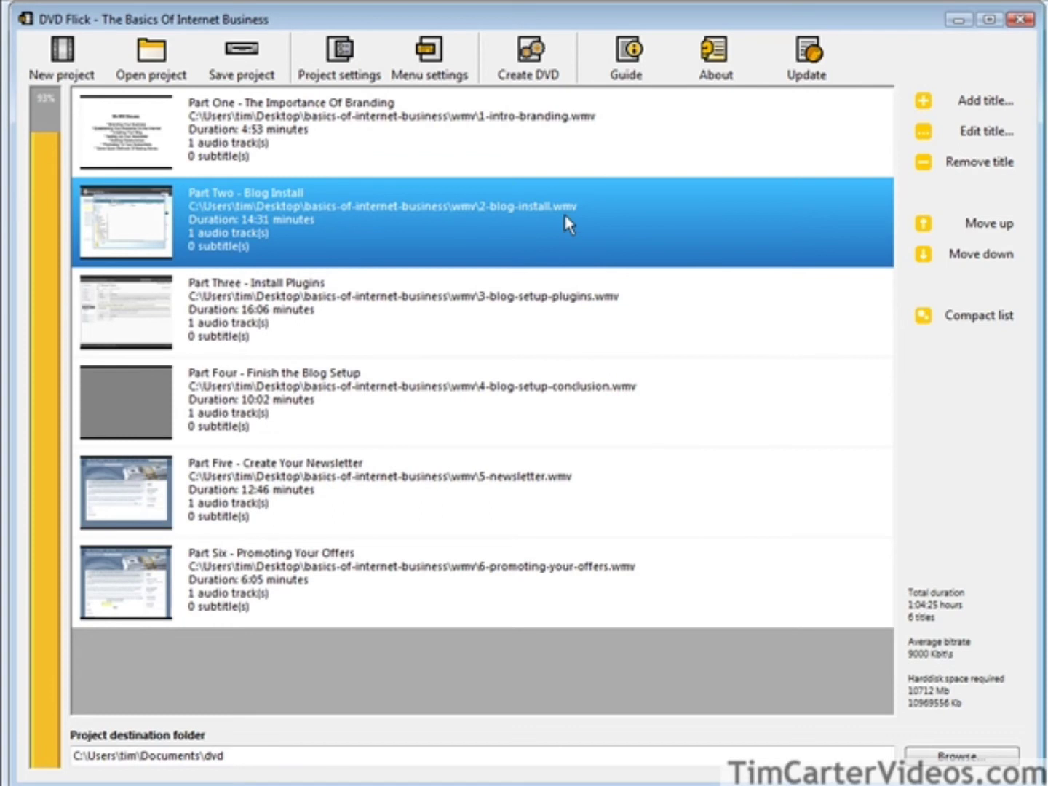
Create the DVD, overwriting the destination folder and turning off the burn-to-disc notice.
{"action": "left_click", "coordinate": [525, 55]}
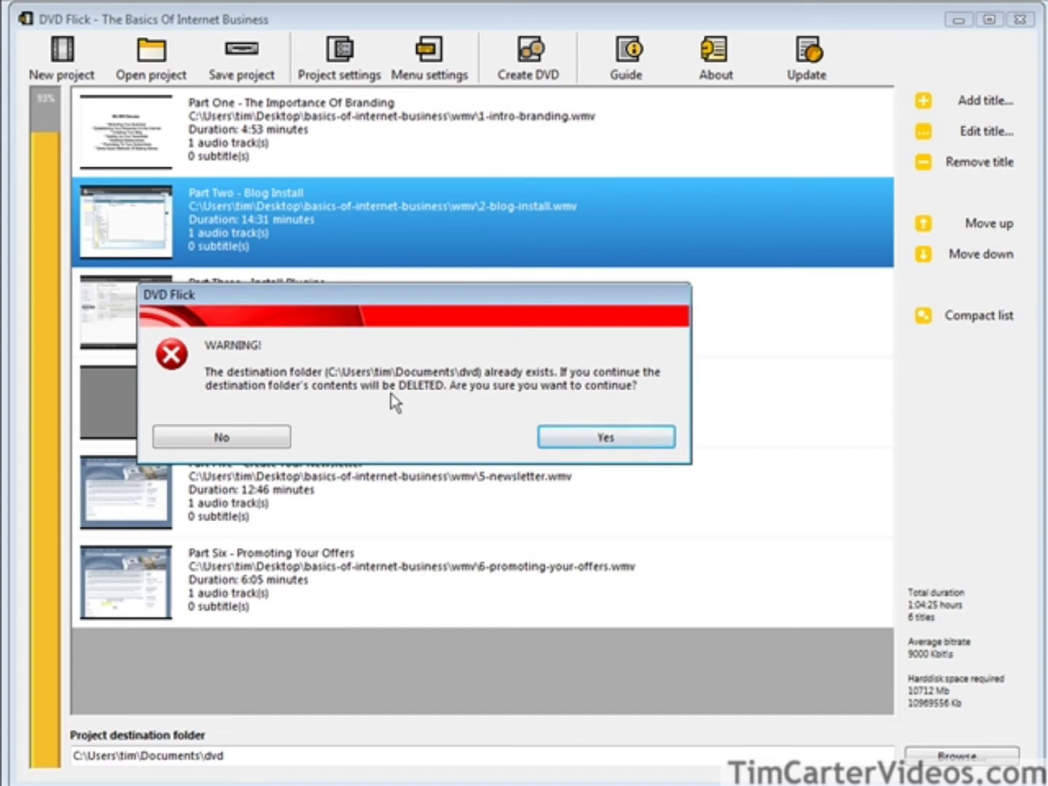
{"action": "left_click", "coordinate": [564, 440]}
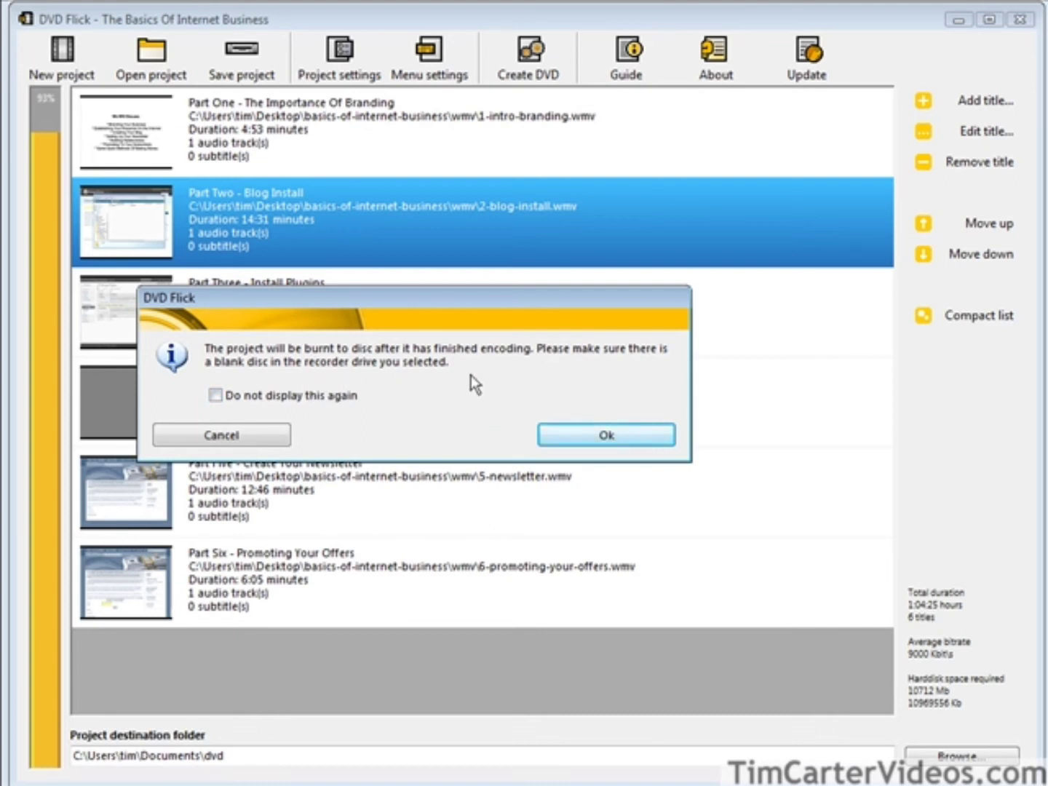
{"action": "left_click", "coordinate": [218, 397]}
{"action": "left_click", "coordinate": [576, 434]}
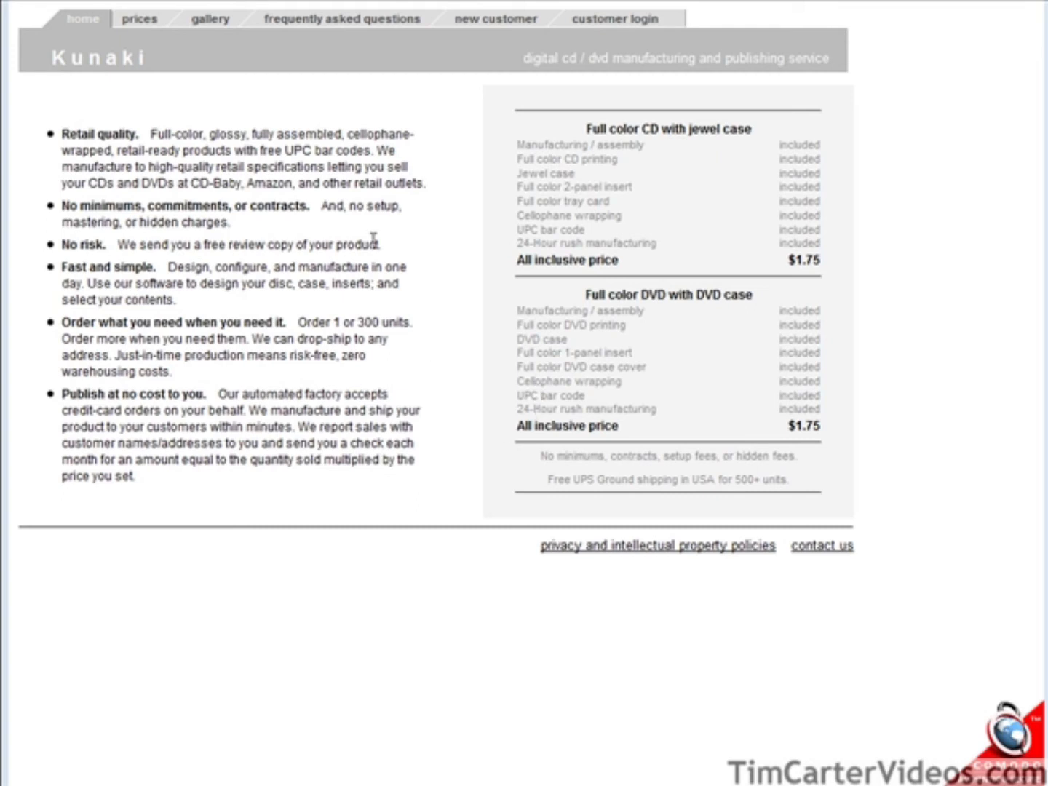
Go to the new customer page on the Kunaki website.
{"action": "left_click", "coordinate": [507, 27]}
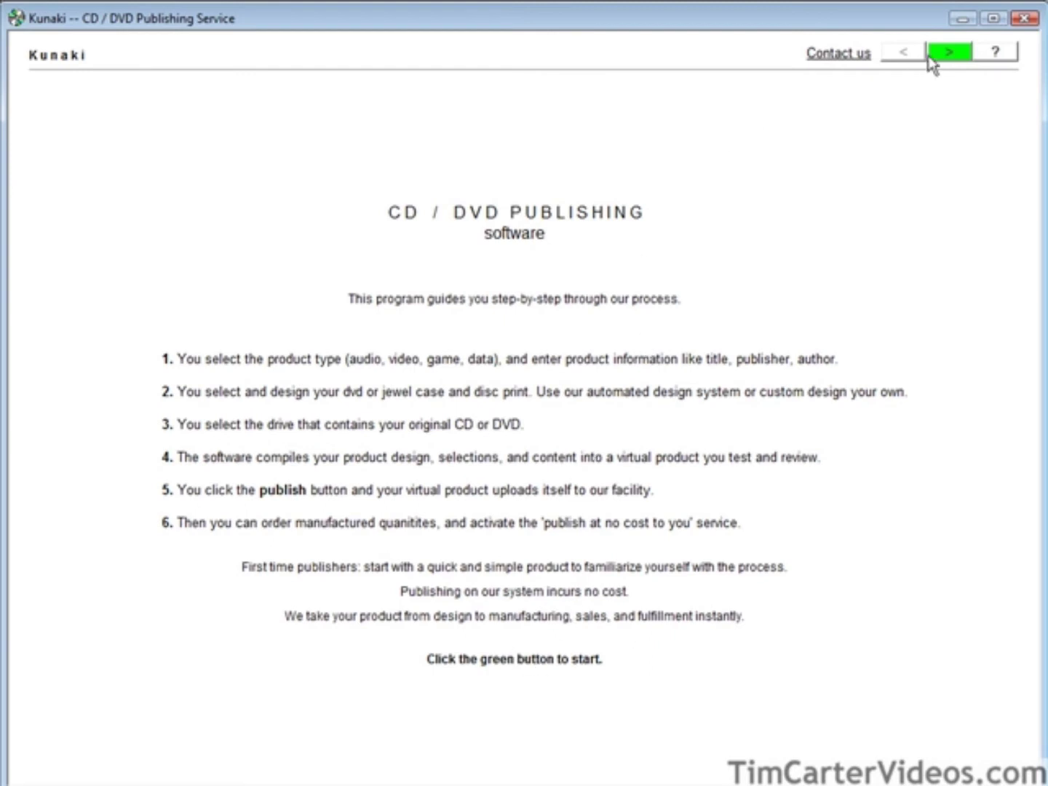
Create a video product titled The Basics Of Internet Business, NTSC region, G rating.
{"action": "left_click", "coordinate": [950, 58]}
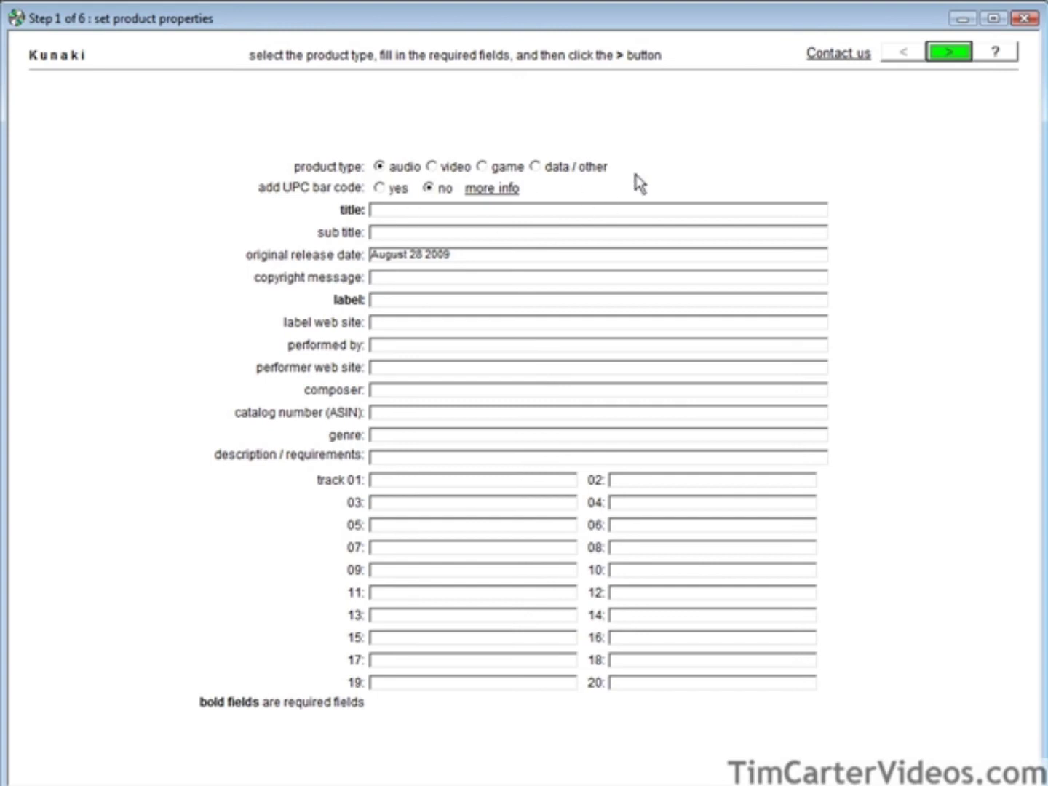
{"action": "left_click", "coordinate": [433, 167]}
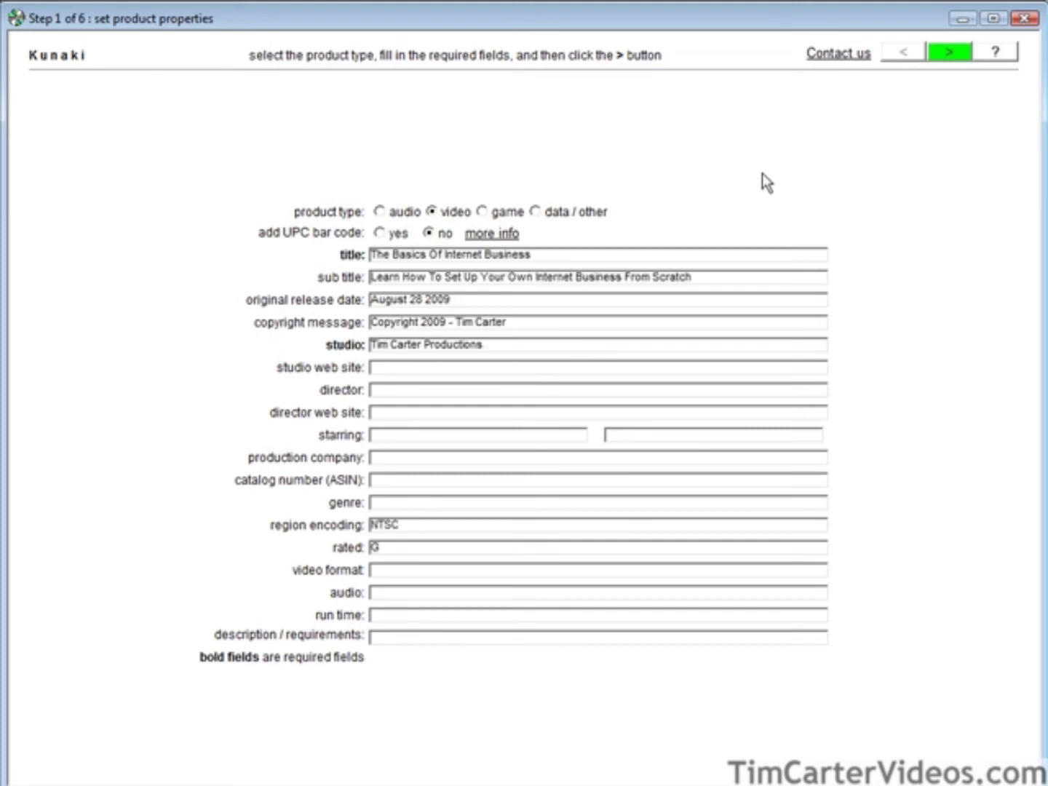
{"action": "left_click", "coordinate": [963, 56]}
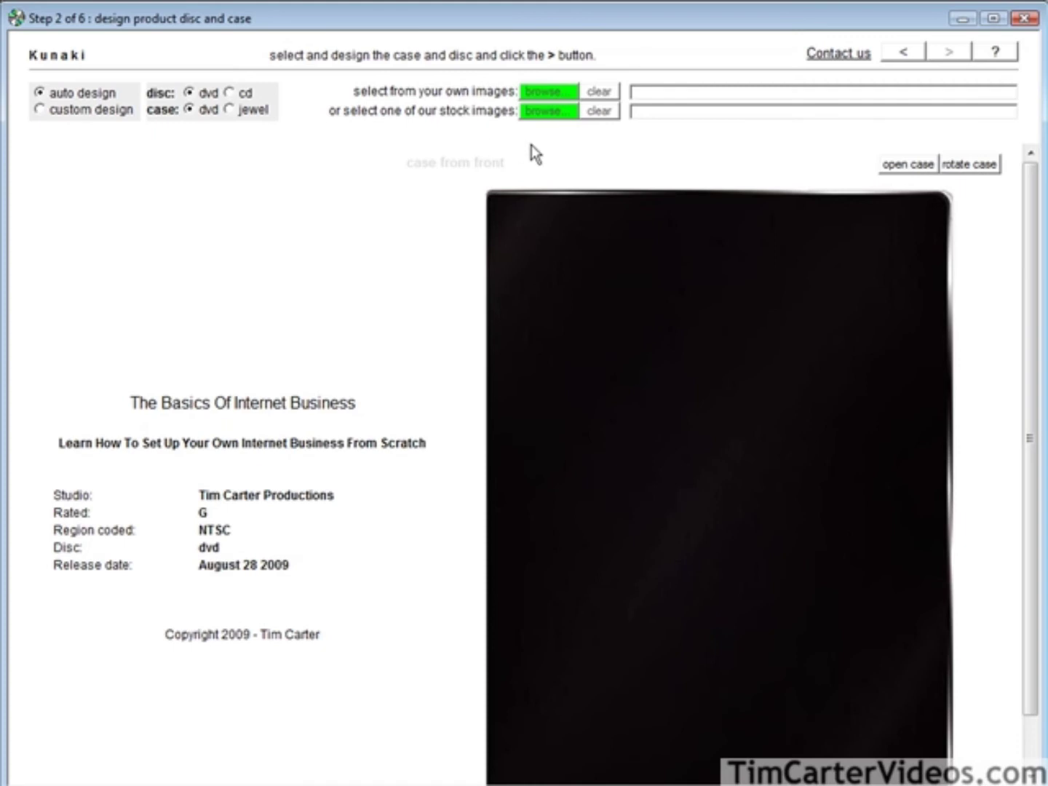
Use the dark blue template from the Solid Color stock images as the DVD case cover.
{"action": "left_click", "coordinate": [544, 113]}
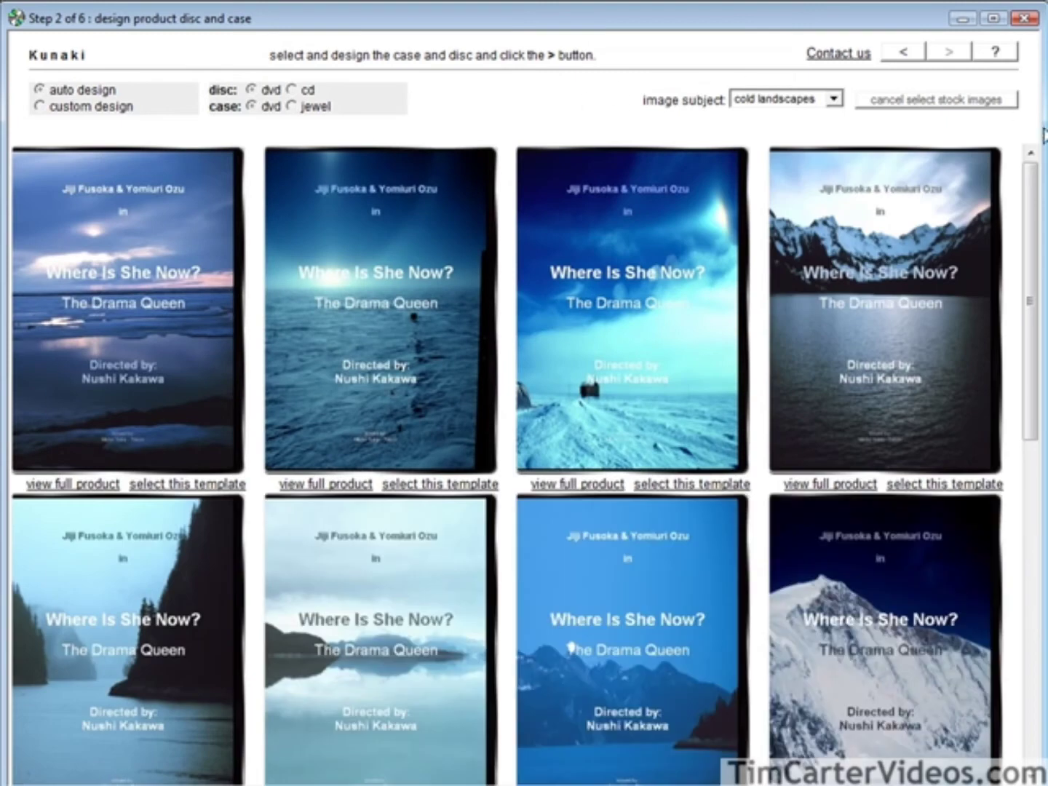
{"action": "left_click", "coordinate": [833, 100]}
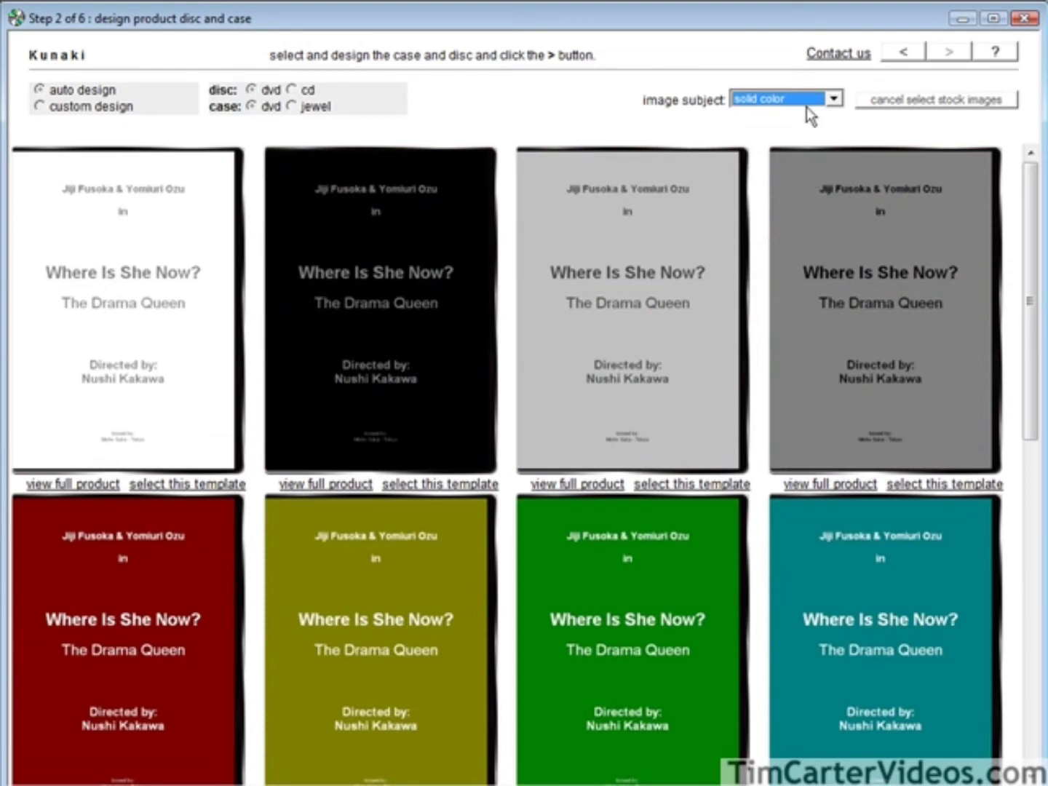
{"action": "left_click_drag", "start_coordinate": [1034, 175], "coordinate": [1038, 535]}
{"action": "left_click", "coordinate": [827, 428]}
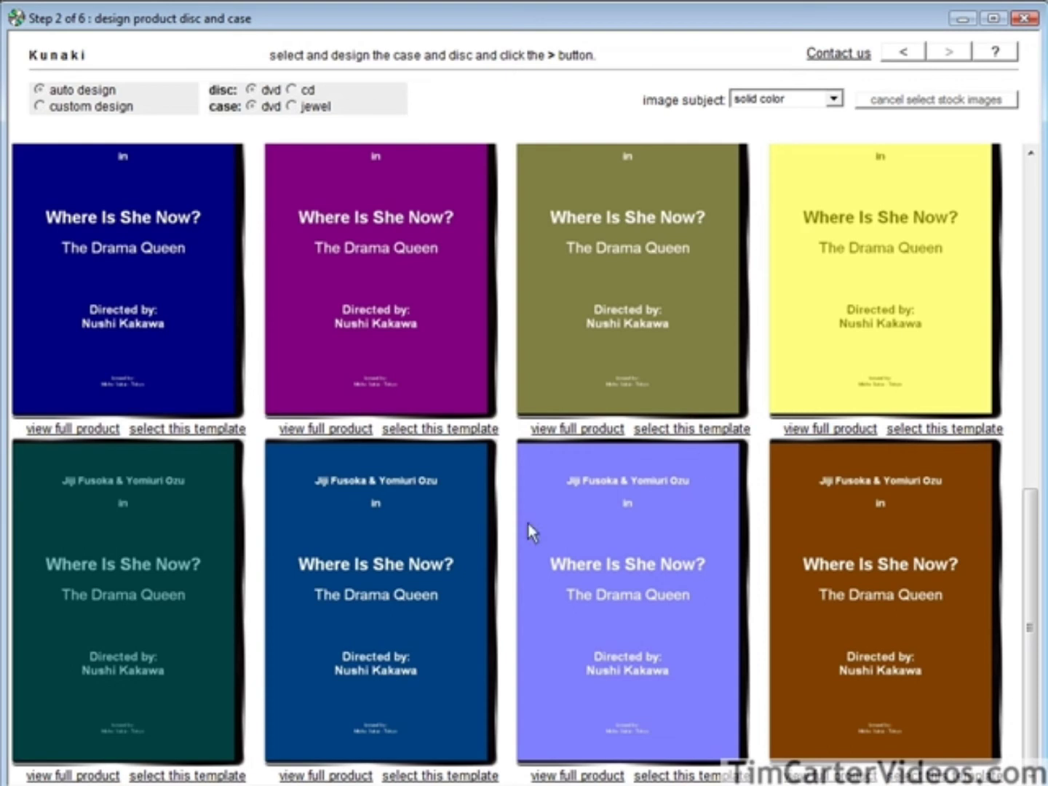
{"action": "left_click", "coordinate": [417, 775]}
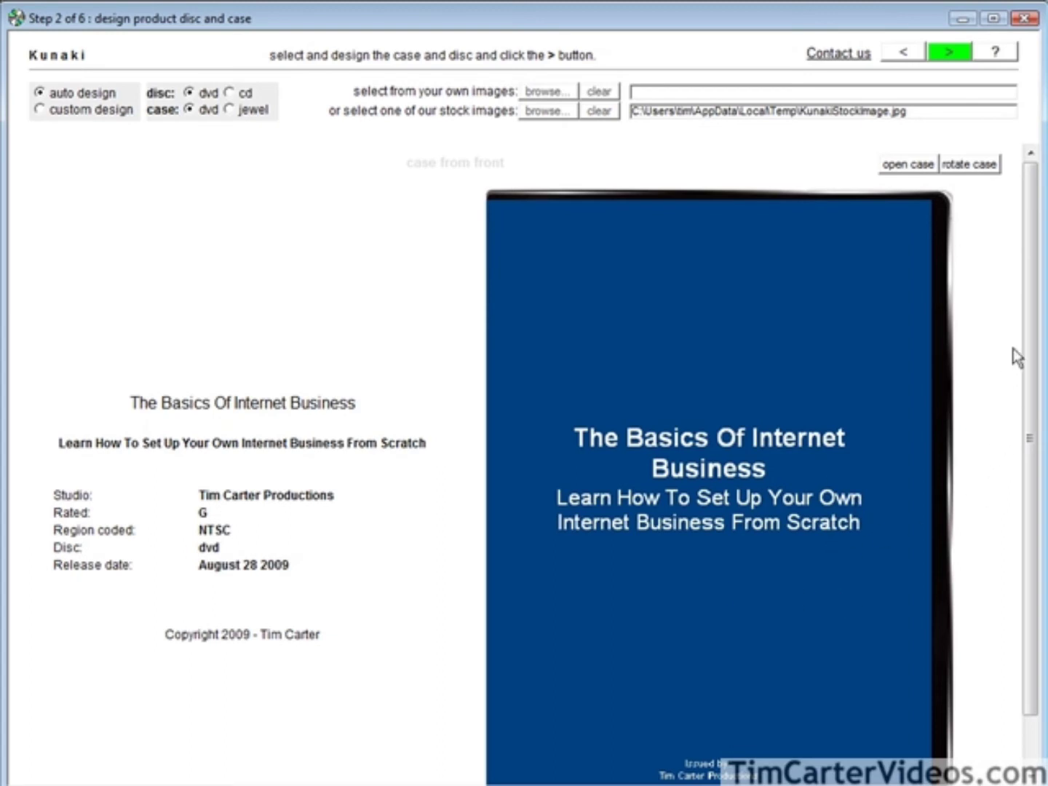
{"action": "left_click_drag", "start_coordinate": [1036, 351], "coordinate": [1031, 320]}
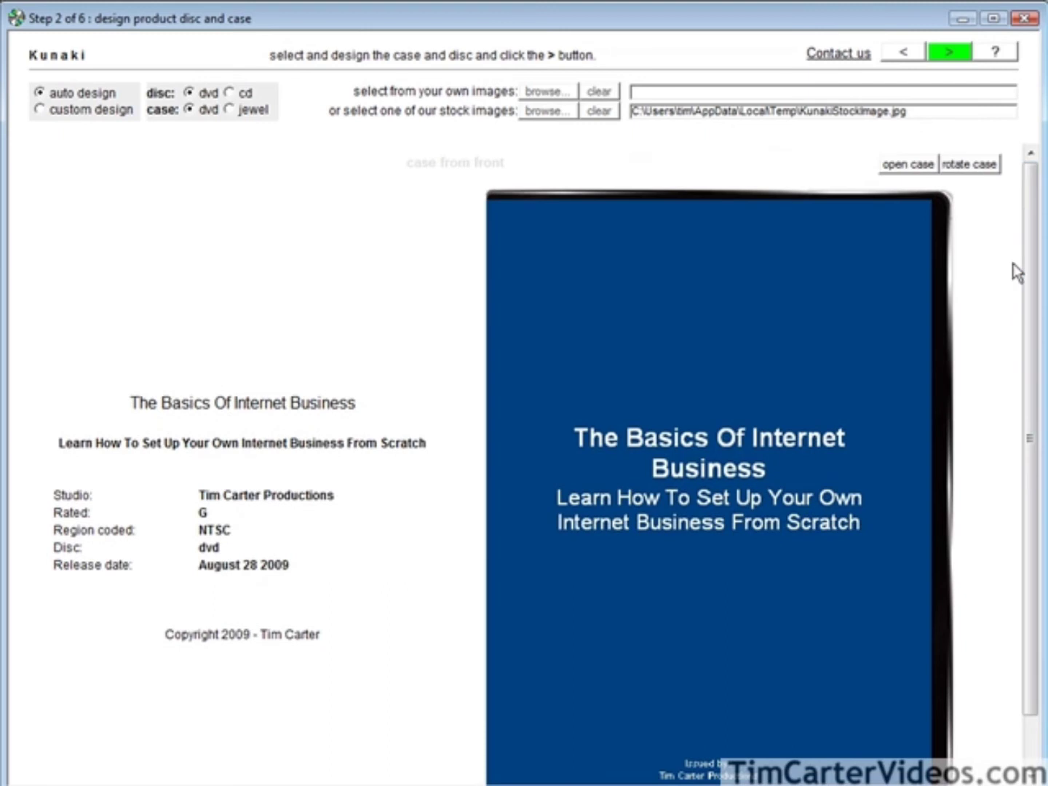
{"action": "left_click", "coordinate": [946, 54]}
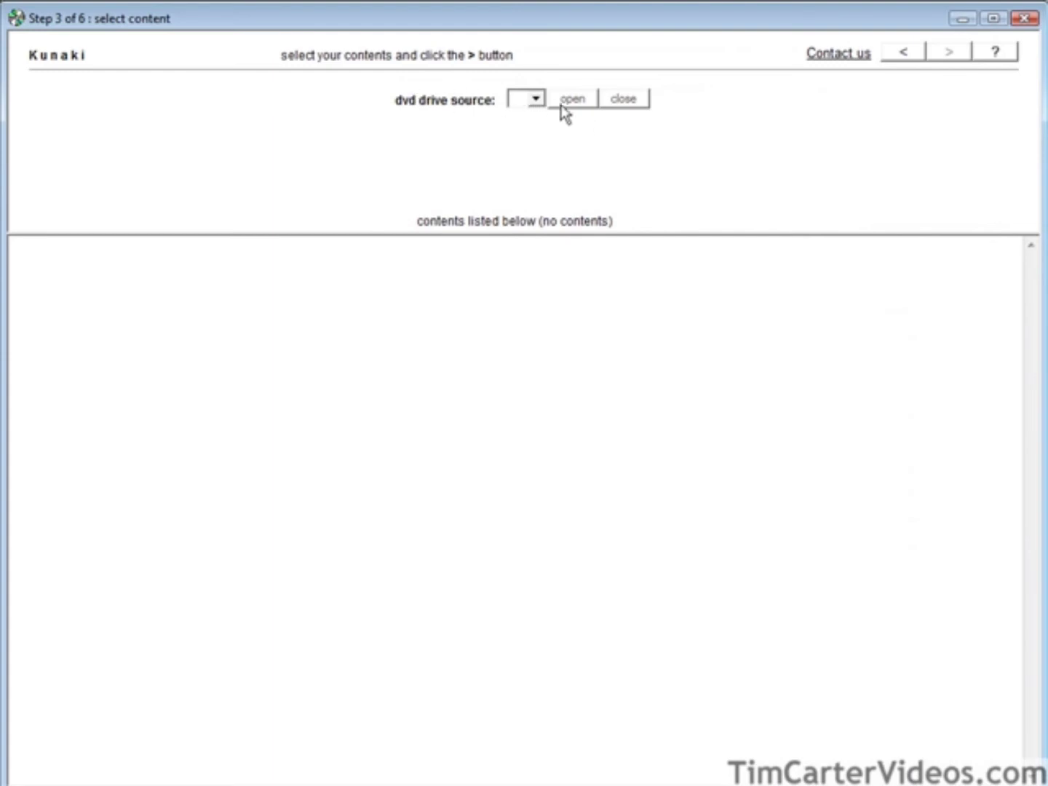
Use drive D:\ as the source of the DVD content.
{"action": "left_click", "coordinate": [537, 102]}
{"action": "left_click", "coordinate": [538, 132]}
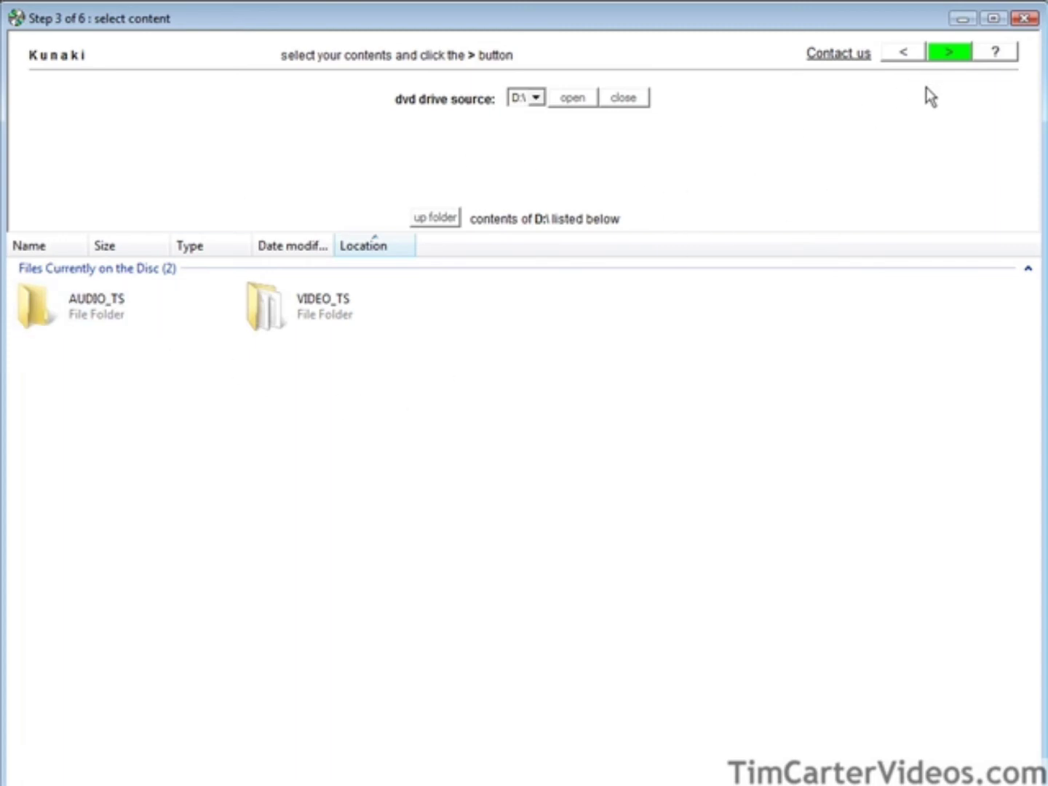
{"action": "left_click", "coordinate": [943, 57]}
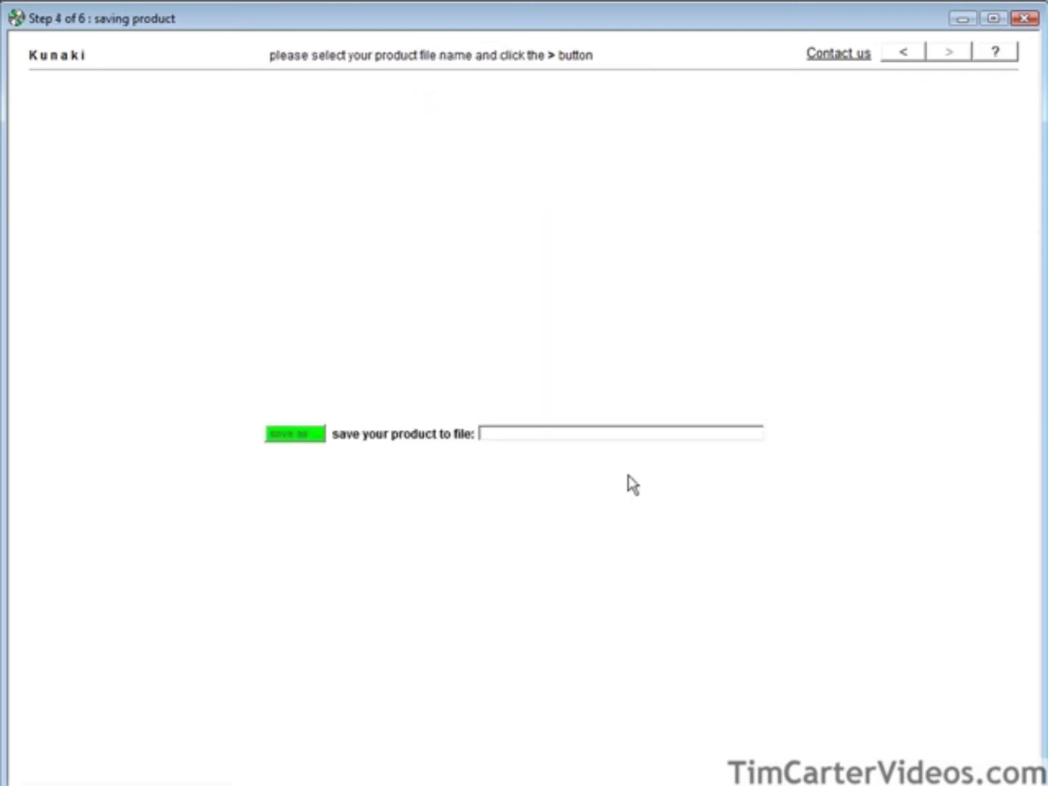
Save the master product as basicsofinternetbusiness and compile it.
{"action": "left_click", "coordinate": [295, 434]}
{"action": "type", "text": "basicsofinternetbusiness"}
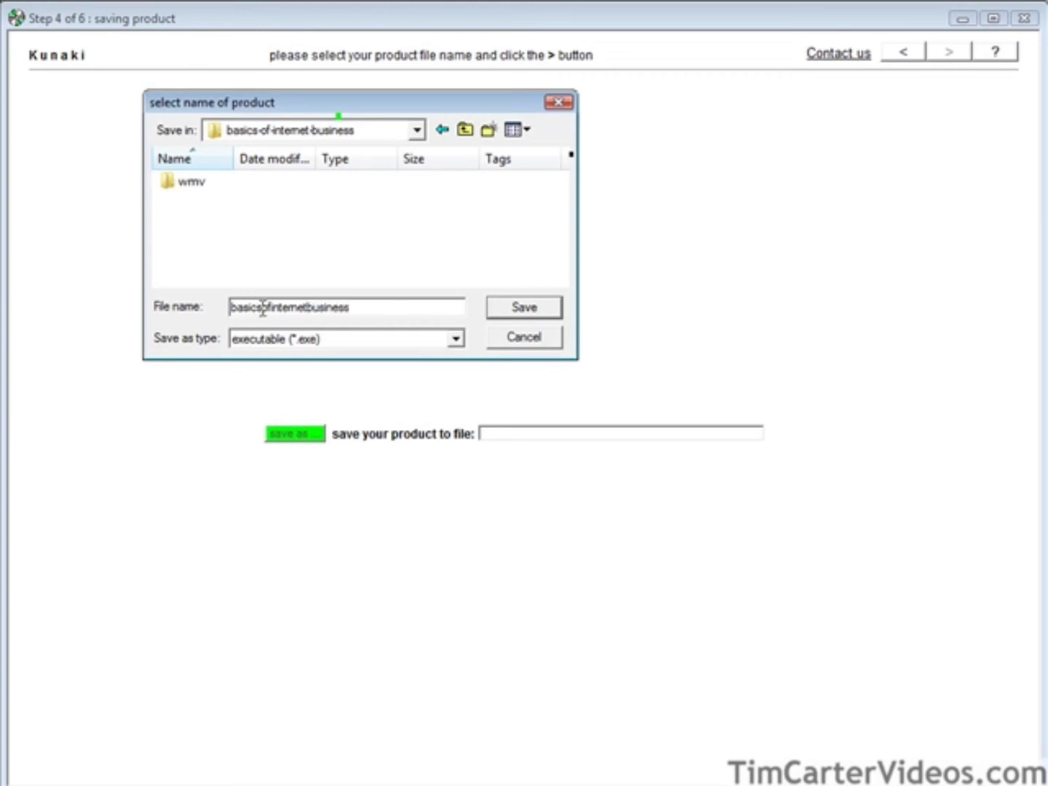
{"action": "left_click", "coordinate": [509, 307]}
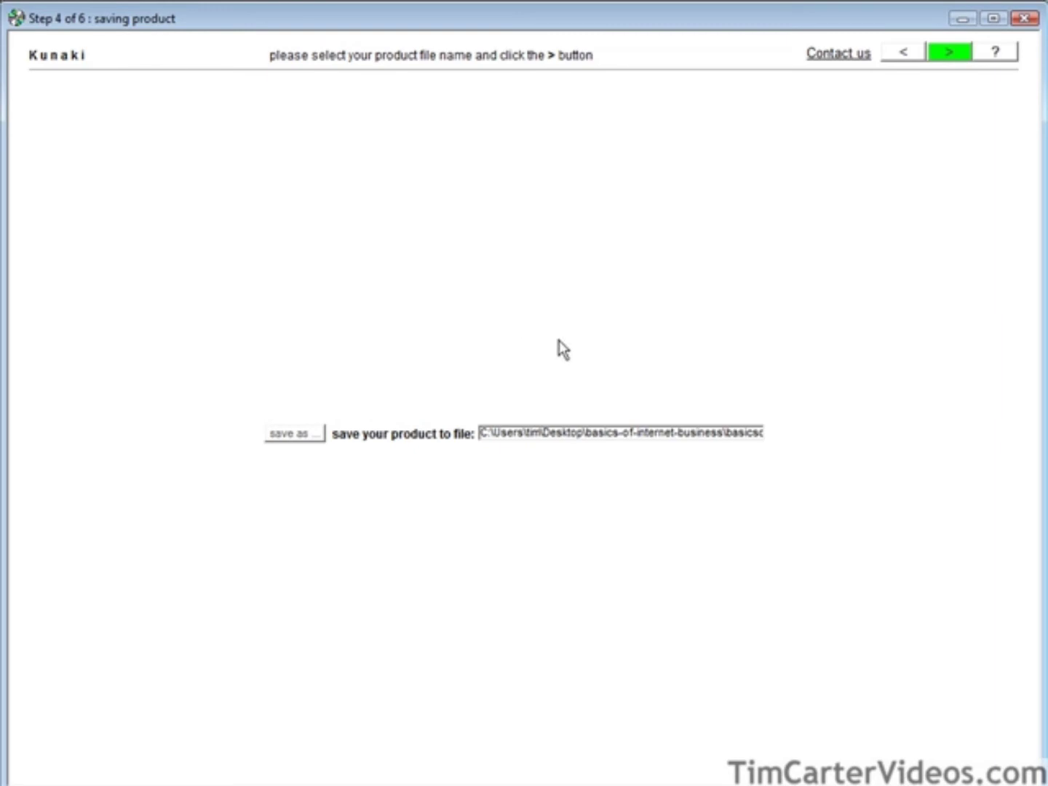
{"action": "left_click", "coordinate": [949, 52]}
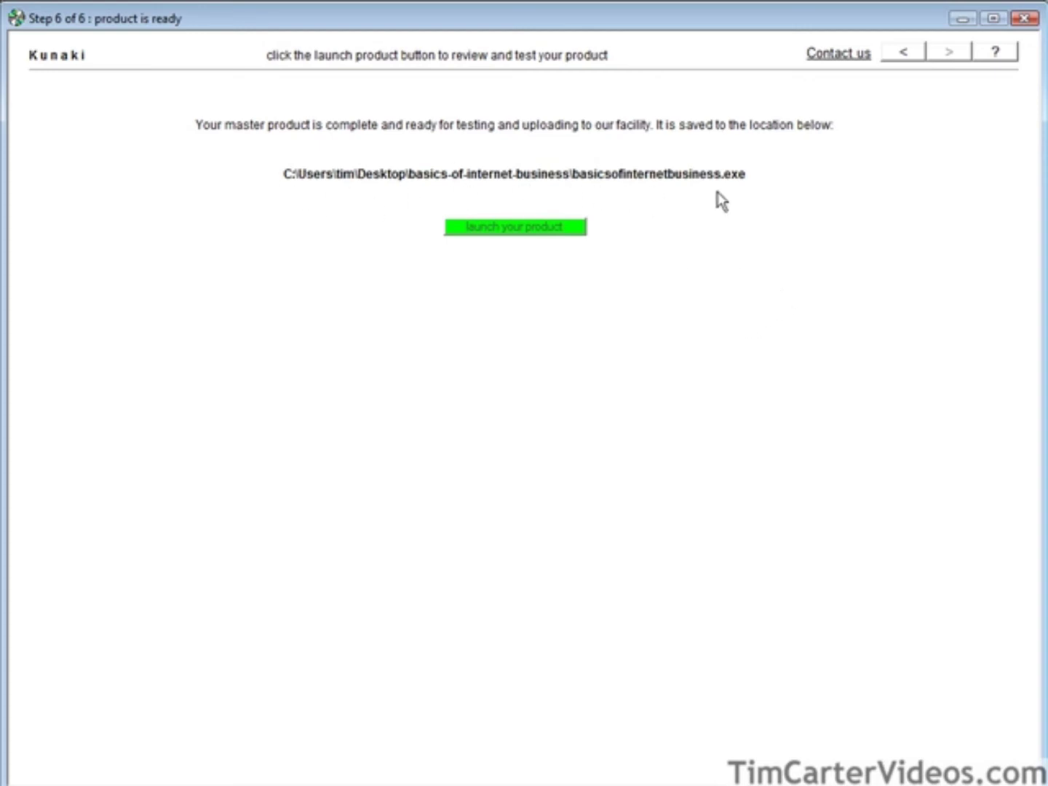
{"action": "left_click", "coordinate": [512, 232]}
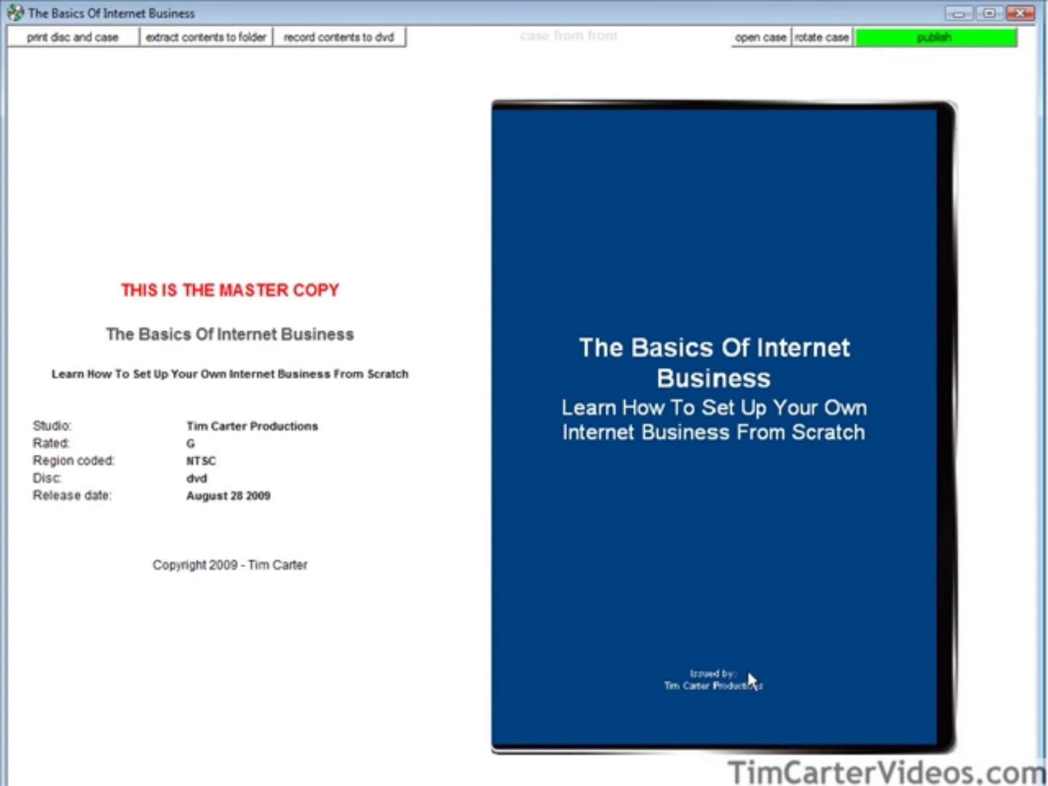
{"action": "left_click", "coordinate": [749, 40]}
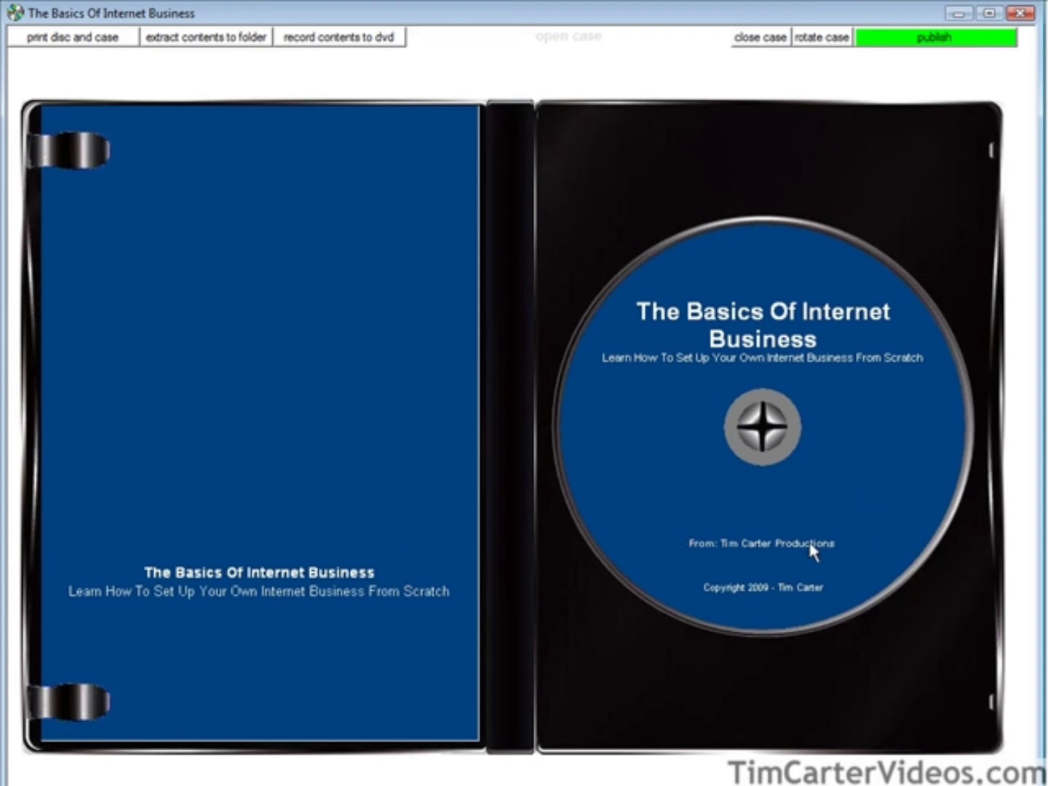
{"action": "left_click", "coordinate": [823, 38]}
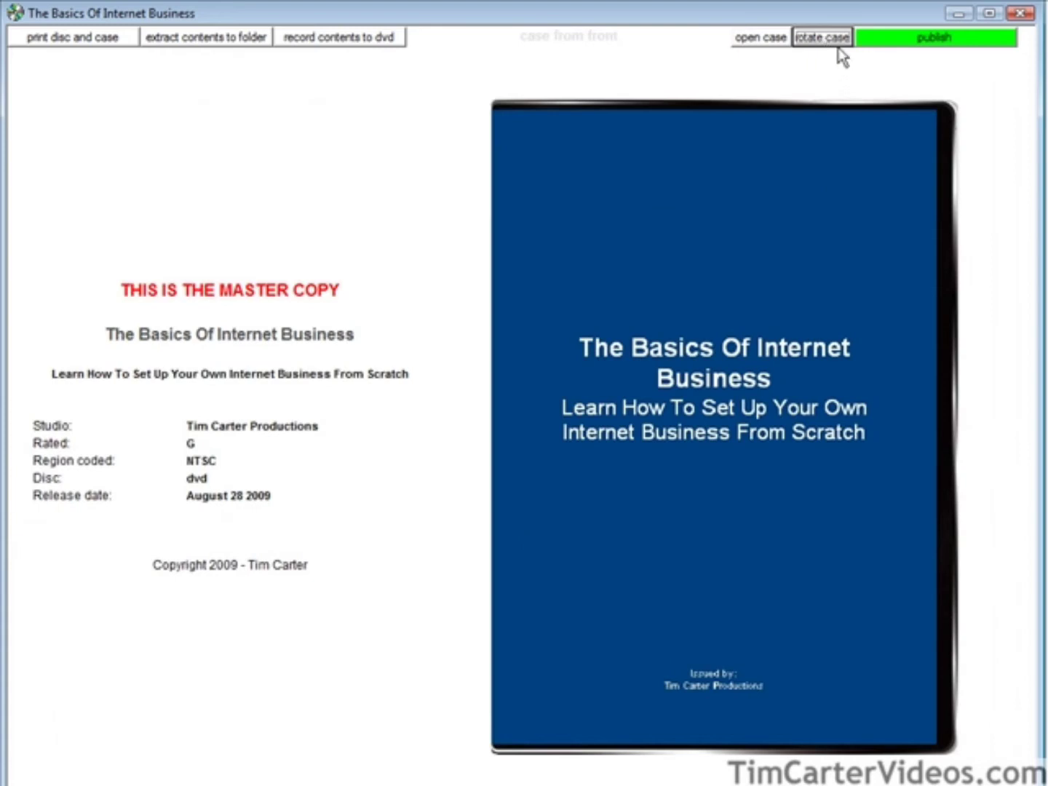
{"action": "left_click", "coordinate": [835, 42]}
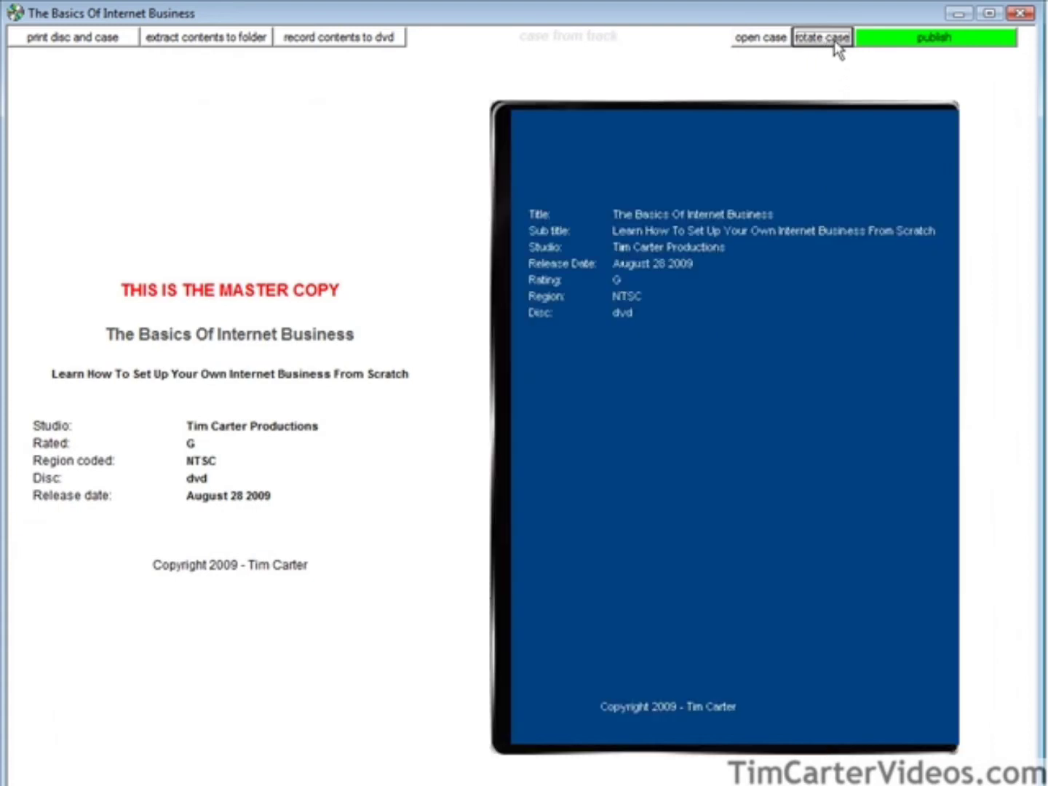
{"action": "left_click", "coordinate": [833, 40]}
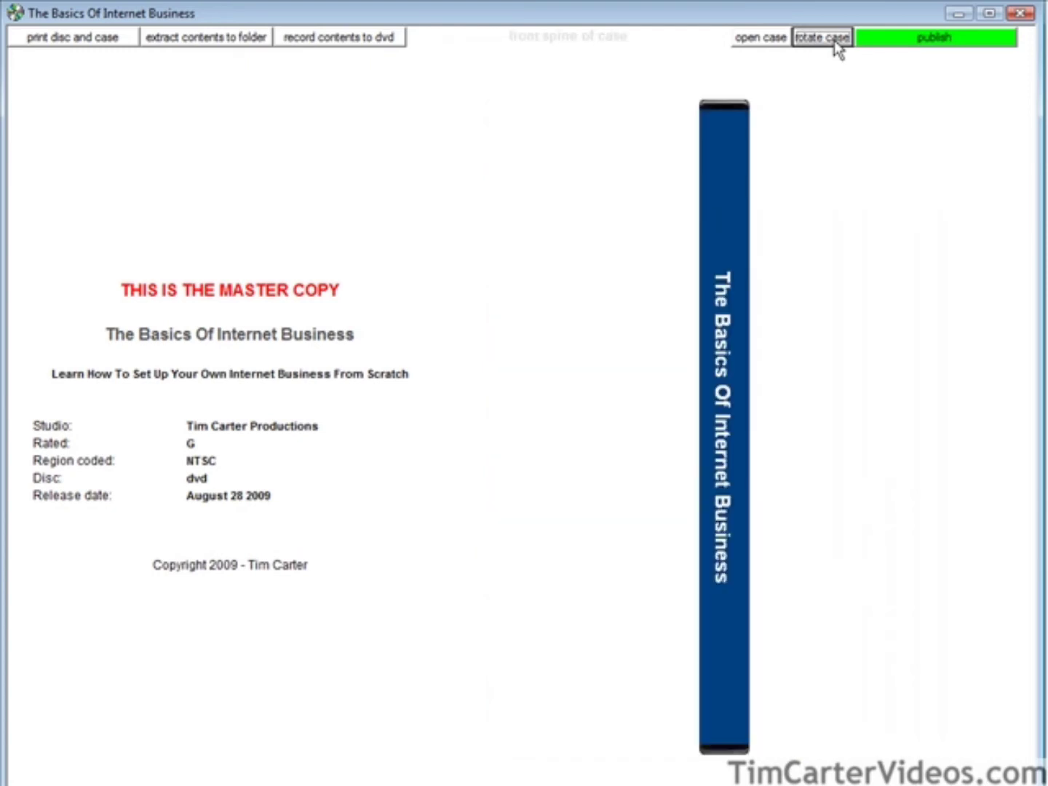
{"action": "left_click", "coordinate": [834, 40]}
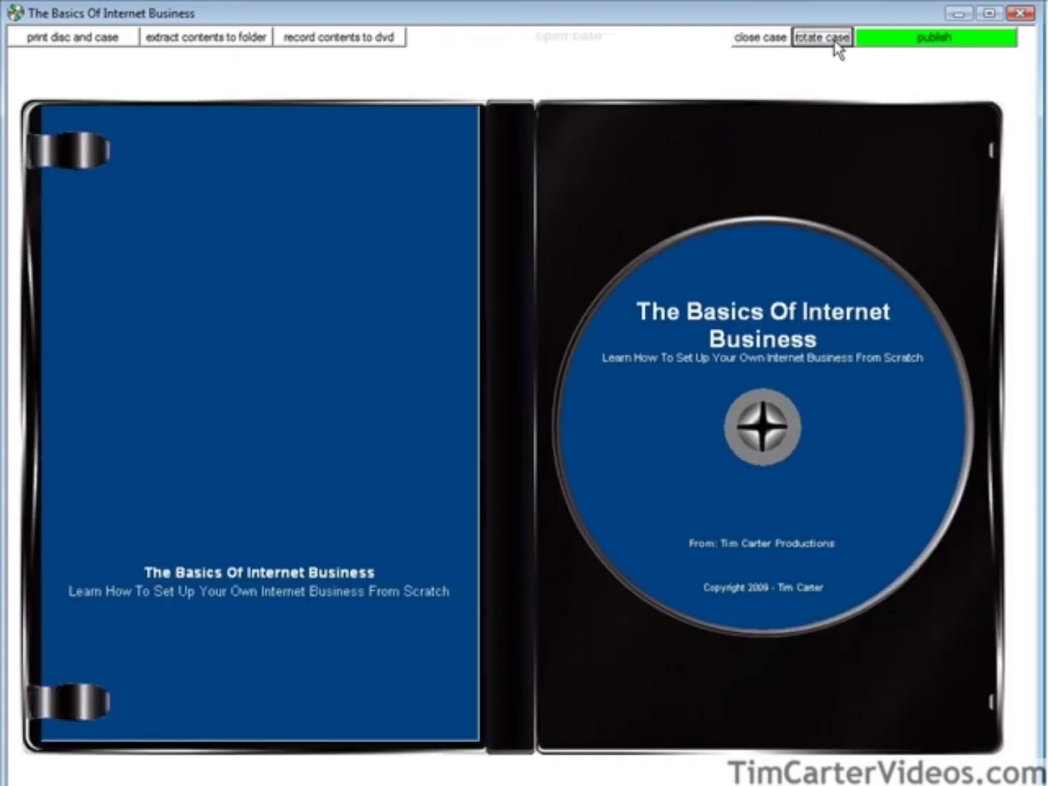
{"action": "left_click", "coordinate": [833, 40]}
{"action": "left_click", "coordinate": [833, 40]}
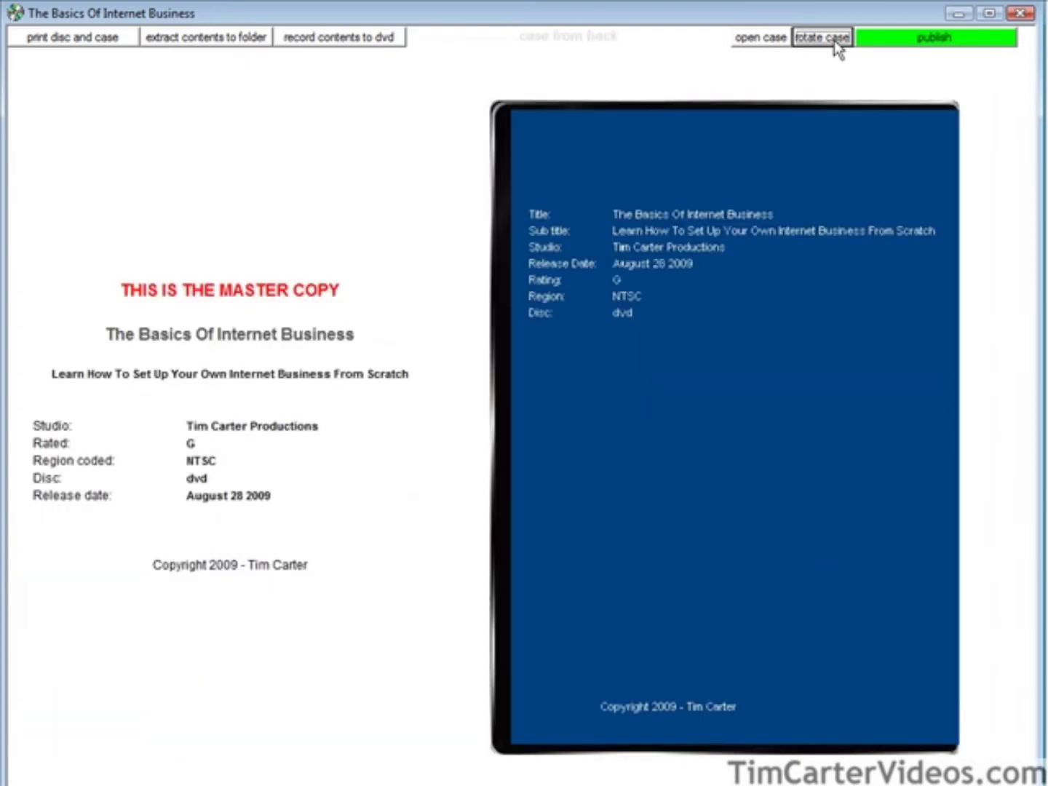
{"action": "left_click", "coordinate": [834, 40]}
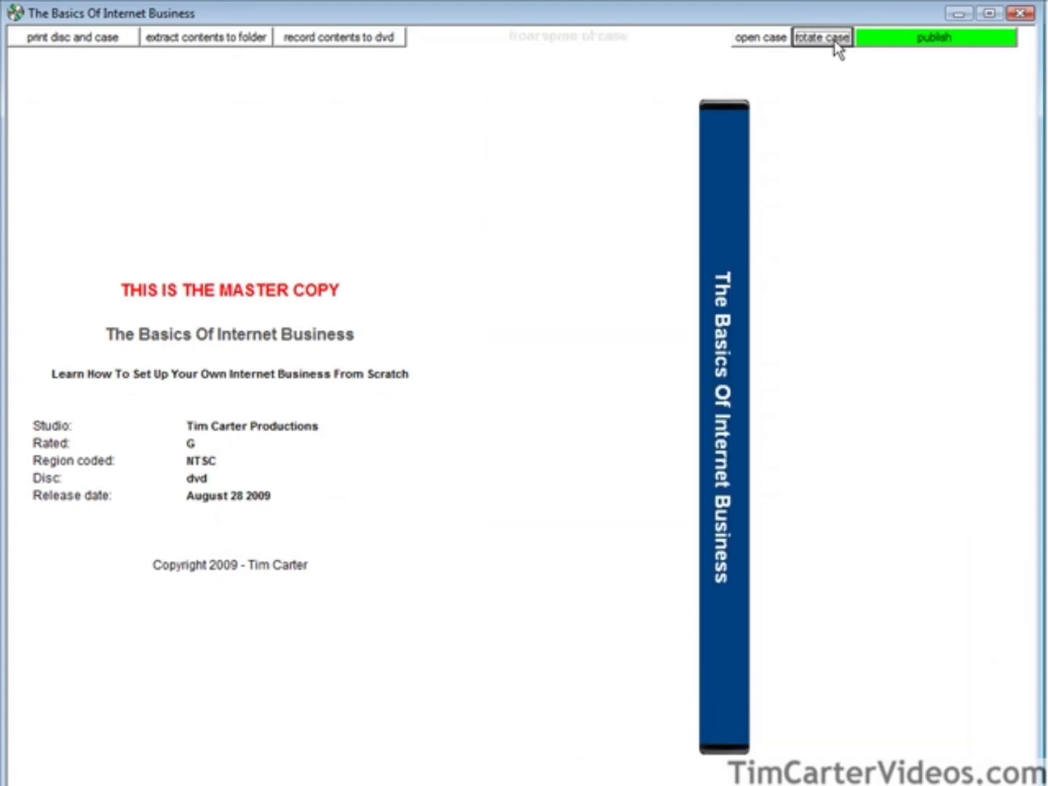
{"action": "left_click", "coordinate": [833, 40]}
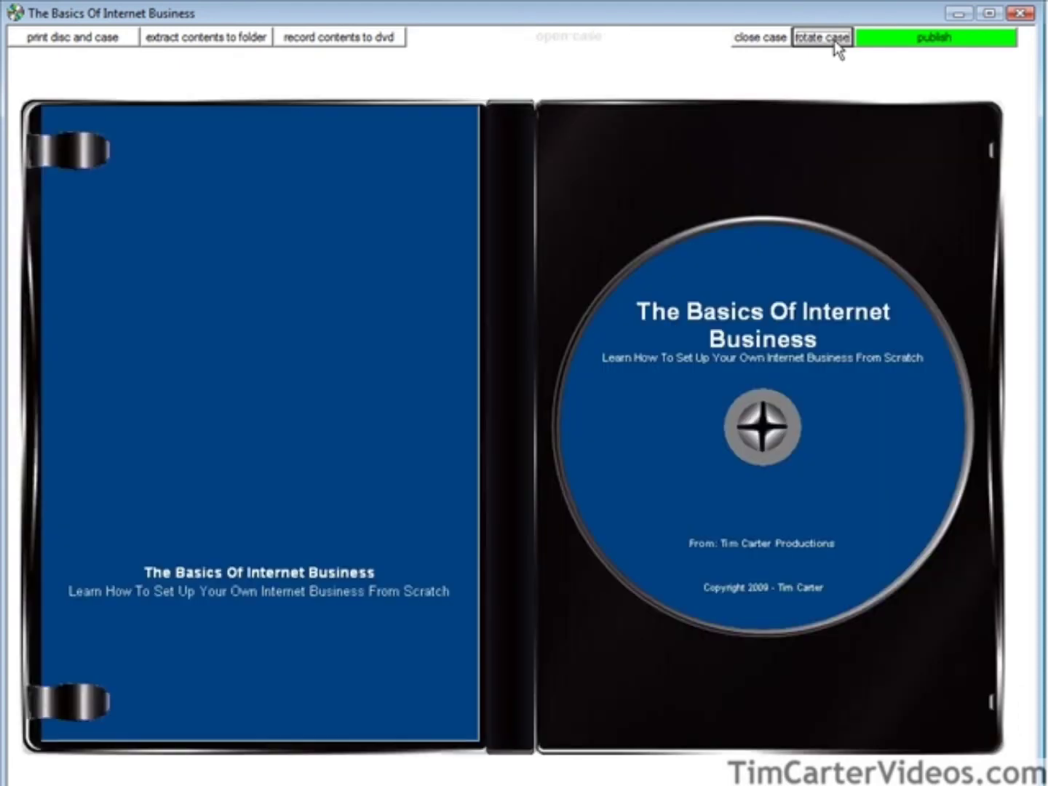
{"action": "left_click", "coordinate": [834, 40]}
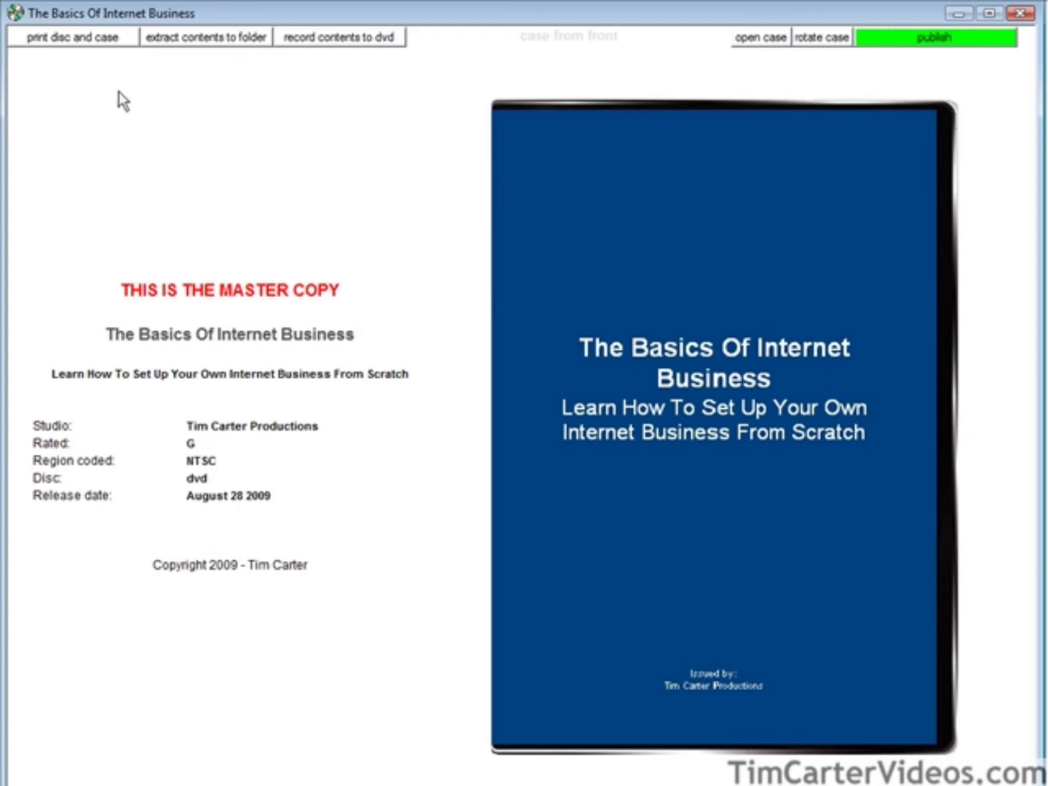
{"action": "left_click", "coordinate": [81, 38]}
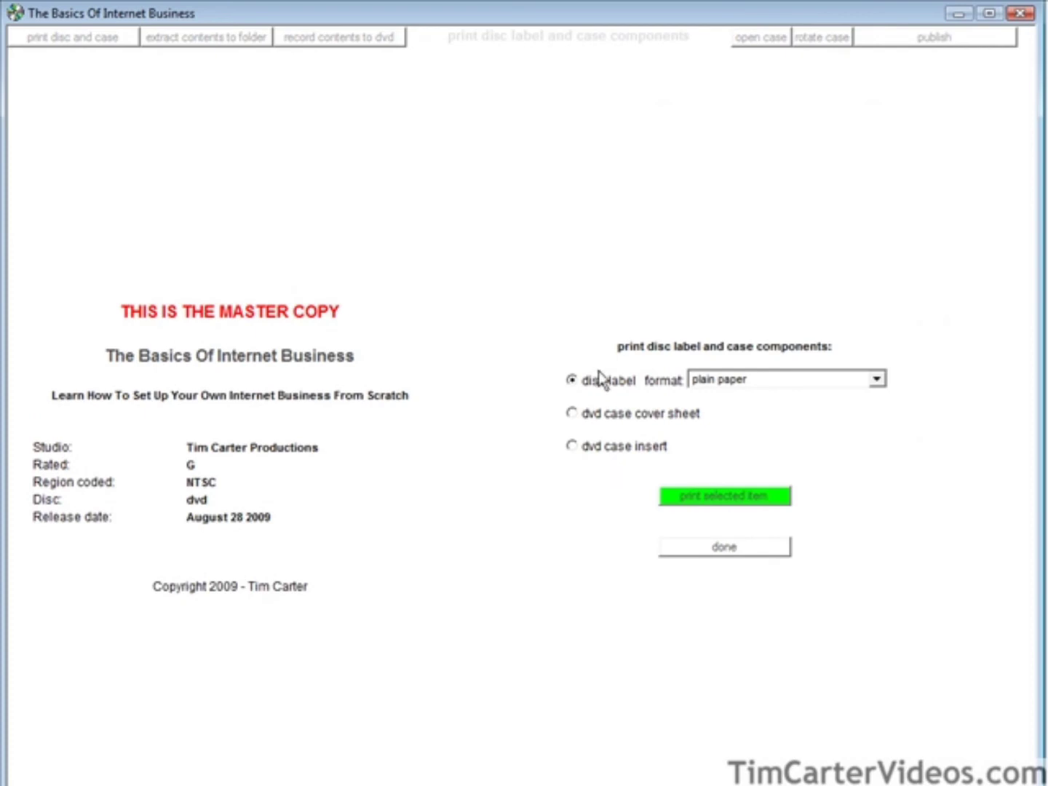
Print the disc label in plain paper format and go back to the case view.
{"action": "left_click", "coordinate": [717, 497]}
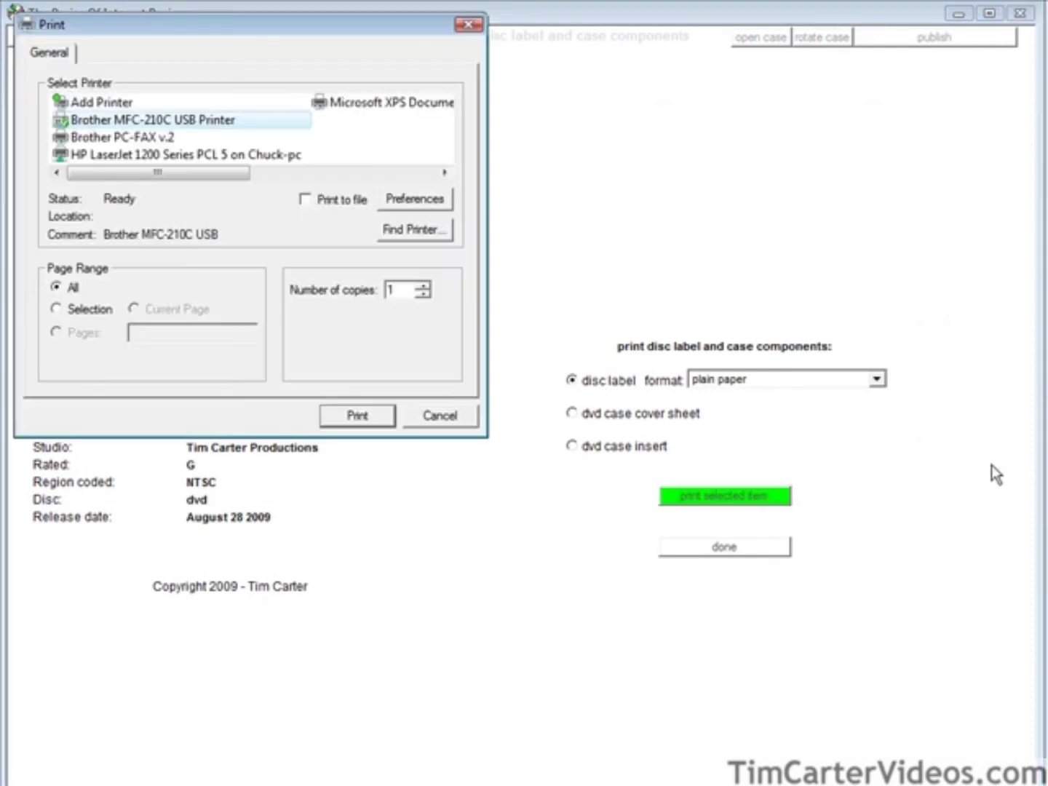
{"action": "left_click", "coordinate": [354, 415]}
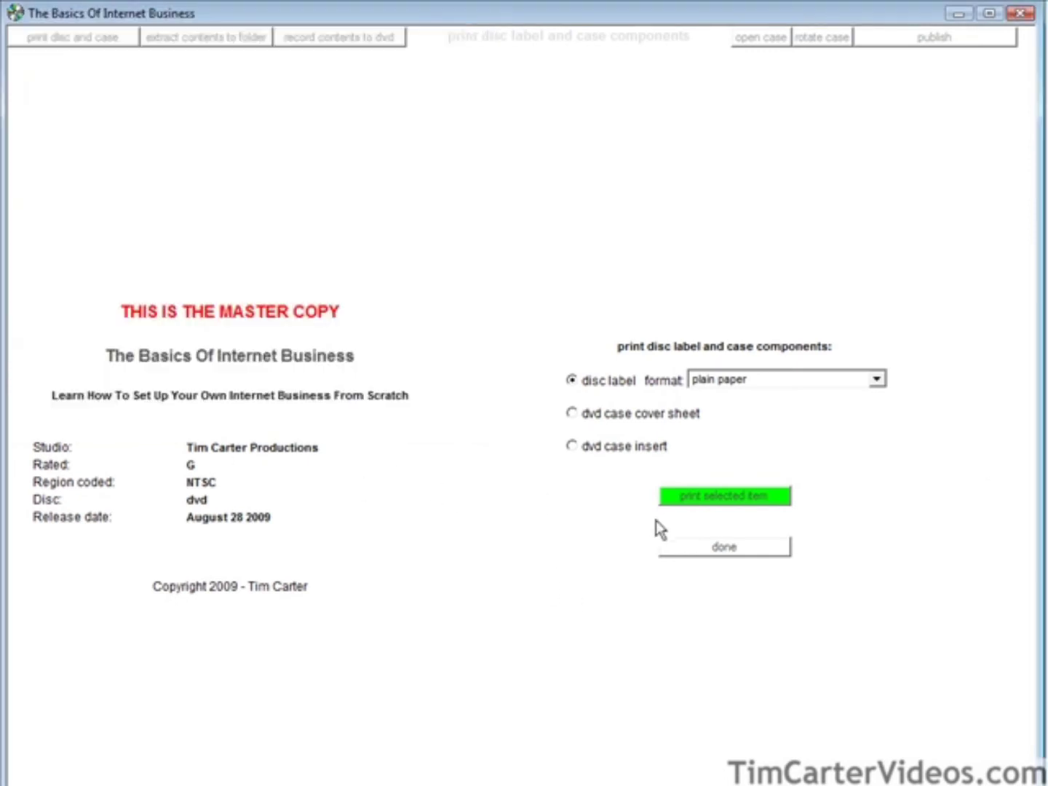
{"action": "left_click", "coordinate": [699, 546]}
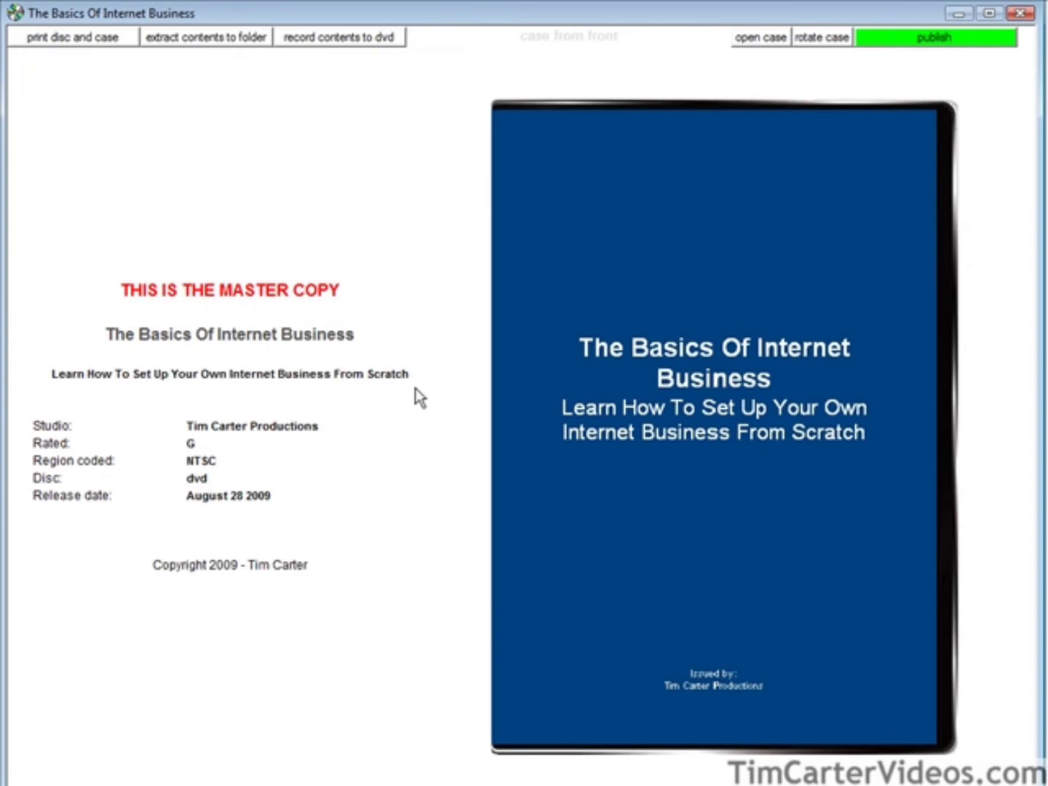
Extract the DVD contents into a new 'extract' folder inside basics-of-internet-business.
{"action": "left_click", "coordinate": [187, 37]}
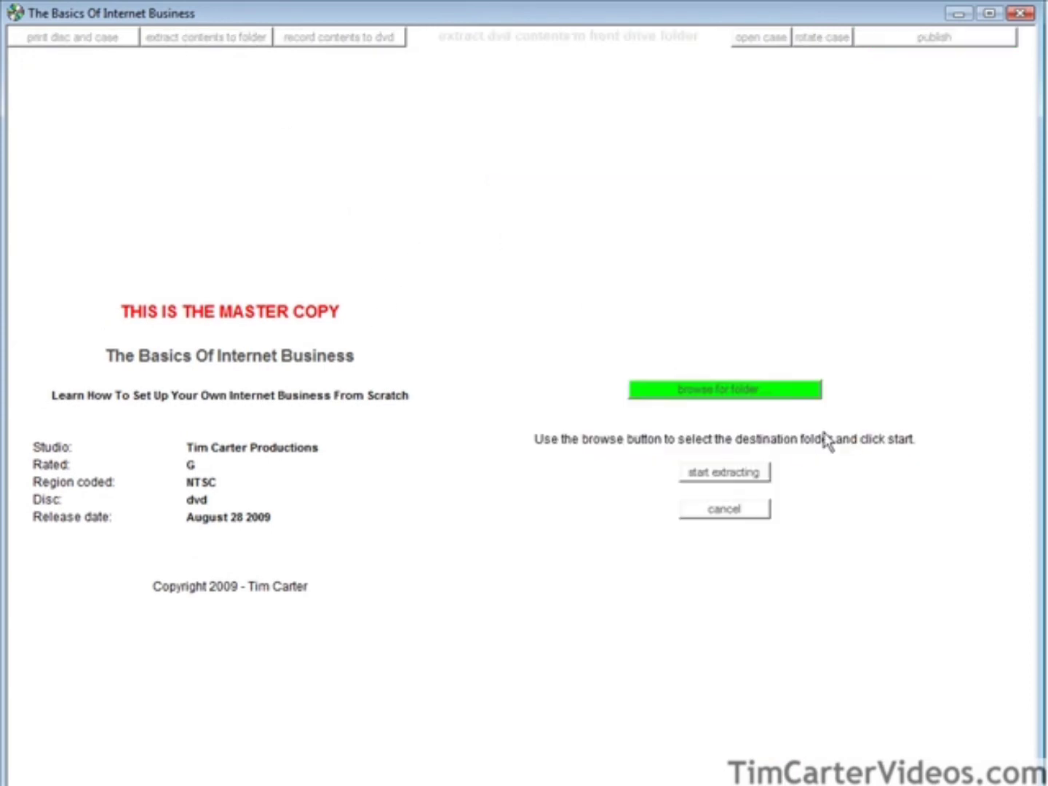
{"action": "left_click", "coordinate": [742, 396]}
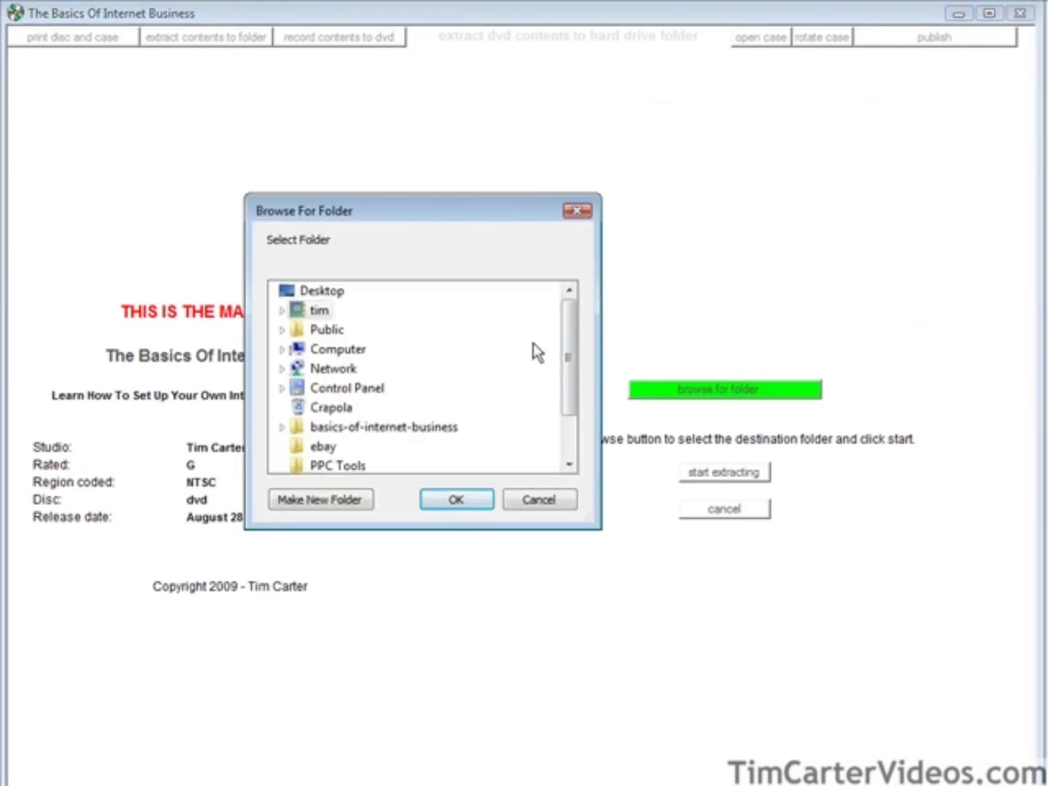
{"action": "left_click", "coordinate": [320, 295]}
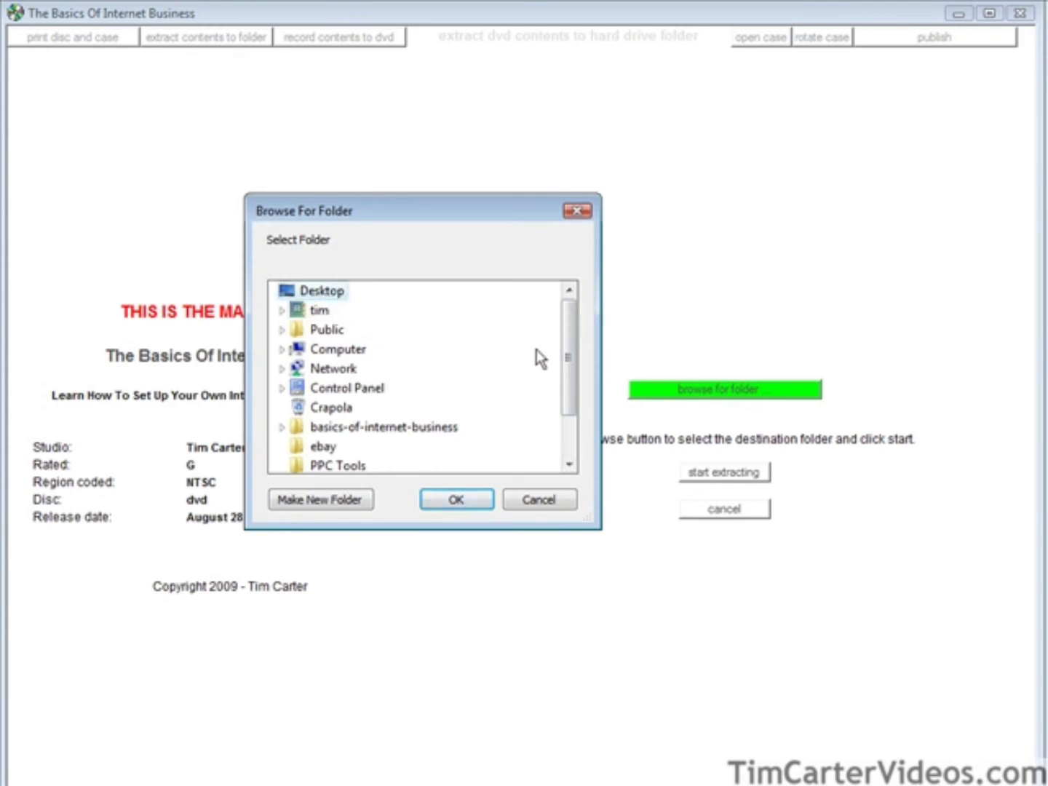
{"action": "left_click", "coordinate": [318, 497]}
{"action": "type", "text": "e"}
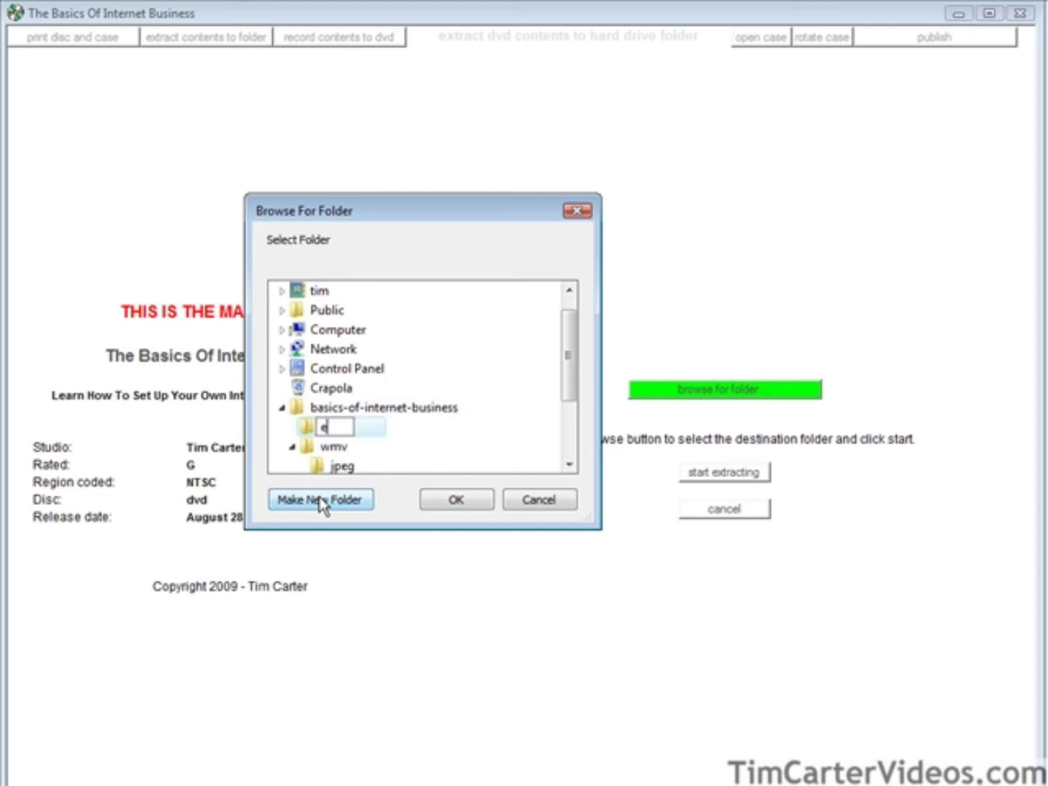
{"action": "type", "text": "xtract"}
{"action": "key", "text": "Return"}
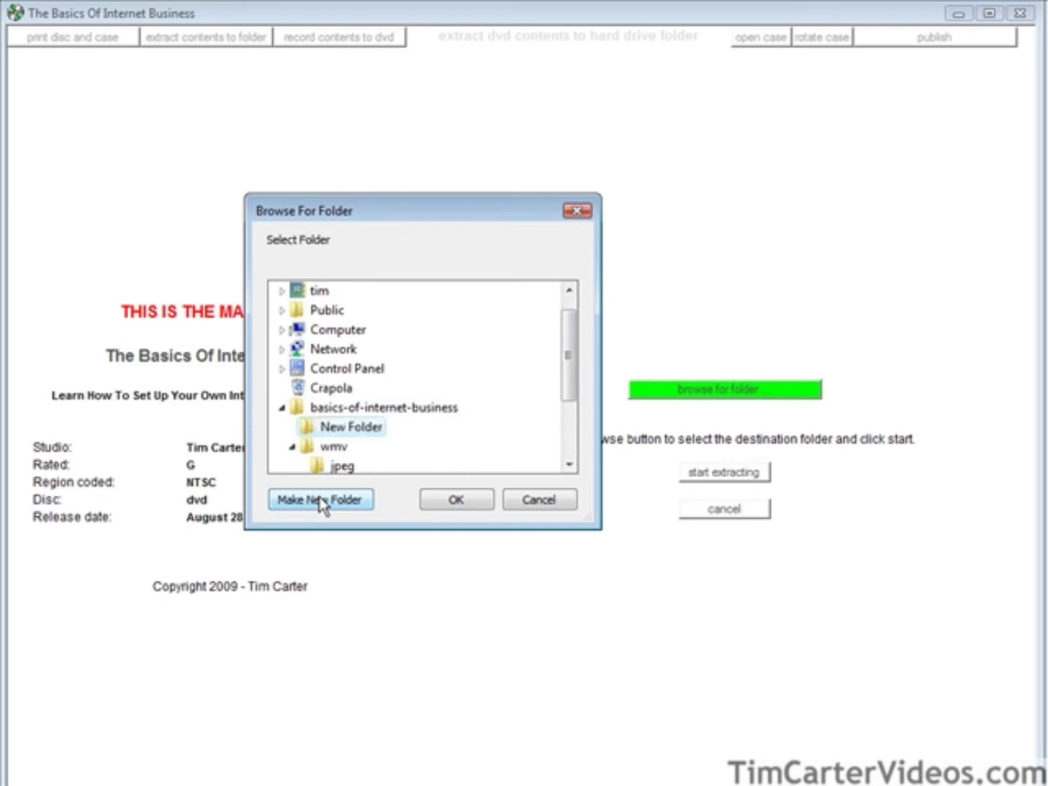
{"action": "left_click", "coordinate": [456, 500]}
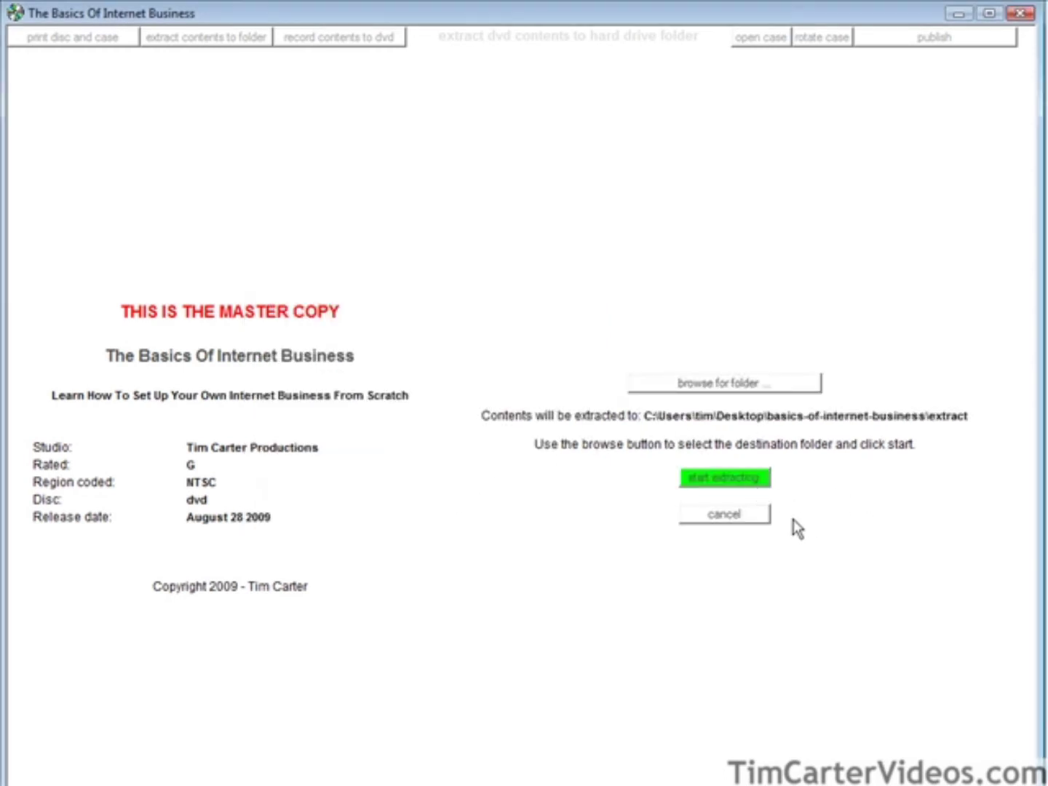
{"action": "left_click", "coordinate": [732, 485]}
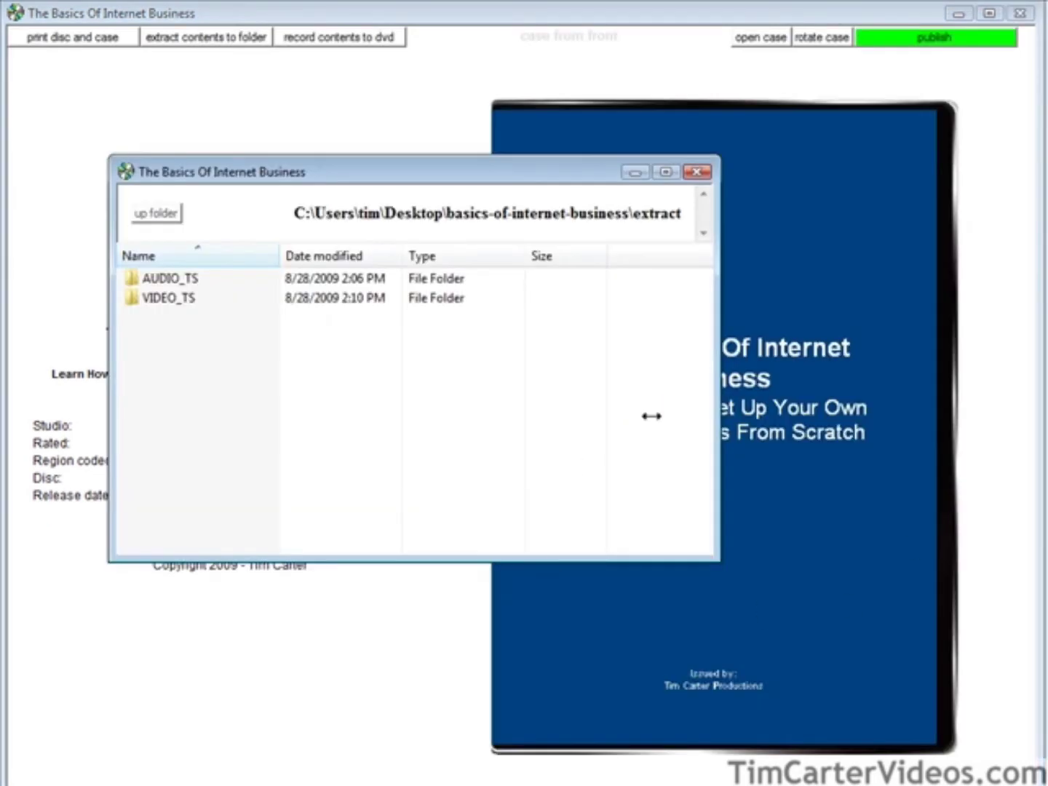
{"action": "left_click", "coordinate": [695, 170]}
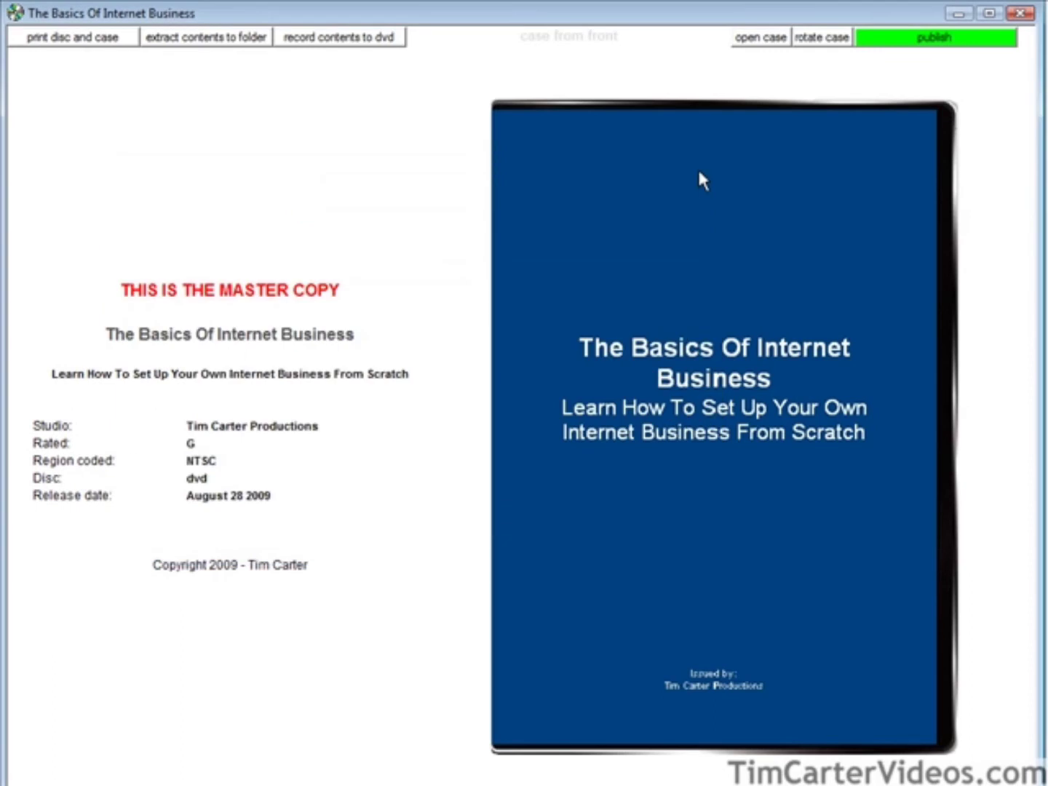
Start publishing the product from the master copy viewer.
{"action": "left_click", "coordinate": [949, 40]}
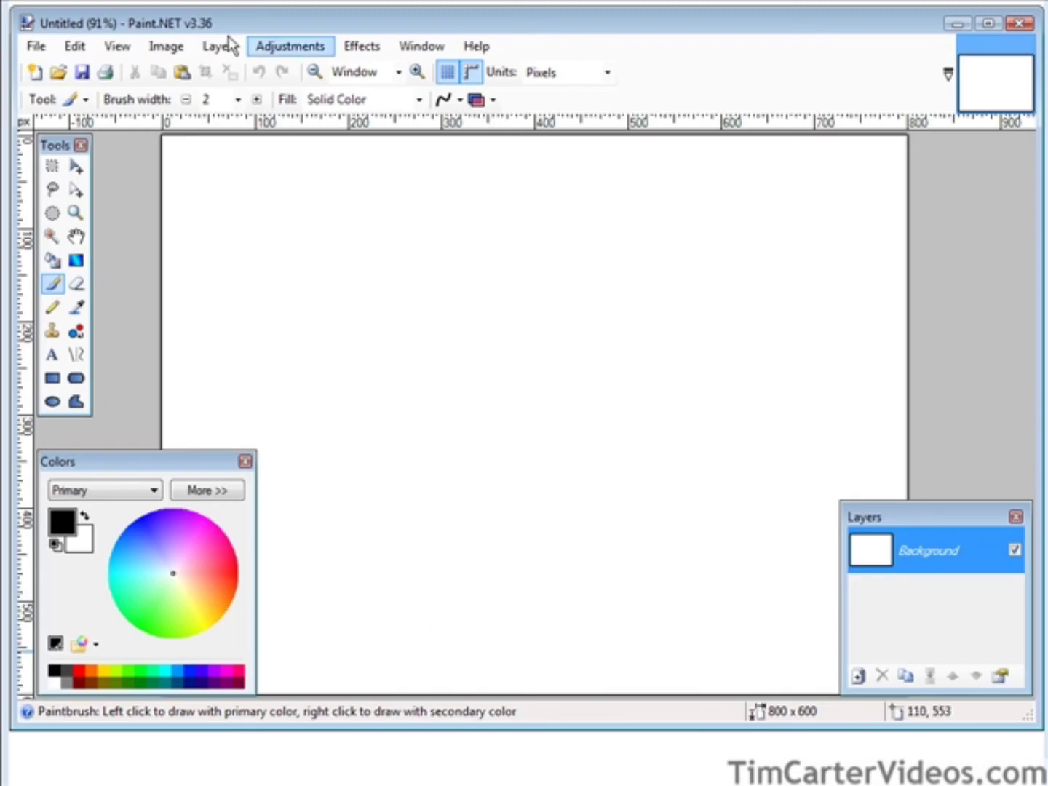
Change the canvas height to 800 pixels, giving an 800 × 800 square image.
{"action": "left_click", "coordinate": [184, 47]}
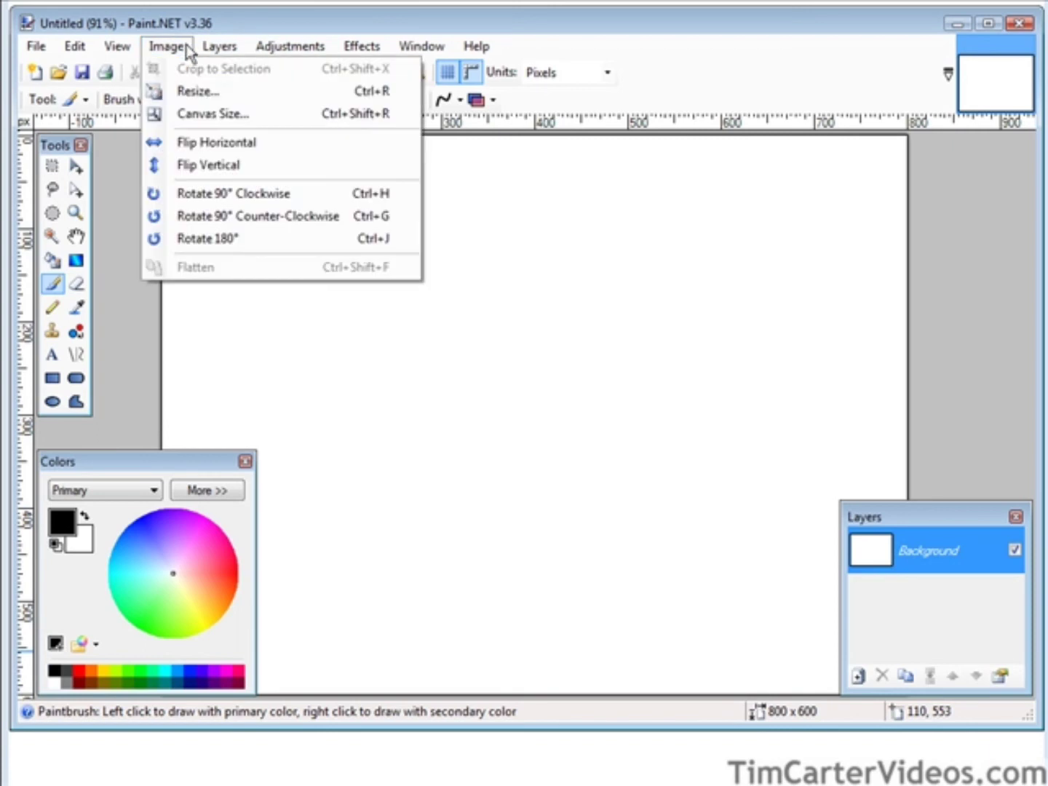
{"action": "left_click", "coordinate": [213, 111]}
{"action": "key", "text": "Tab"}
{"action": "type", "text": "800"}
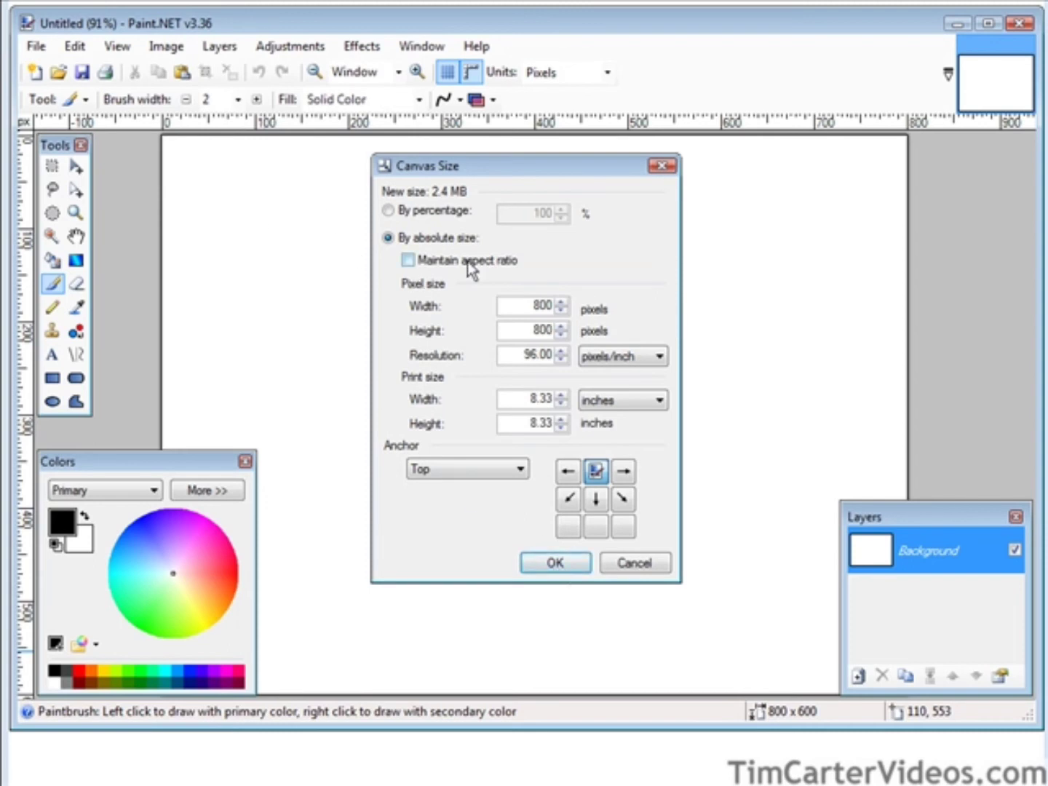
{"action": "left_click", "coordinate": [564, 562]}
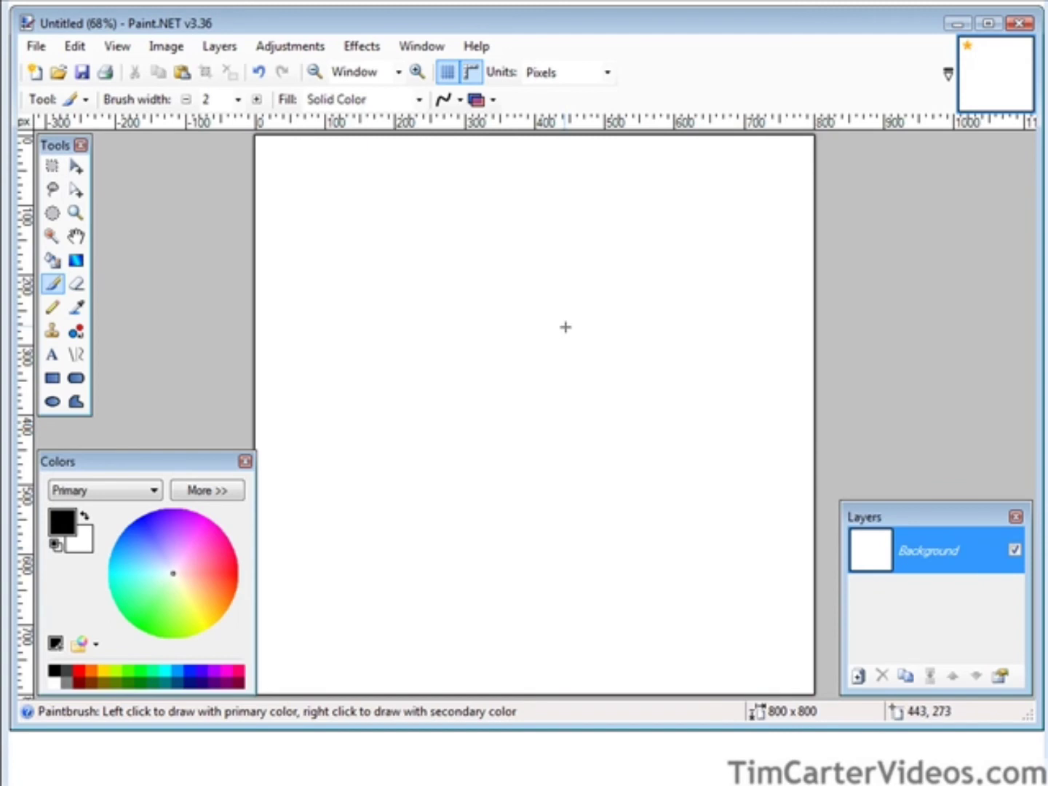
{"action": "left_click", "coordinate": [229, 51]}
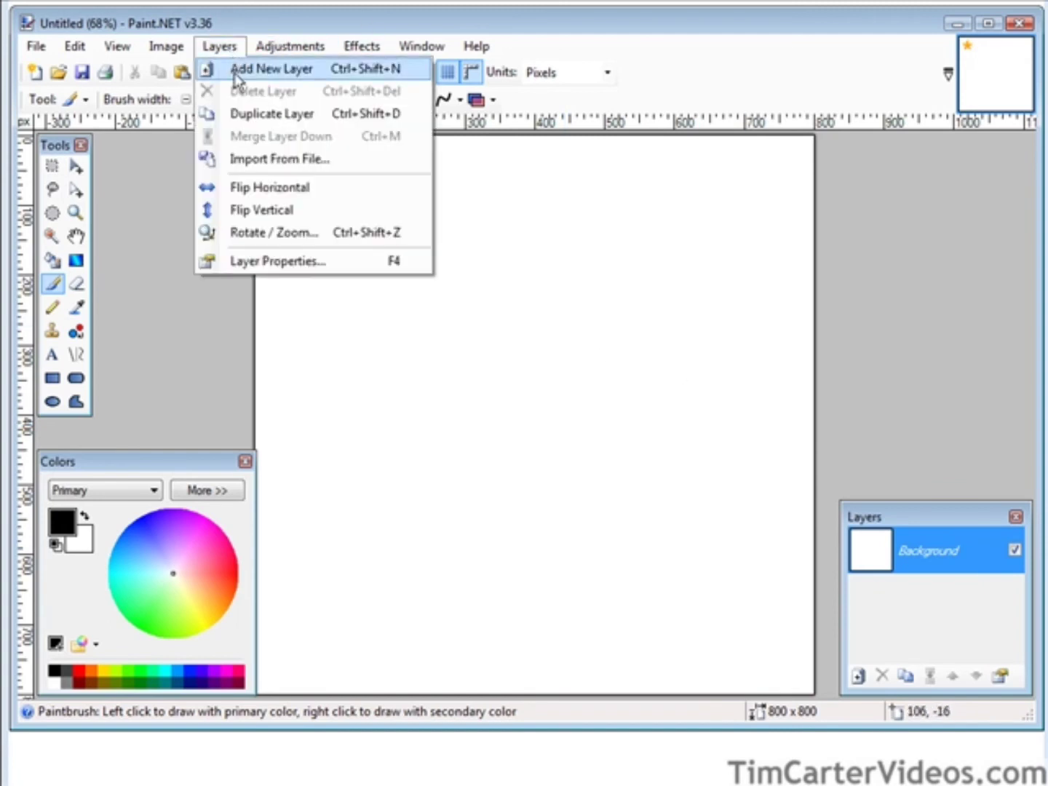
Import cover-300.jpg as a new layer, browsing the files as large thumbnails.
{"action": "left_click", "coordinate": [279, 160]}
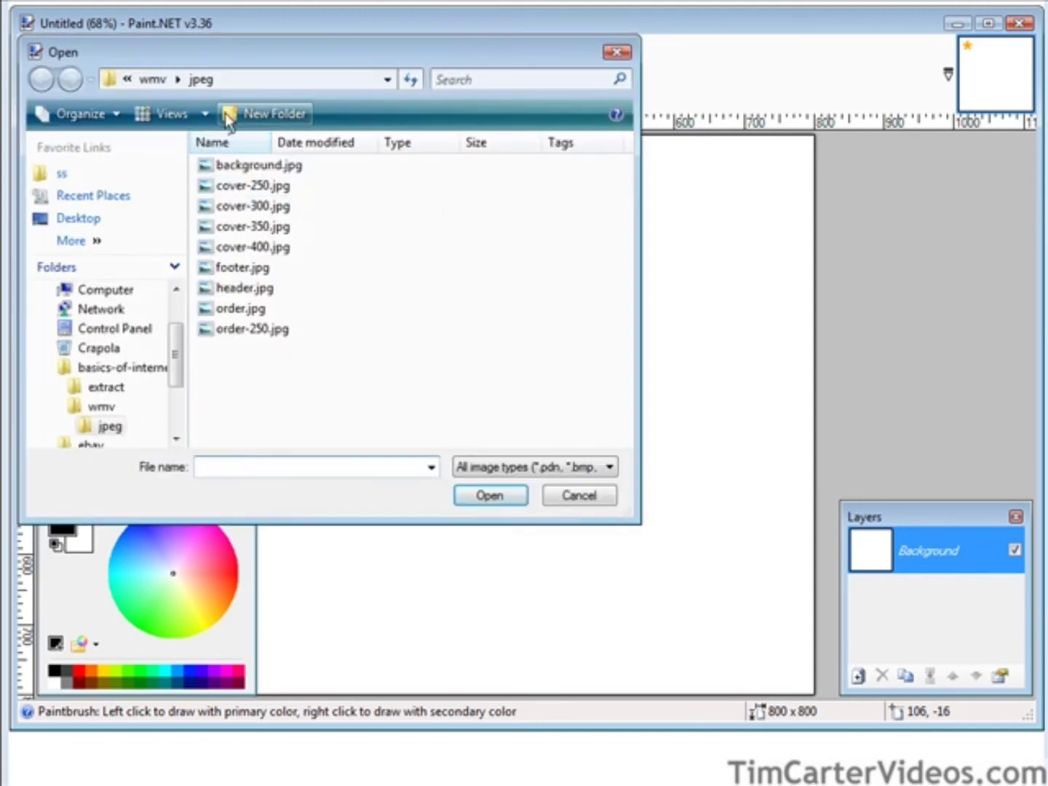
{"action": "left_click", "coordinate": [153, 114]}
{"action": "left_click", "coordinate": [153, 114]}
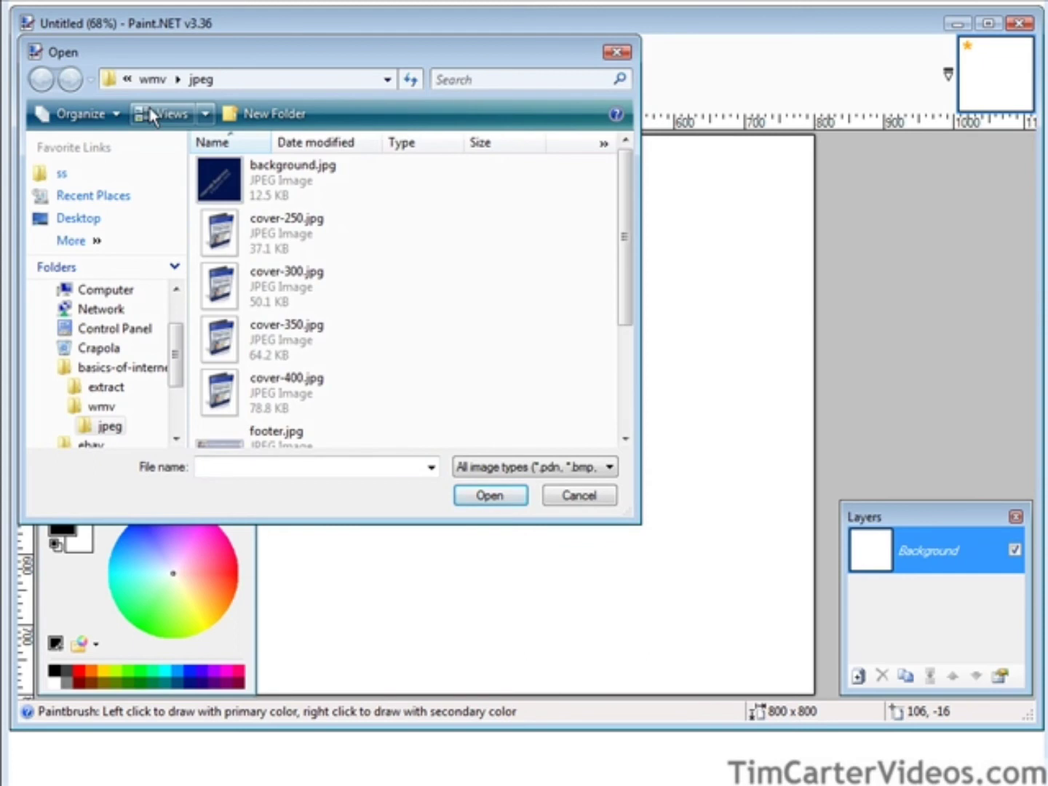
{"action": "left_click", "coordinate": [152, 114]}
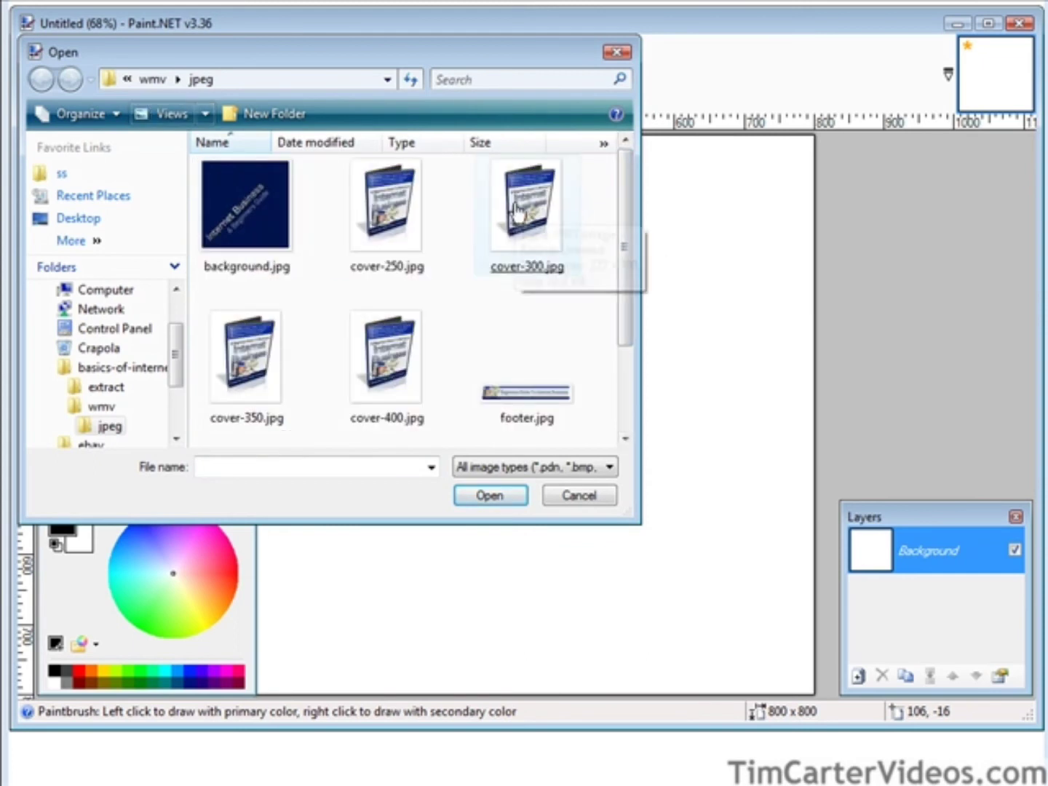
{"action": "left_click", "coordinate": [521, 214]}
{"action": "double_click", "coordinate": [522, 207]}
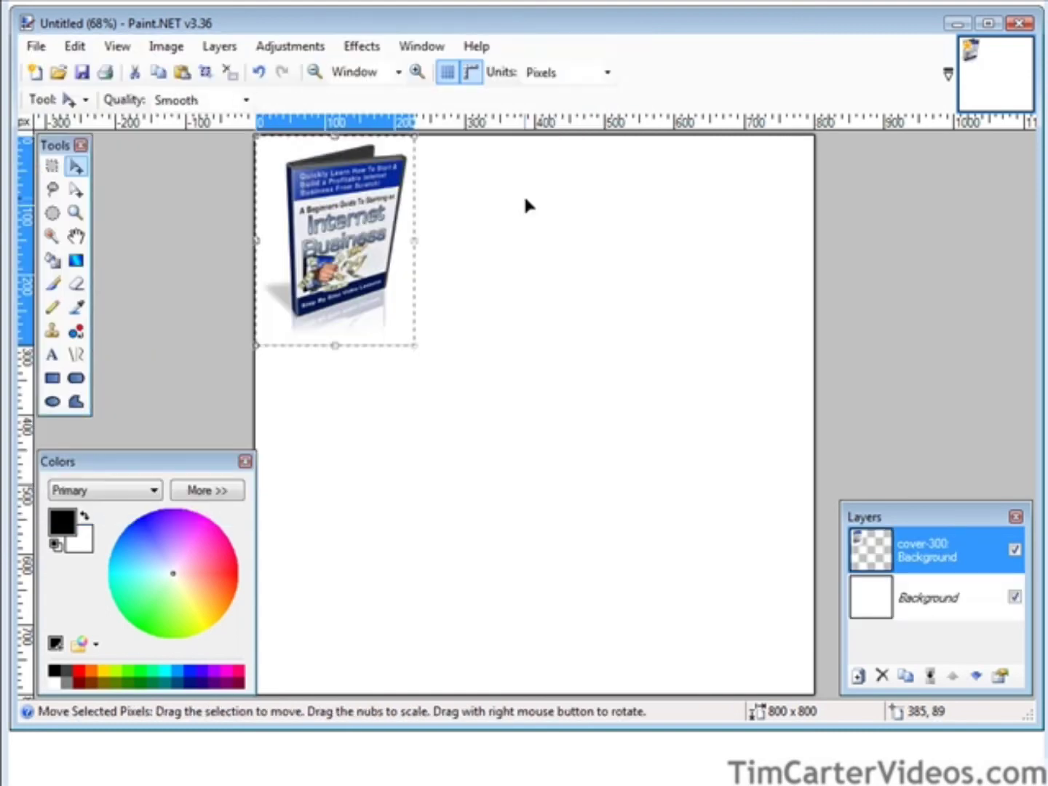
Position the cover image in the lower middle of the canvas.
{"action": "left_click_drag", "start_coordinate": [321, 216], "coordinate": [549, 500]}
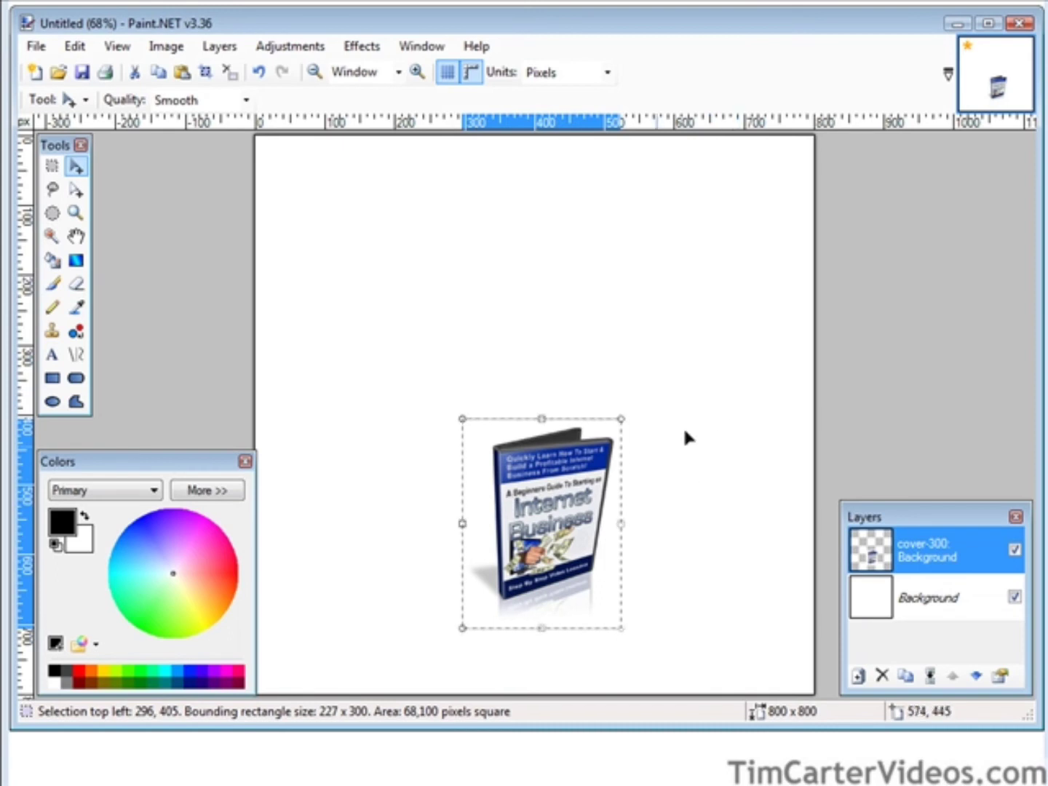
{"action": "left_click_drag", "start_coordinate": [558, 510], "coordinate": [606, 503]}
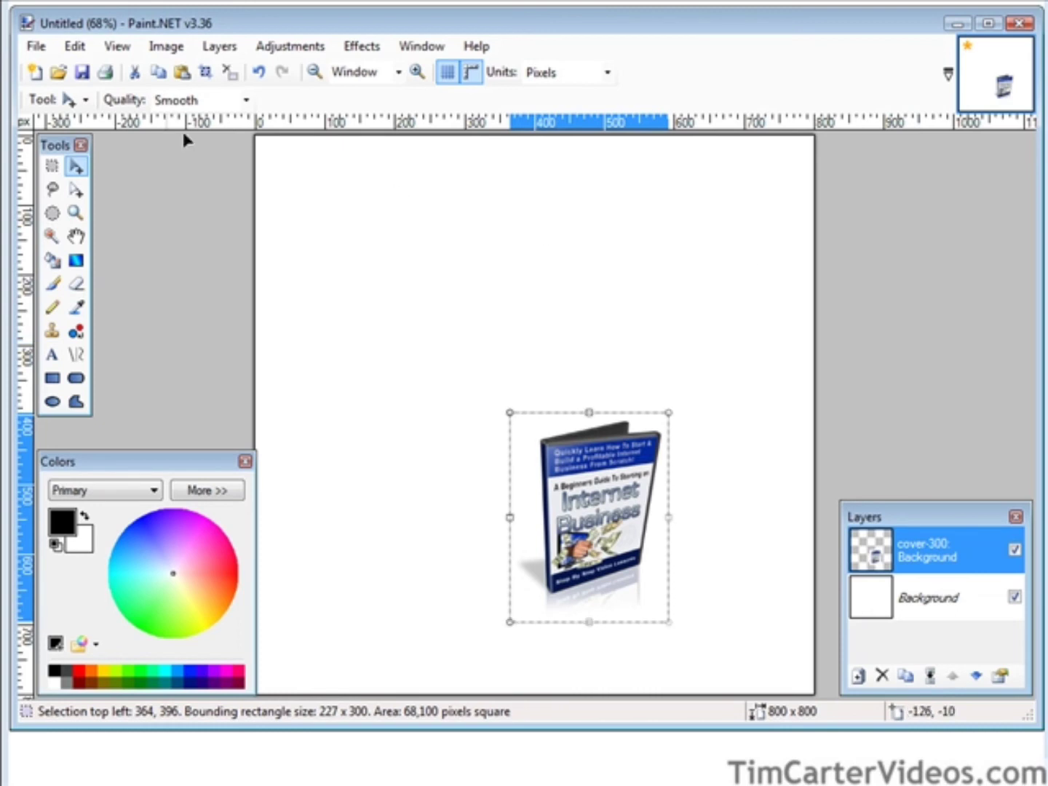
{"action": "left_click", "coordinate": [82, 72]}
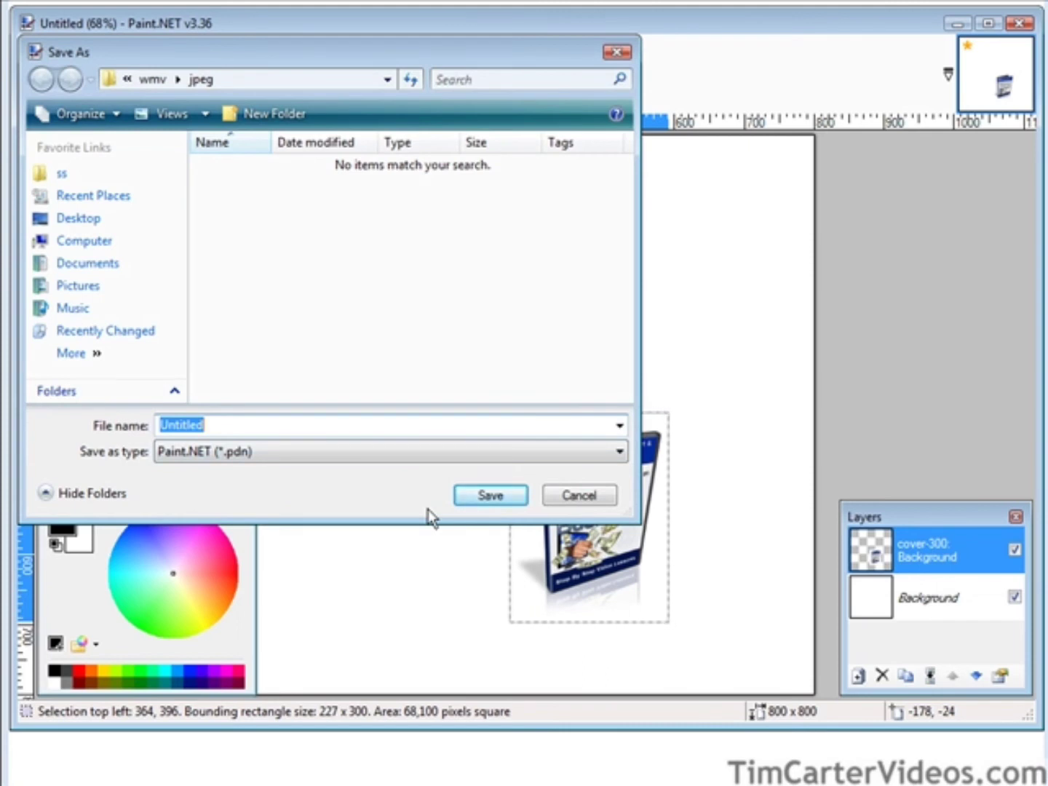
Save the image as custom.jpg in JPEG format, flattening its layers.
{"action": "type", "text": "custom"}
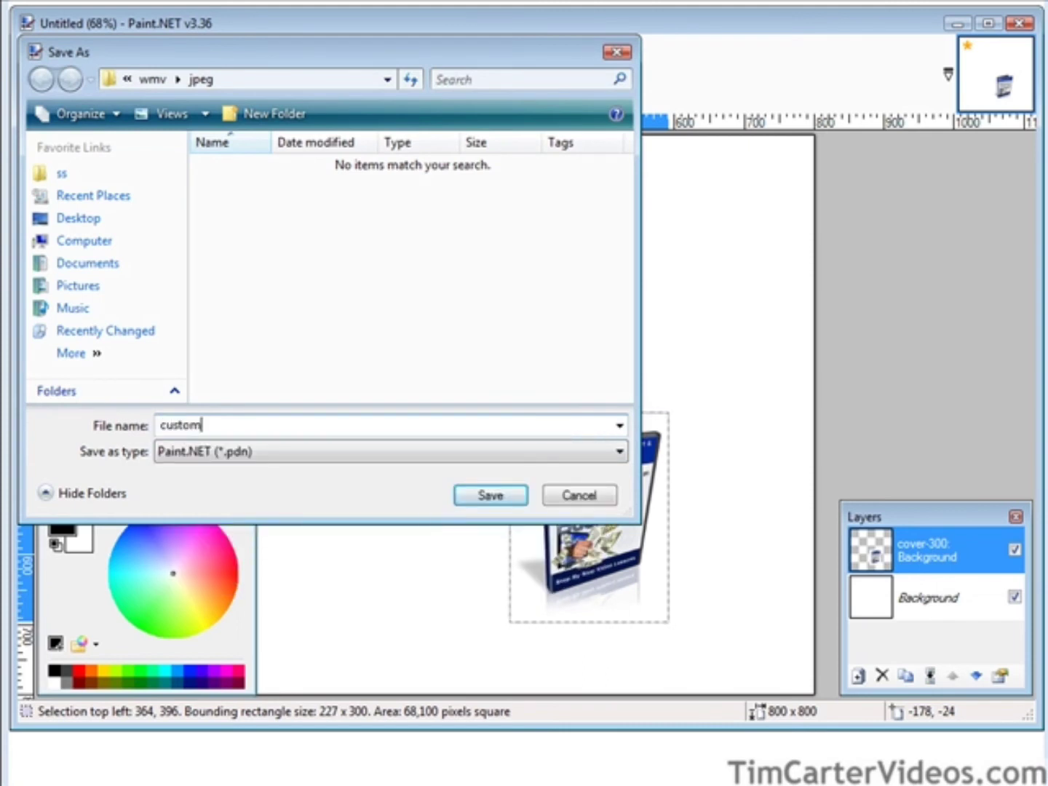
{"action": "left_click", "coordinate": [206, 451]}
{"action": "left_click", "coordinate": [227, 518]}
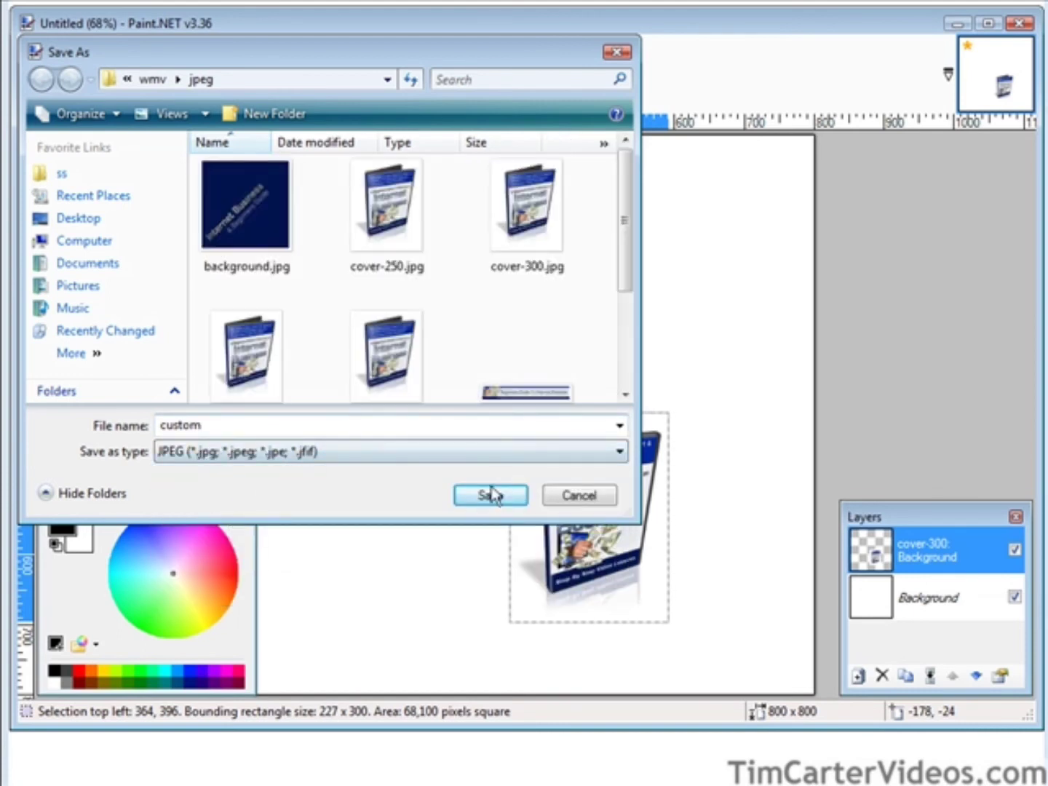
{"action": "left_click", "coordinate": [491, 494]}
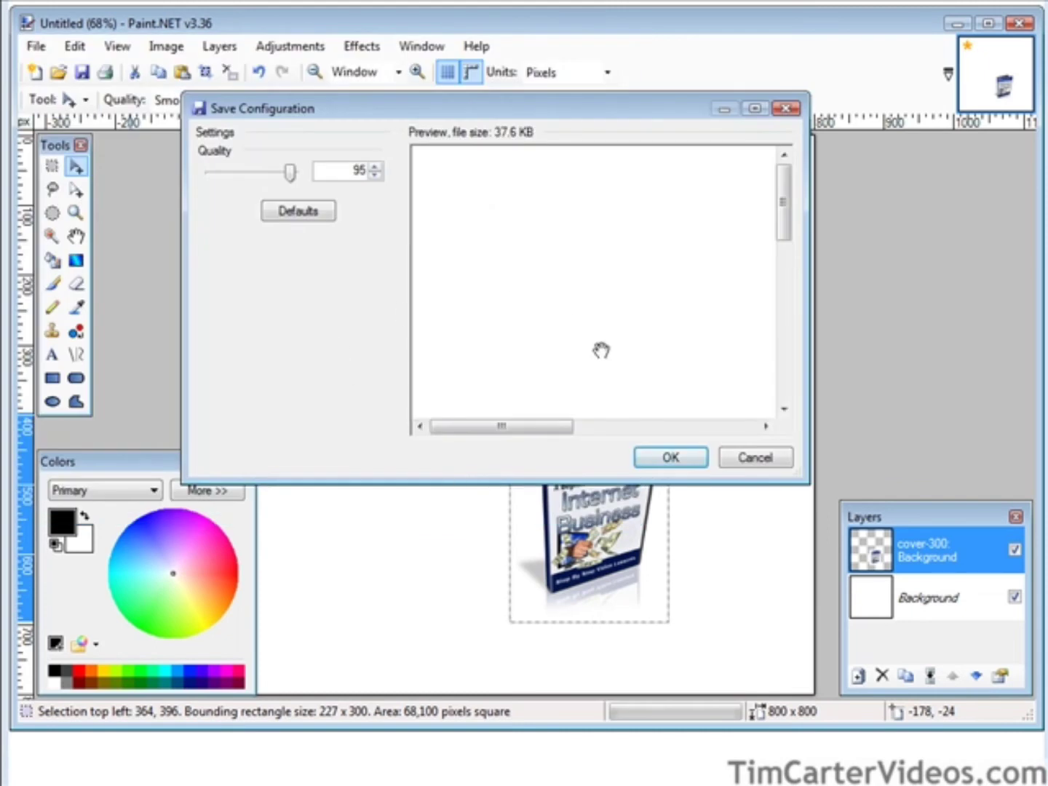
{"action": "left_click", "coordinate": [670, 459]}
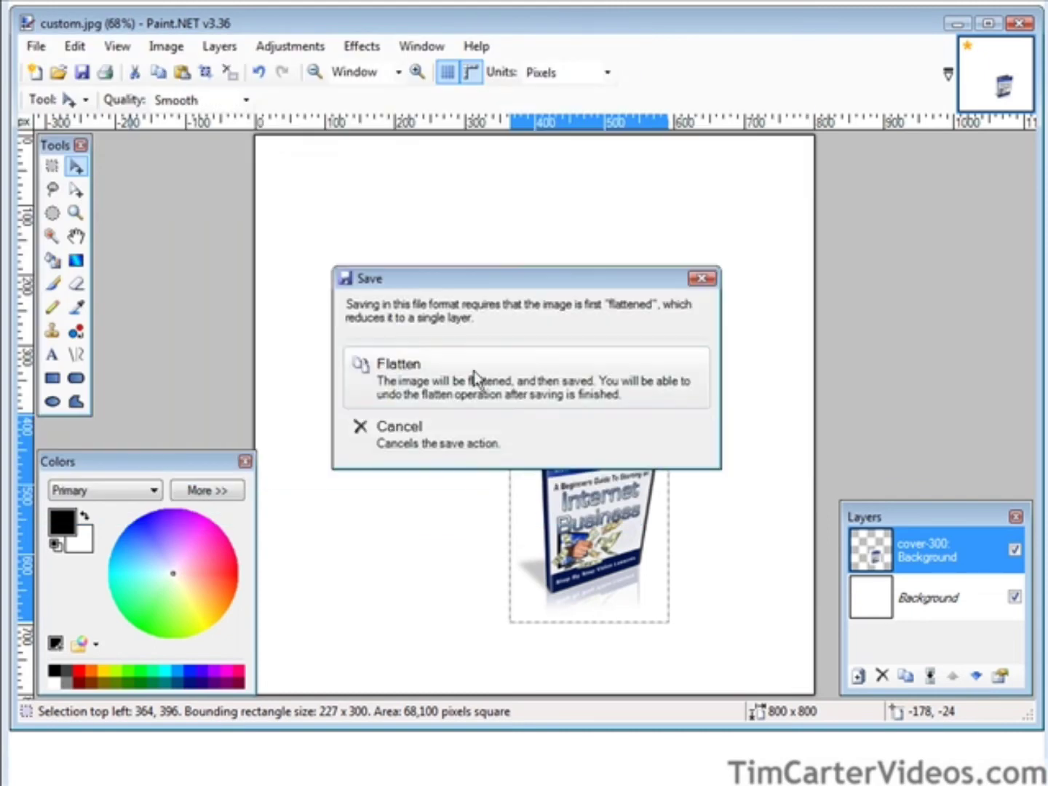
{"action": "left_click", "coordinate": [591, 381]}
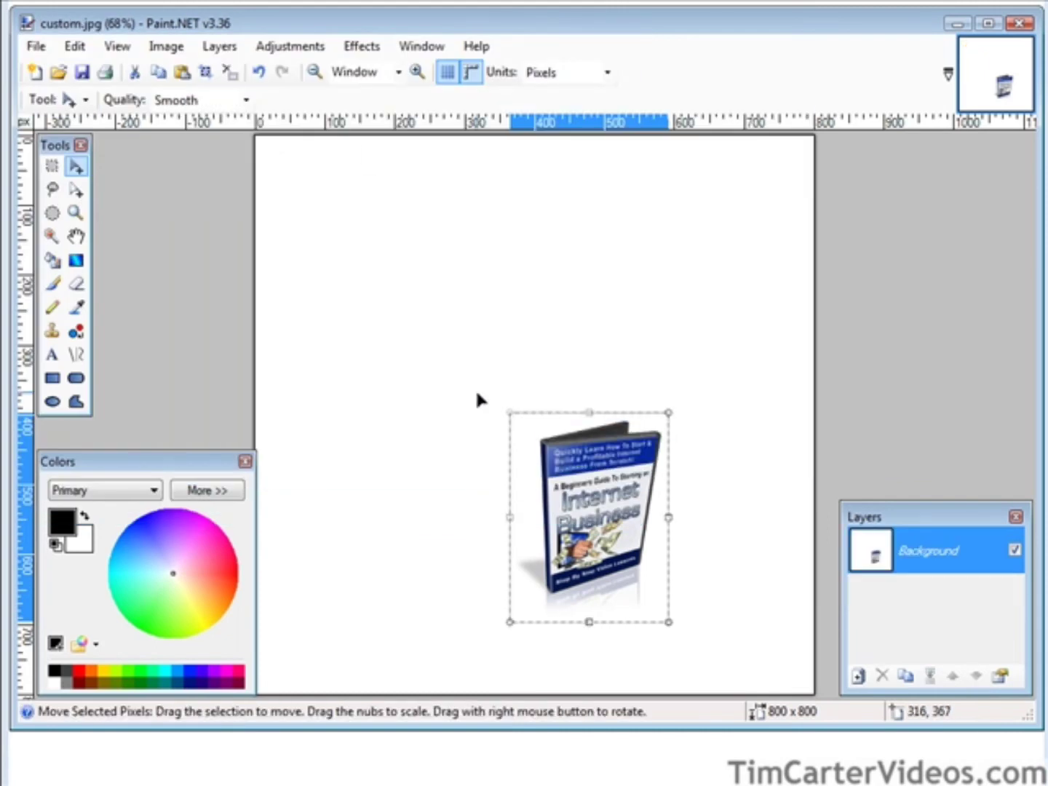
{"action": "left_click", "coordinate": [957, 23]}
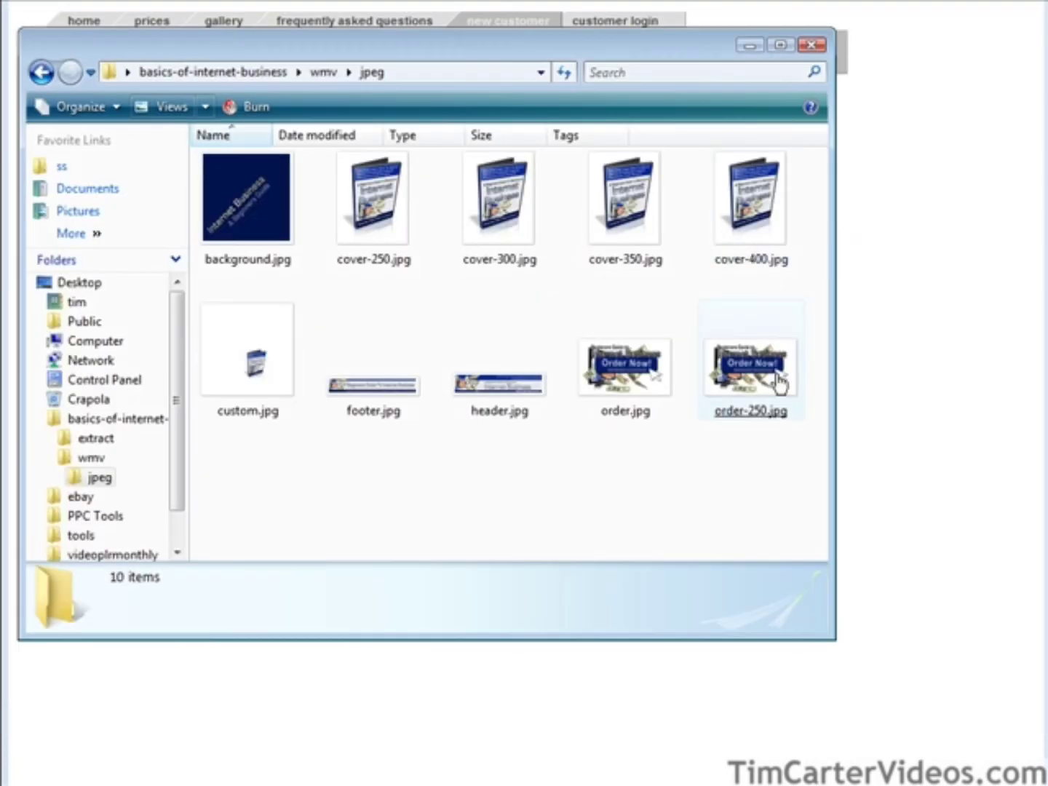
Confirm custom.jpg appears in the jpeg folder, selecting order-250.jpg.
{"action": "left_click", "coordinate": [769, 374]}
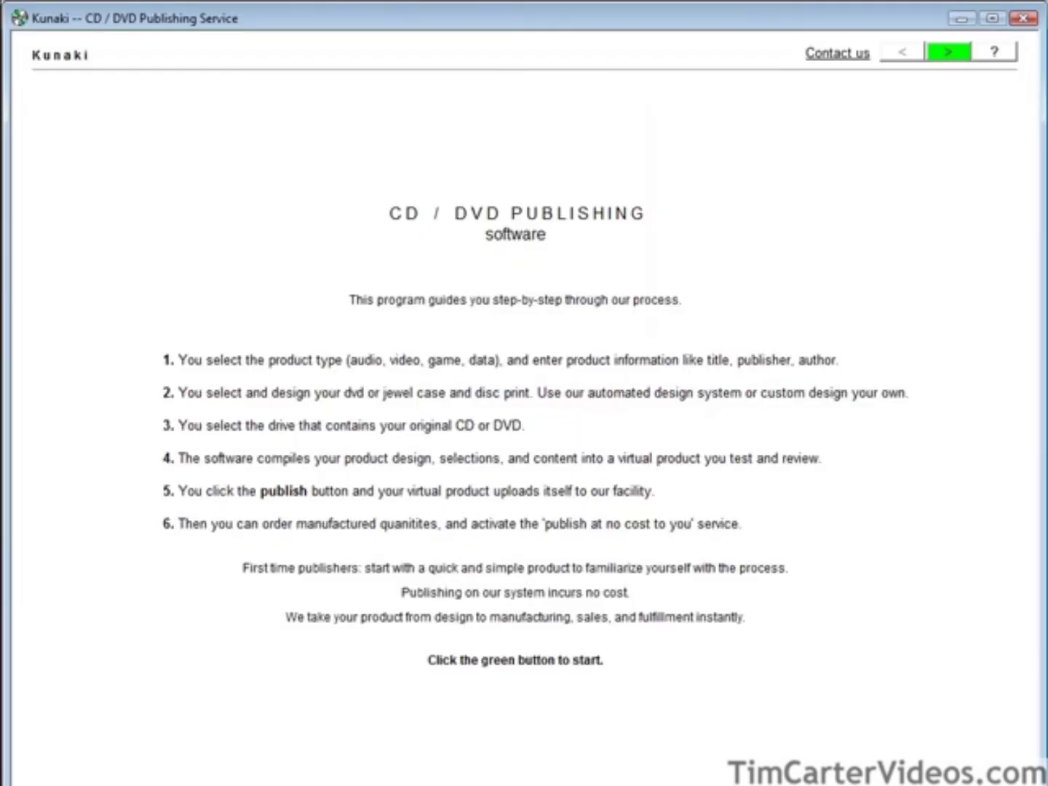
Start a video product with a UPC bar code titled 'A Beginners Guide To Starting An Internet Business', then continue.
{"action": "left_click", "coordinate": [946, 52]}
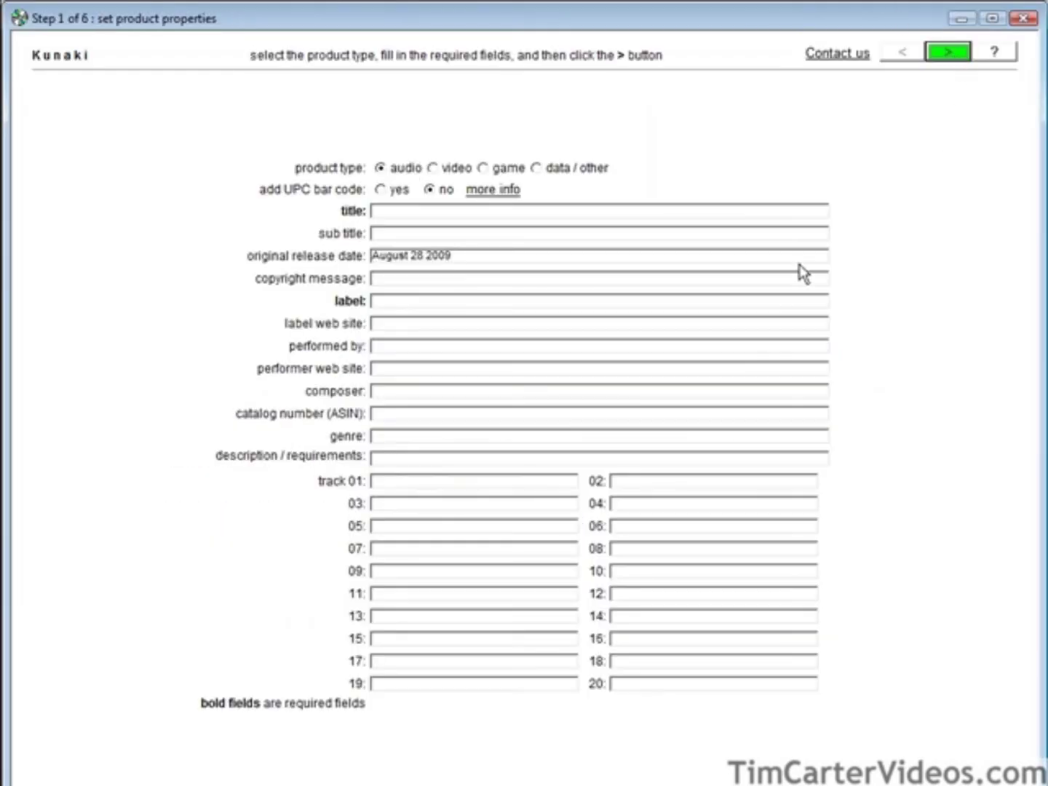
{"action": "left_click", "coordinate": [432, 167]}
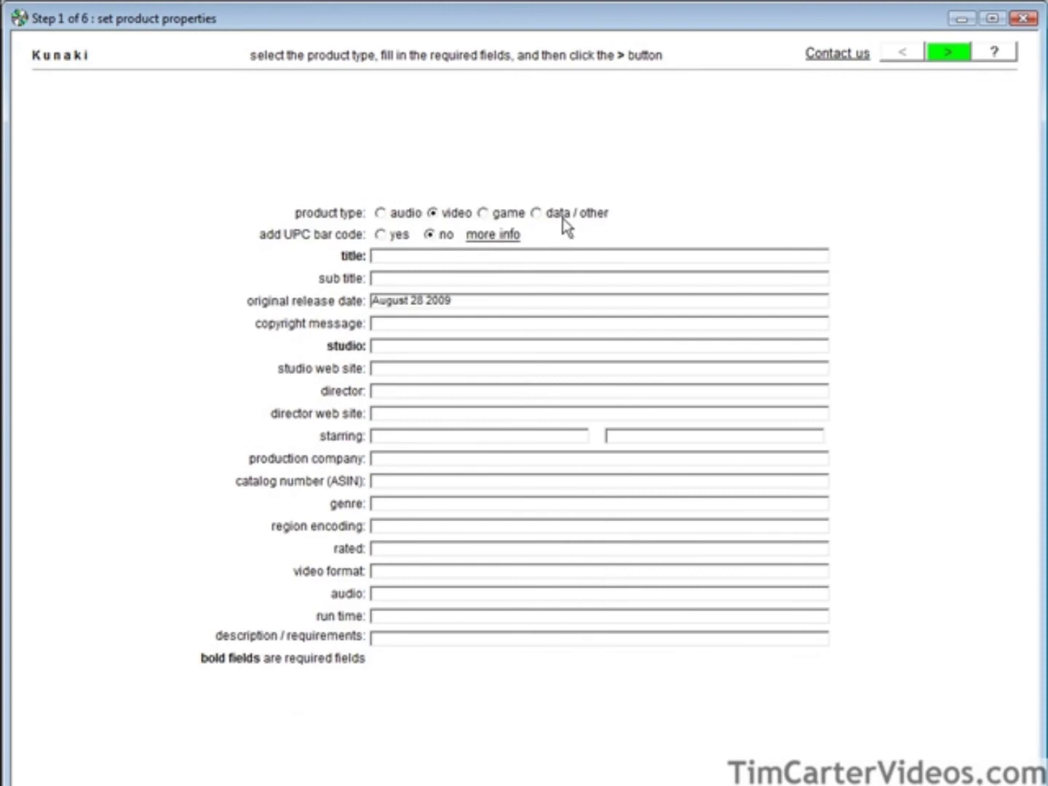
{"action": "left_click", "coordinate": [390, 234]}
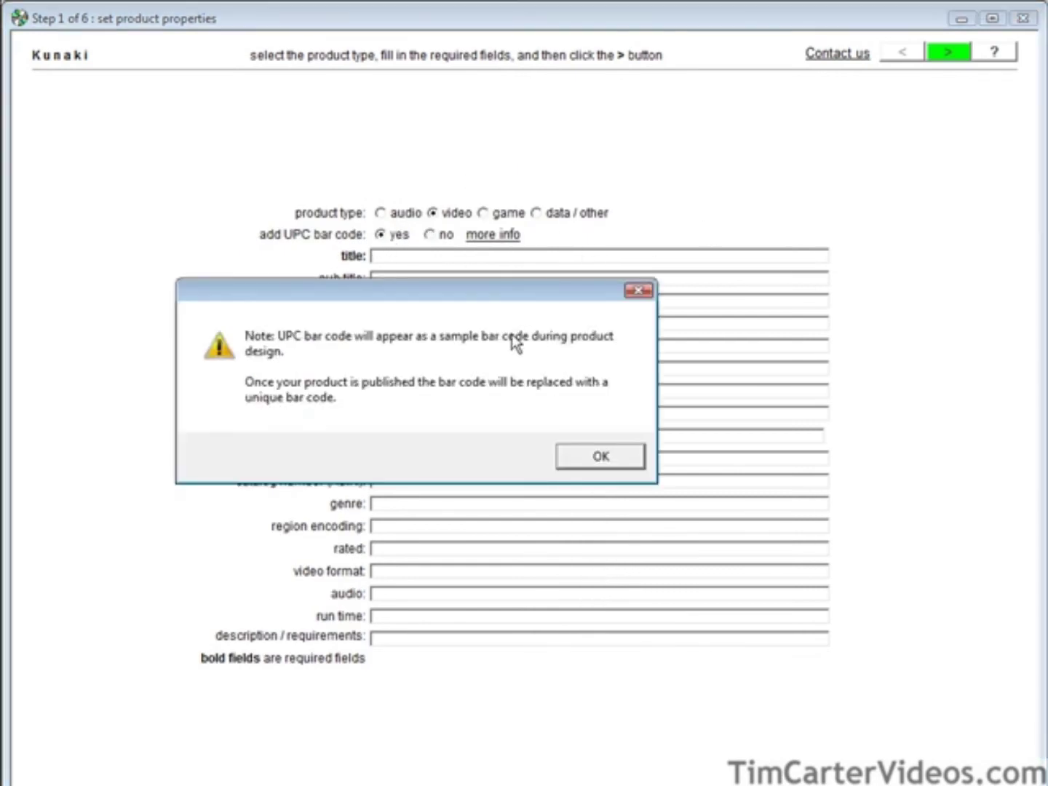
{"action": "left_click", "coordinate": [610, 456]}
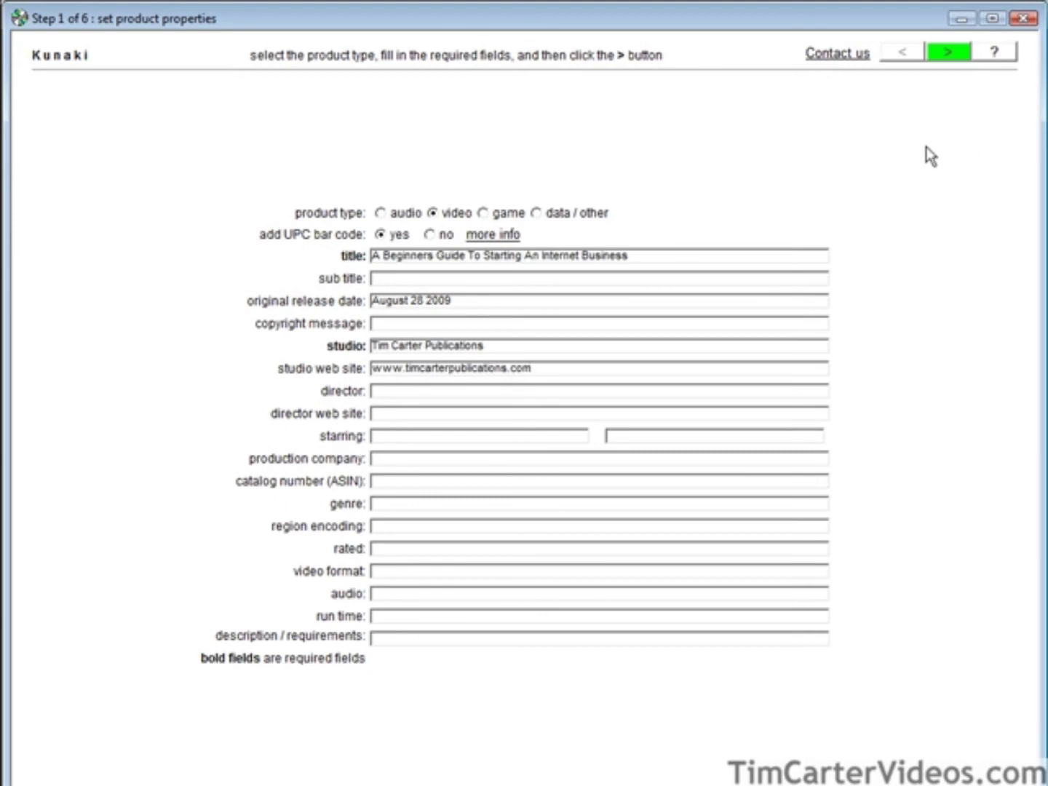
{"action": "left_click", "coordinate": [948, 52]}
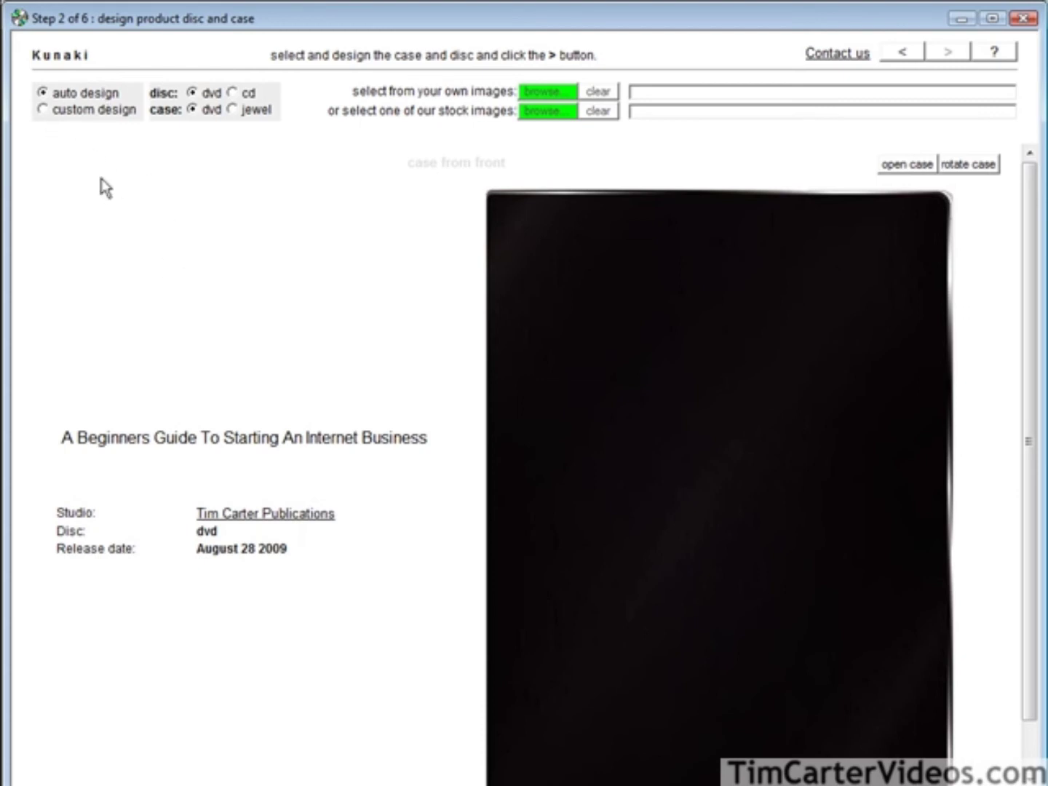
Use your own image custom.jpg as the DVD case and disc artwork.
{"action": "left_click", "coordinate": [540, 95]}
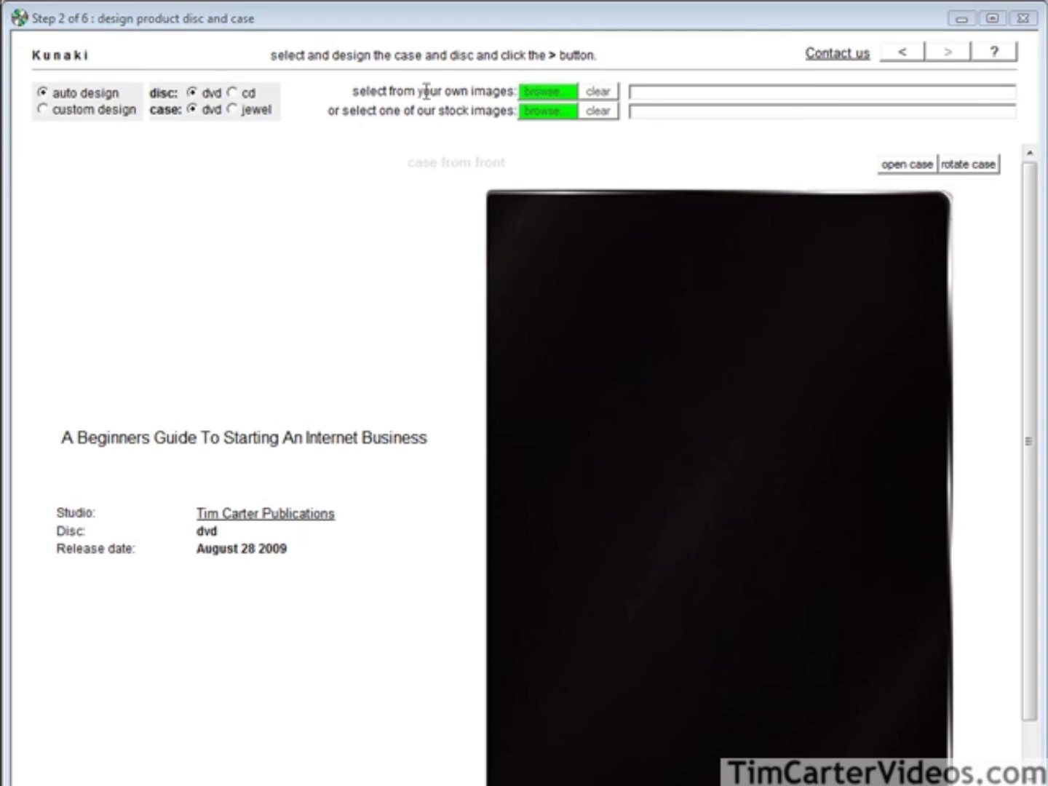
{"action": "left_click_drag", "start_coordinate": [513, 223], "coordinate": [520, 259]}
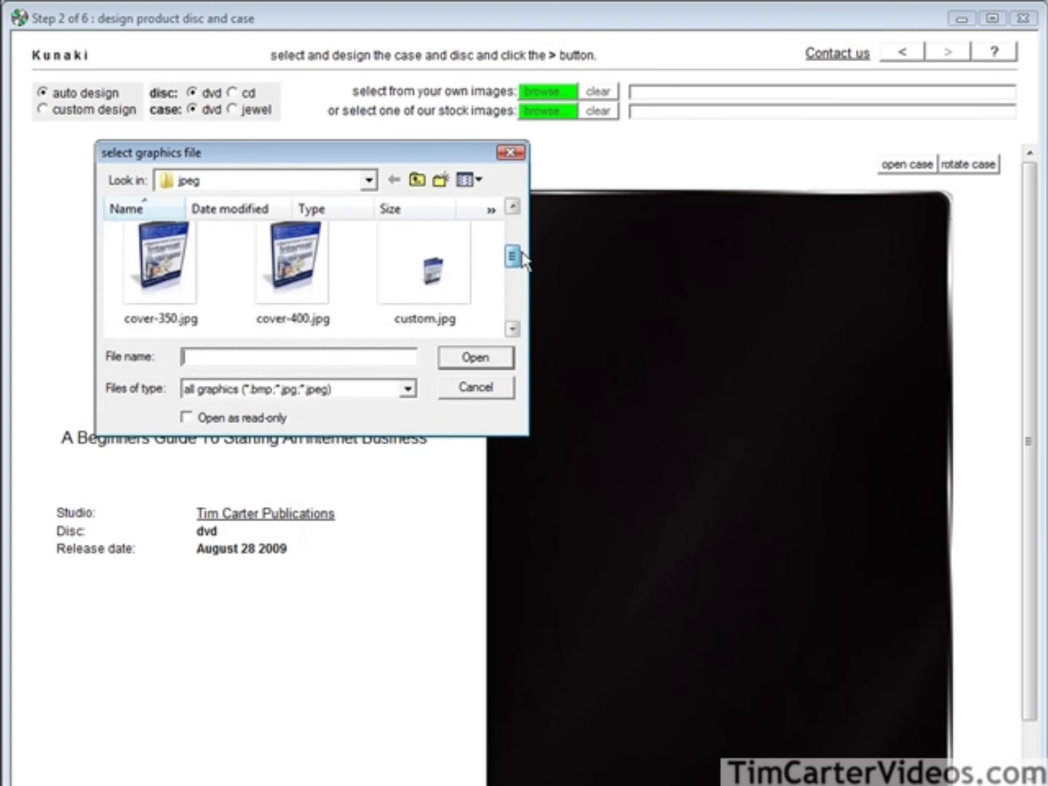
{"action": "double_click", "coordinate": [474, 264]}
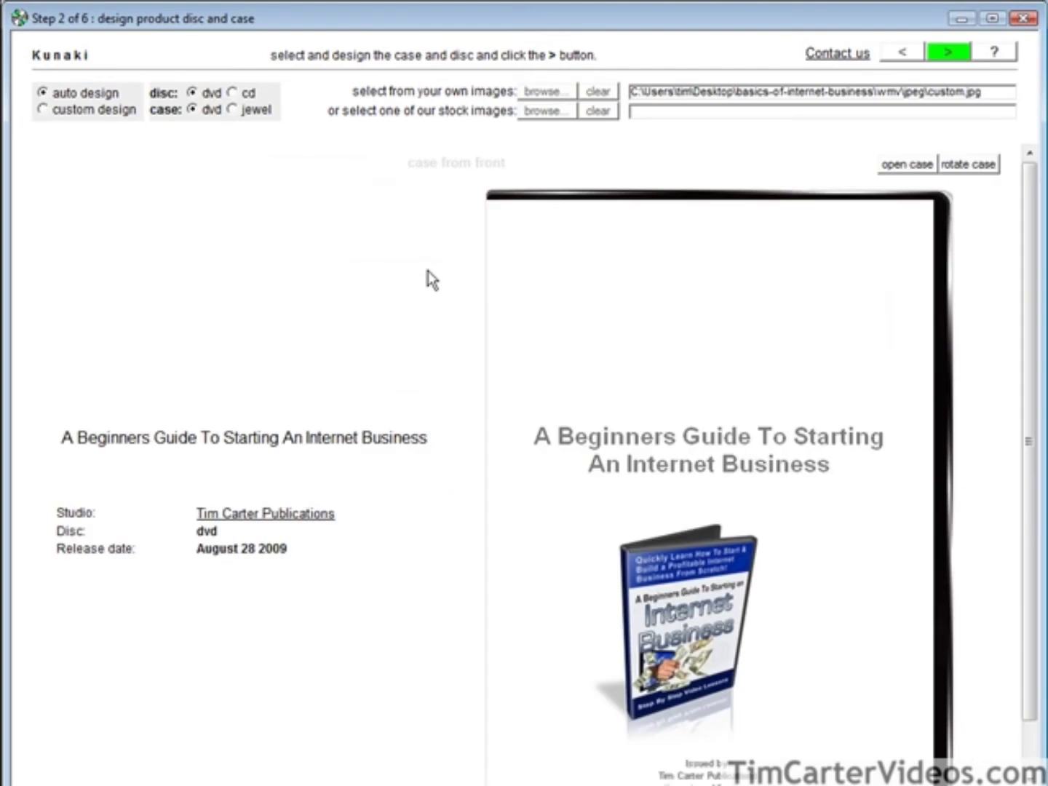
{"action": "mouse_move", "coordinate": [1032, 231]}
{"action": "left_mouse_down"}
{"action": "mouse_move", "coordinate": [1033, 324]}
{"action": "mouse_move", "coordinate": [1013, 225]}
{"action": "left_mouse_up"}
Preview the case's open, front, back and spine views, then advance to step 3.
{"action": "left_click", "coordinate": [922, 168]}
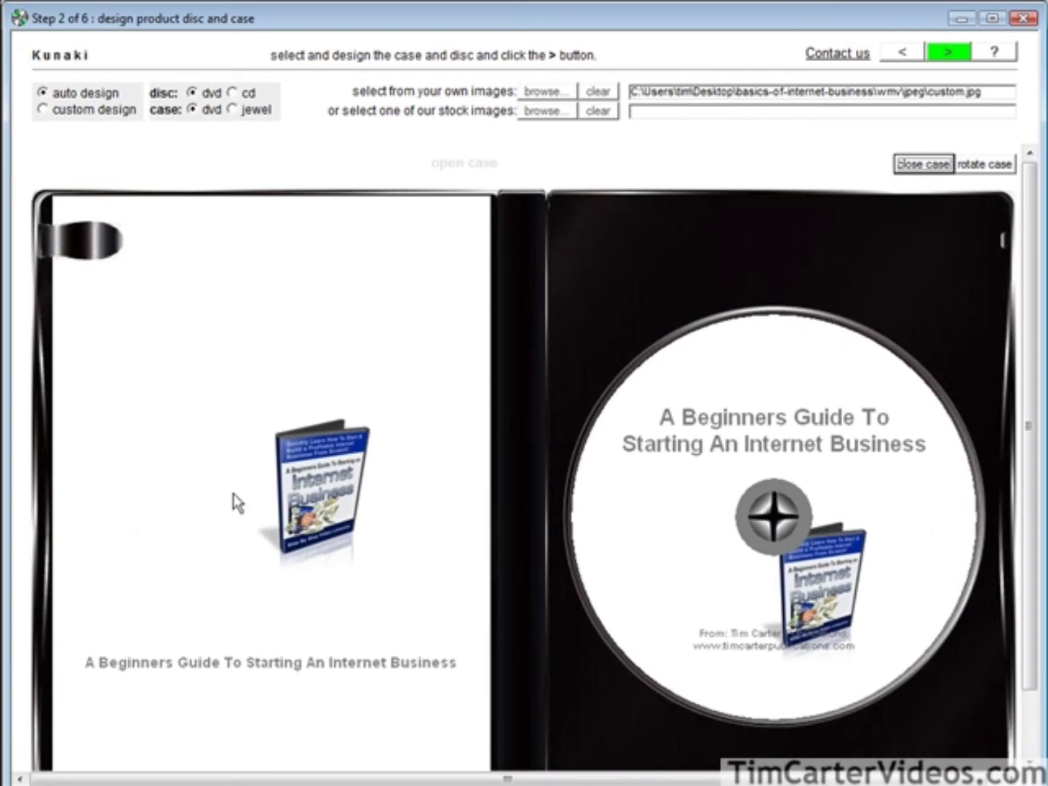
{"action": "scroll", "coordinate": [295, 641], "scroll_direction": "down", "scroll_amount": 1}
{"action": "scroll", "coordinate": [311, 640], "scroll_direction": "up", "scroll_amount": 1}
{"action": "left_click", "coordinate": [979, 166]}
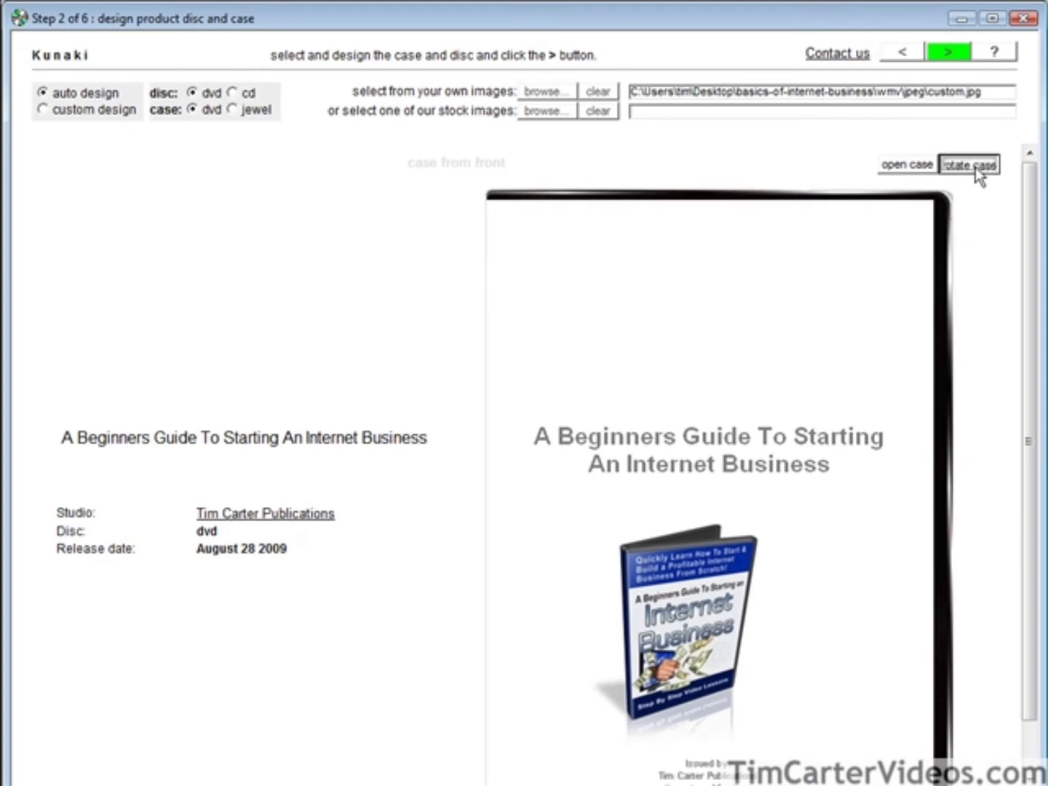
{"action": "left_click", "coordinate": [979, 166]}
{"action": "left_click", "coordinate": [978, 165]}
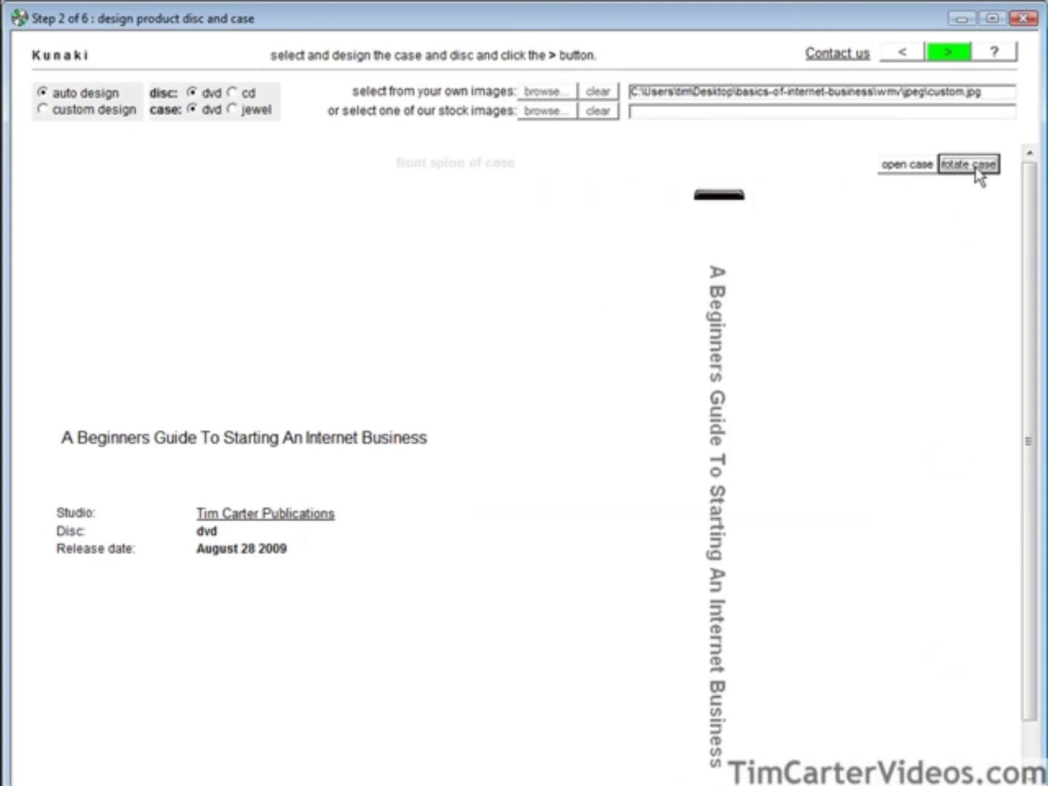
{"action": "left_click", "coordinate": [976, 166]}
{"action": "left_click", "coordinate": [977, 165]}
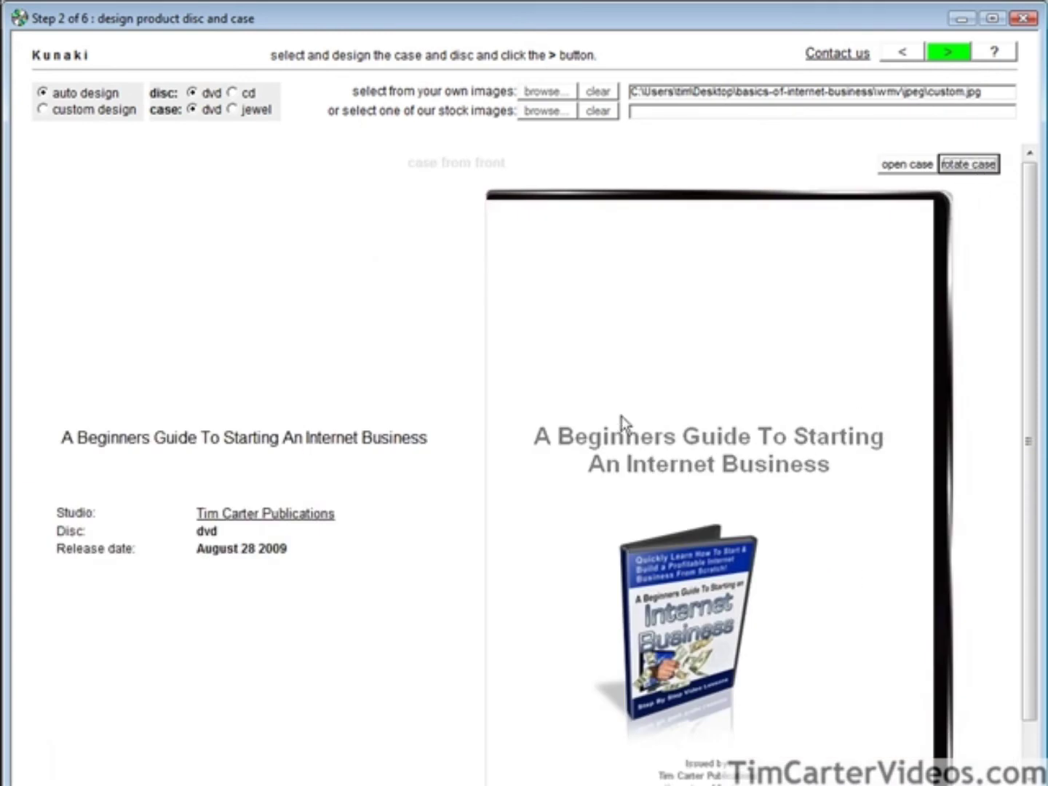
{"action": "left_click", "coordinate": [946, 51]}
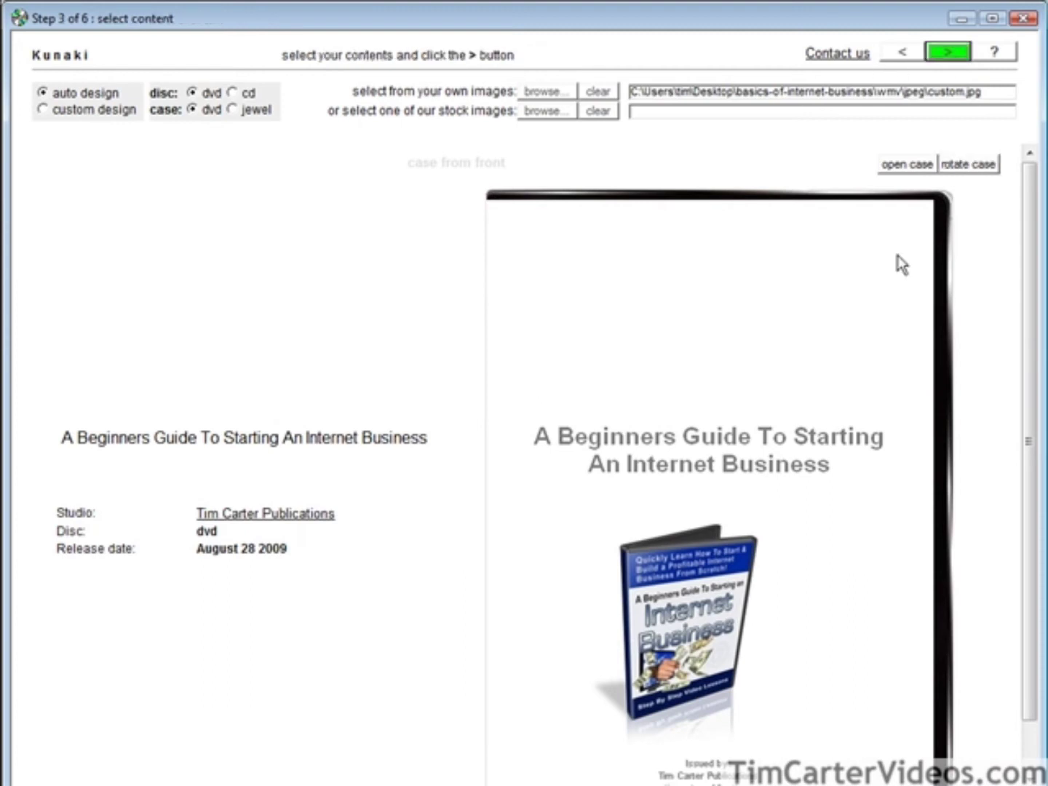
Pick drive D:\ with AUDIO_TS and VIDEO_TS as the disc content and go to step 4.
{"action": "left_click", "coordinate": [535, 101]}
{"action": "left_click", "coordinate": [538, 132]}
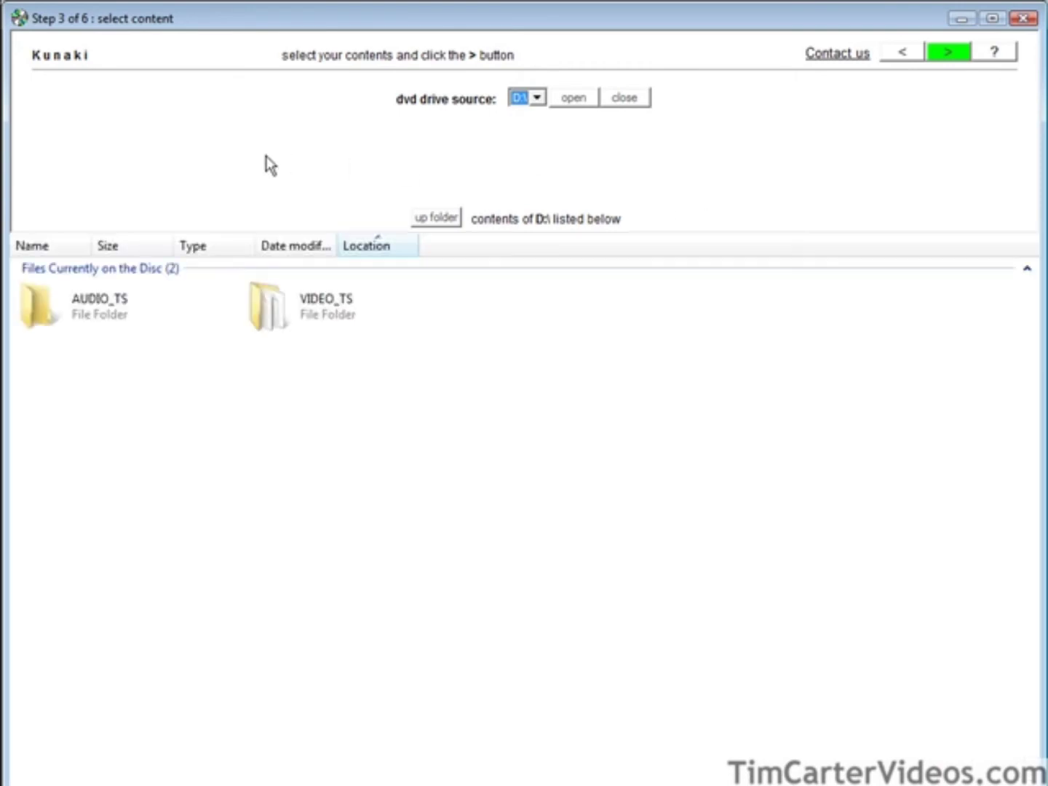
{"action": "left_click", "coordinate": [946, 53]}
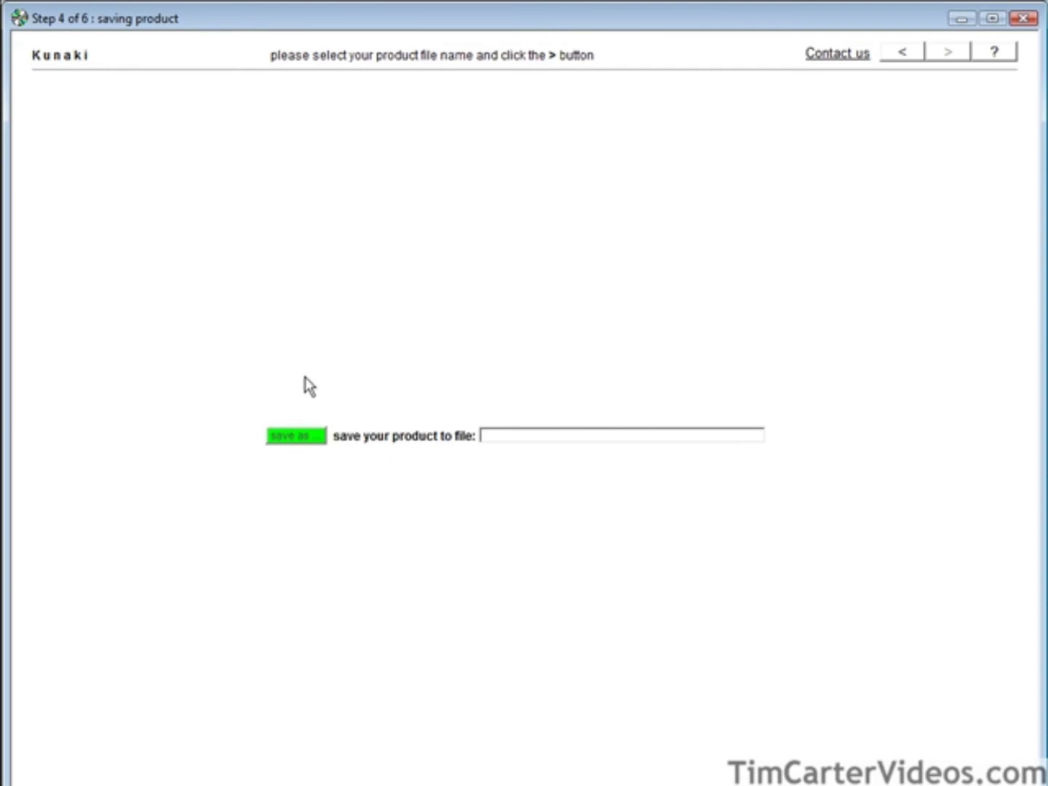
Save the product file as basics2 in the basics-of-internet-business folder and continue to mastering.
{"action": "left_click", "coordinate": [289, 437]}
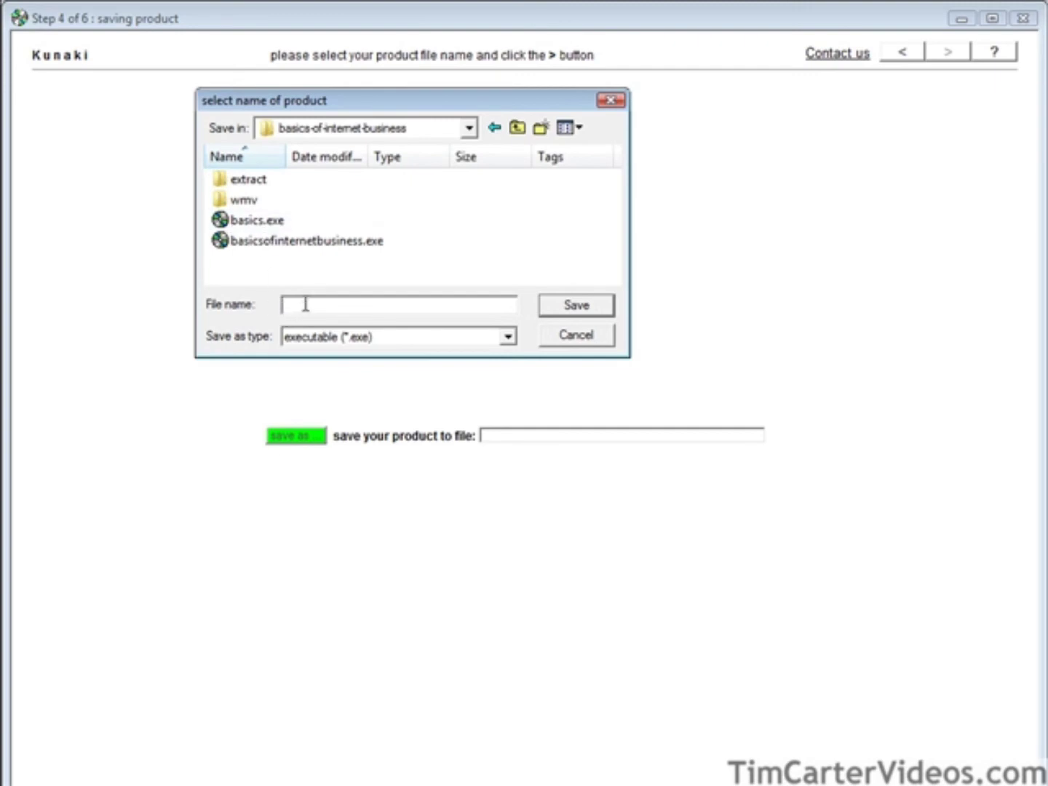
{"action": "type", "text": "basicsd"}
{"action": "key", "text": "BackSpace"}
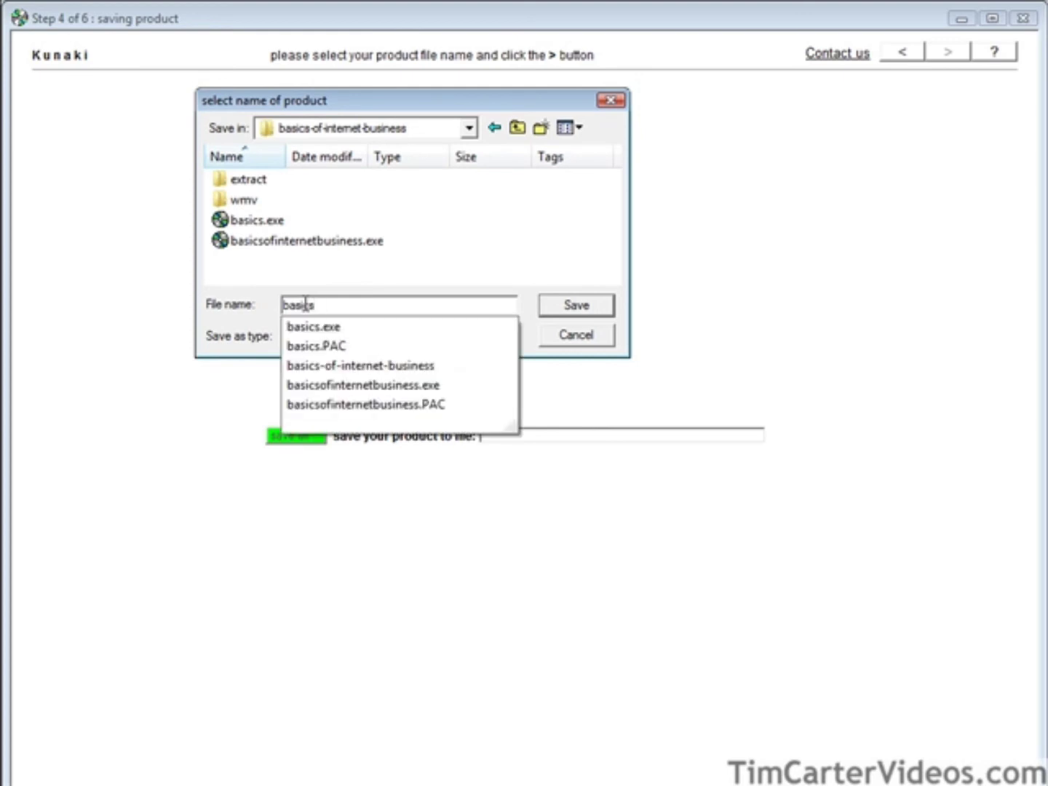
{"action": "type", "text": "2"}
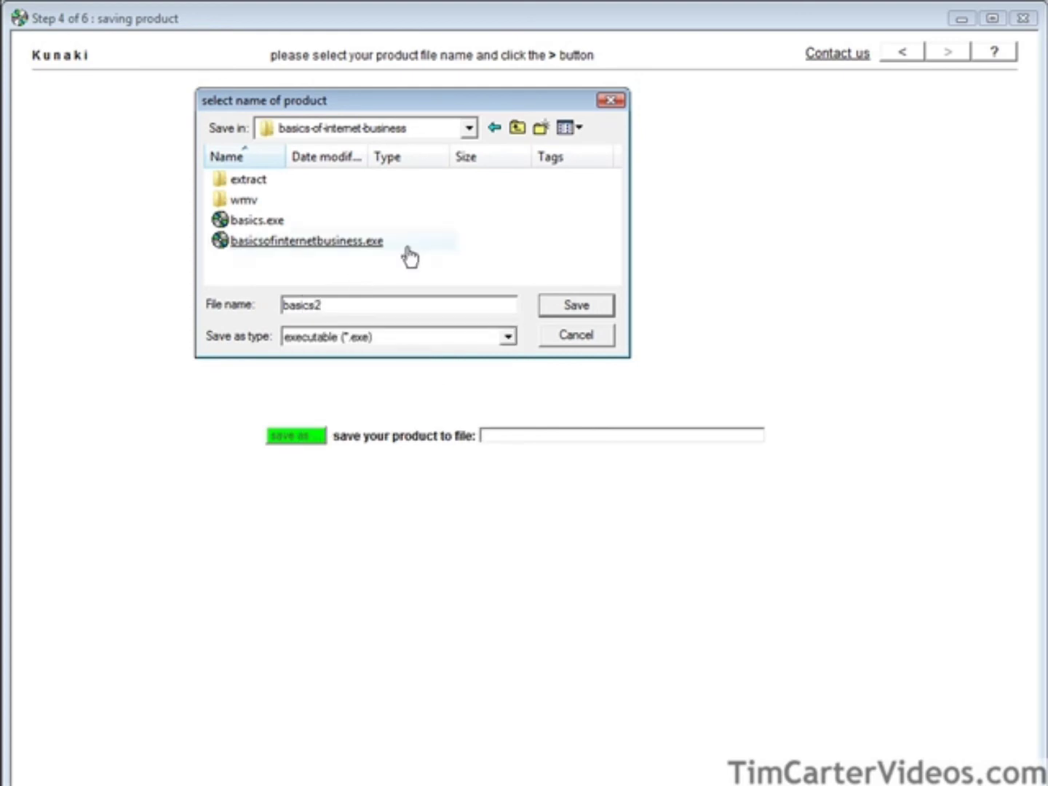
{"action": "left_click", "coordinate": [562, 306]}
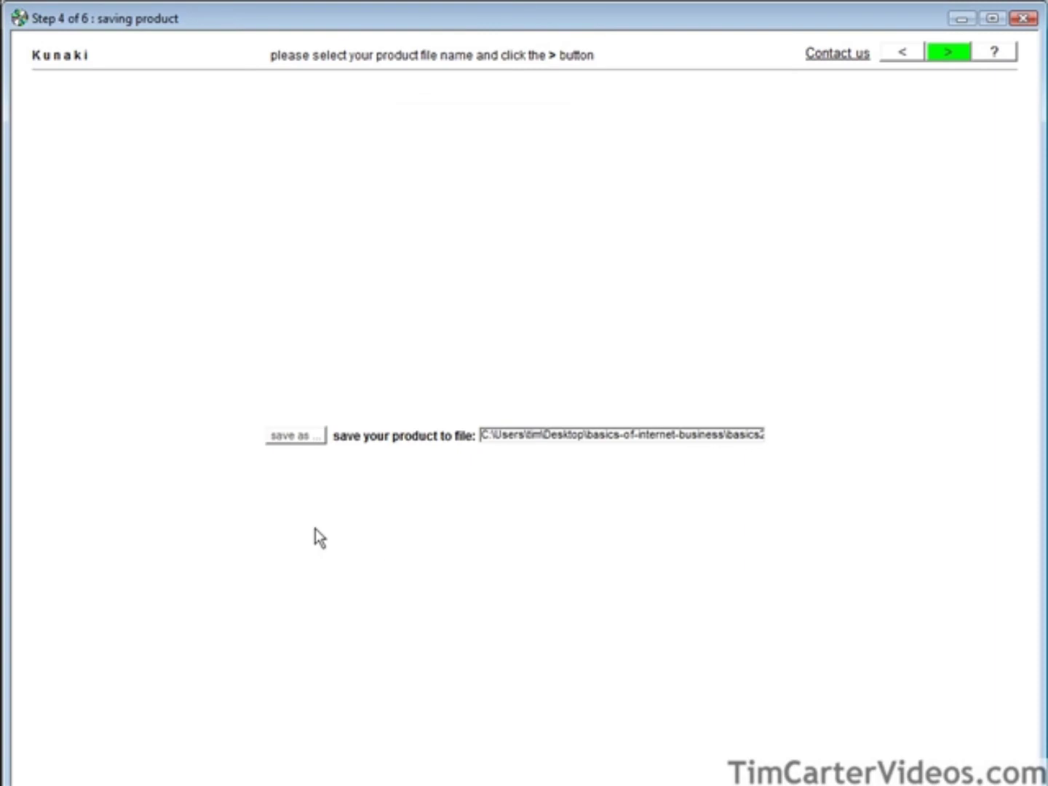
{"action": "left_click", "coordinate": [947, 53]}
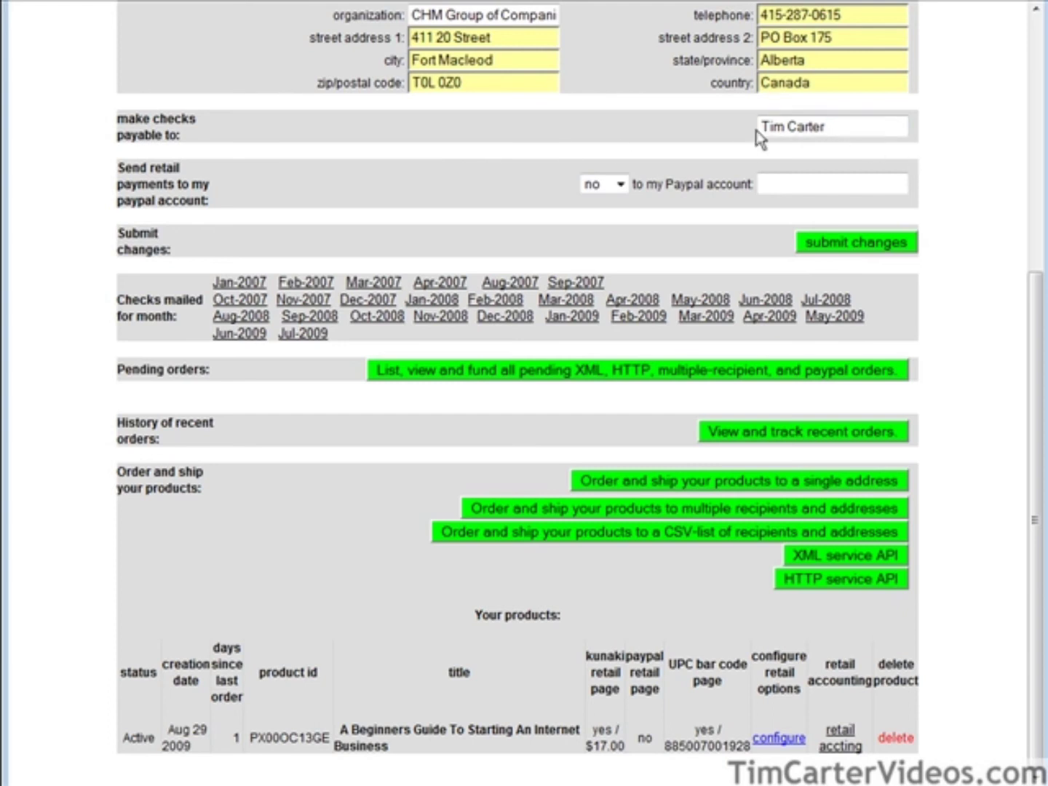
{"action": "left_click", "coordinate": [618, 184]}
{"action": "left_click", "coordinate": [613, 218]}
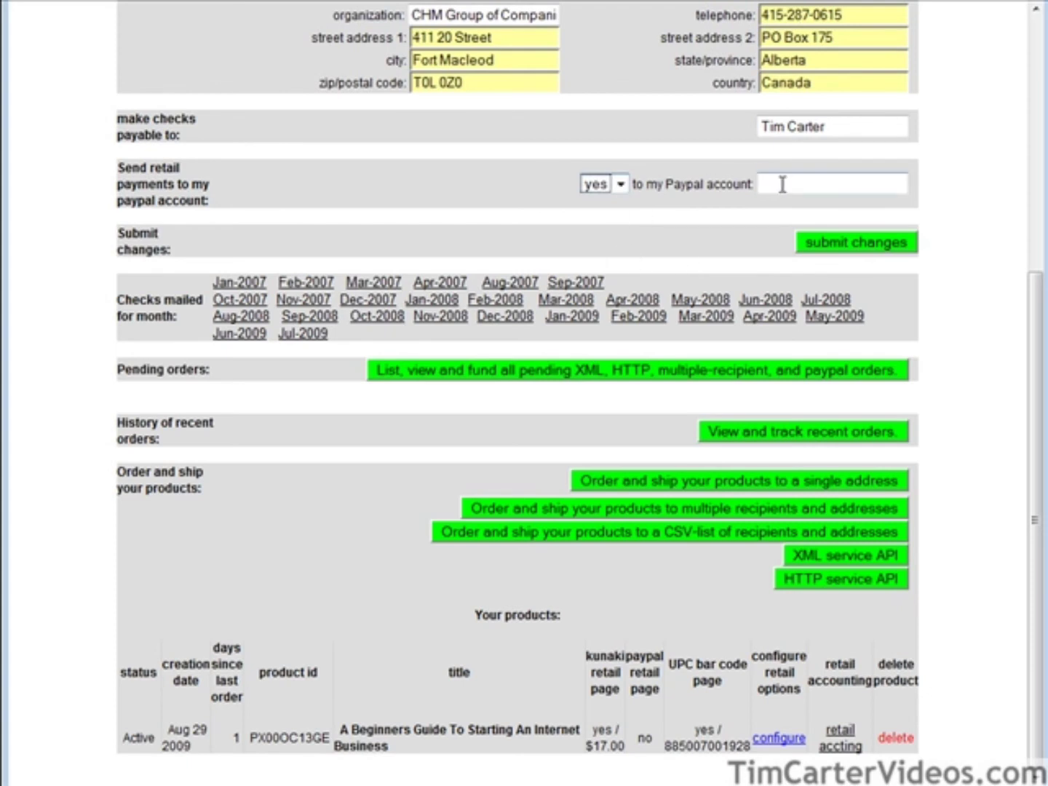
{"action": "left_click", "coordinate": [855, 238]}
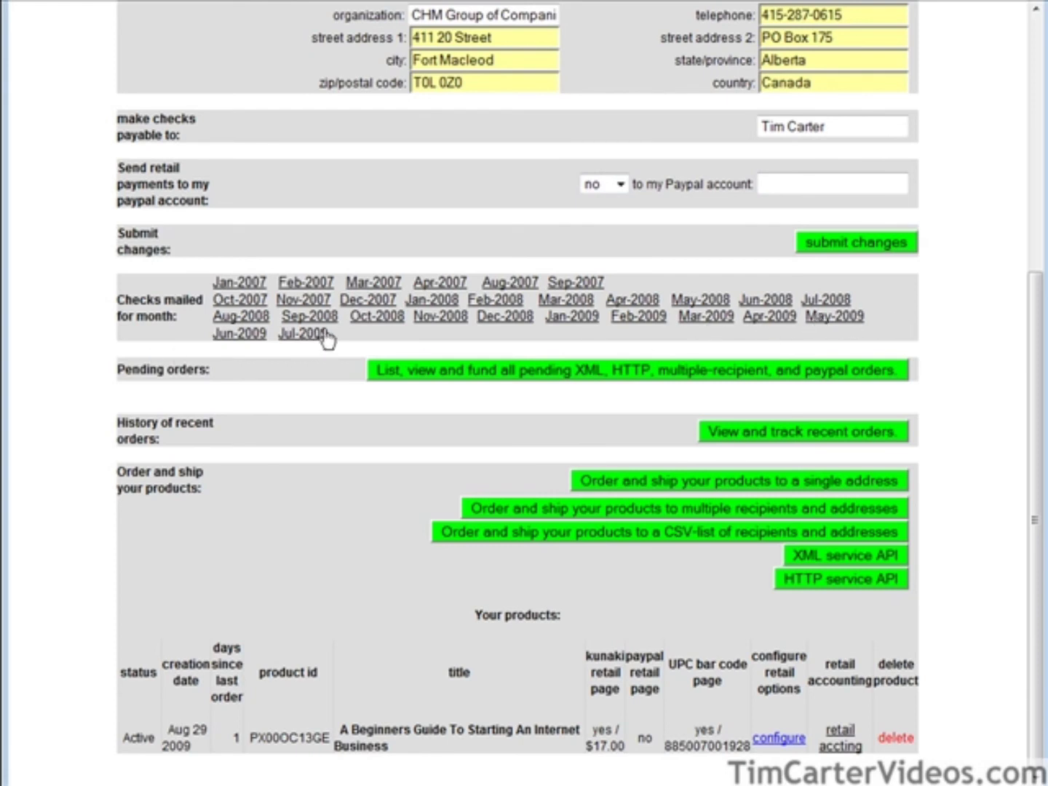
{"action": "left_click", "coordinate": [453, 372]}
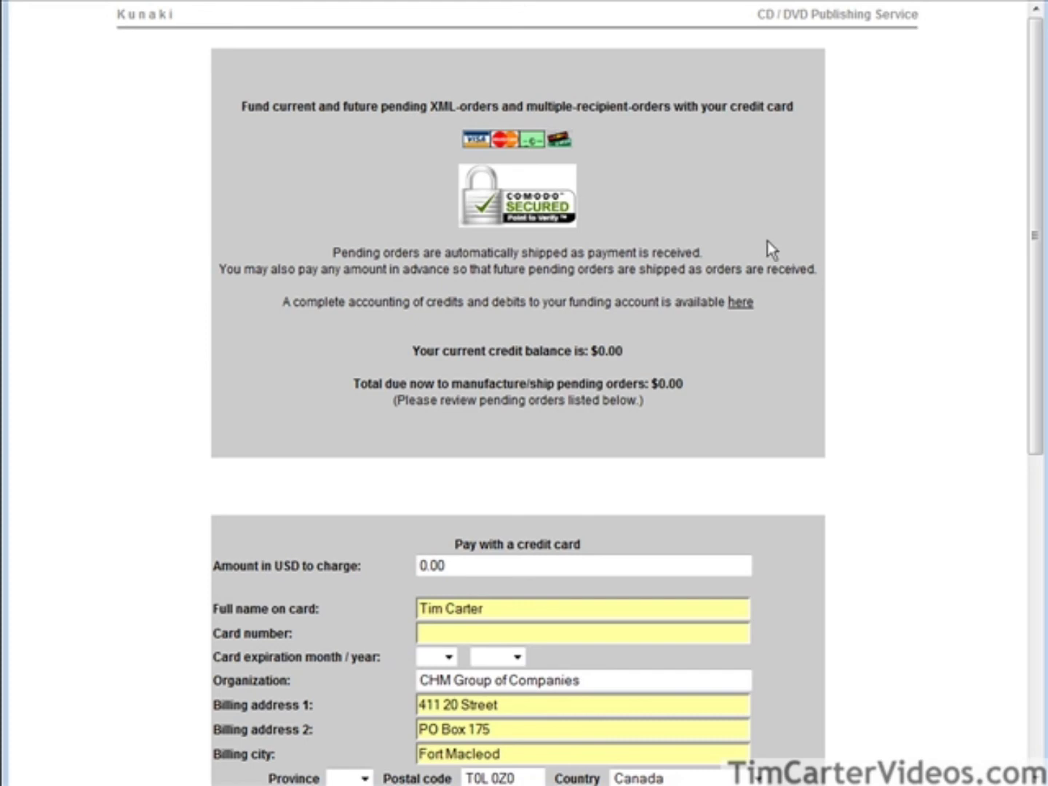
{"action": "scroll", "coordinate": [728, 306], "scroll_direction": "down", "scroll_amount": 5}
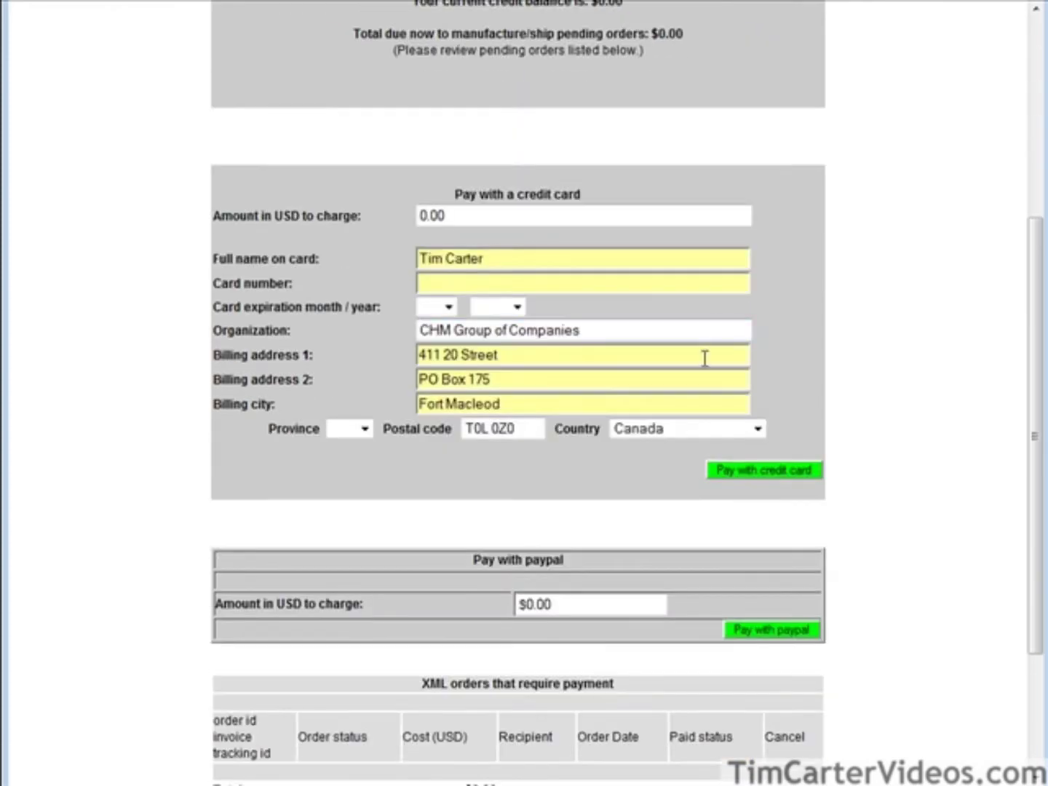
{"action": "scroll", "coordinate": [717, 328], "scroll_direction": "down", "scroll_amount": 3}
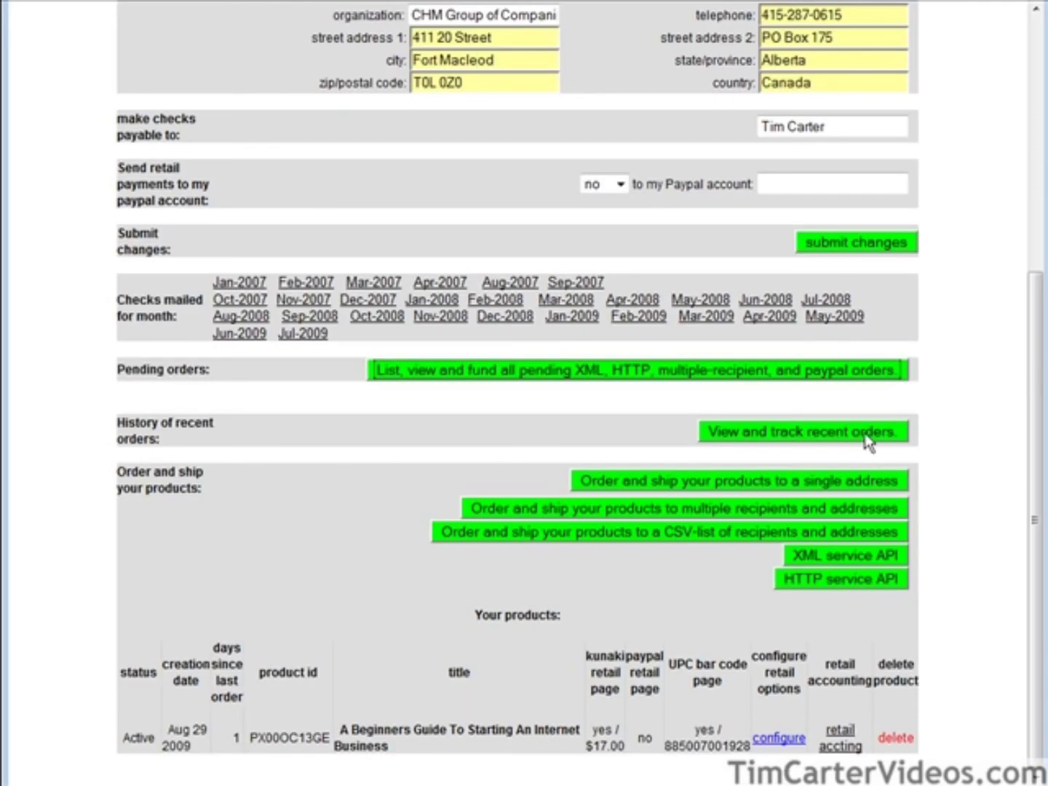
{"action": "left_click", "coordinate": [873, 435]}
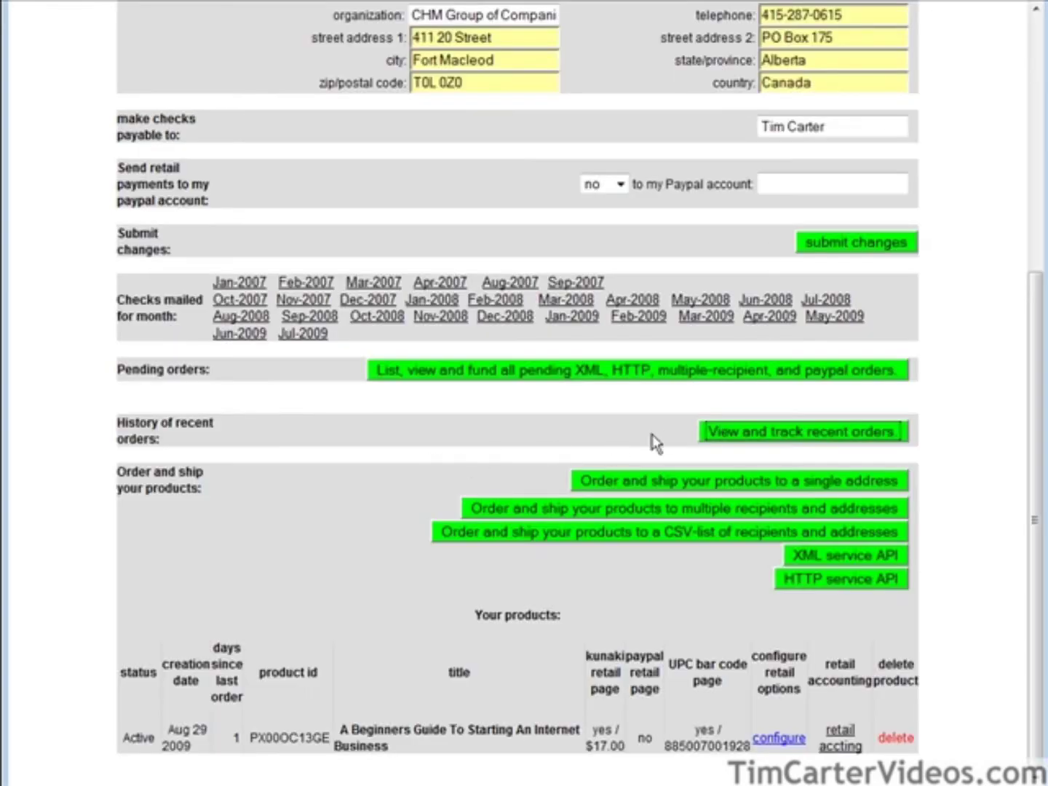
{"action": "key", "text": "Tab"}
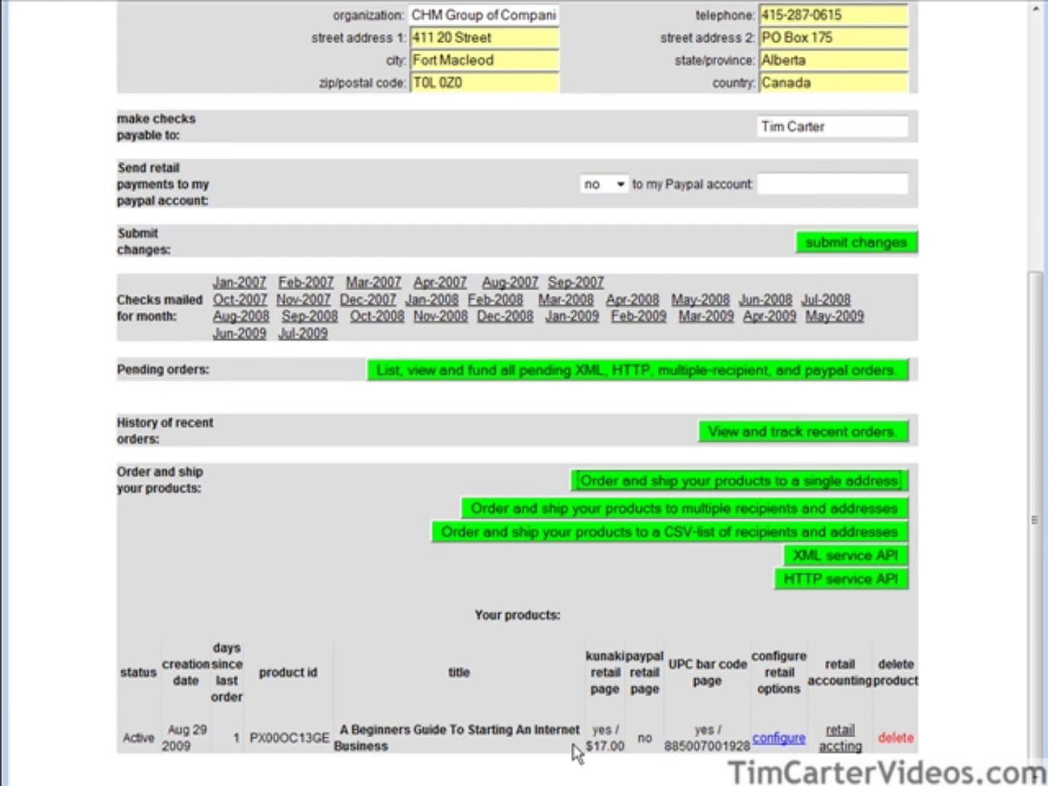
{"action": "left_click", "coordinate": [772, 739]}
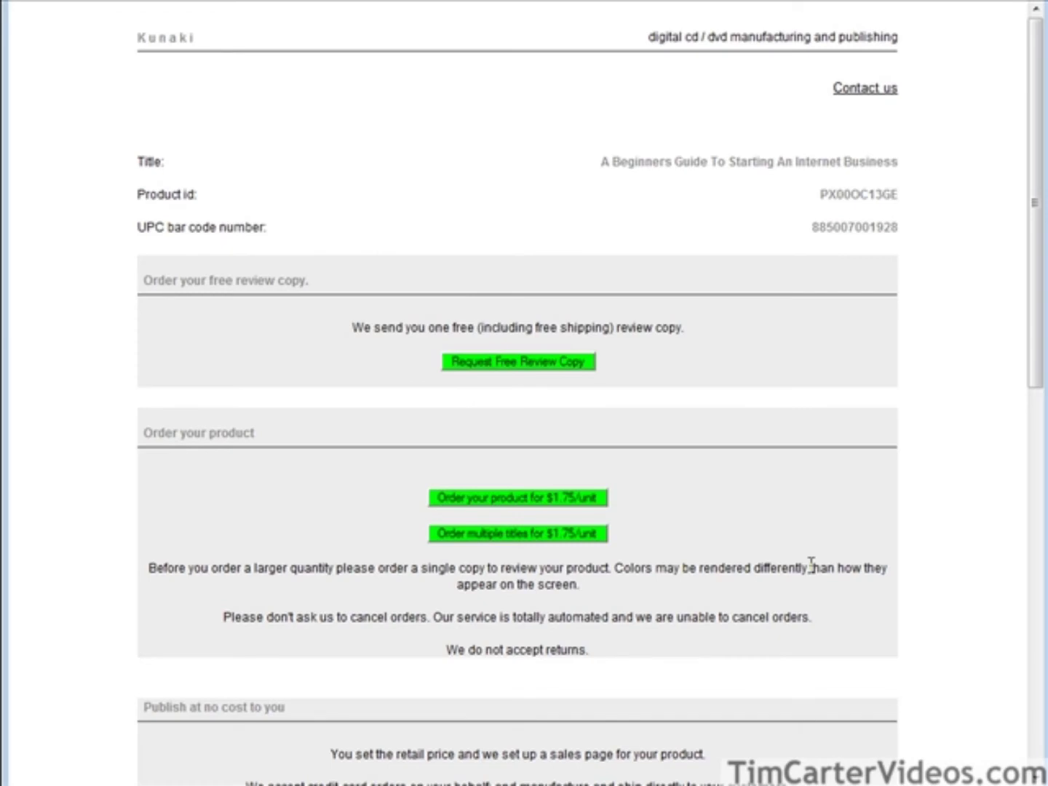
Apply the 'Publish at no cost to you' settings: retail price $17.00, service enabled.
{"action": "scroll", "coordinate": [811, 564], "scroll_direction": "down", "scroll_amount": 3}
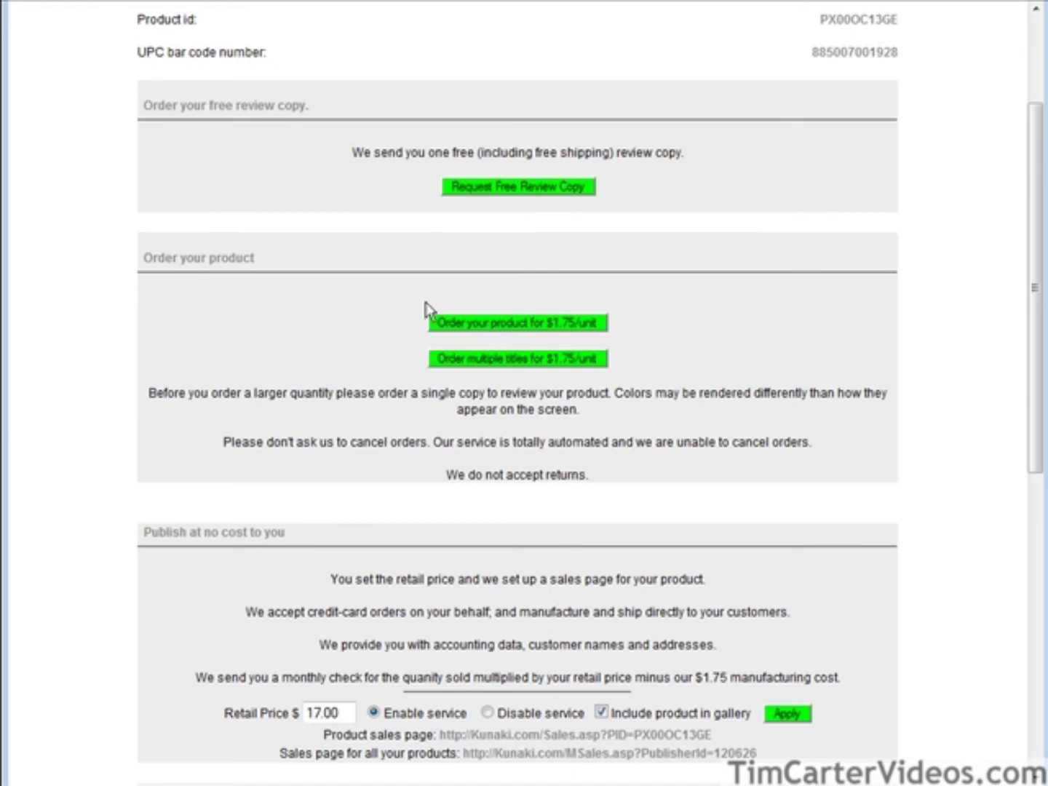
{"action": "scroll", "coordinate": [586, 326], "scroll_direction": "down", "scroll_amount": 3}
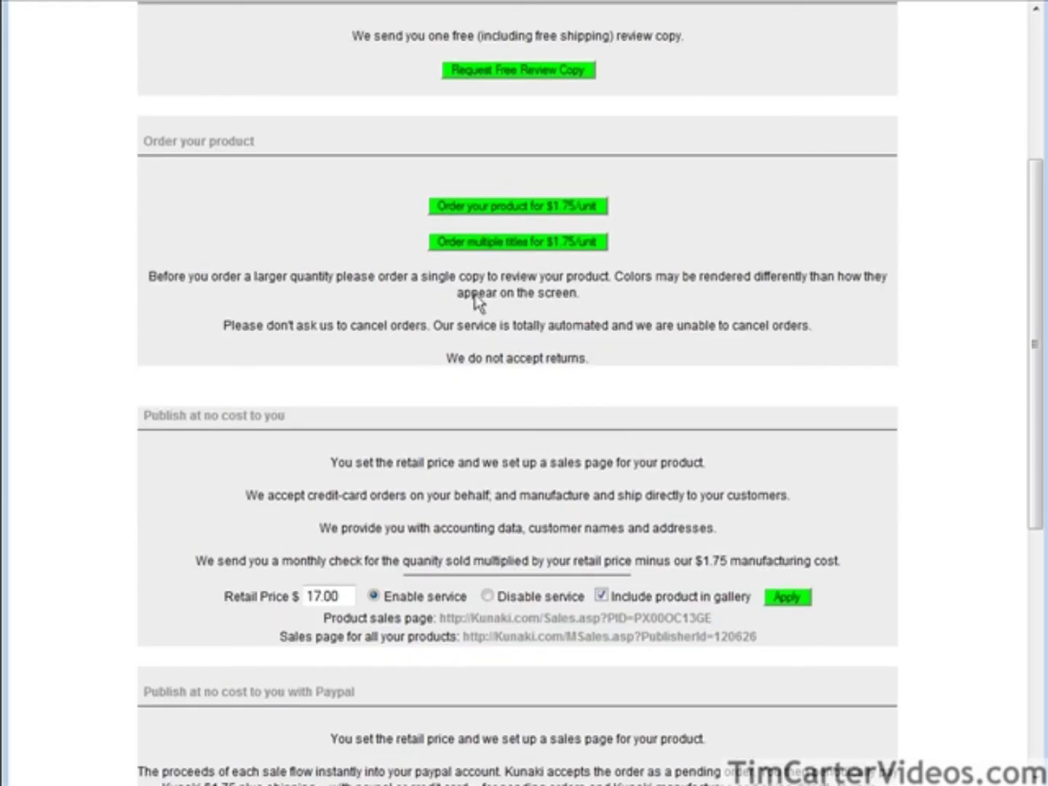
{"action": "scroll", "coordinate": [626, 317], "scroll_direction": "down", "scroll_amount": 5}
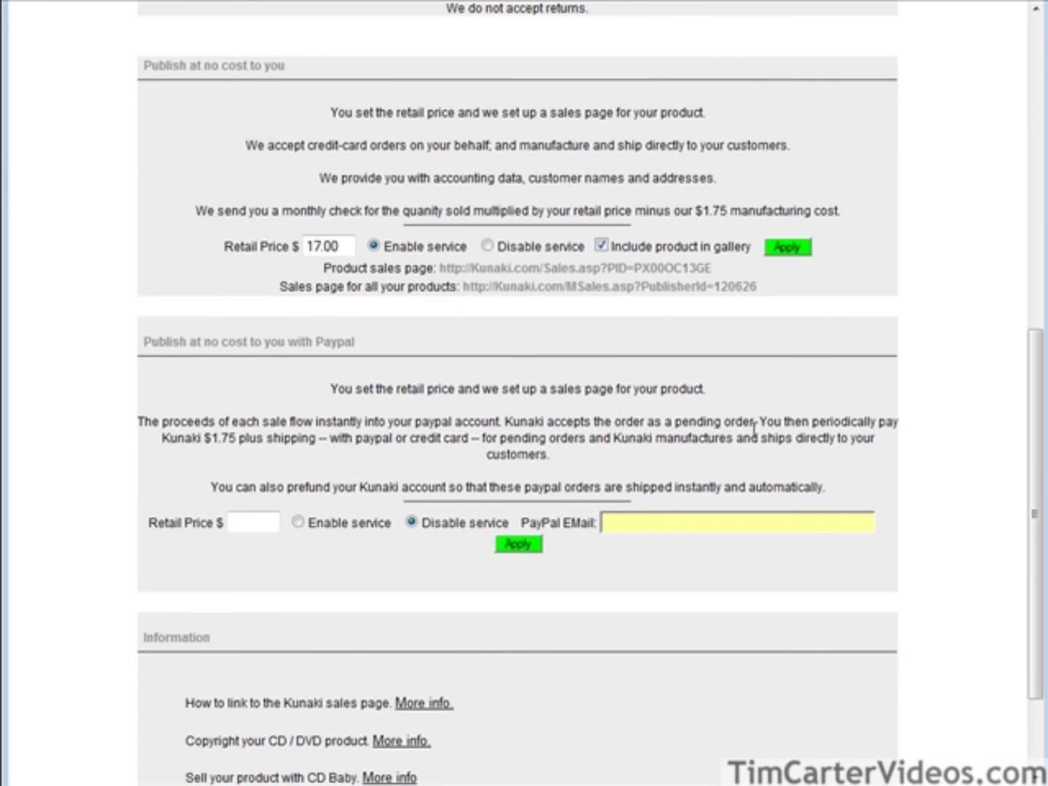
{"action": "scroll", "coordinate": [761, 429], "scroll_direction": "up", "scroll_amount": 2}
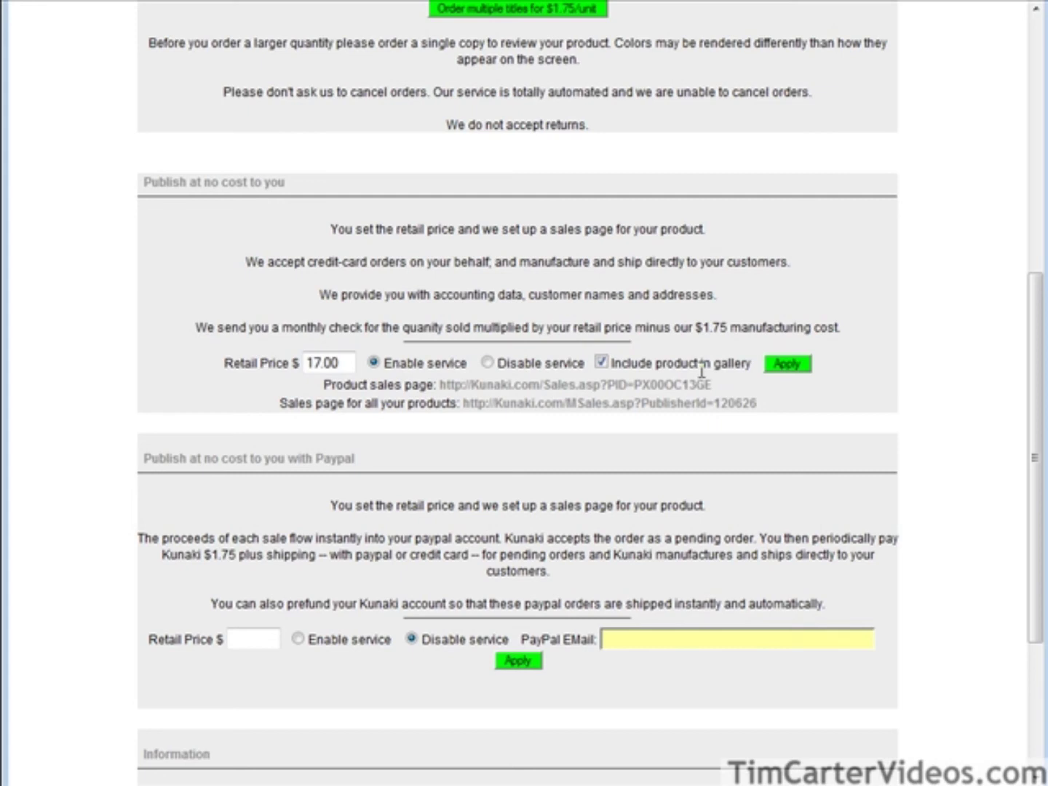
{"action": "left_click", "coordinate": [804, 367]}
{"action": "scroll", "coordinate": [847, 383], "scroll_direction": "down", "scroll_amount": 10}
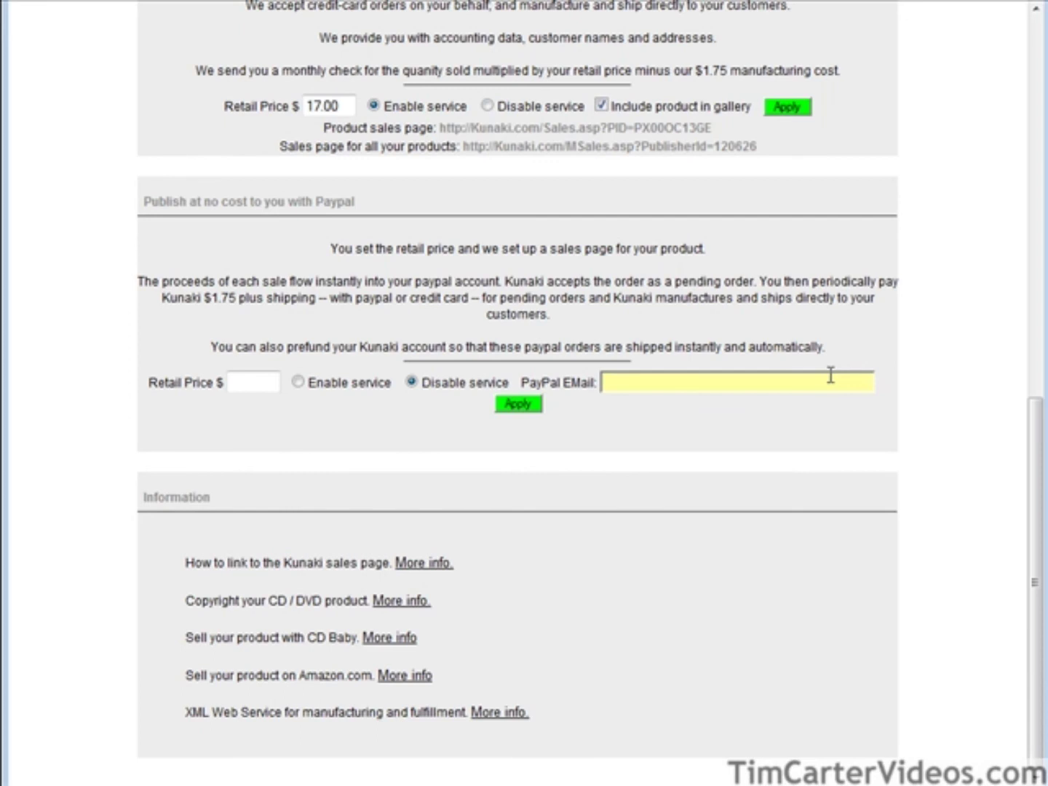
Enable the PayPal sales service at a 17.00 retail price, paste the seller's PayPal e-mail, and apply.
{"action": "left_click", "coordinate": [235, 380]}
{"action": "type", "text": "17.00"}
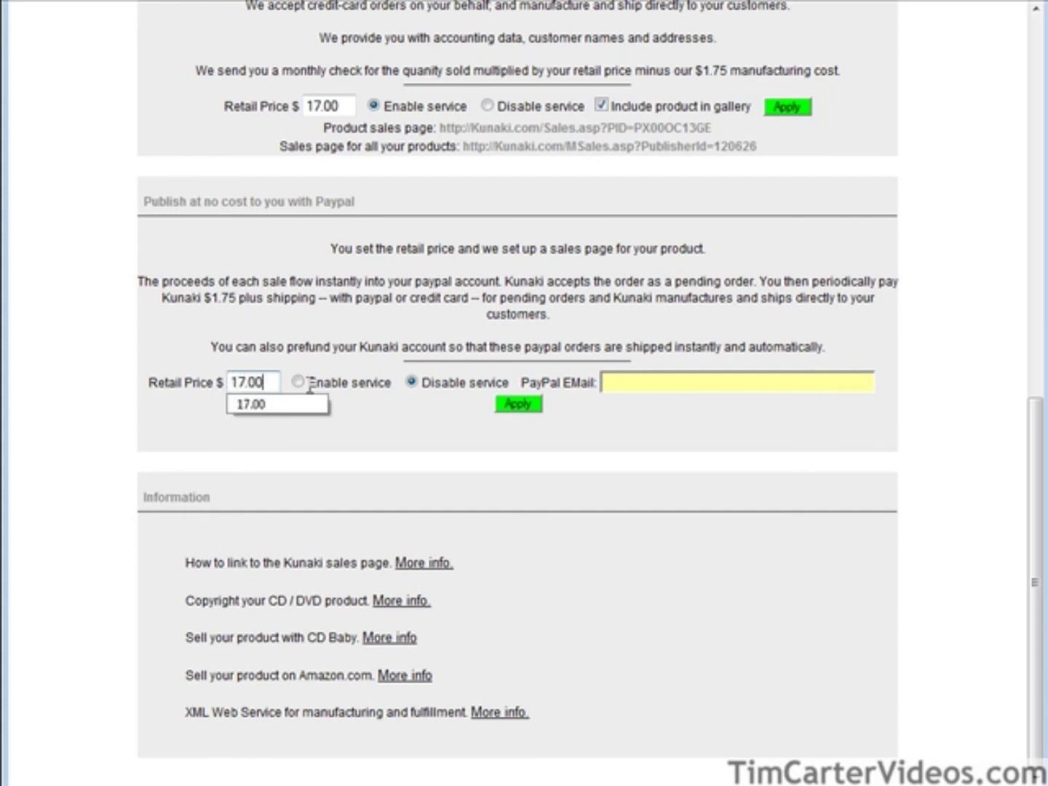
{"action": "left_click", "coordinate": [299, 382]}
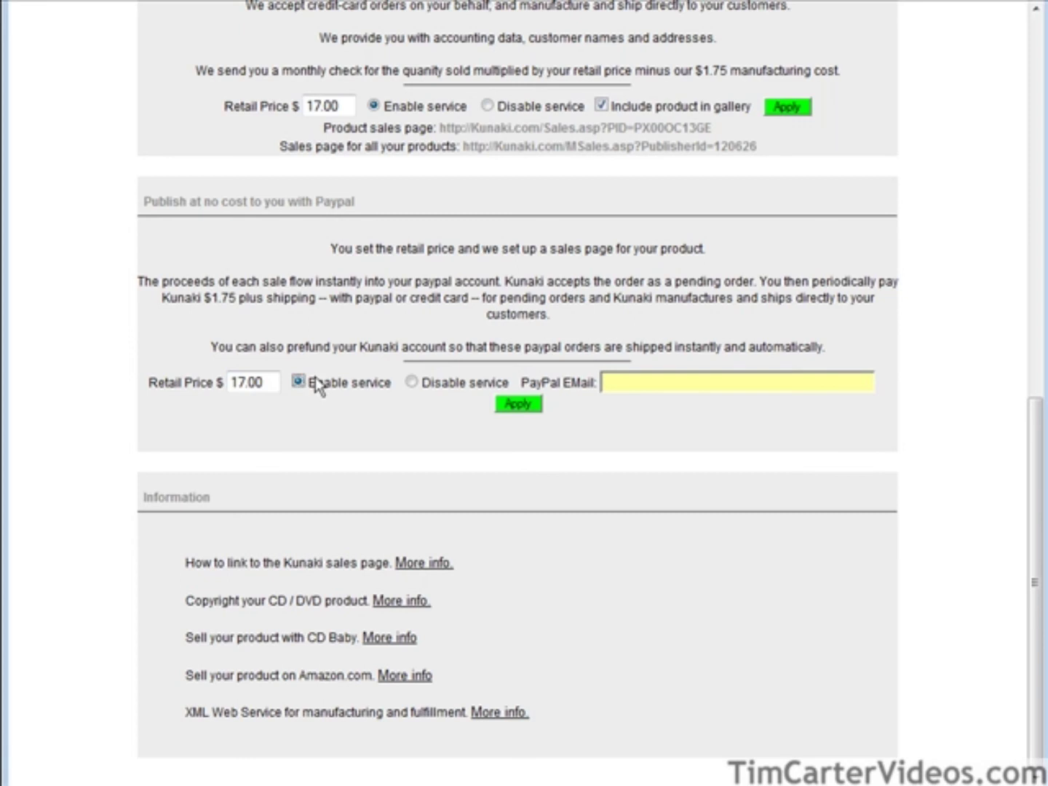
{"action": "left_click", "coordinate": [633, 384]}
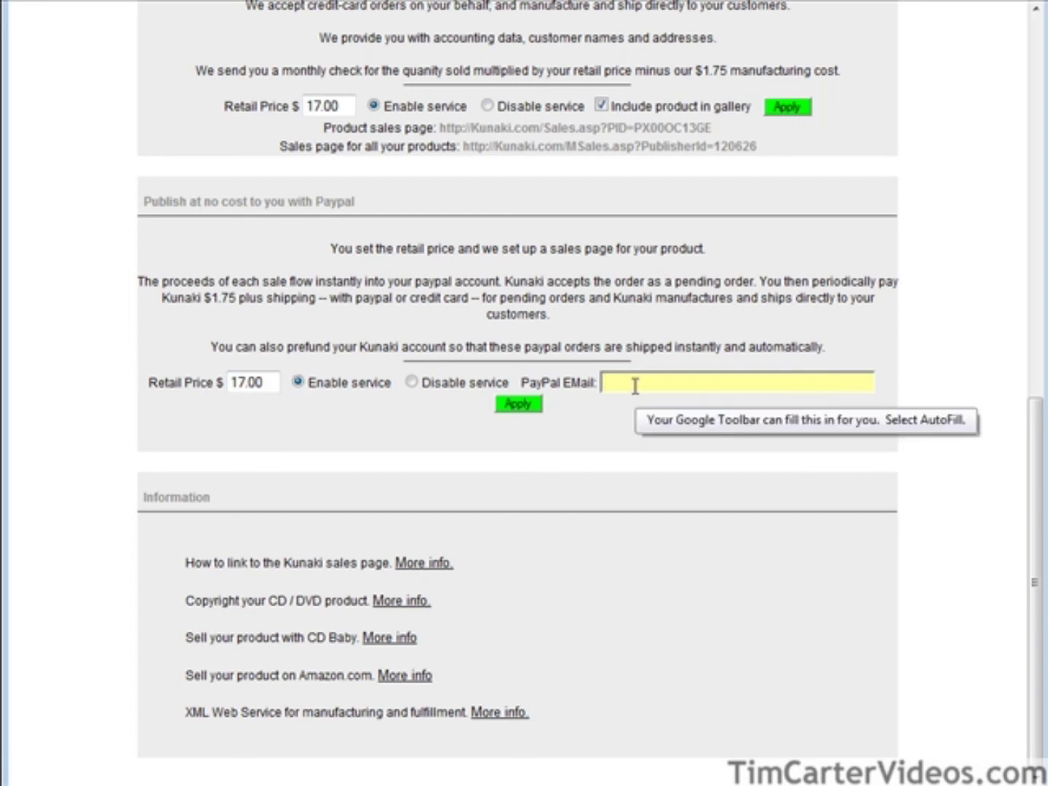
{"action": "key", "text": "ctrl+v"}
{"action": "left_click", "coordinate": [518, 405]}
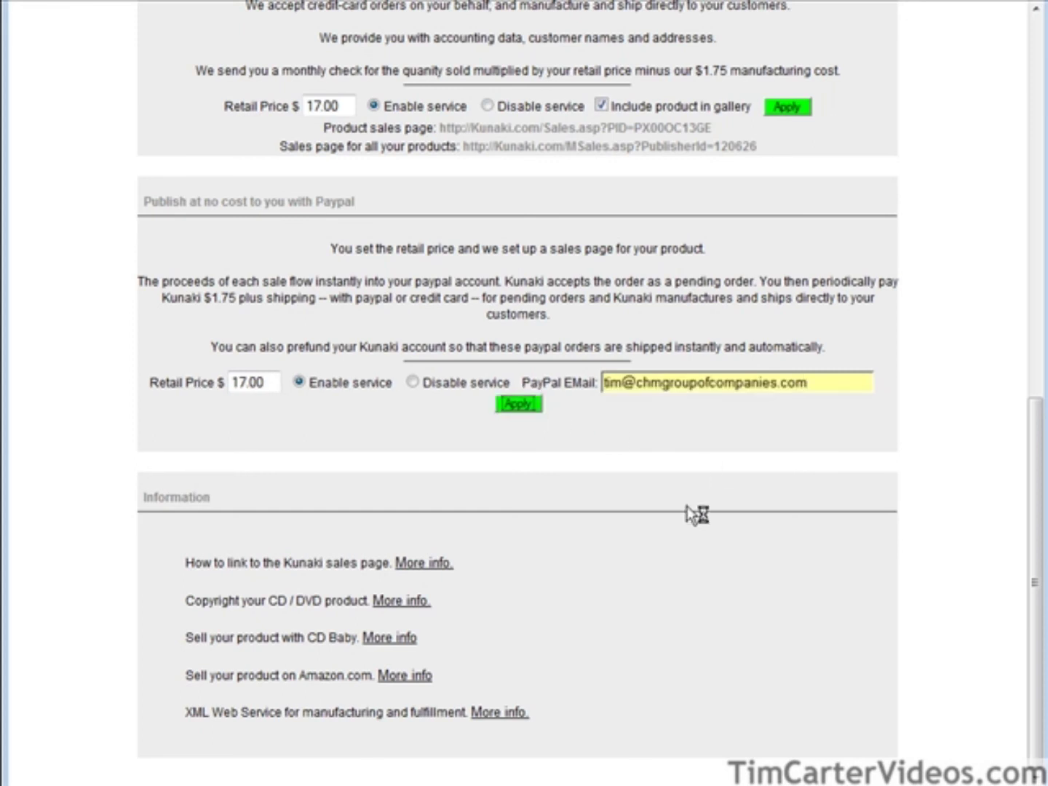
{"action": "scroll", "coordinate": [722, 472], "scroll_direction": "down", "scroll_amount": 7}
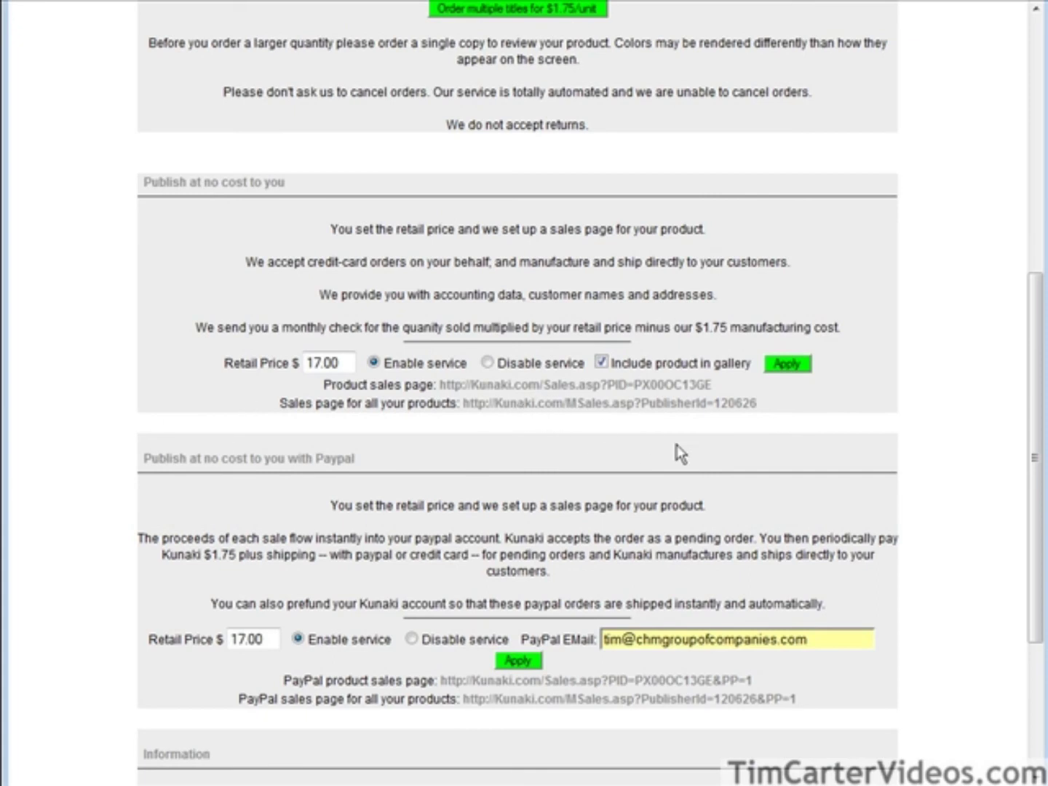
{"action": "scroll", "coordinate": [591, 311], "scroll_direction": "up", "scroll_amount": 1}
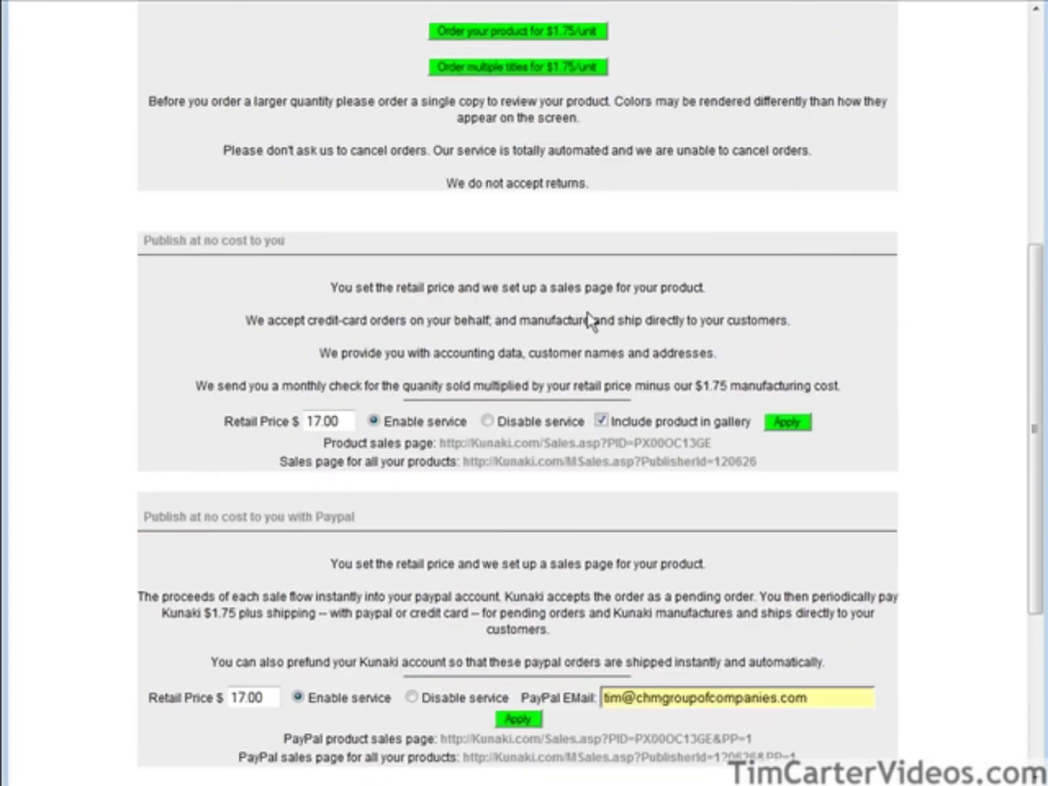
{"action": "scroll", "coordinate": [595, 320], "scroll_direction": "down", "scroll_amount": 2}
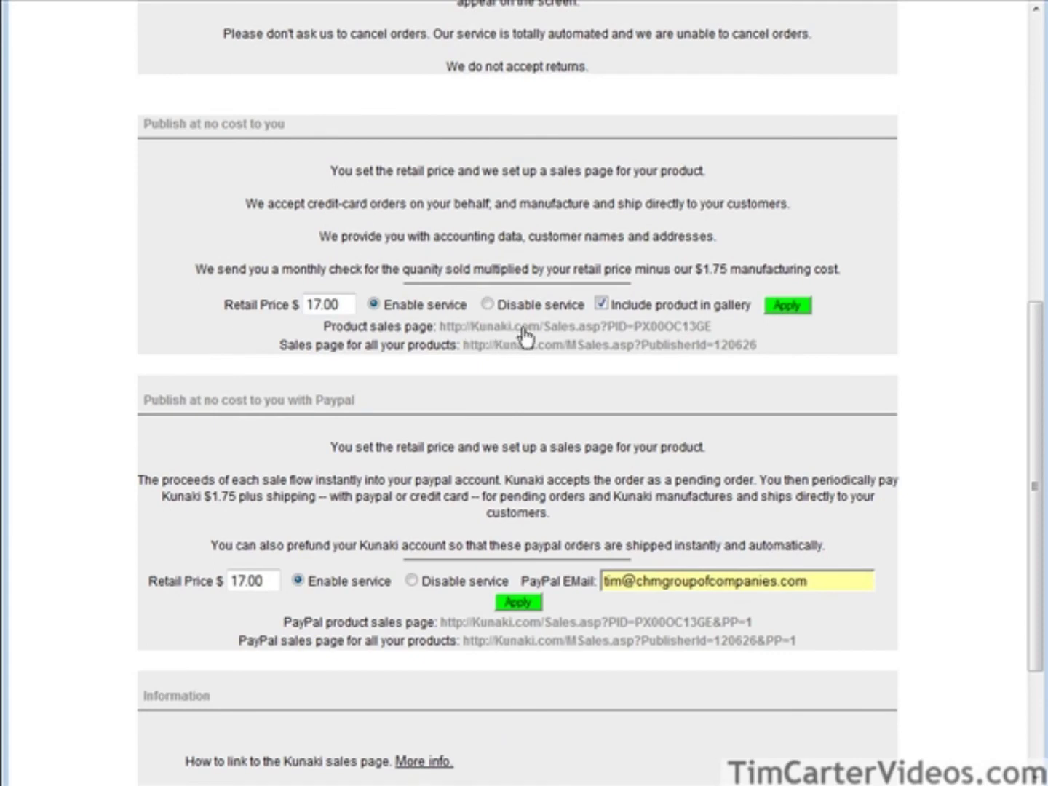
Open the product's public sales page and rotate the case through back, spine, open and front views.
{"action": "left_click", "coordinate": [493, 336]}
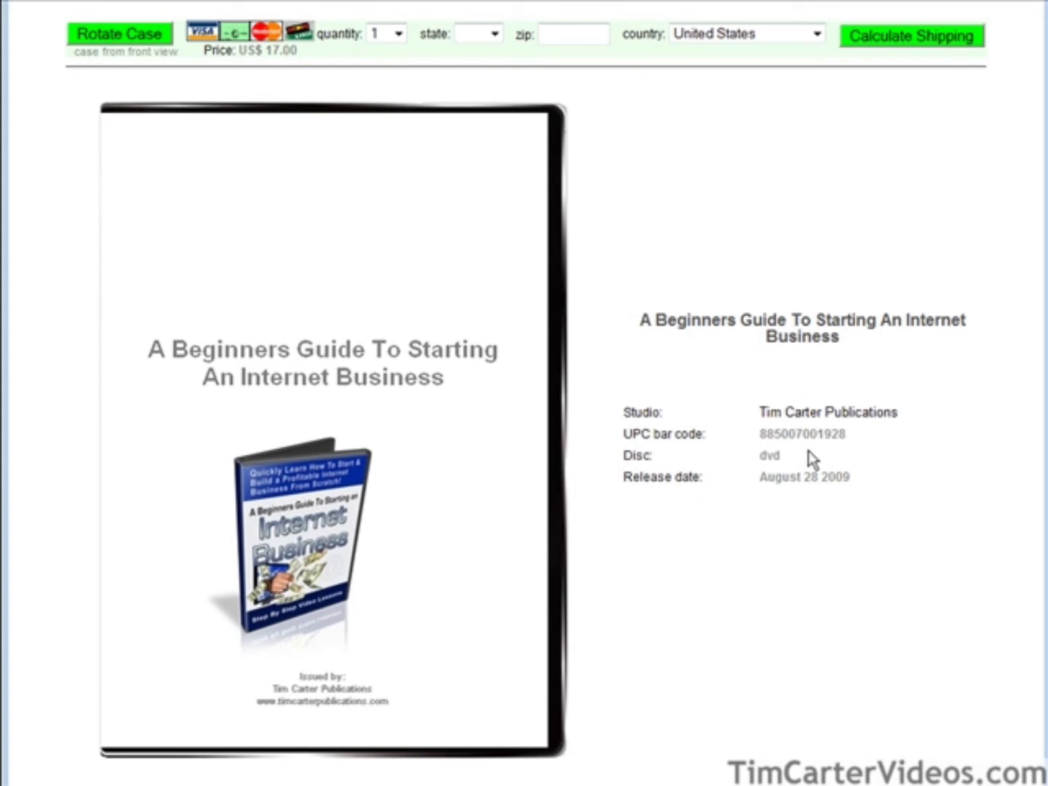
{"action": "left_click", "coordinate": [106, 36]}
{"action": "left_click", "coordinate": [104, 41]}
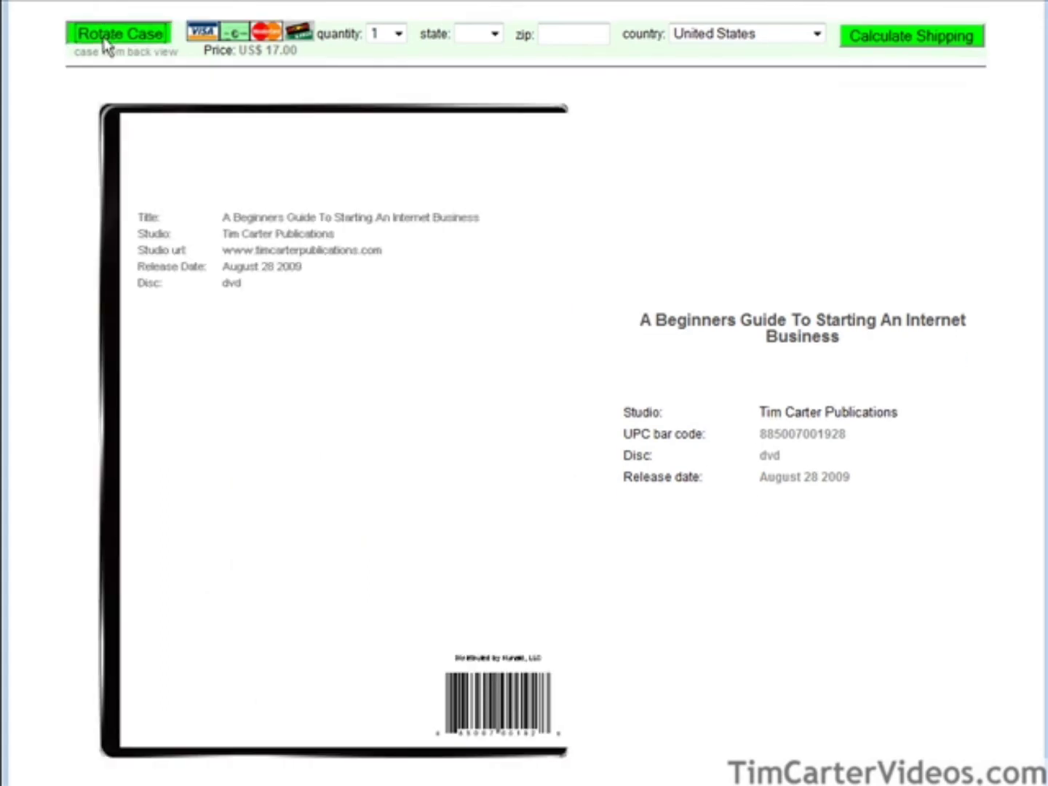
{"action": "left_click", "coordinate": [105, 42]}
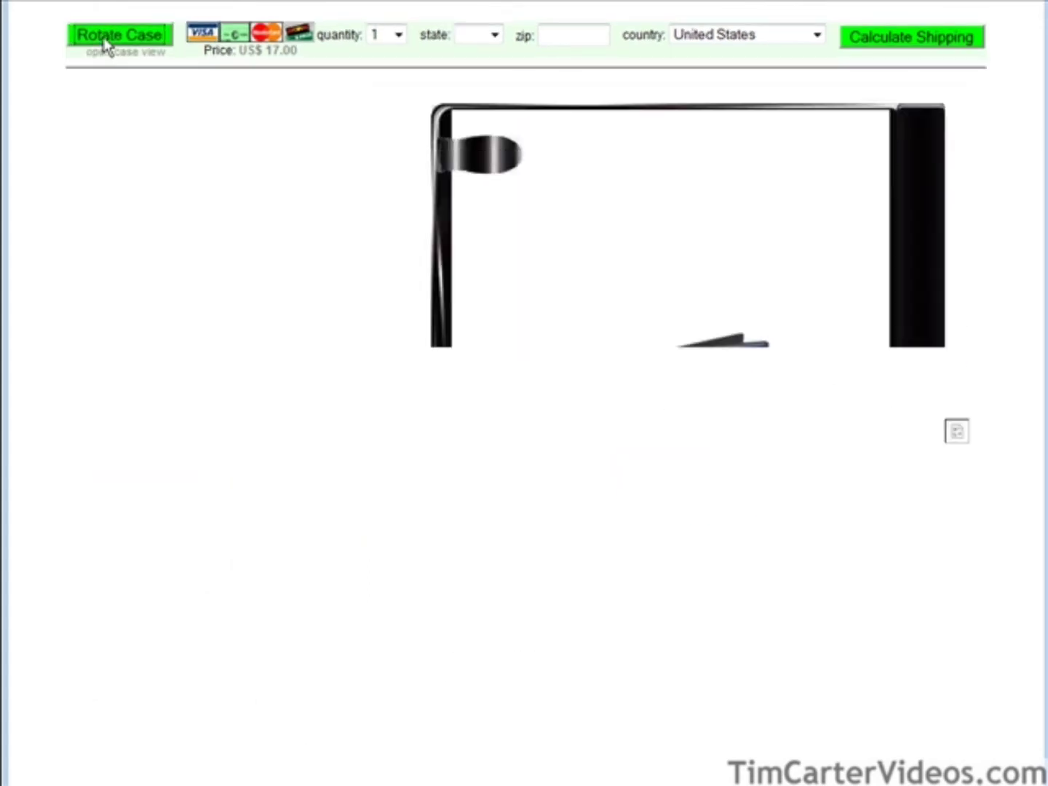
{"action": "left_click", "coordinate": [107, 42]}
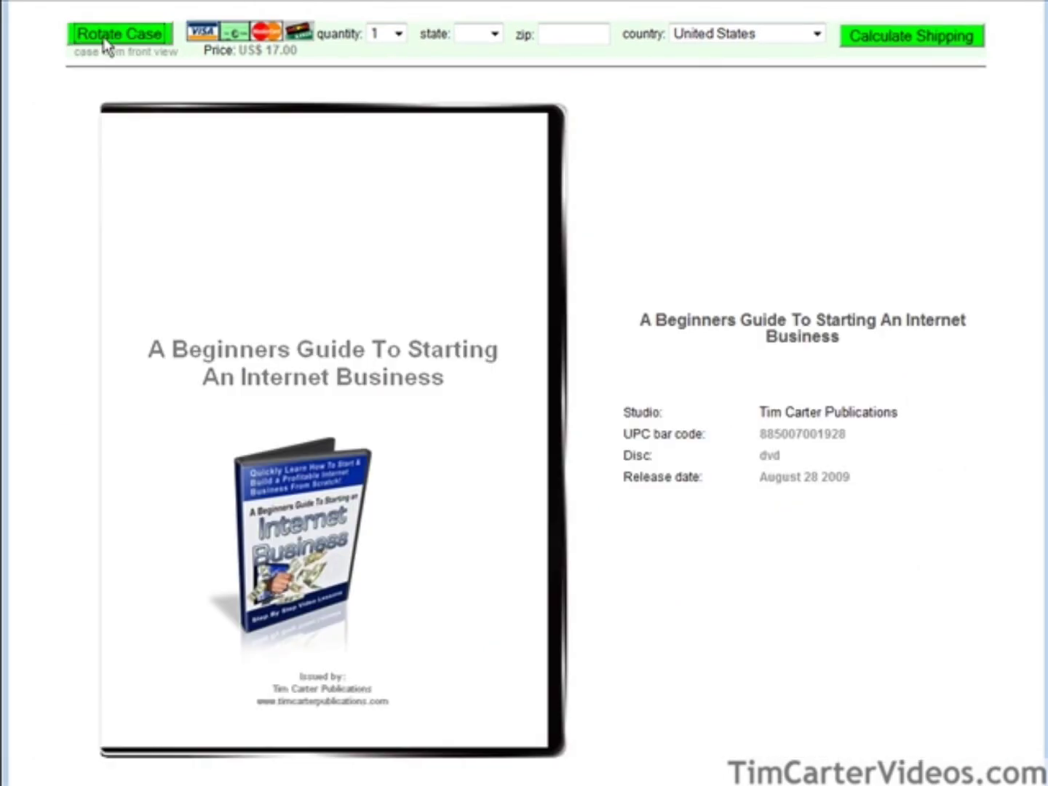
Quote shipping for one copy to AB, Canada: $4.00 Air Mail, $21.00 total.
{"action": "left_click", "coordinate": [398, 35]}
{"action": "left_click", "coordinate": [398, 34]}
{"action": "left_click", "coordinate": [759, 41]}
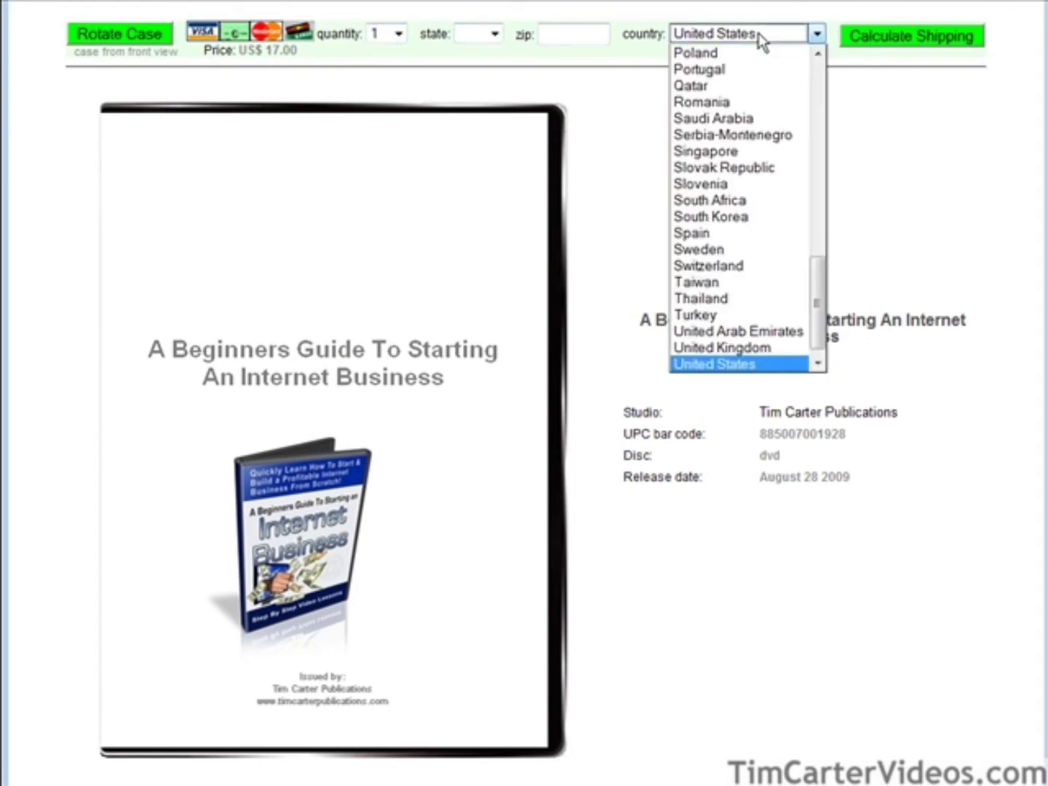
{"action": "key", "text": "c"}
{"action": "left_click", "coordinate": [746, 49]}
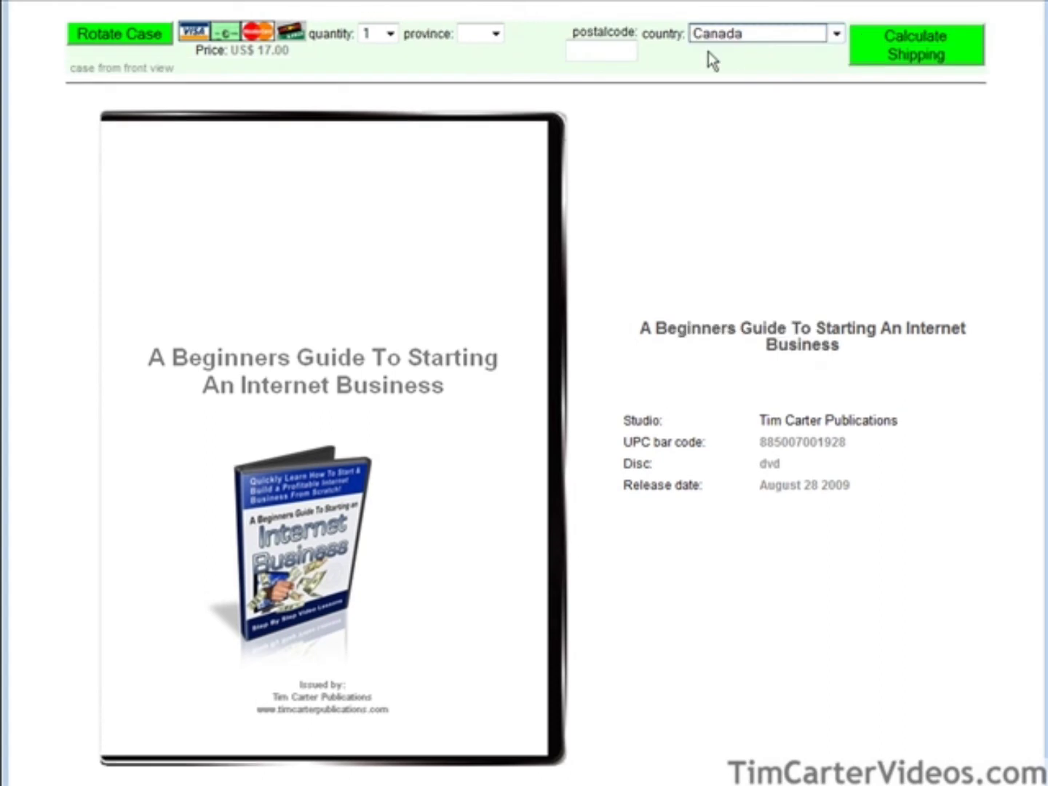
{"action": "left_click", "coordinate": [495, 33]}
{"action": "left_click", "coordinate": [492, 67]}
{"action": "left_click", "coordinate": [591, 51]}
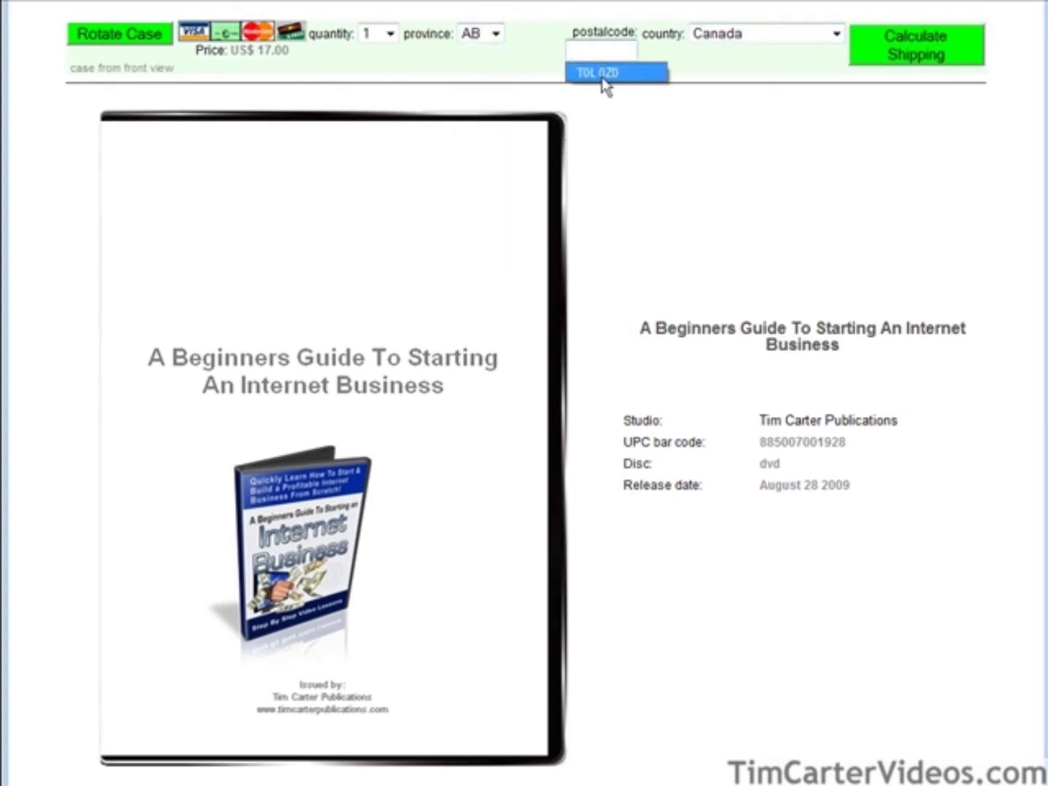
{"action": "left_click", "coordinate": [601, 79]}
{"action": "left_click", "coordinate": [902, 48]}
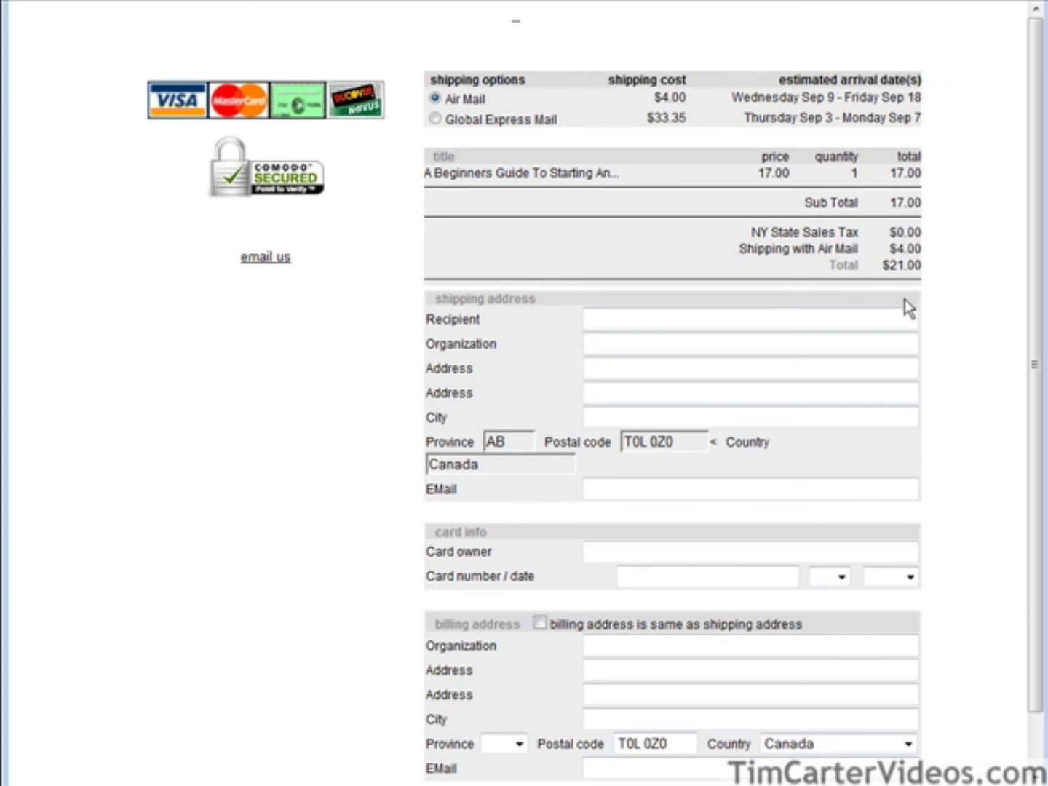
{"action": "scroll", "coordinate": [593, 332], "scroll_direction": "down", "scroll_amount": 1}
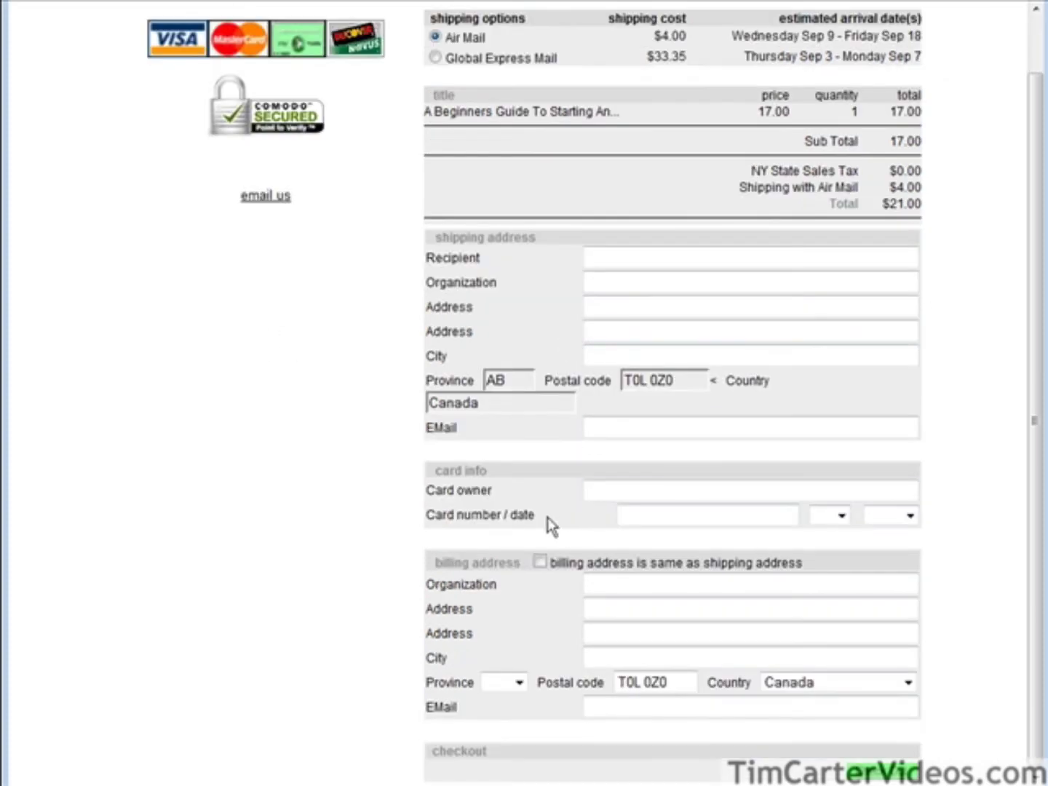
{"action": "left_click", "coordinate": [608, 631]}
{"action": "scroll", "coordinate": [616, 559], "scroll_direction": "up", "scroll_amount": 1}
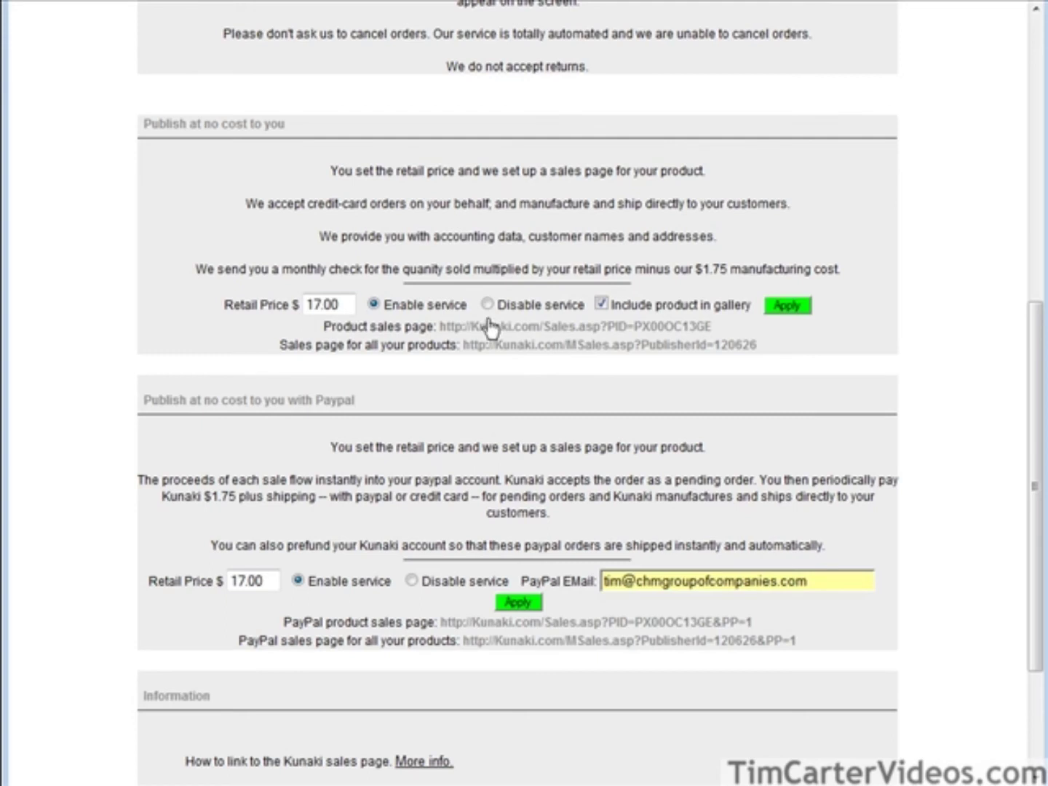
Open the all-products sales page and check the guide's zero quantity.
{"action": "left_click", "coordinate": [537, 347]}
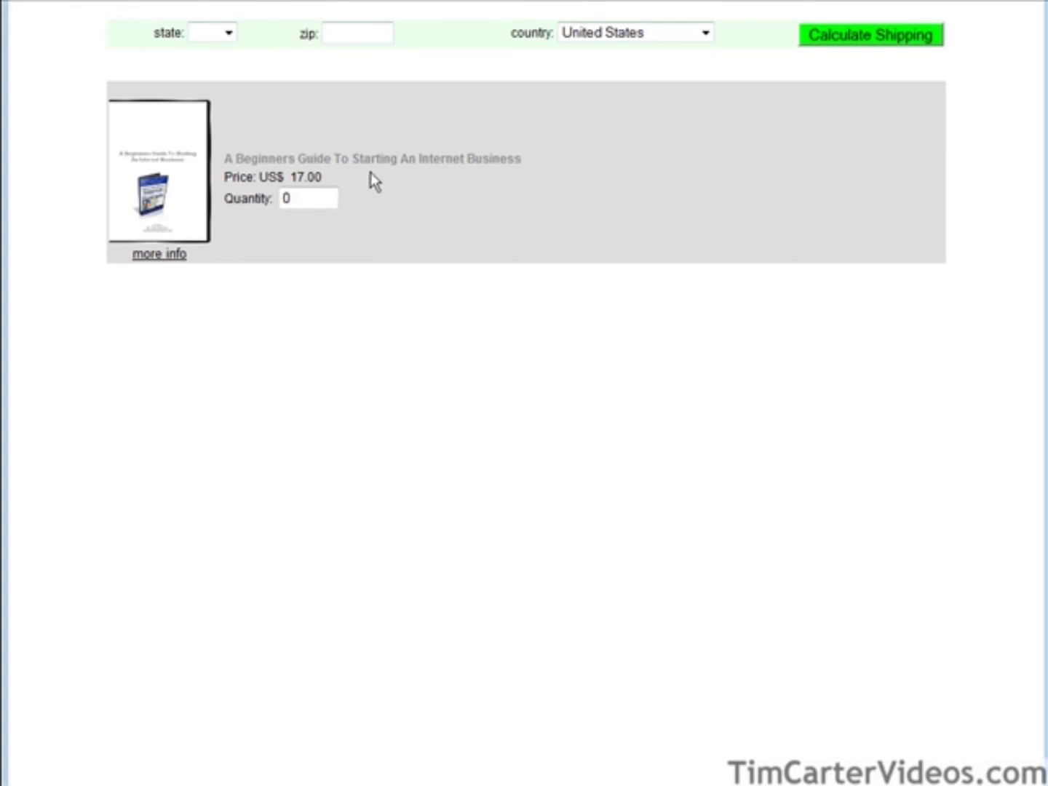
{"action": "left_click_drag", "start_coordinate": [315, 199], "coordinate": [285, 199]}
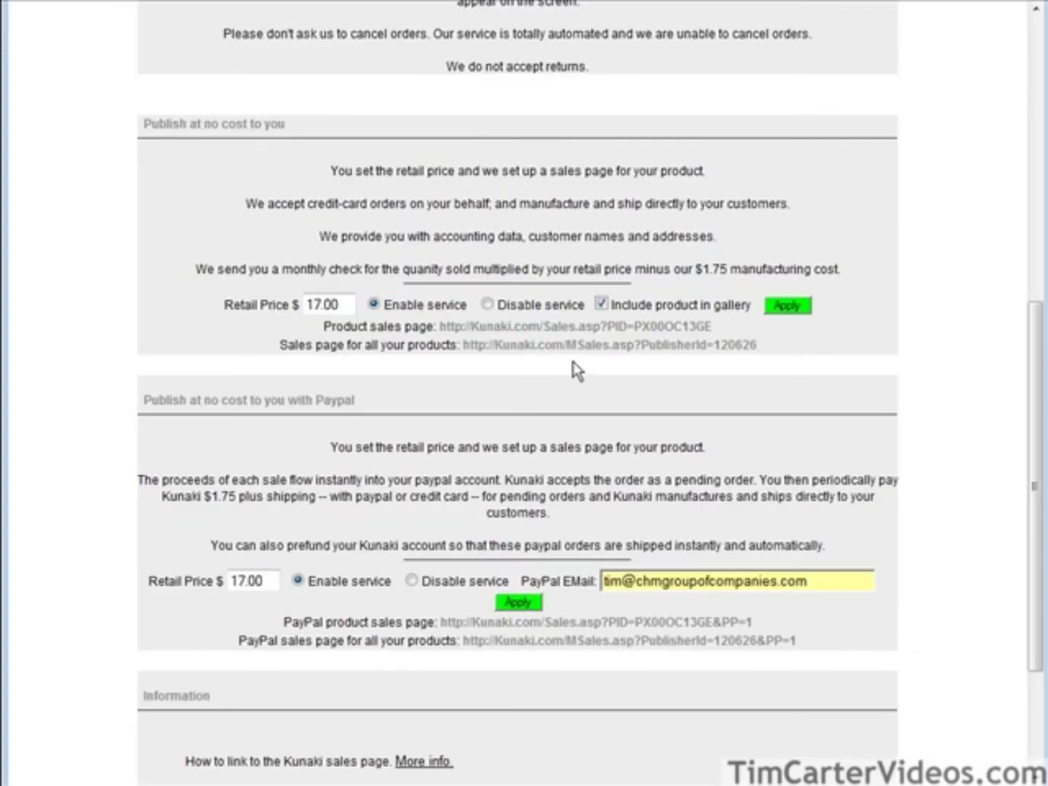
{"action": "scroll", "coordinate": [704, 428], "scroll_direction": "down", "scroll_amount": 3}
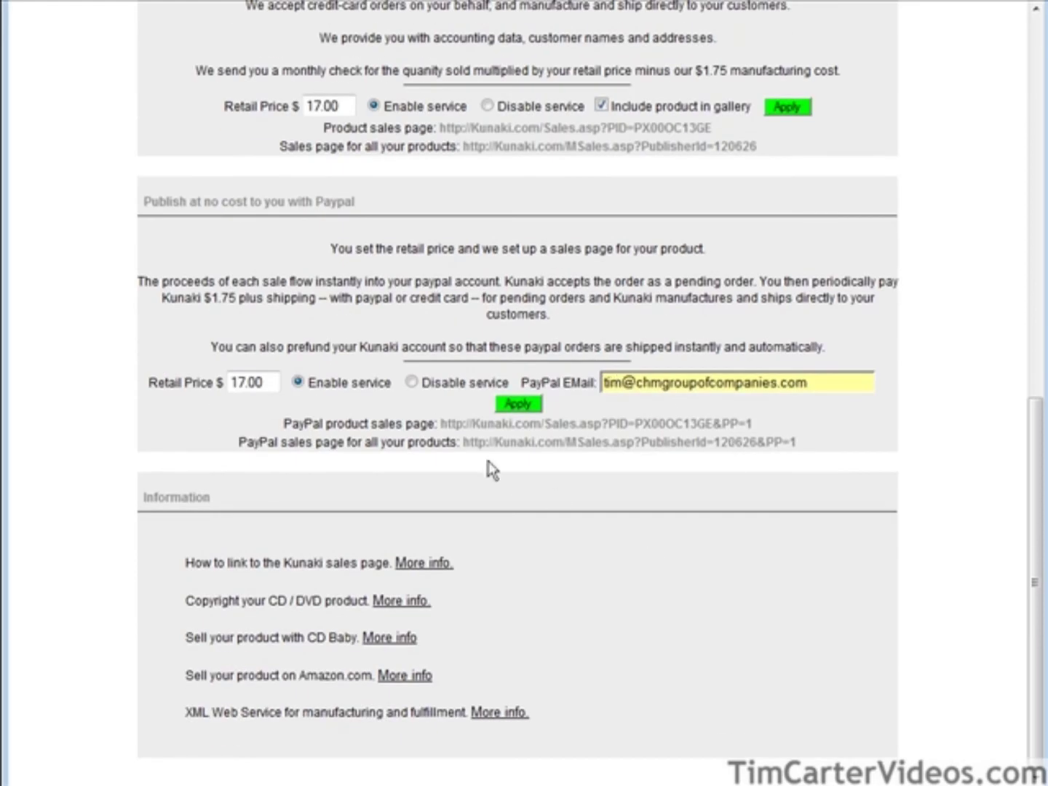
Open the PayPal product sales page and rotate the case through its views.
{"action": "left_click", "coordinate": [614, 431]}
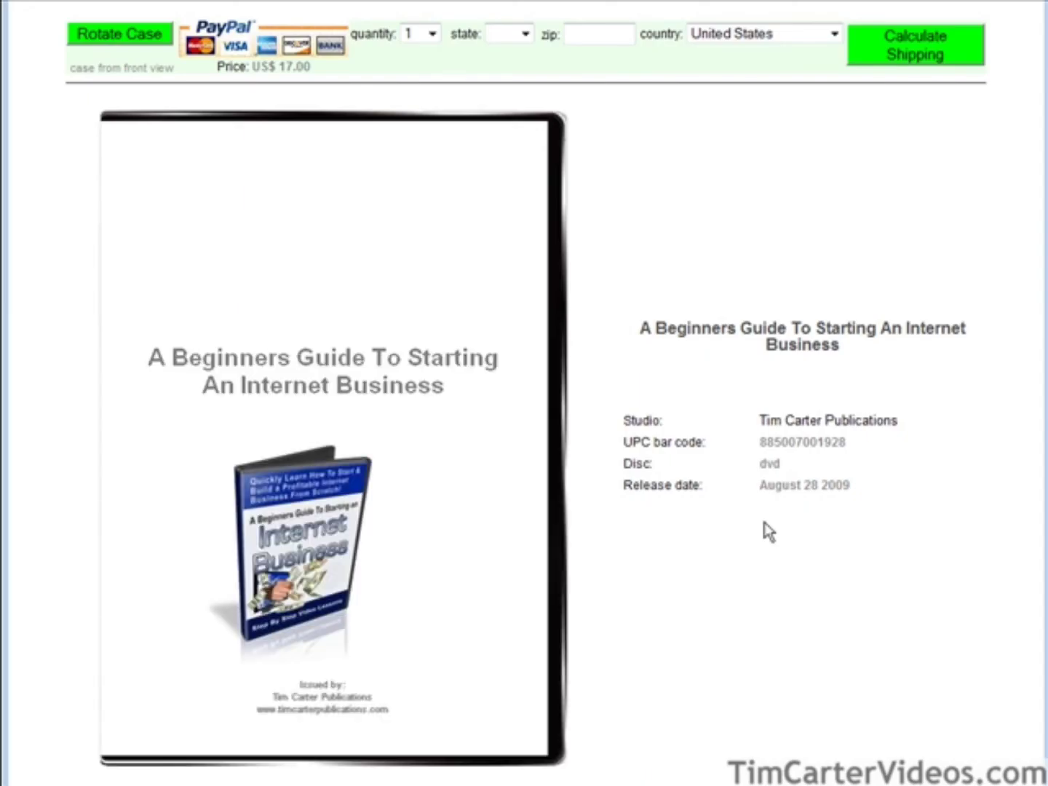
{"action": "left_click", "coordinate": [109, 40]}
{"action": "left_click", "coordinate": [109, 40]}
{"action": "left_click", "coordinate": [109, 40]}
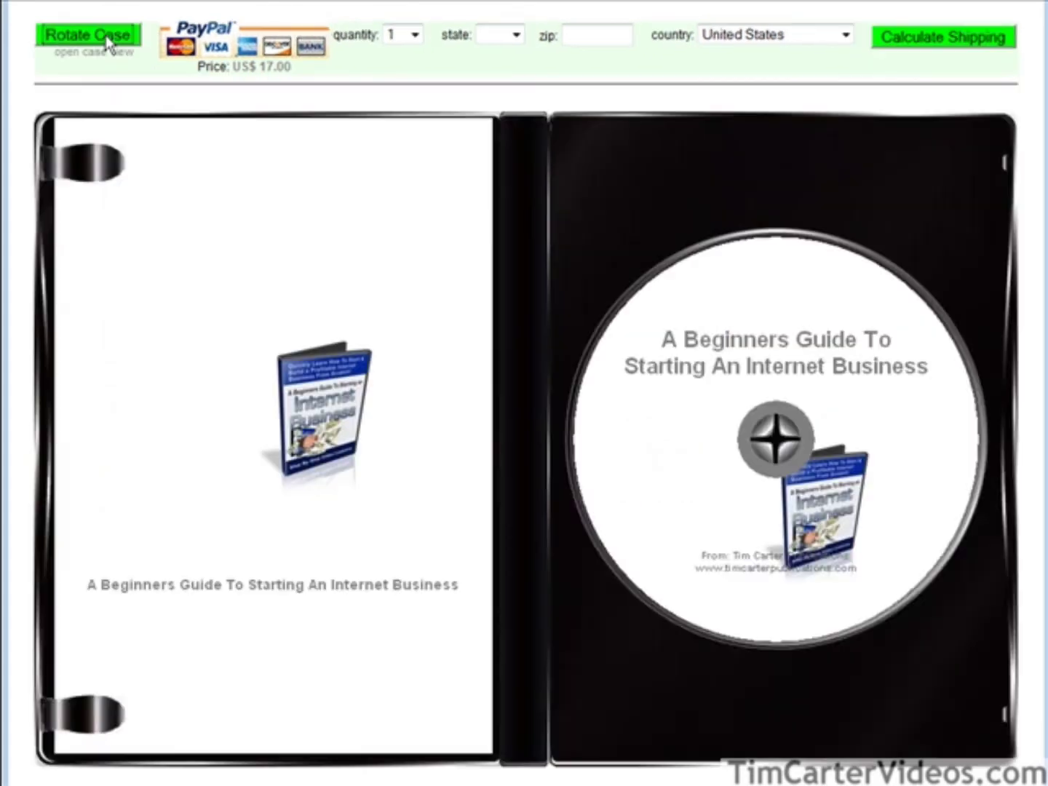
{"action": "left_click", "coordinate": [108, 43]}
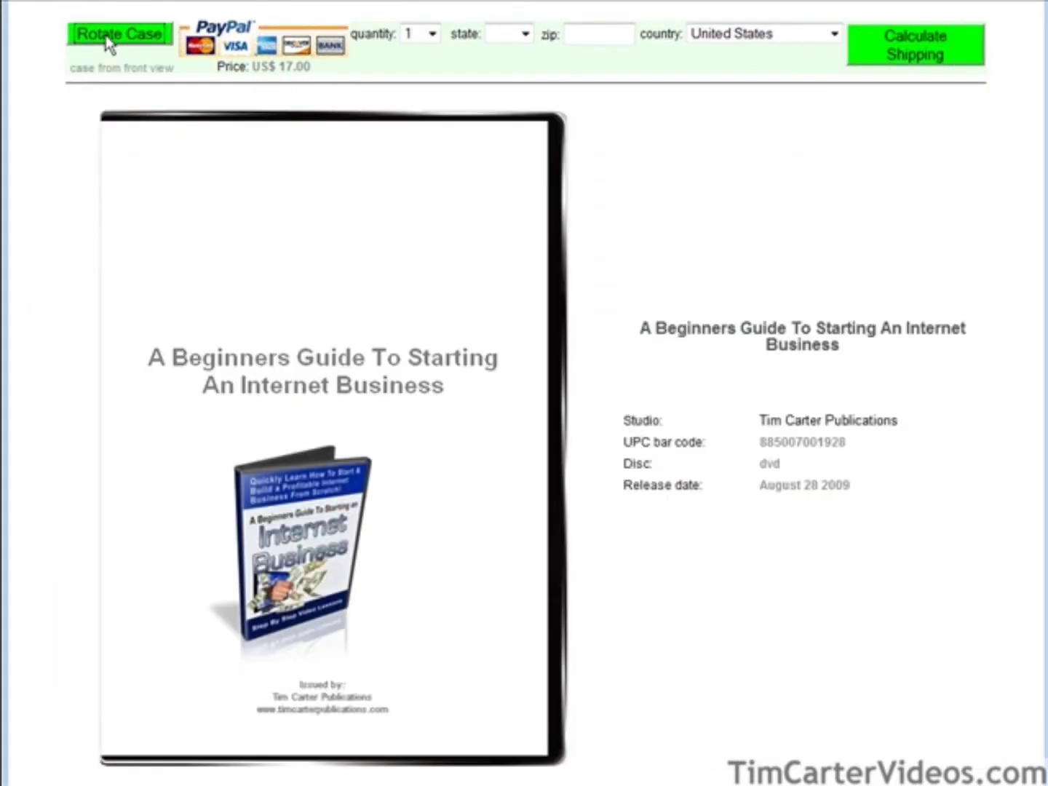
{"action": "left_click", "coordinate": [110, 42]}
{"action": "left_click", "coordinate": [109, 42]}
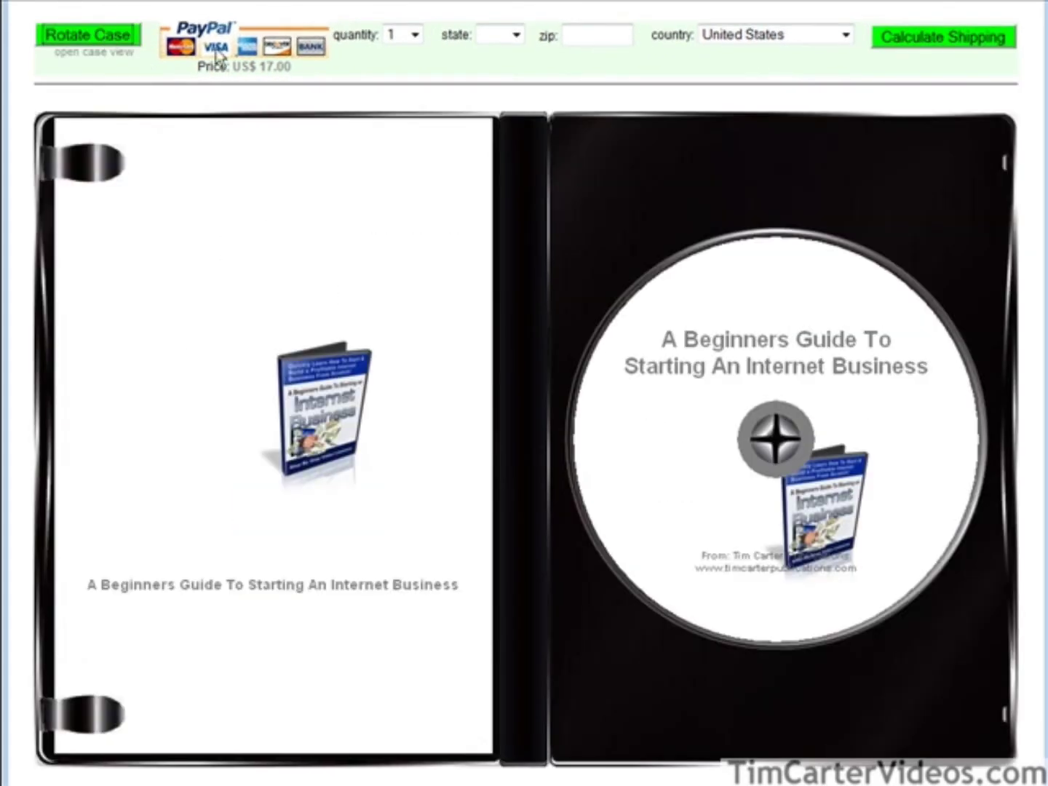
{"action": "left_click", "coordinate": [102, 39]}
{"action": "left_click", "coordinate": [102, 39]}
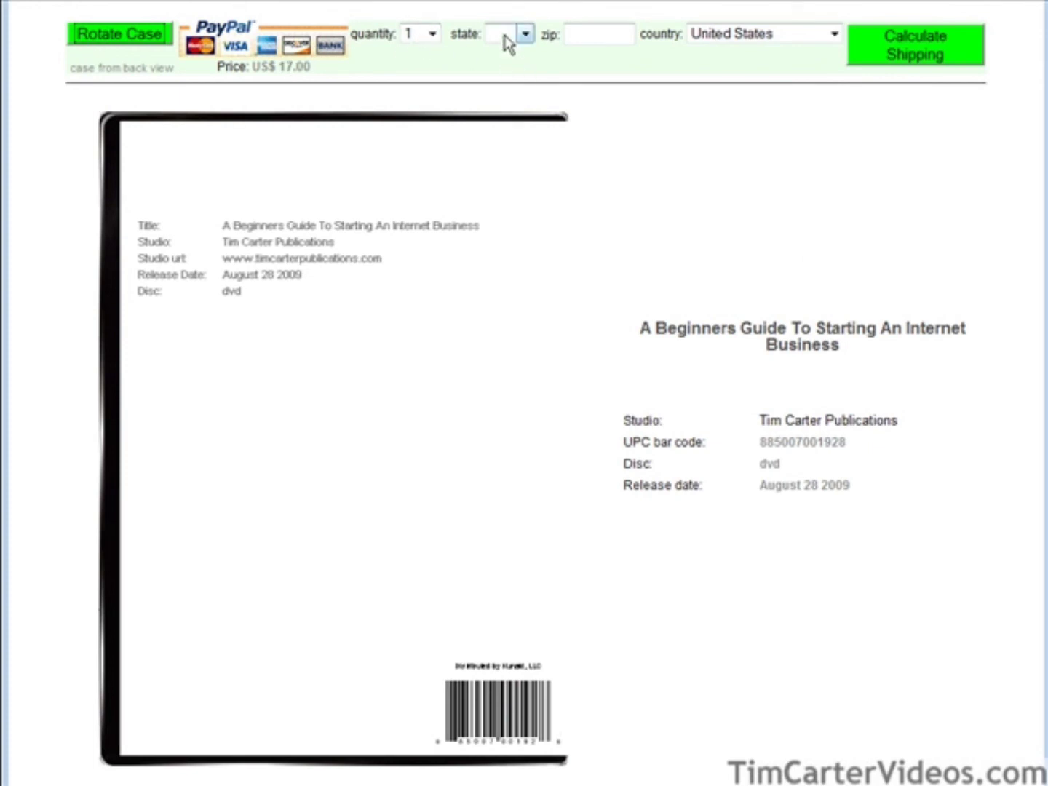
Calculate shipping to Sweden and submit the order to checkout.
{"action": "left_click", "coordinate": [753, 37]}
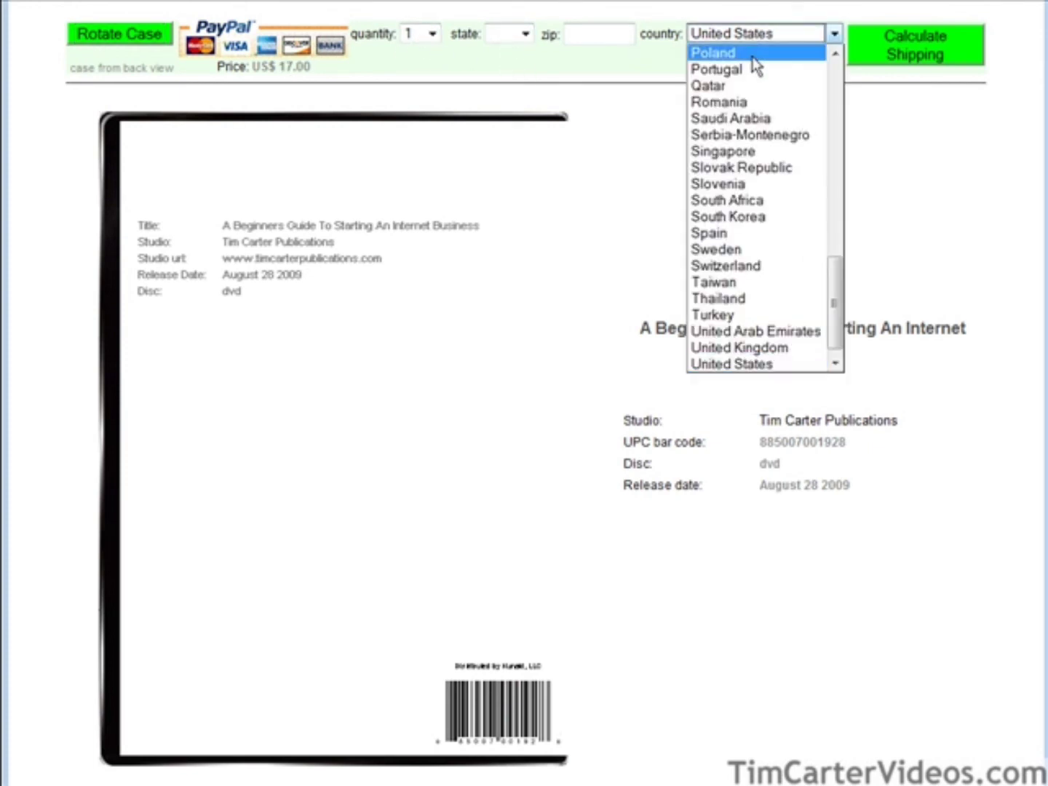
{"action": "left_click", "coordinate": [762, 248]}
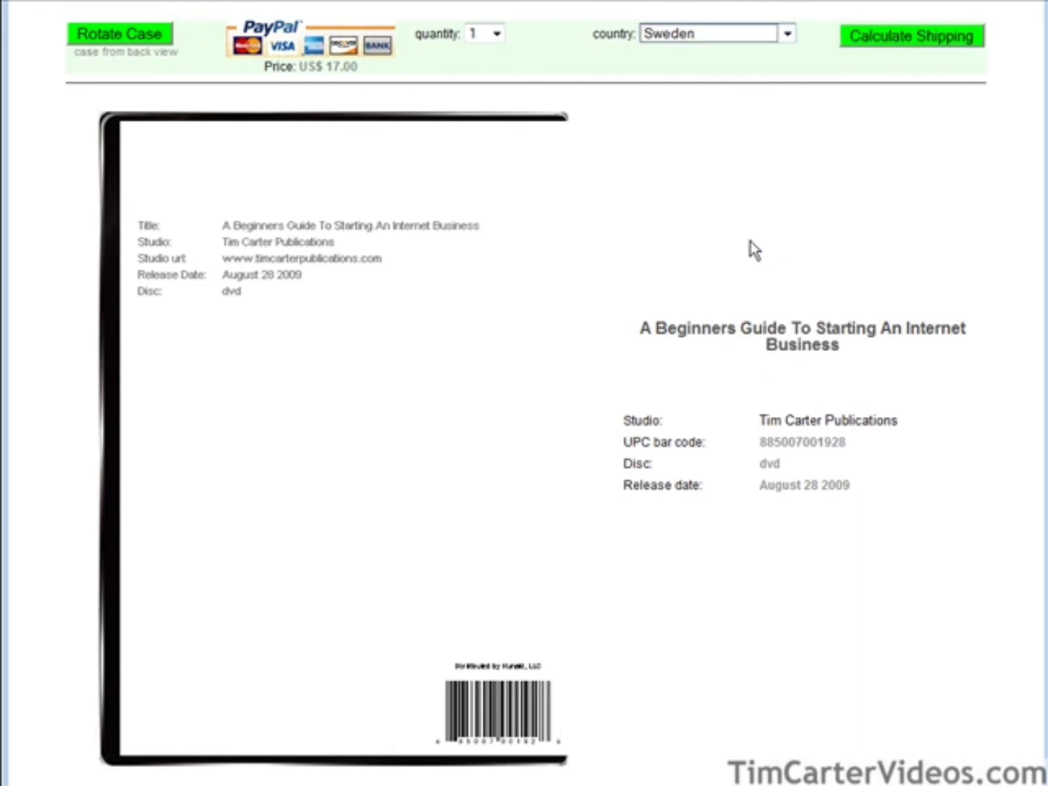
{"action": "left_click", "coordinate": [850, 33]}
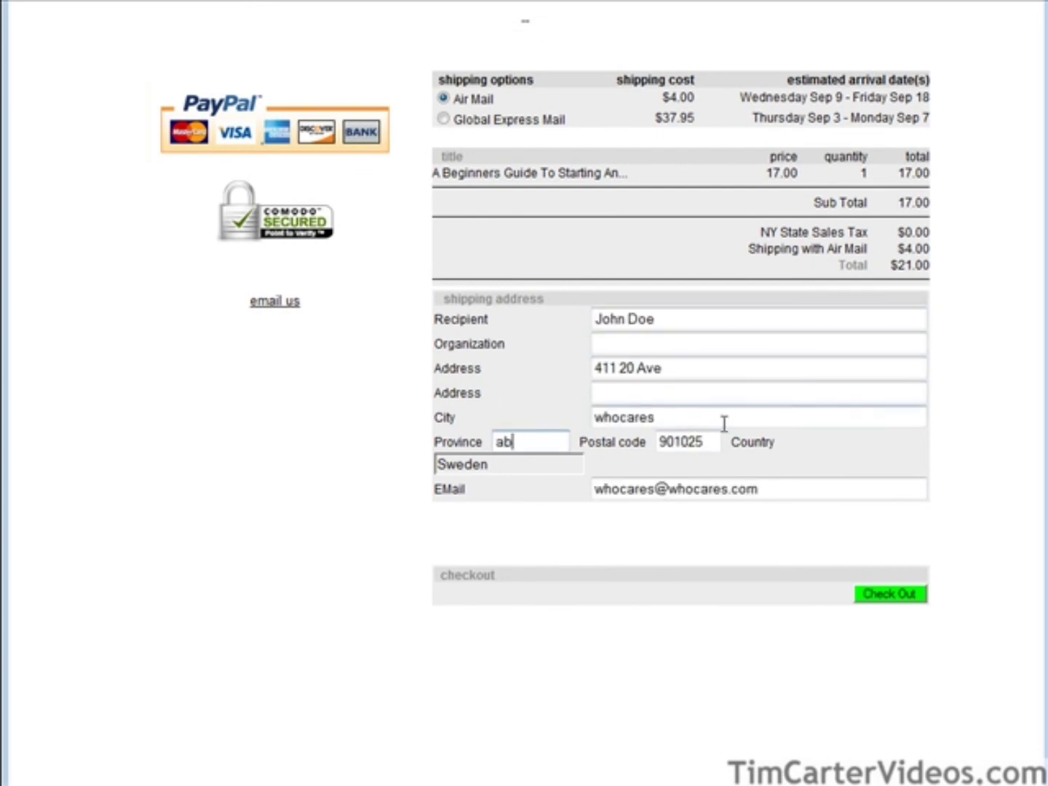
{"action": "left_click", "coordinate": [884, 590]}
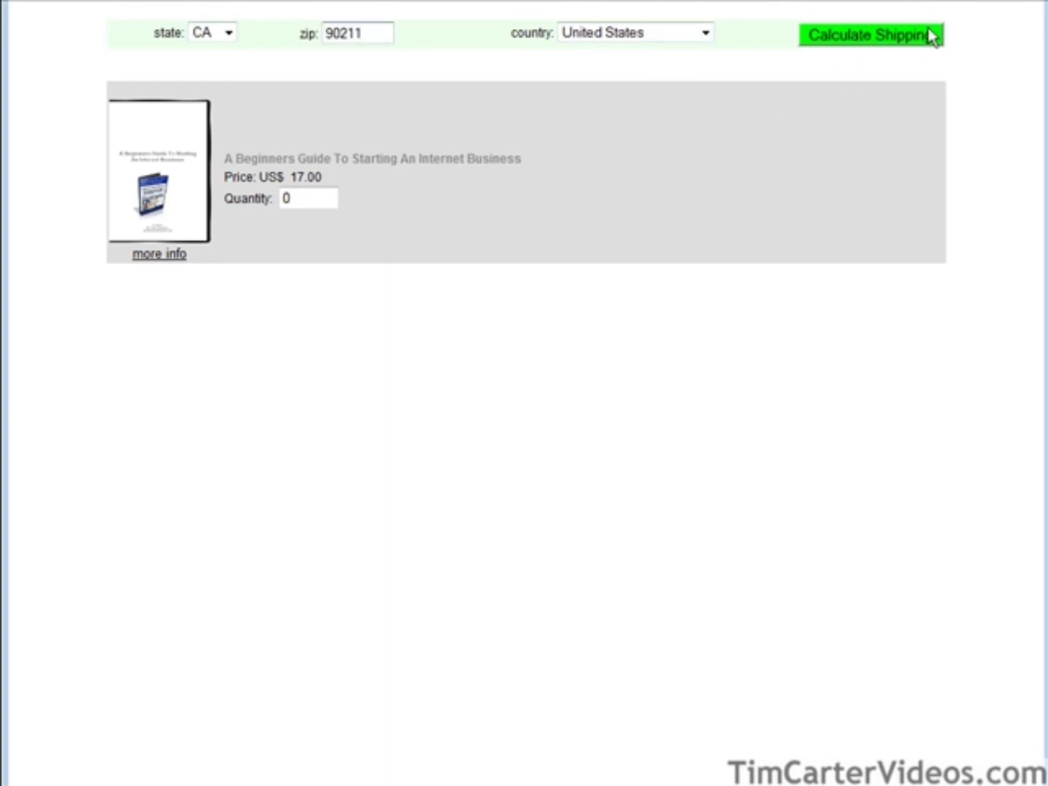
Quote shipping to CA 90211, changing the quantity from 0 to 1 and recalculating.
{"action": "left_click", "coordinate": [926, 35]}
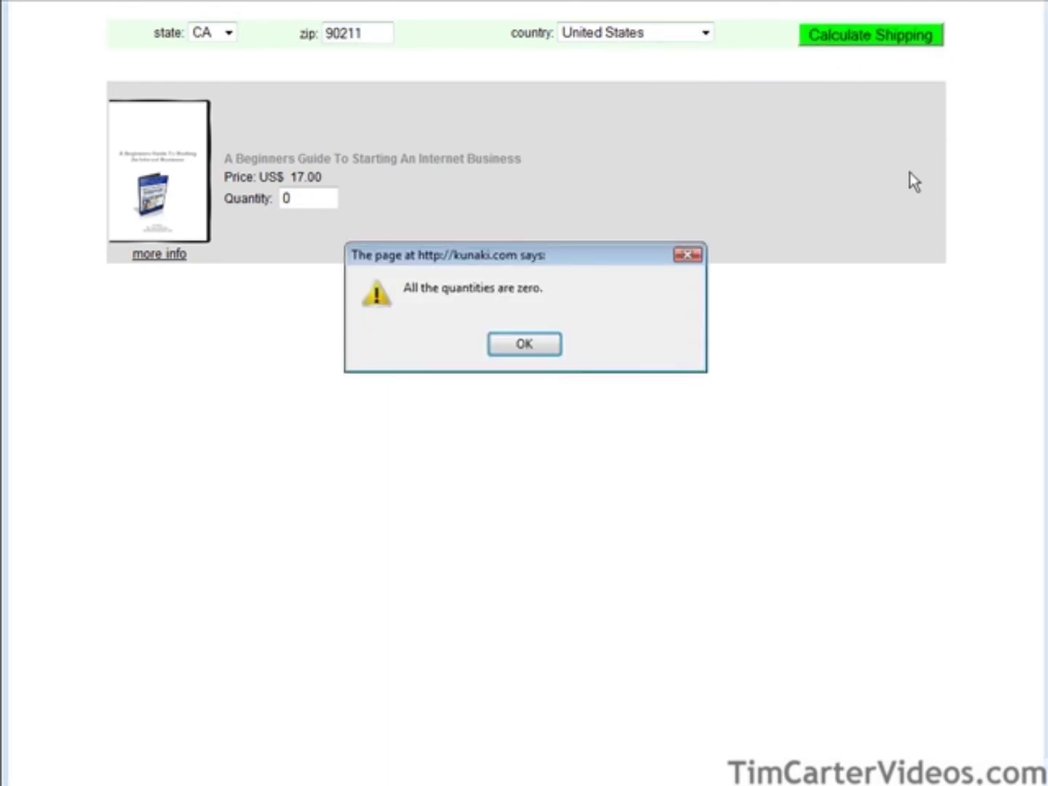
{"action": "left_click", "coordinate": [516, 343]}
{"action": "double_click", "coordinate": [298, 200]}
{"action": "type", "text": "1"}
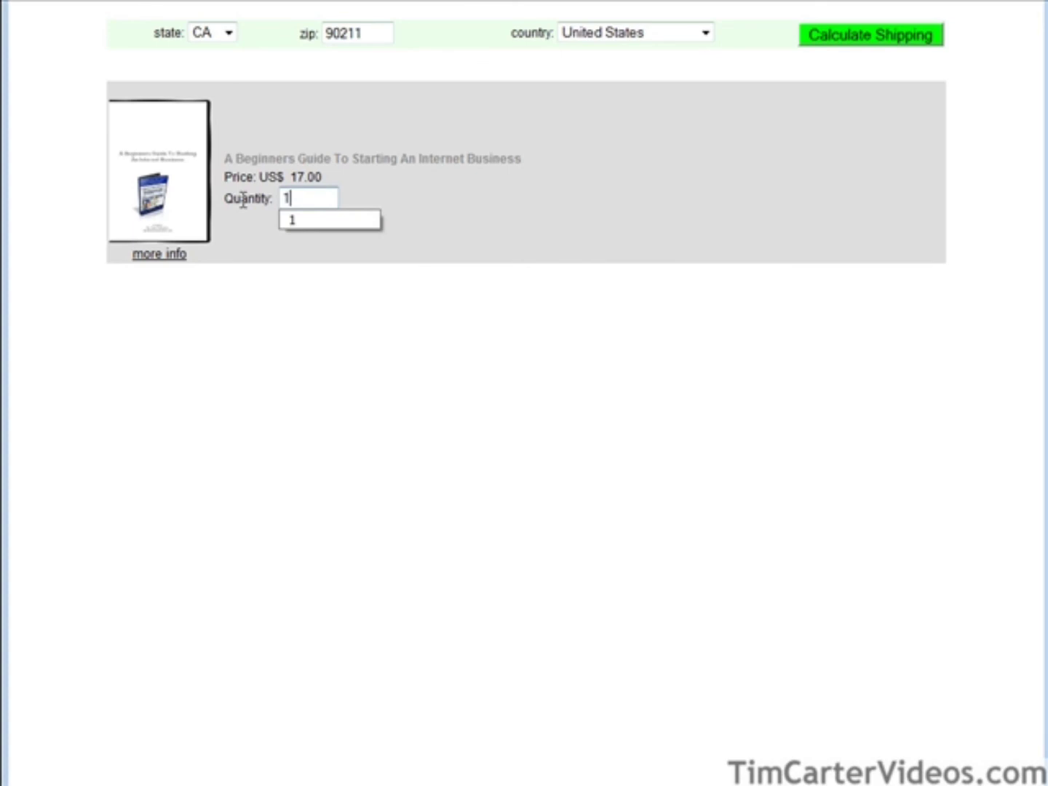
{"action": "left_click", "coordinate": [833, 32]}
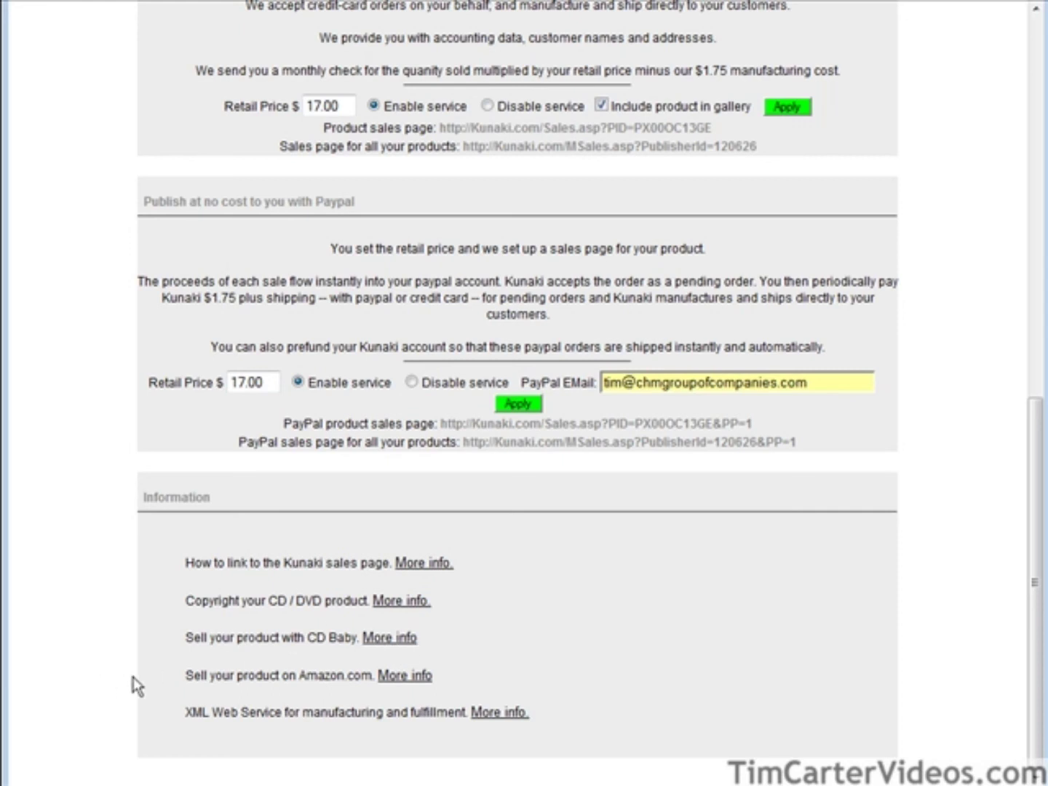
Follow the Amazon.com More info link to Kunaki's Amazon Advantage page ($1.75/unit drop-shipping).
{"action": "left_click", "coordinate": [406, 676]}
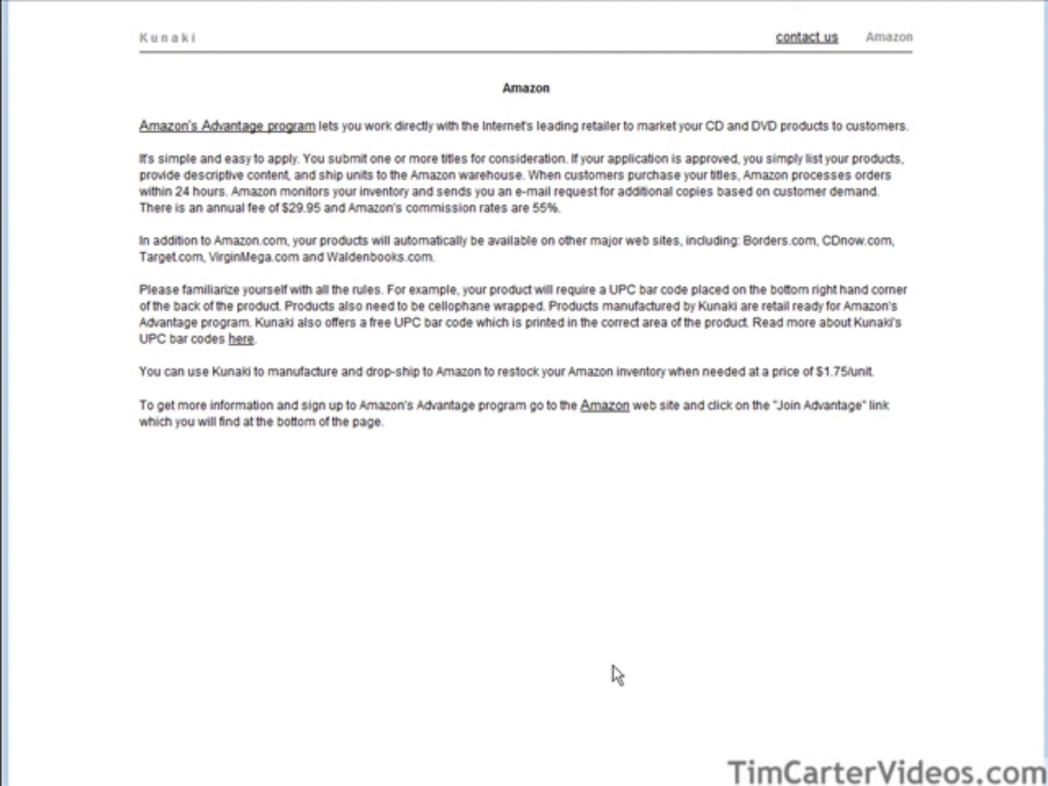
{"action": "left_click_drag", "start_coordinate": [377, 159], "coordinate": [384, 159]}
Visit the Amazon.com home page briefly, then return to Kunaki's Amazon Advantage information page.
{"action": "left_click", "coordinate": [610, 413]}
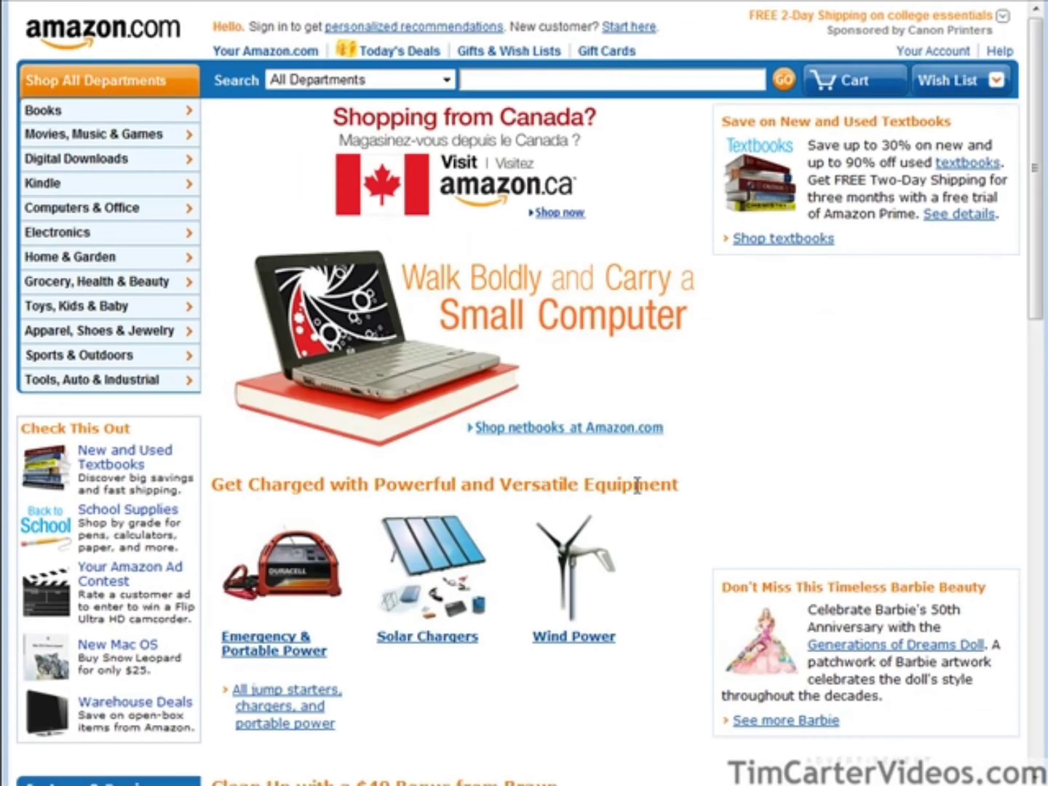
{"action": "scroll", "coordinate": [664, 478], "scroll_direction": "down", "scroll_amount": 6}
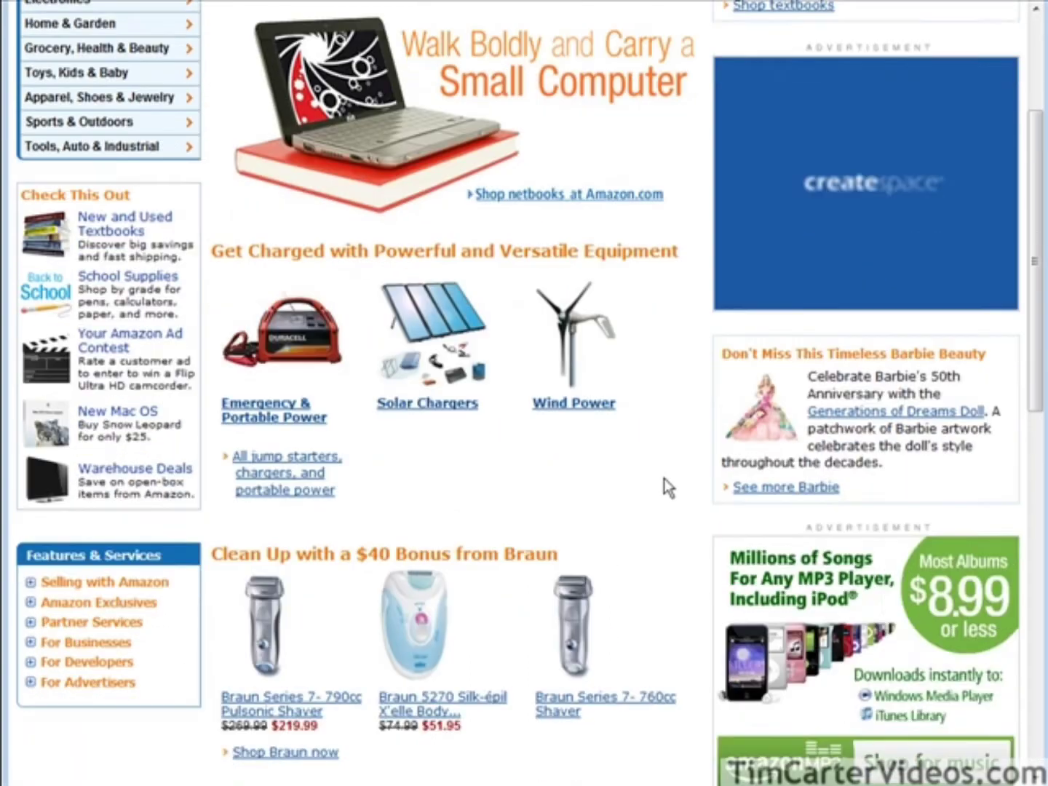
{"action": "scroll", "coordinate": [667, 483], "scroll_direction": "up", "scroll_amount": 5}
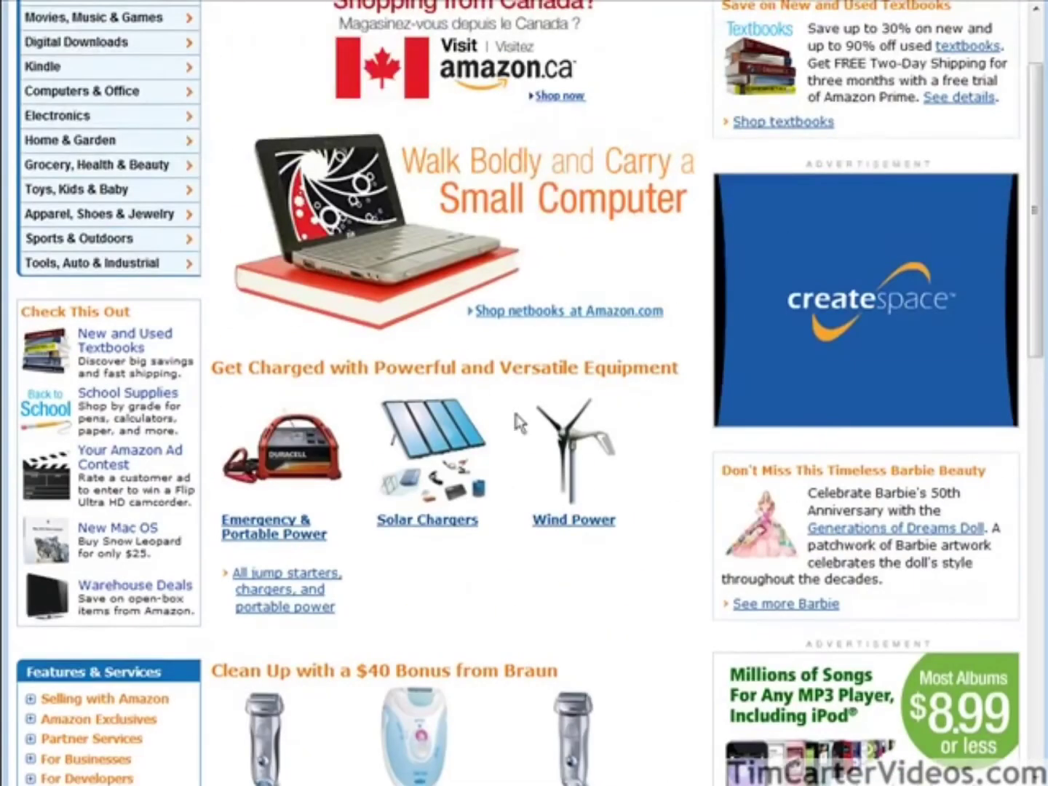
{"action": "mouse_move", "coordinate": [102, 41]}
{"action": "key", "text": "alt+Left"}
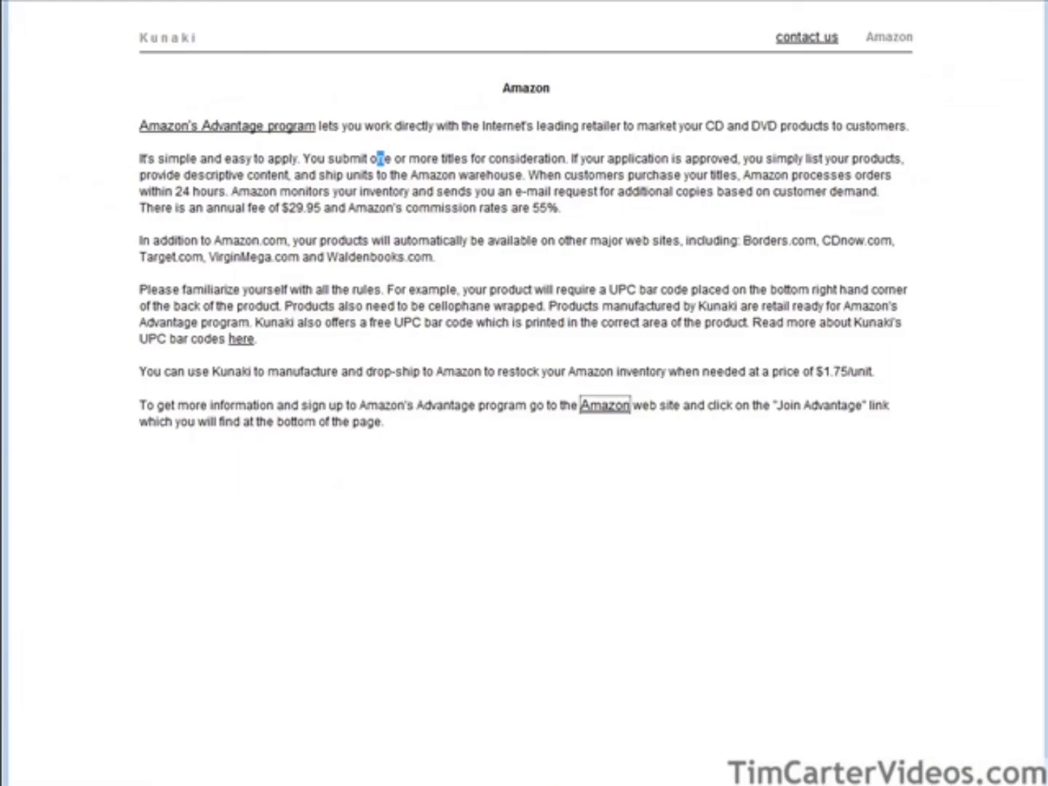
Go back through the DVD's publishing page to the account page listing the $17.00 Beginners Guide DVD.
{"action": "key", "text": "alt+Left"}
{"action": "scroll", "coordinate": [300, 259], "scroll_direction": "up", "scroll_amount": 5}
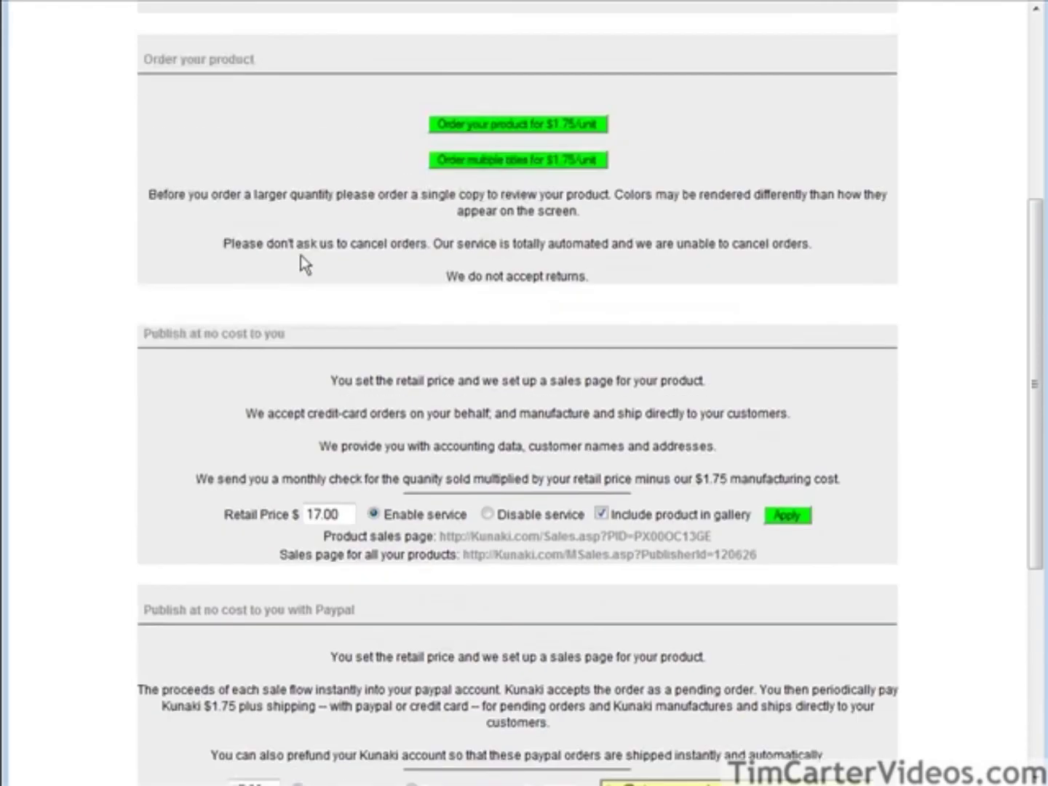
{"action": "scroll", "coordinate": [303, 260], "scroll_direction": "up", "scroll_amount": 5}
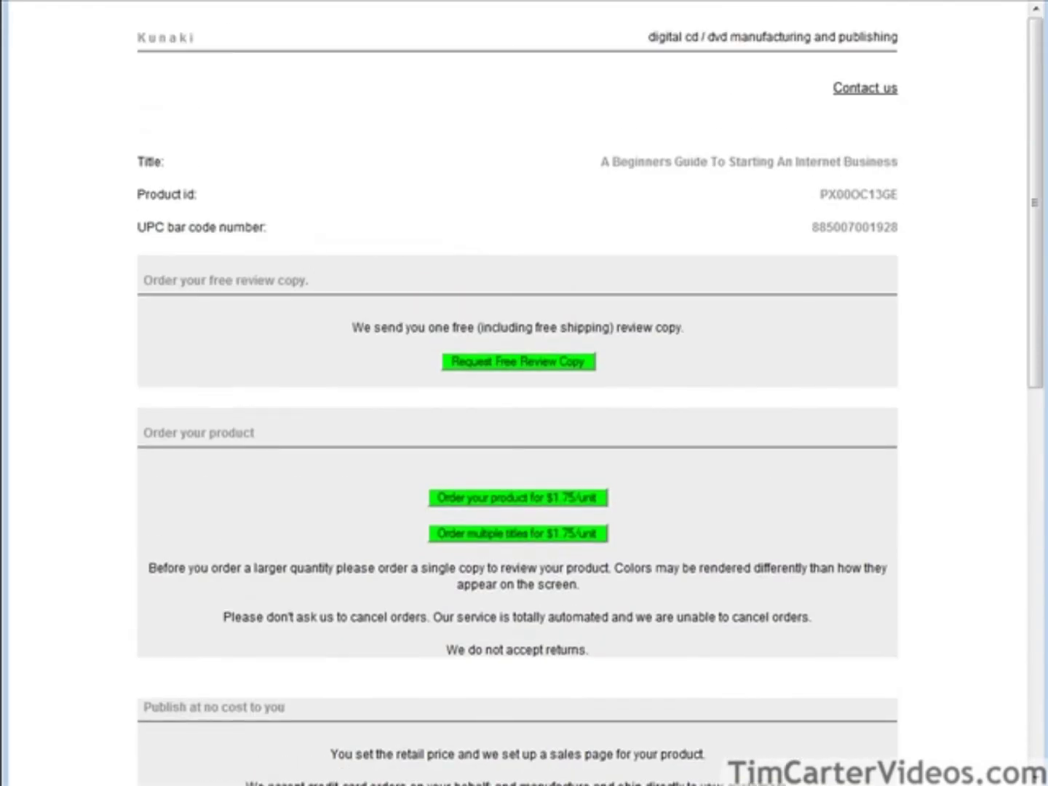
{"action": "scroll", "coordinate": [492, 142], "scroll_direction": "down", "scroll_amount": 7}
{"action": "scroll", "coordinate": [547, 291], "scroll_direction": "up", "scroll_amount": 4}
{"action": "scroll", "coordinate": [547, 294], "scroll_direction": "up", "scroll_amount": 3}
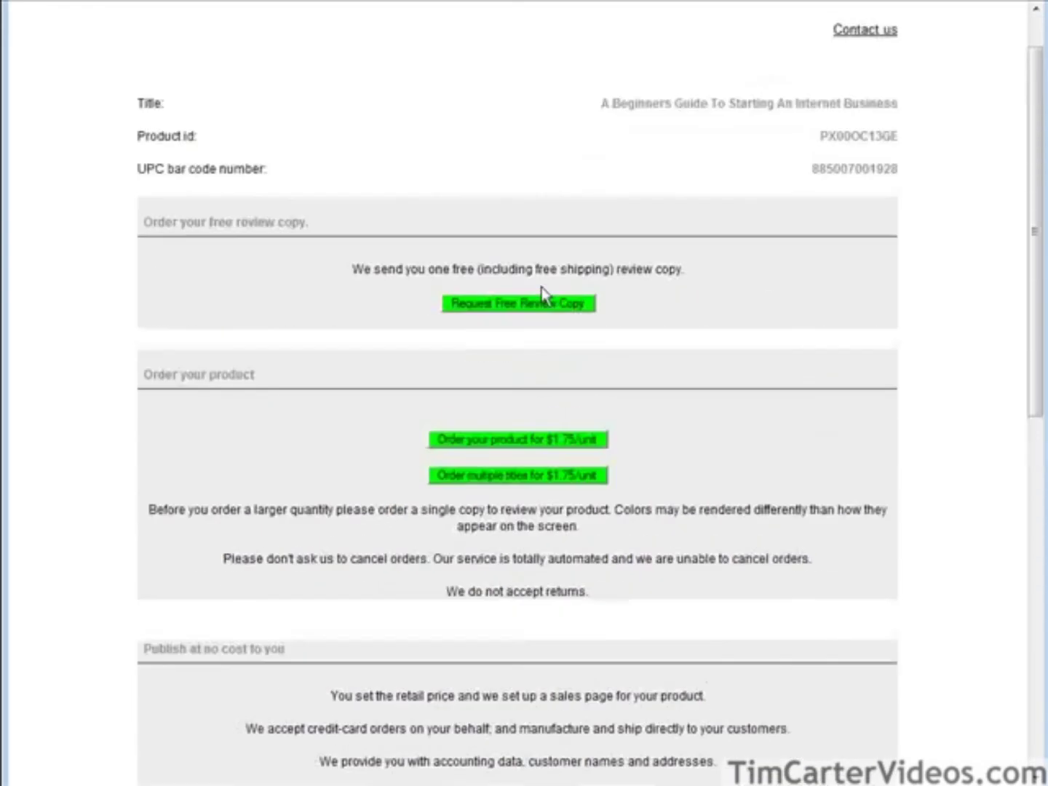
{"action": "scroll", "coordinate": [520, 290], "scroll_direction": "down", "scroll_amount": 2}
{"action": "scroll", "coordinate": [551, 304], "scroll_direction": "up", "scroll_amount": 2}
{"action": "key", "text": "alt+Left"}
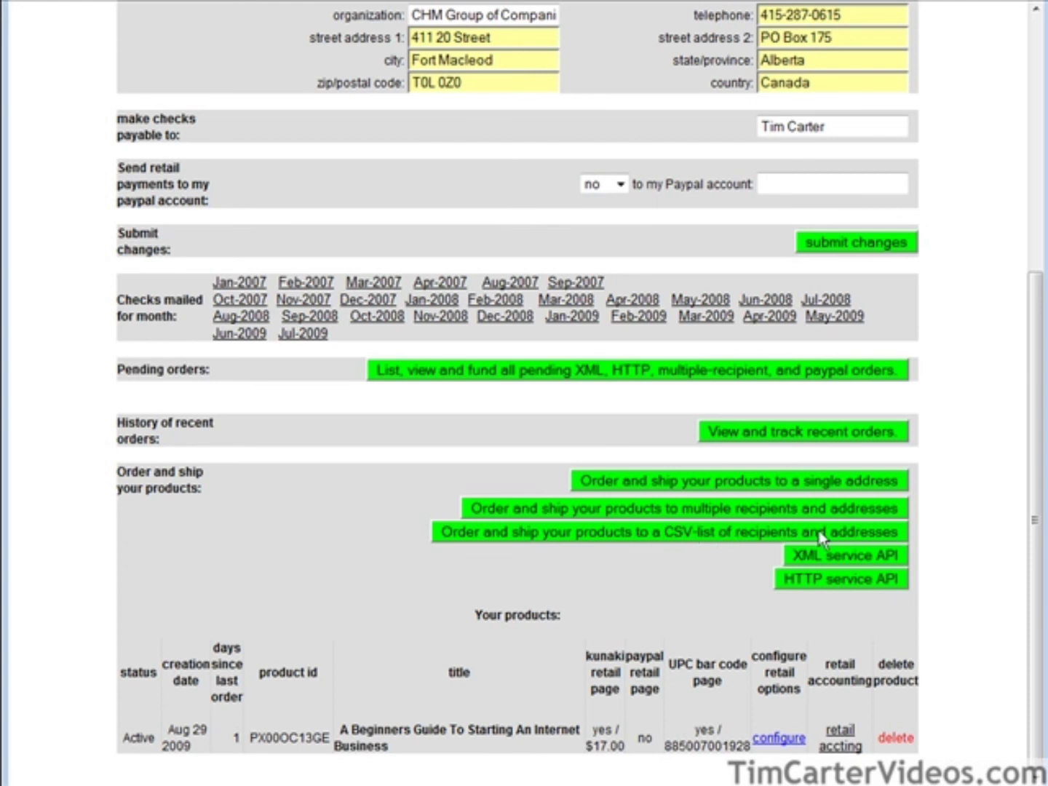
Start a CSV-list shipping order with 10 copies of the Beginners Guide DVD.
{"action": "left_click", "coordinate": [651, 535]}
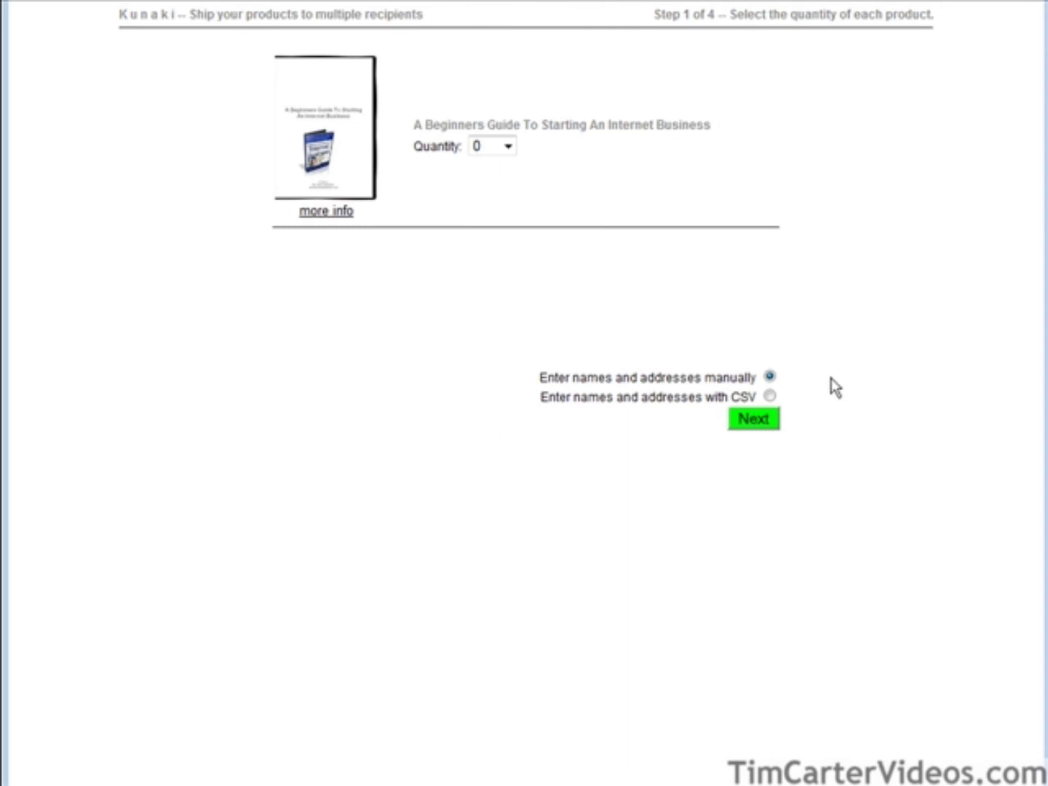
{"action": "left_click", "coordinate": [507, 148]}
{"action": "left_click", "coordinate": [494, 329]}
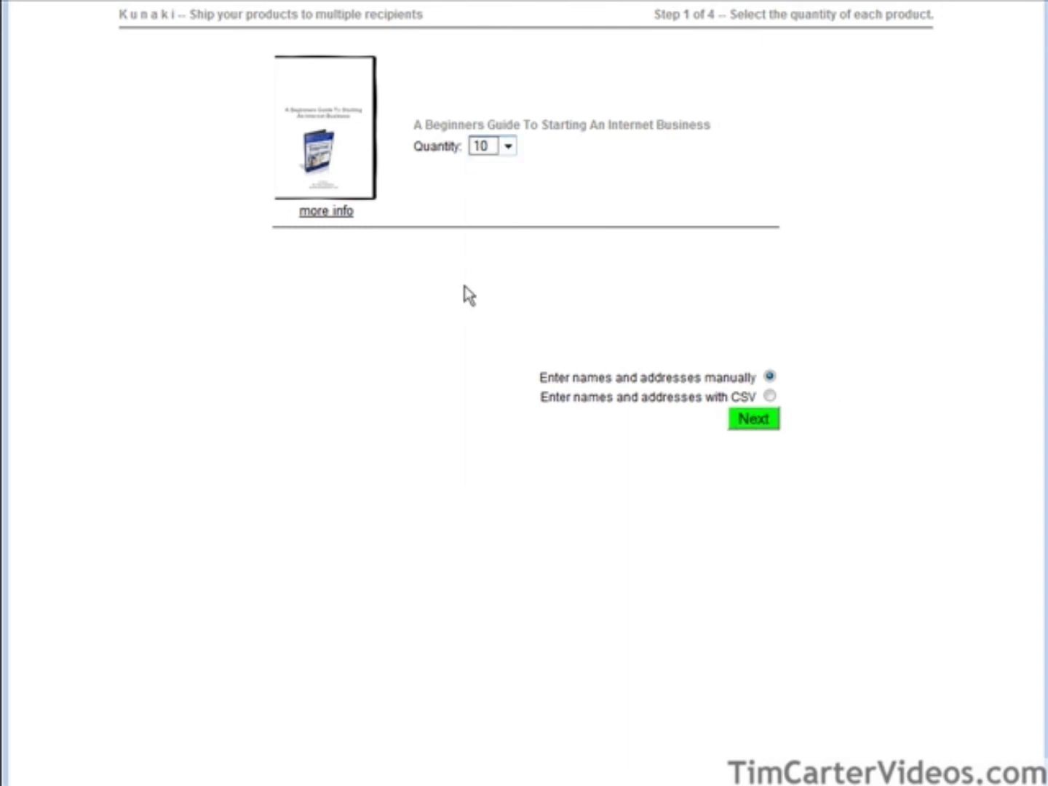
Continue to the recipient address step and look through its form.
{"action": "left_click", "coordinate": [772, 424]}
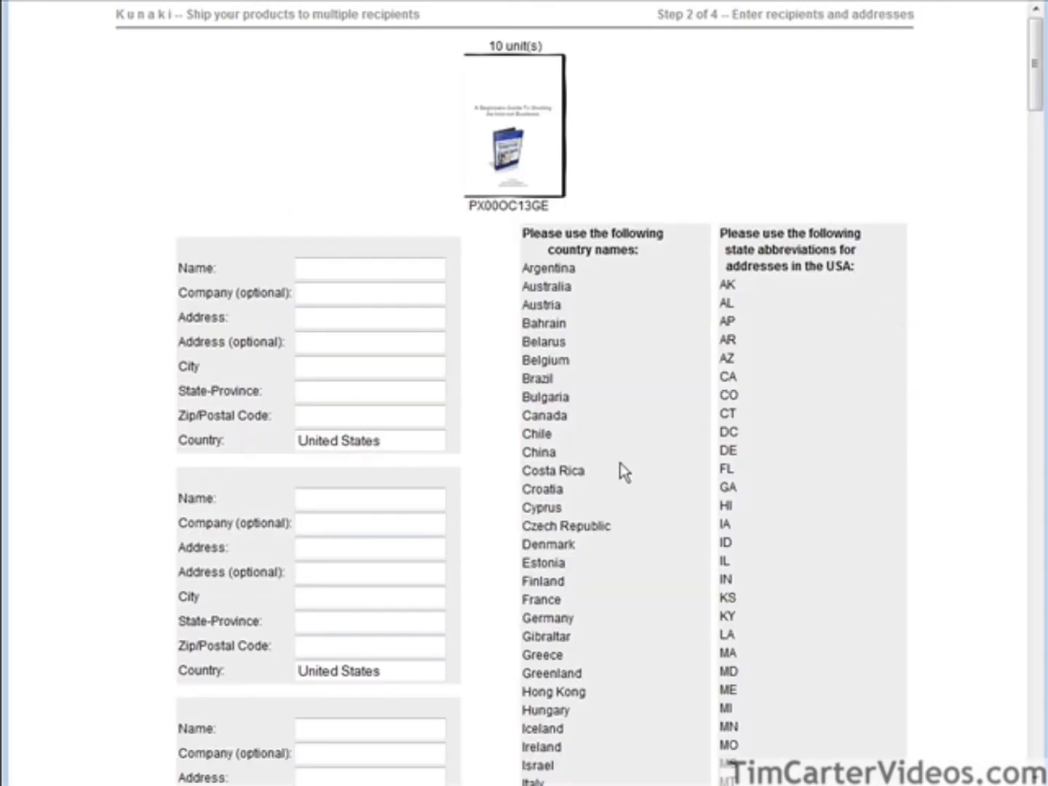
{"action": "scroll", "coordinate": [522, 392], "scroll_direction": "down", "scroll_amount": 9}
{"action": "scroll", "coordinate": [493, 390], "scroll_direction": "down", "scroll_amount": 15}
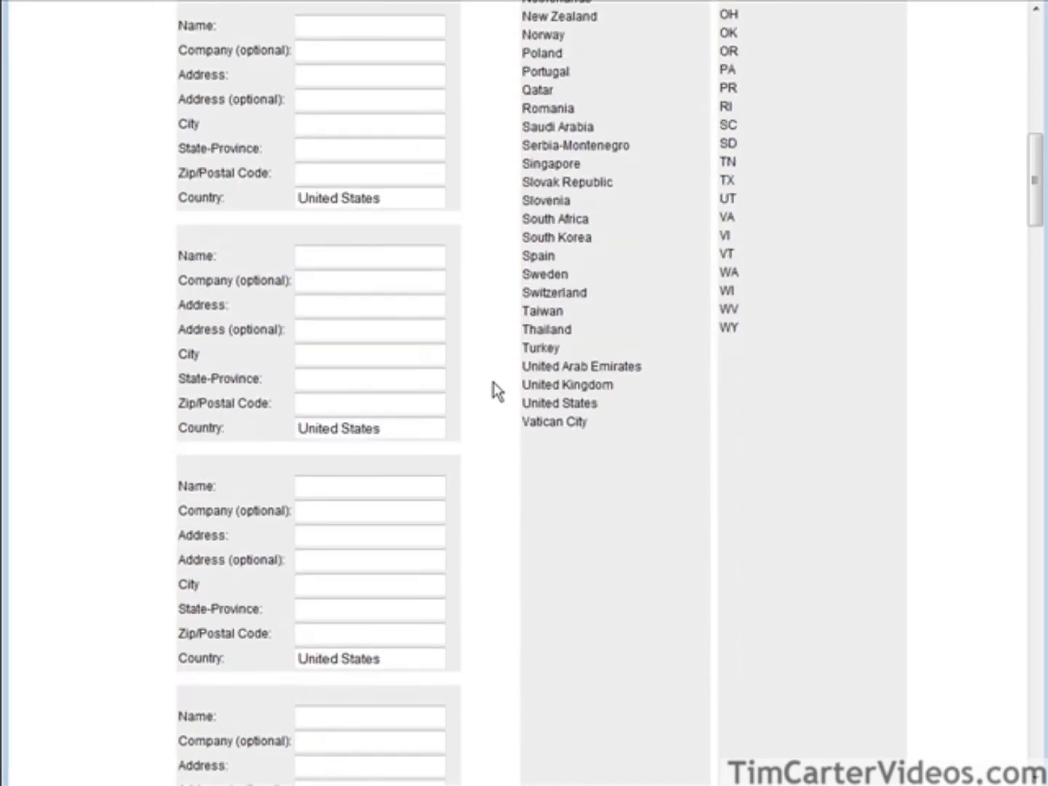
{"action": "scroll", "coordinate": [486, 392], "scroll_direction": "down", "scroll_amount": 15}
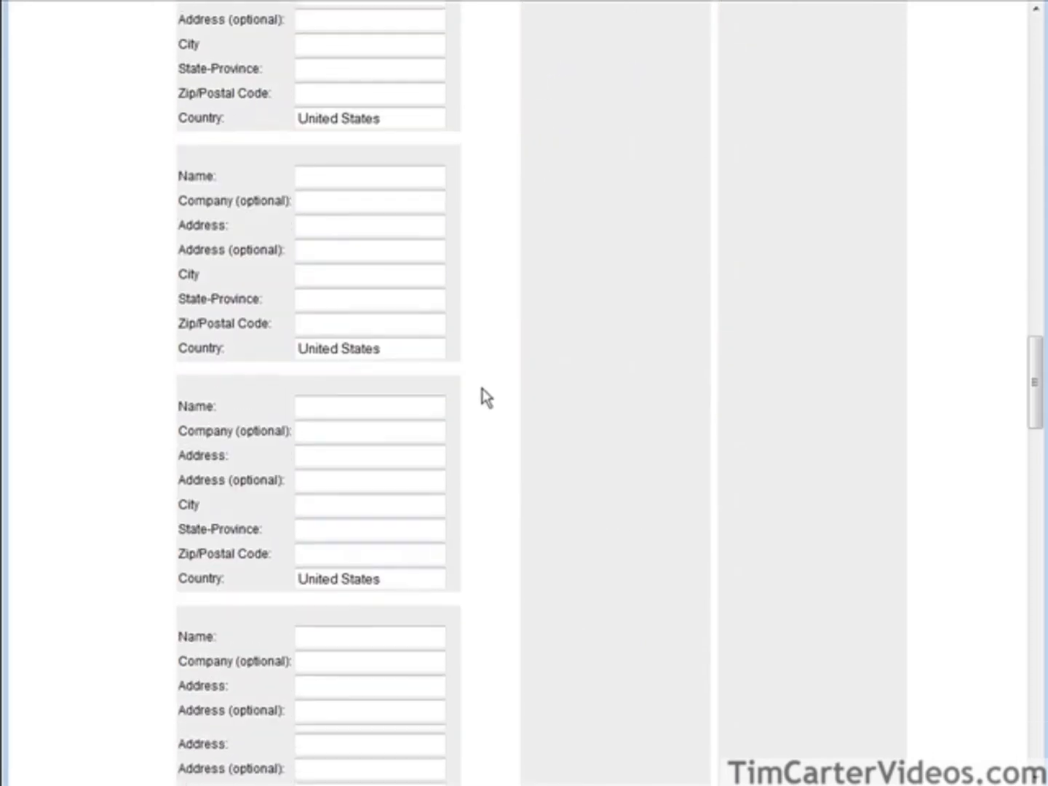
{"action": "scroll", "coordinate": [494, 399], "scroll_direction": "down", "scroll_amount": 10}
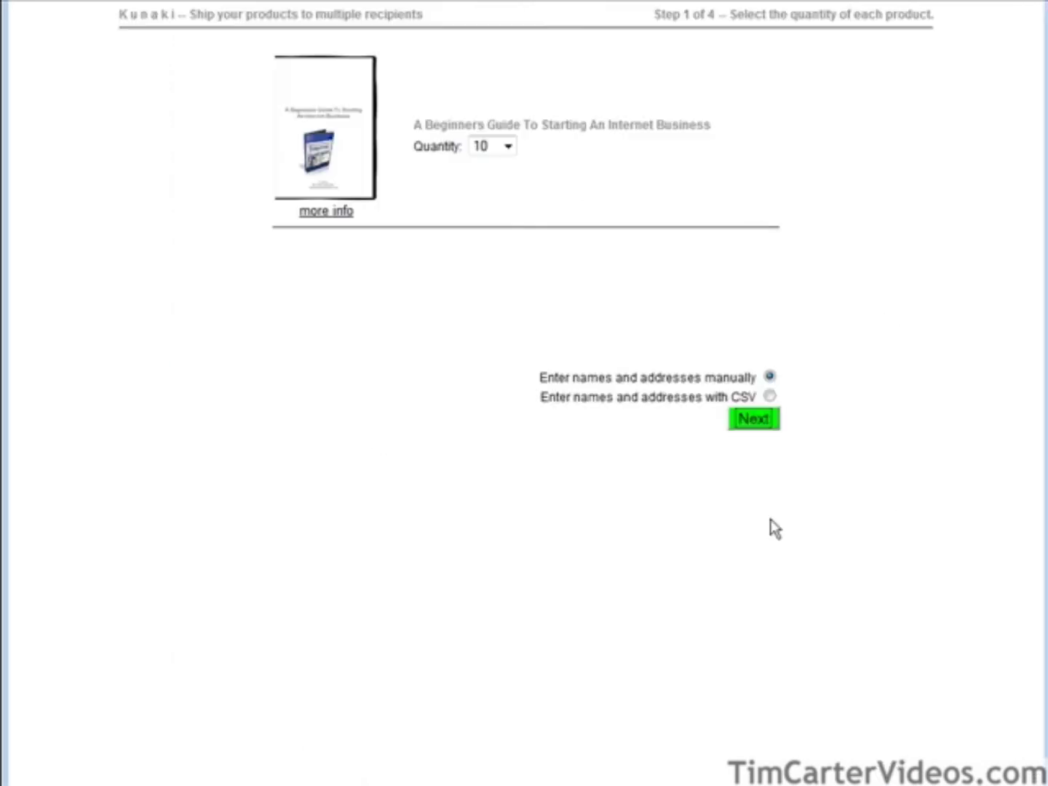
Switch recipient entry to CSV, review the required fields, and keep the comma delimiter.
{"action": "left_click", "coordinate": [769, 396]}
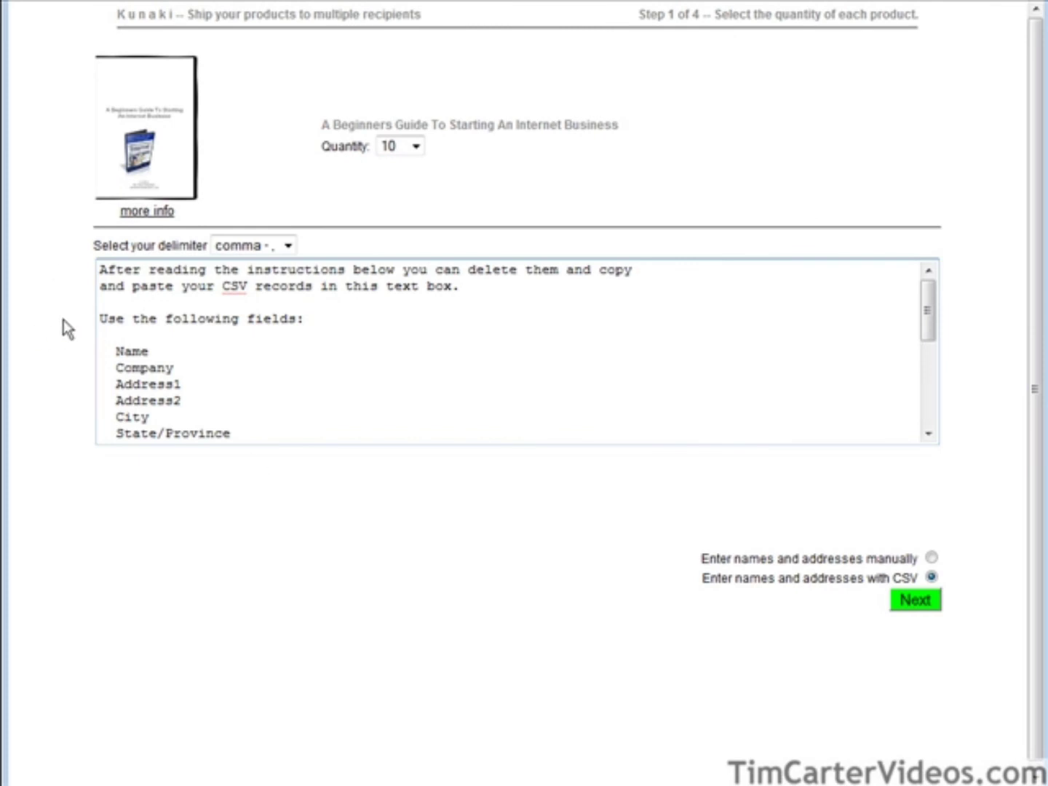
{"action": "scroll", "coordinate": [211, 321], "scroll_direction": "down", "scroll_amount": 1}
{"action": "left_click_drag", "start_coordinate": [106, 299], "coordinate": [273, 362]}
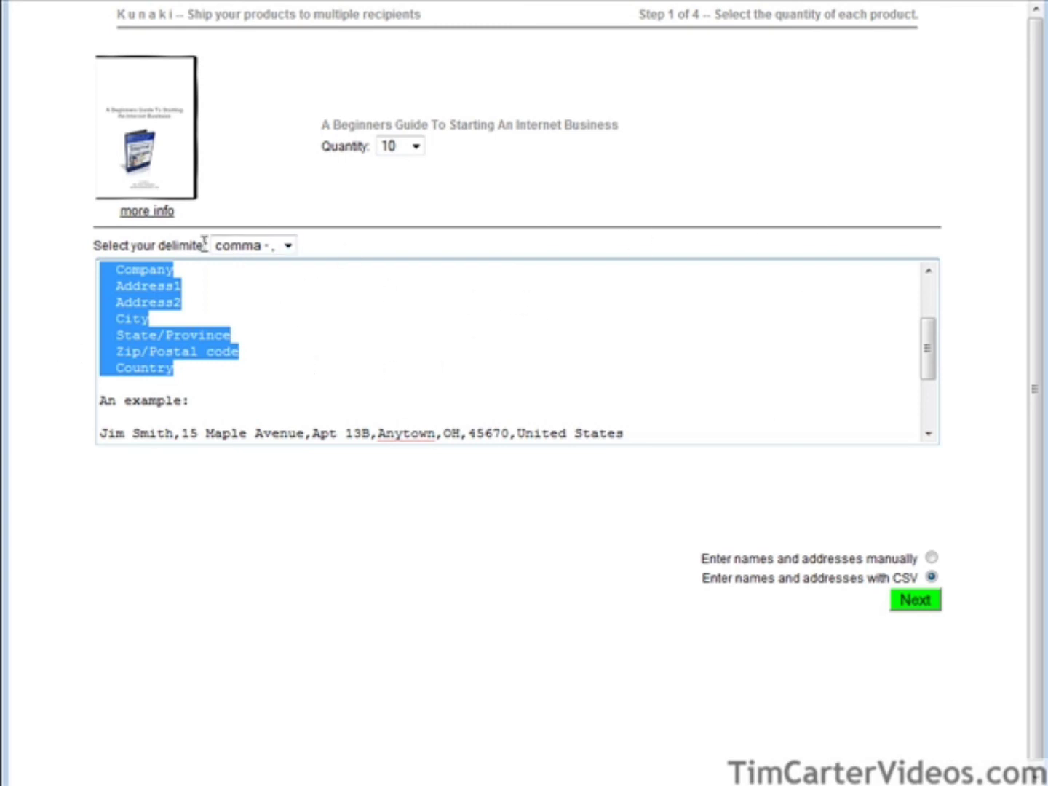
{"action": "left_click", "coordinate": [288, 245]}
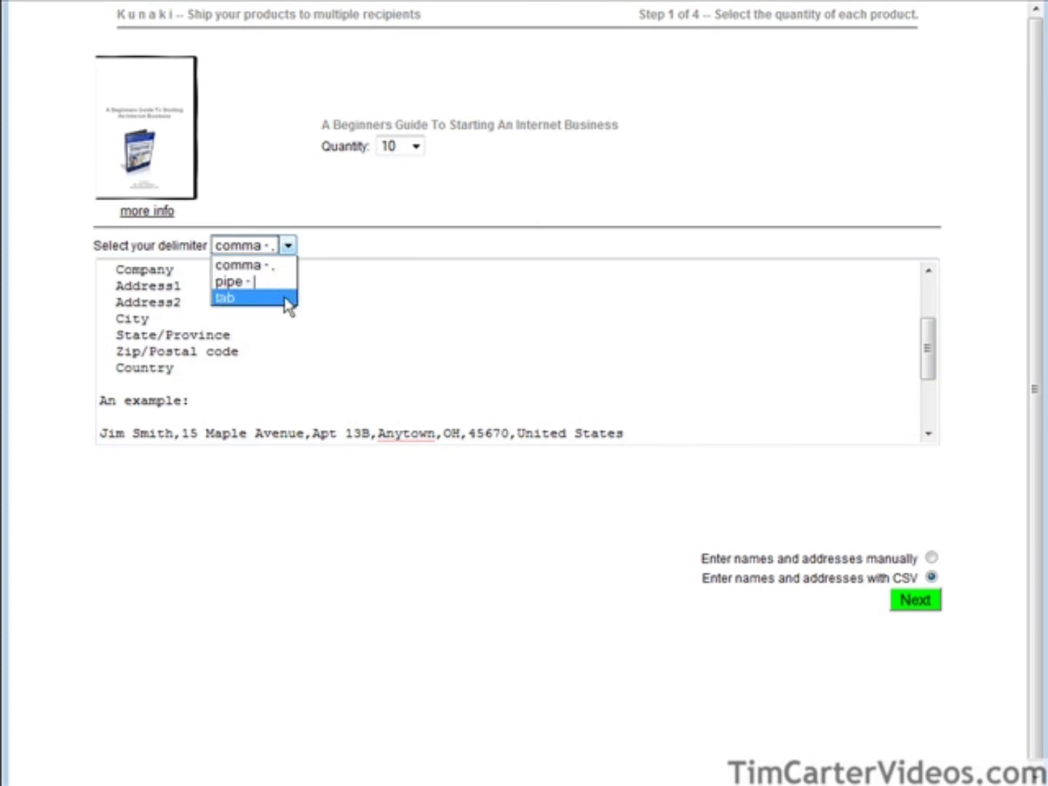
{"action": "left_click", "coordinate": [352, 245]}
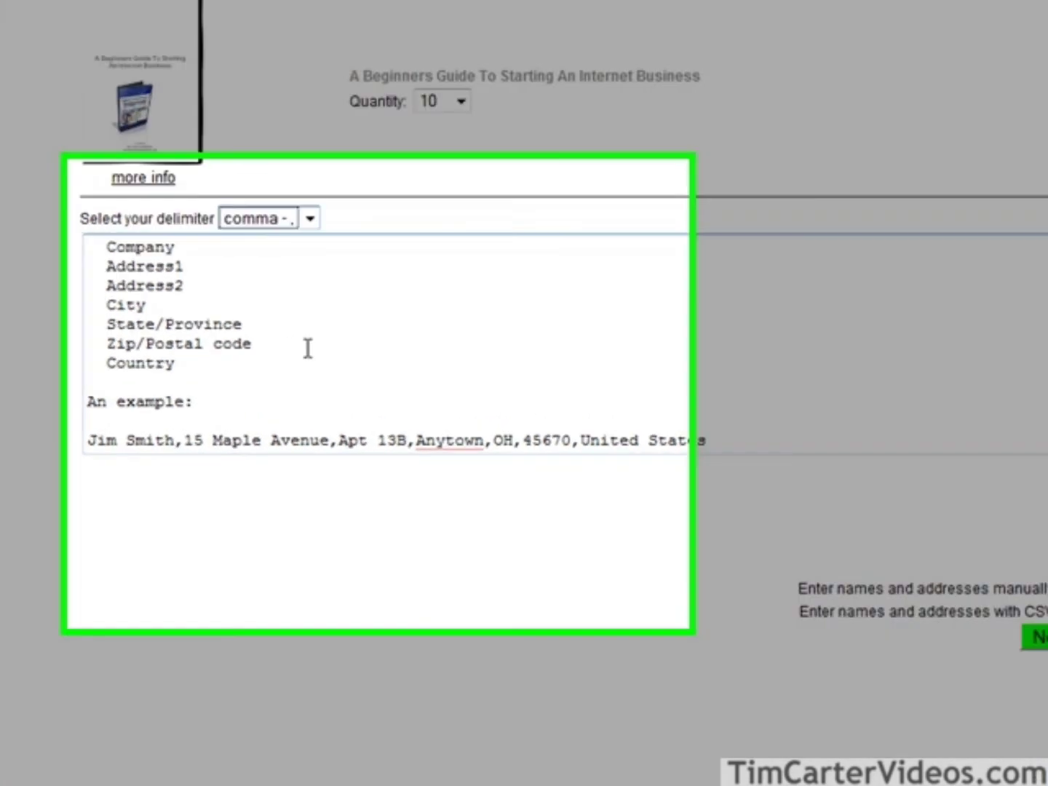
Read the rest of the CSV instructions, return to the account page, and check the HTTP service API.
{"action": "scroll", "coordinate": [286, 355], "scroll_direction": "down", "scroll_amount": 3}
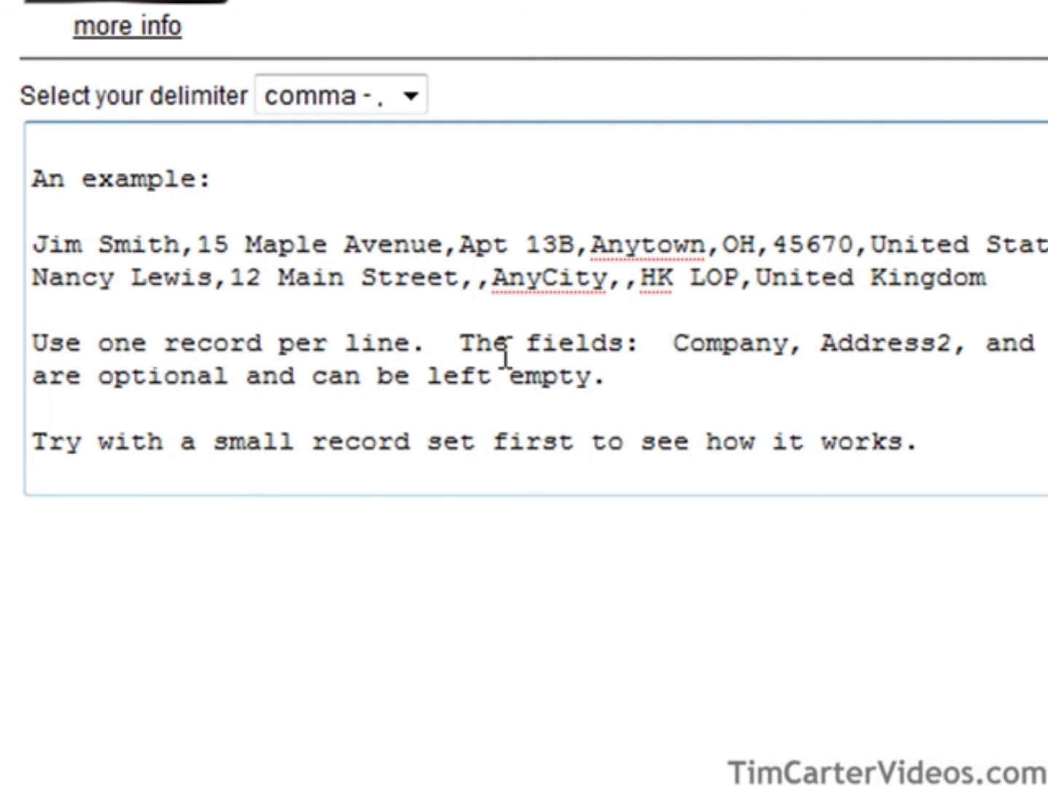
{"action": "scroll", "coordinate": [419, 356], "scroll_direction": "up", "scroll_amount": 4}
{"action": "scroll", "coordinate": [456, 350], "scroll_direction": "down", "scroll_amount": 1}
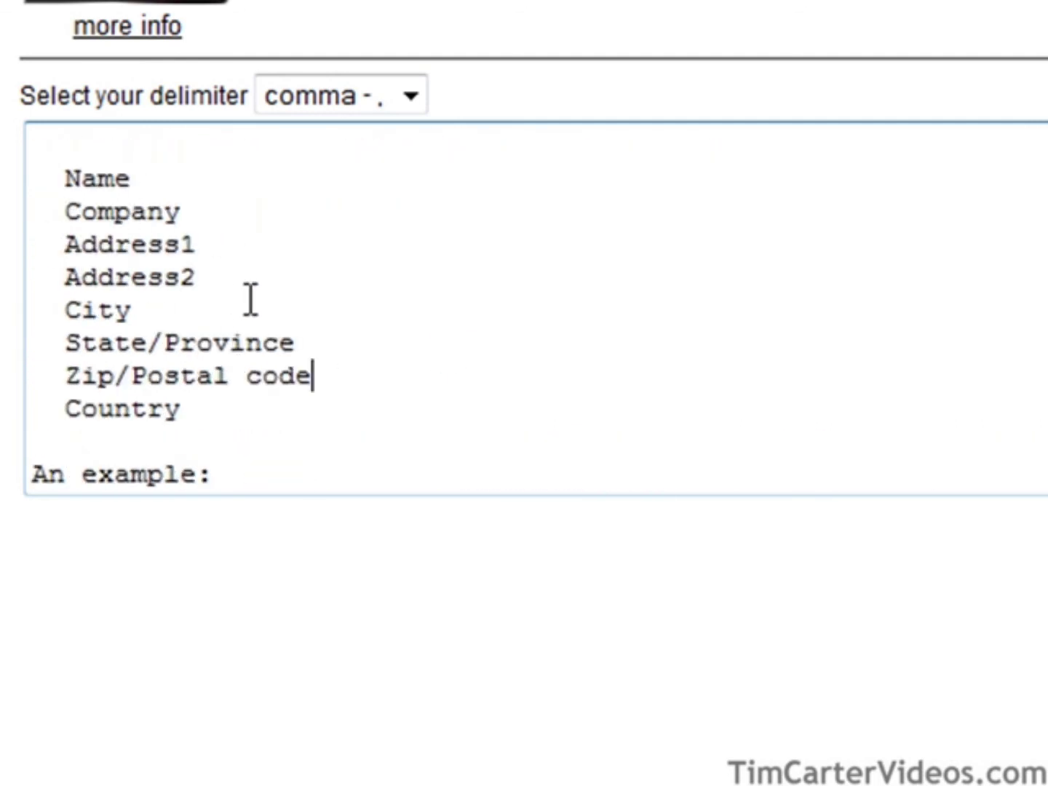
{"action": "scroll", "coordinate": [274, 351], "scroll_direction": "down", "scroll_amount": 5}
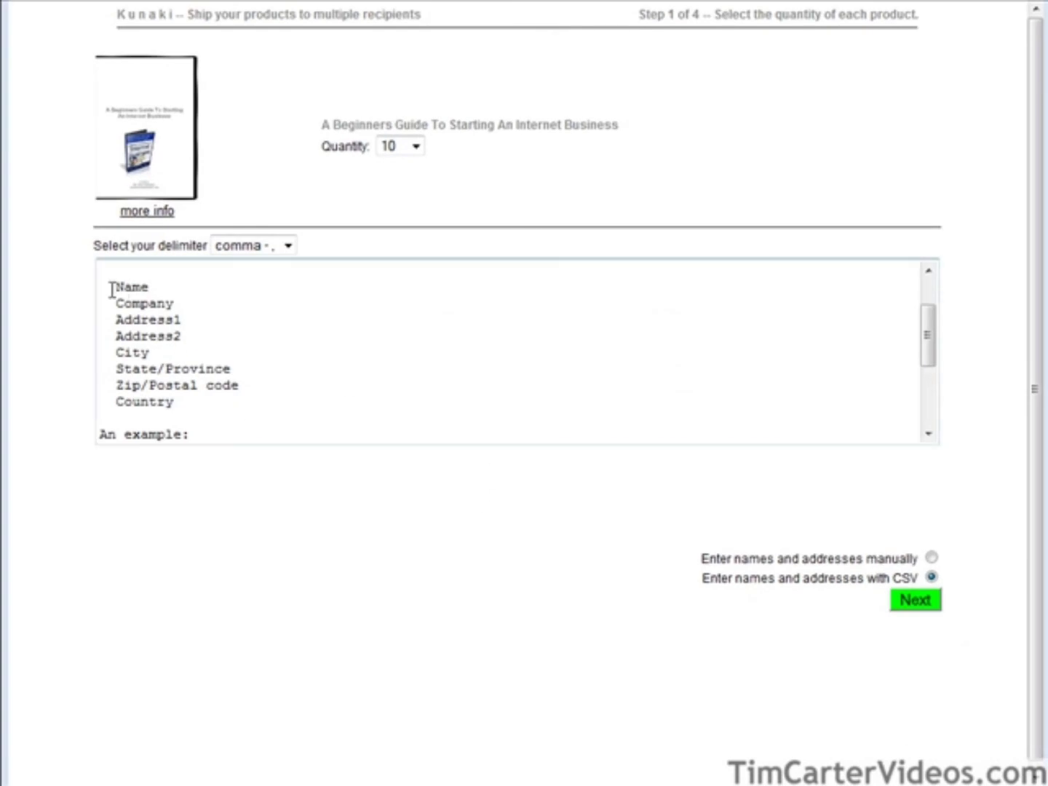
{"action": "scroll", "coordinate": [290, 320], "scroll_direction": "down", "scroll_amount": 3}
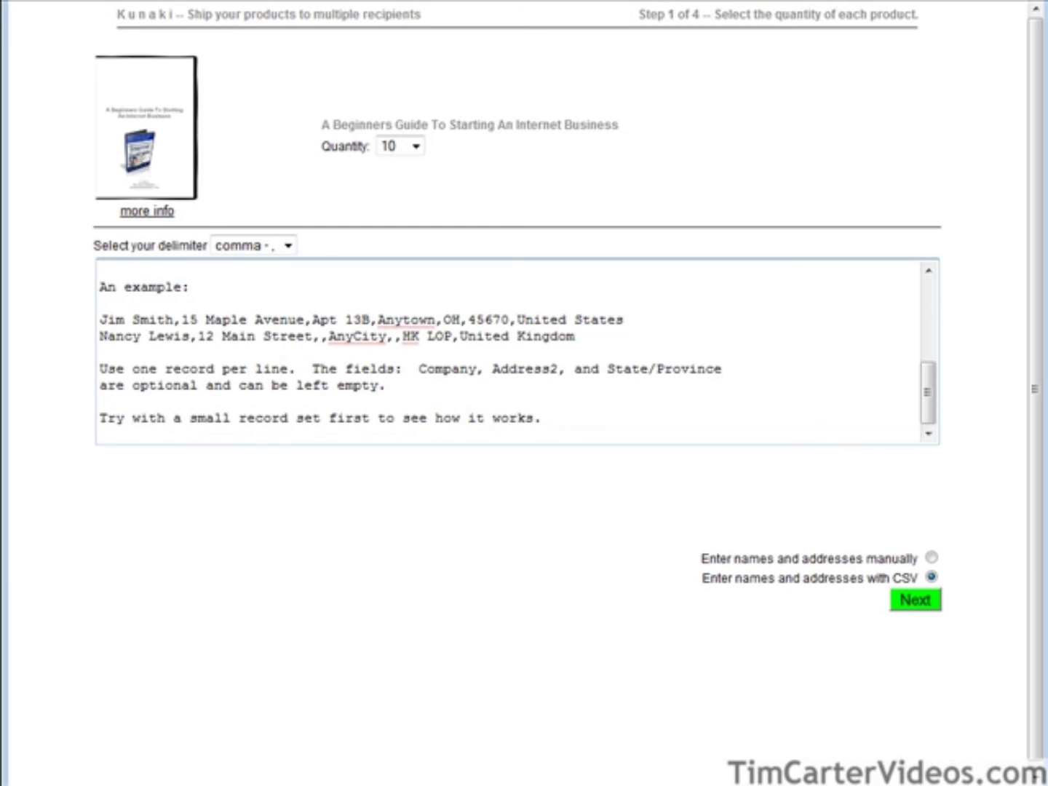
{"action": "key", "text": "alt+Left"}
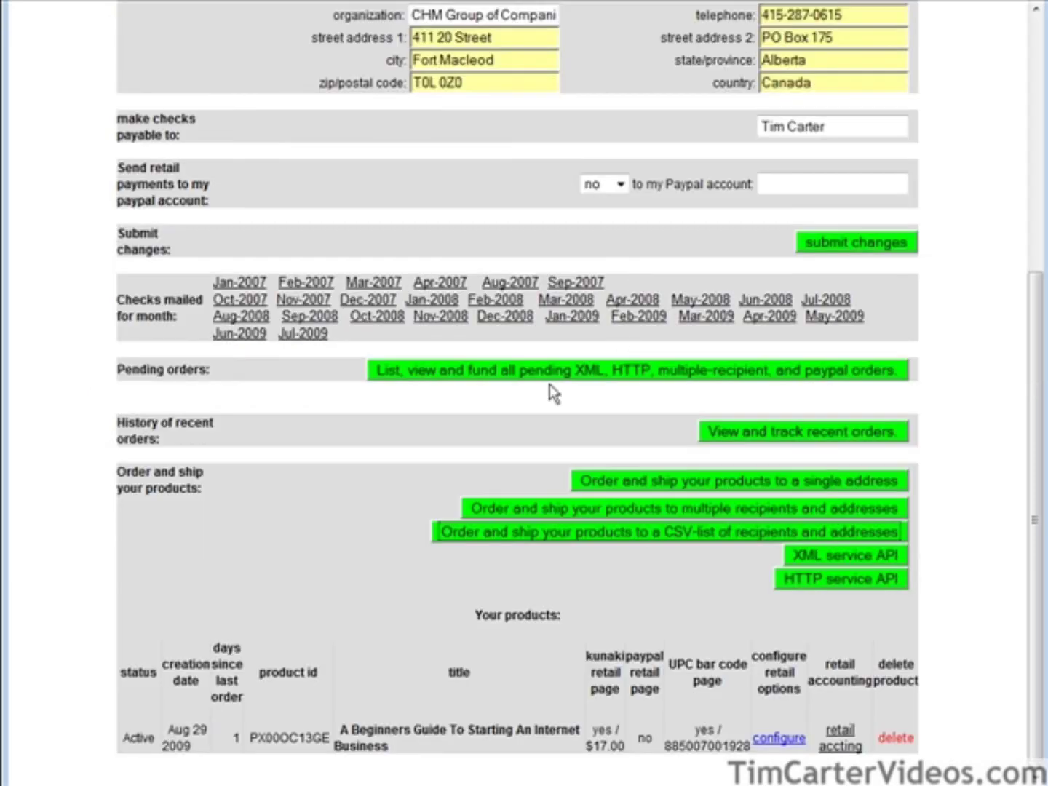
{"action": "left_click", "coordinate": [865, 582]}
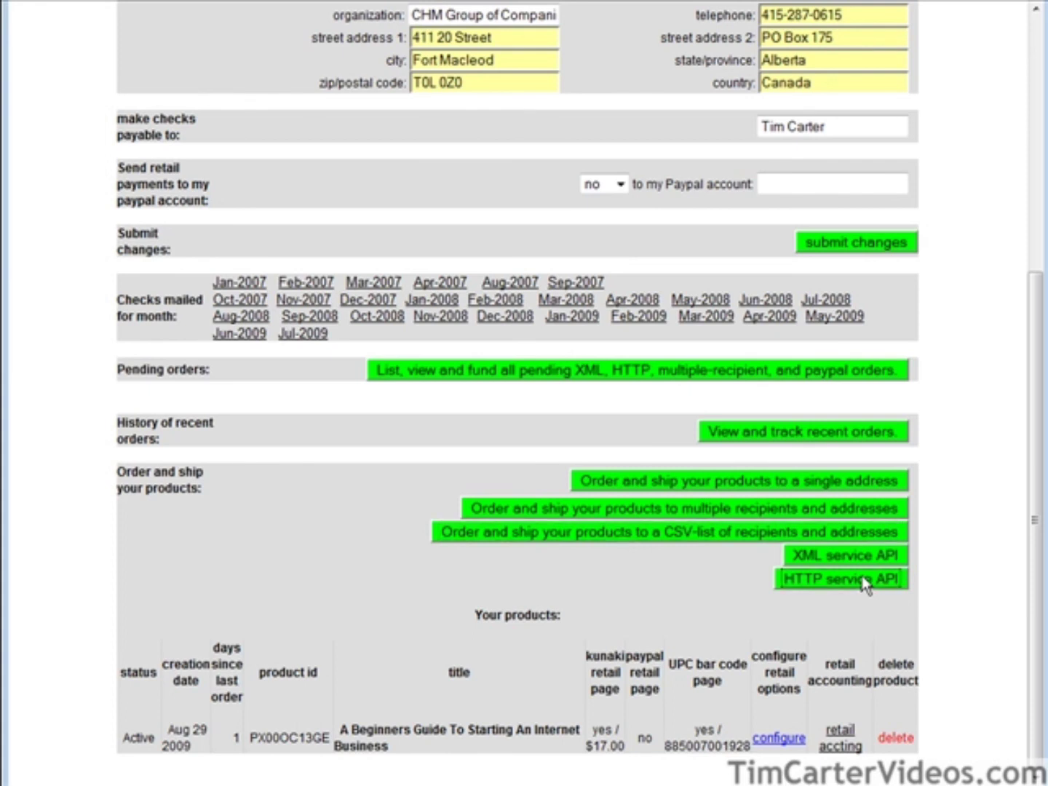
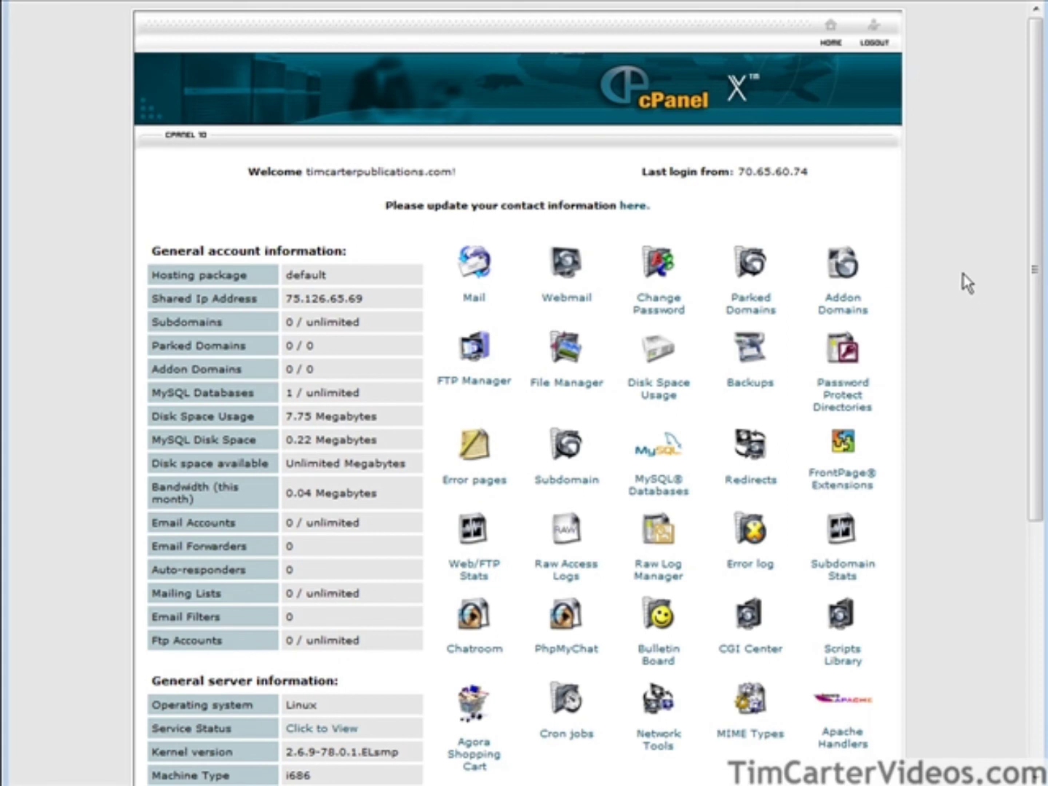
Run a new WordPress installation from Fantastico De Luxe and view the installed blog.
{"action": "scroll", "coordinate": [962, 273], "scroll_direction": "down", "scroll_amount": 5}
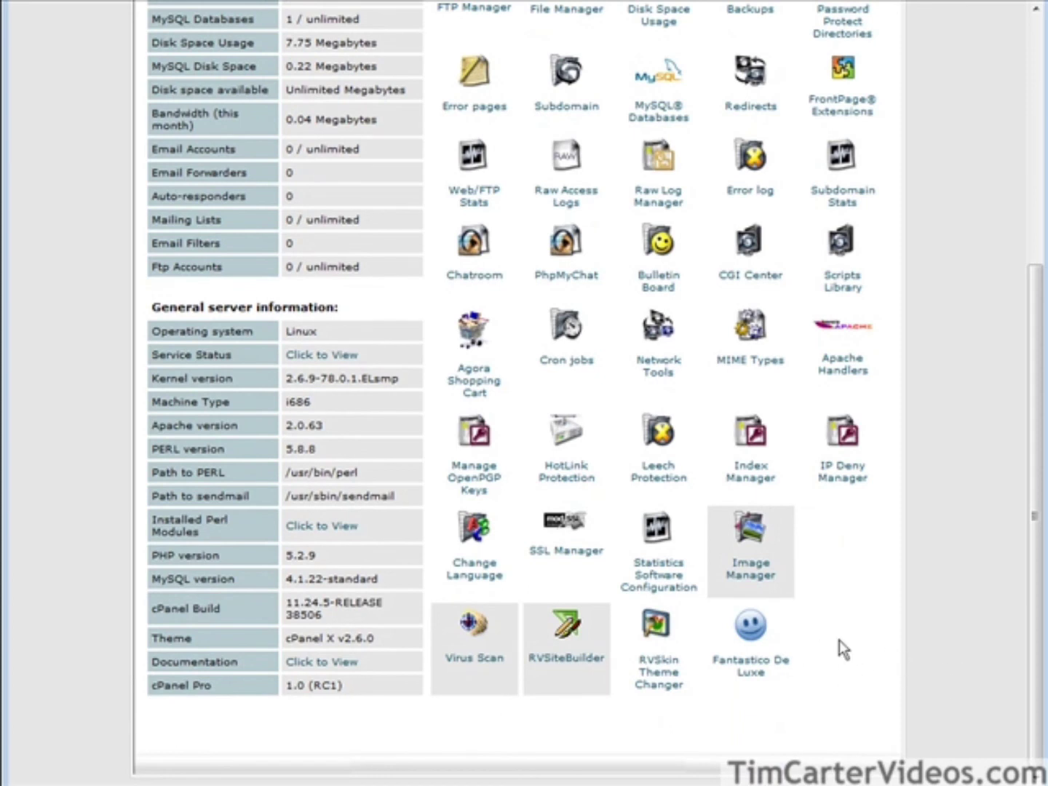
{"action": "left_click", "coordinate": [753, 632]}
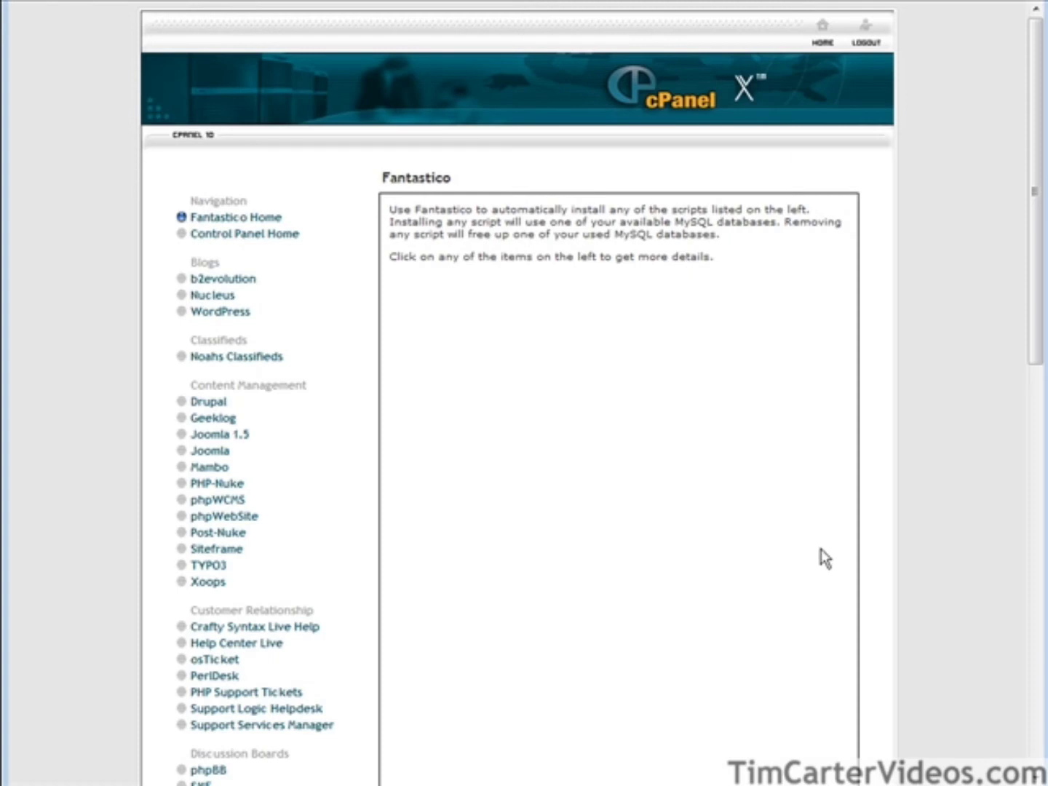
{"action": "left_click", "coordinate": [222, 310]}
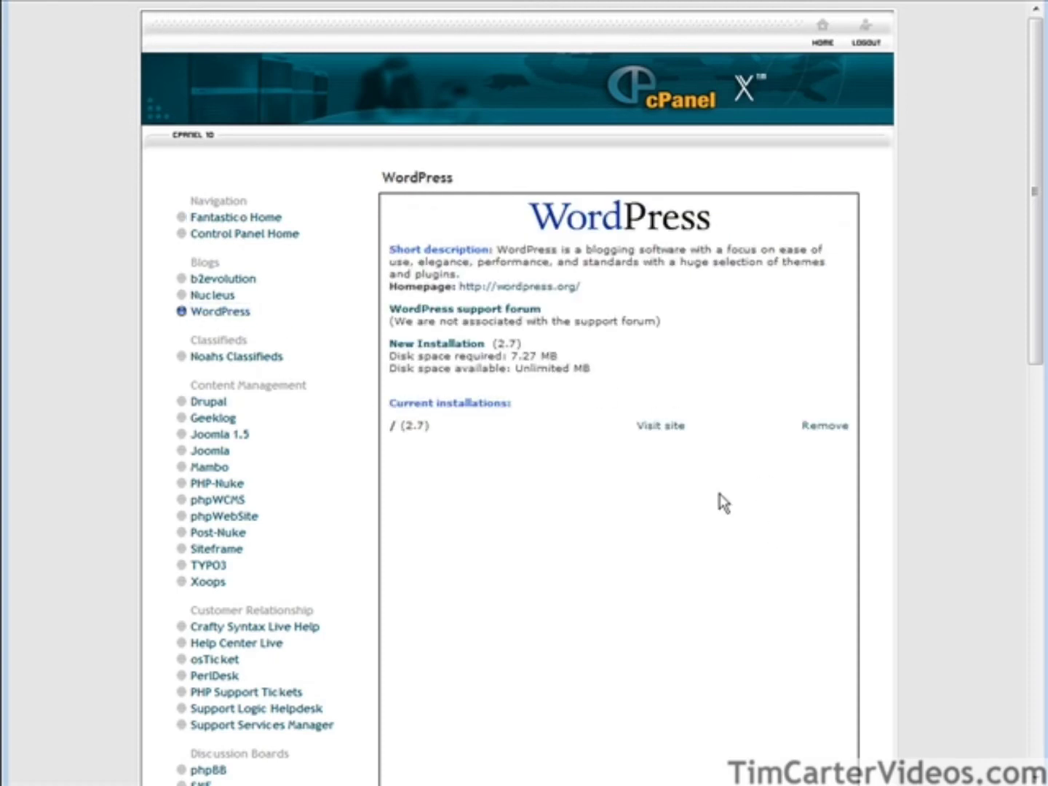
{"action": "left_click", "coordinate": [433, 347]}
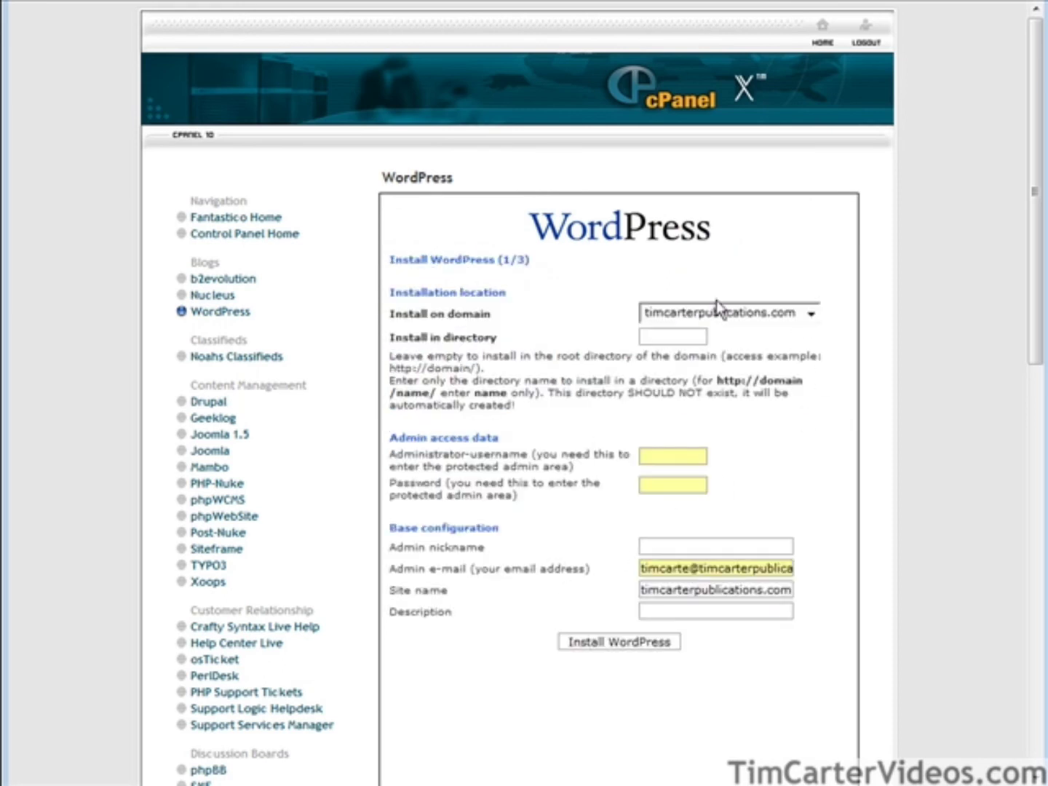
{"action": "scroll", "coordinate": [808, 599], "scroll_direction": "down", "scroll_amount": 3}
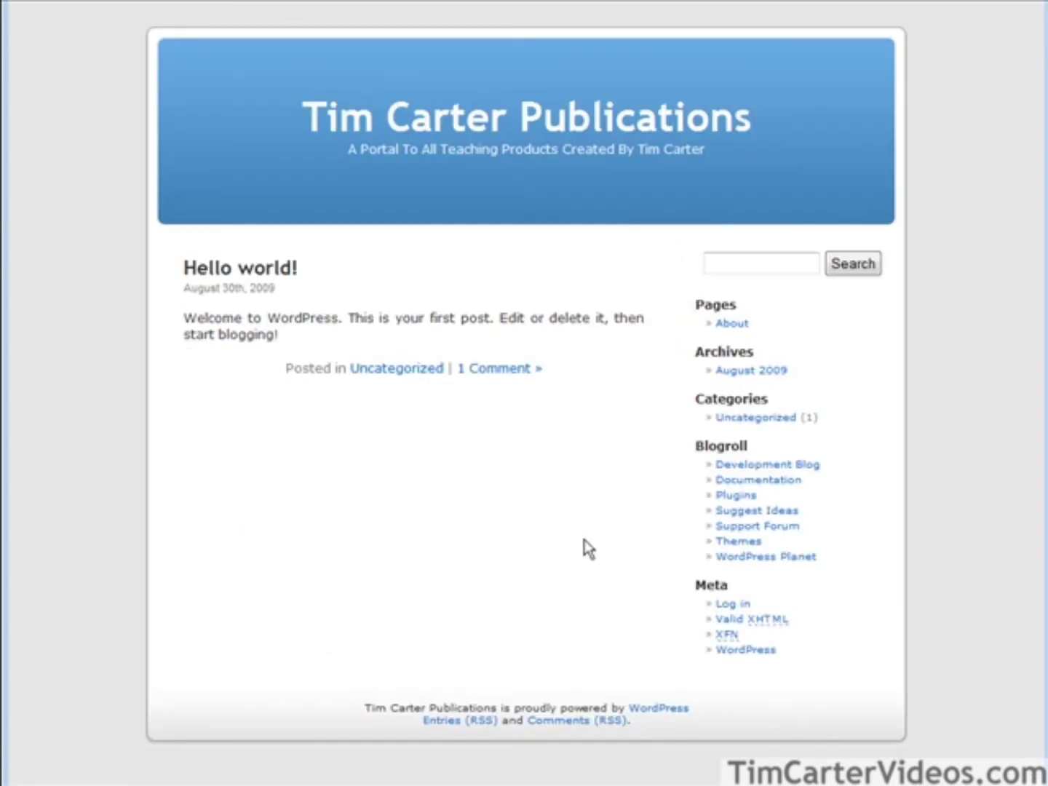
Log in to the WordPress admin and open the Pages list.
{"action": "left_click", "coordinate": [727, 604]}
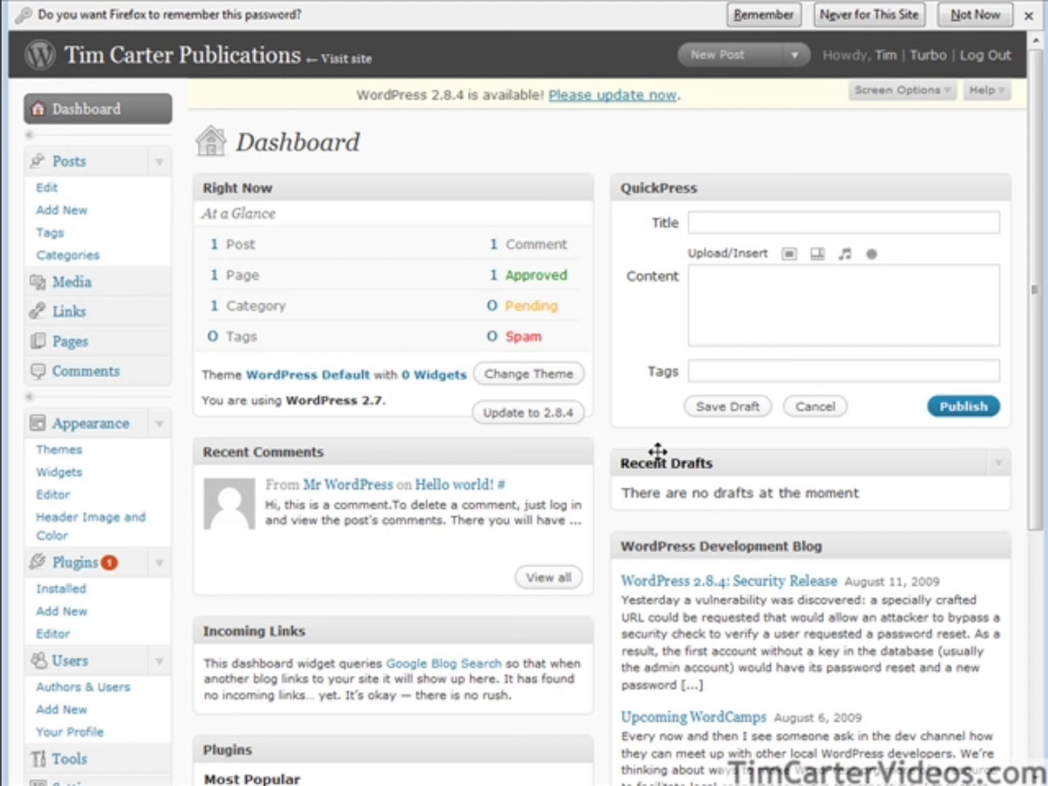
{"action": "left_click", "coordinate": [73, 343]}
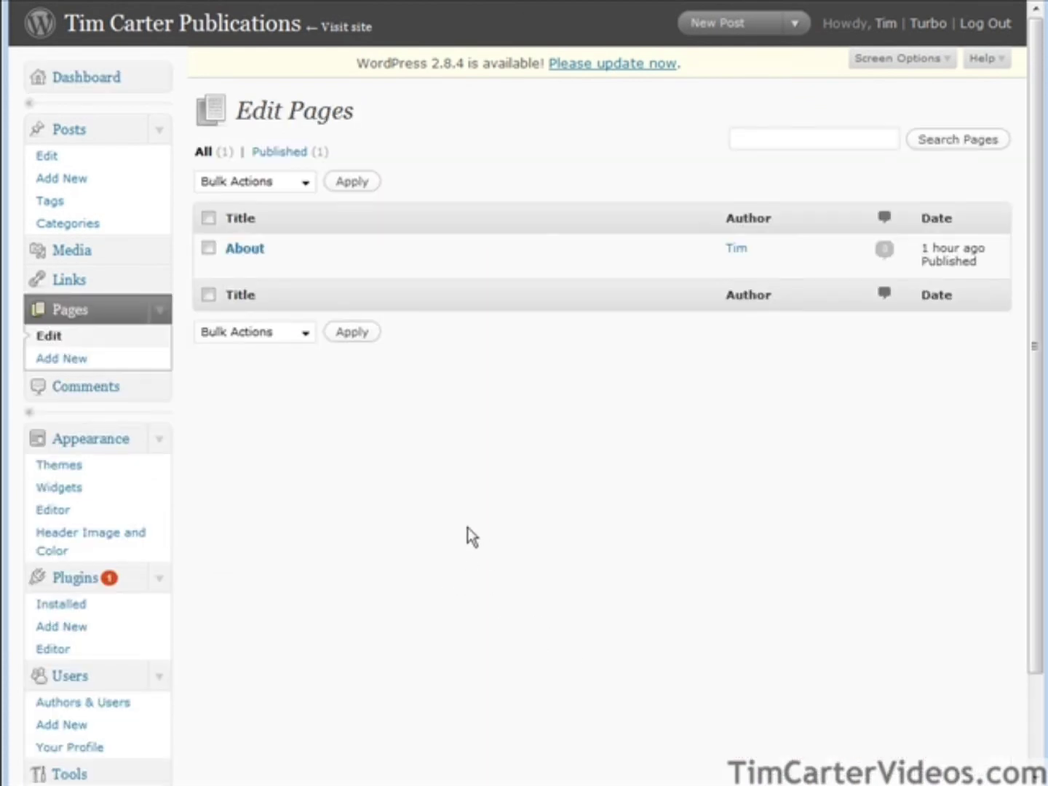
Add a page titled 'Welcome To Tim Carter Publications' with a line about Tim Carter's teaching products.
{"action": "left_click", "coordinate": [62, 359]}
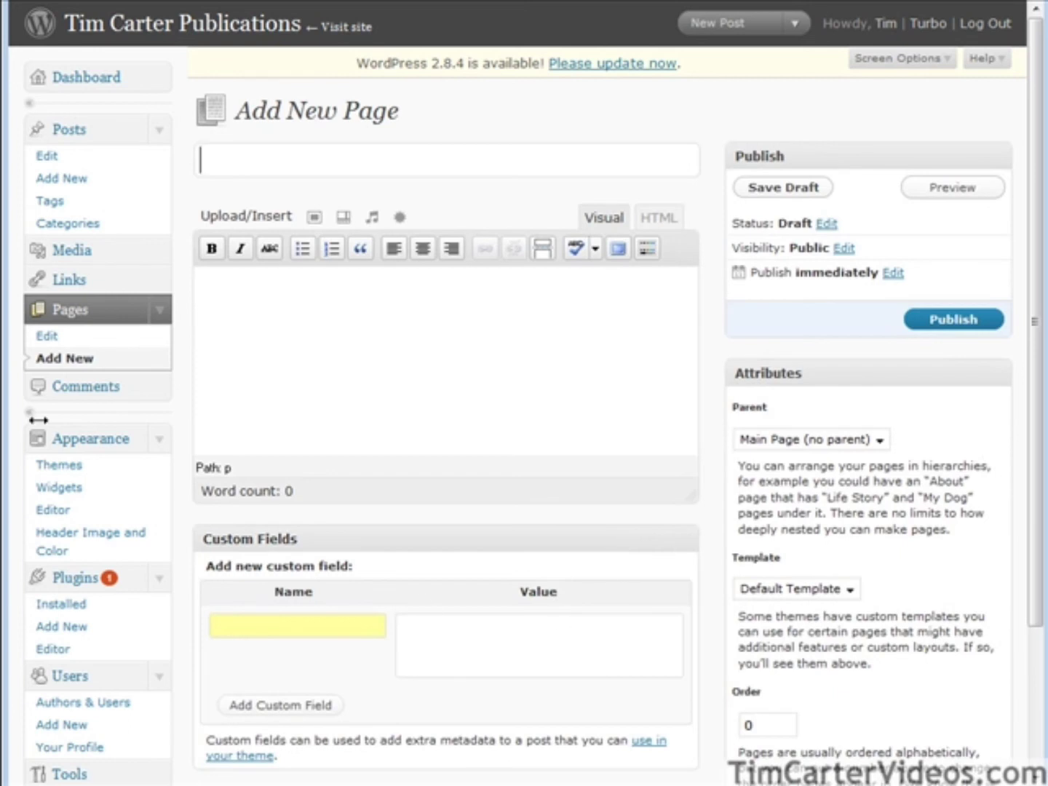
{"action": "left_click", "coordinate": [249, 161]}
{"action": "type", "text": "Welcome To Tim Carter Publications"}
{"action": "key", "text": "Tab"}
{"action": "type", "text": "This is where you will find all teaching products created by Tim Carter"}
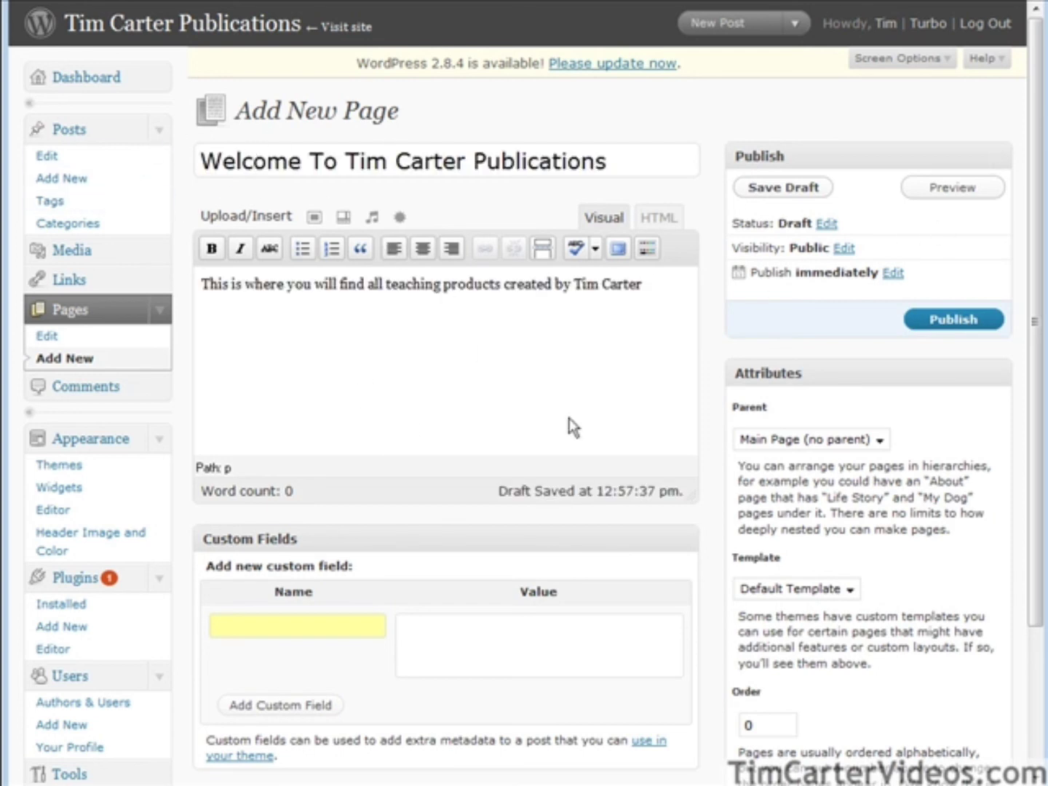
Turn off comments and pings for the welcome page and publish it.
{"action": "scroll", "coordinate": [663, 392], "scroll_direction": "down", "scroll_amount": 3}
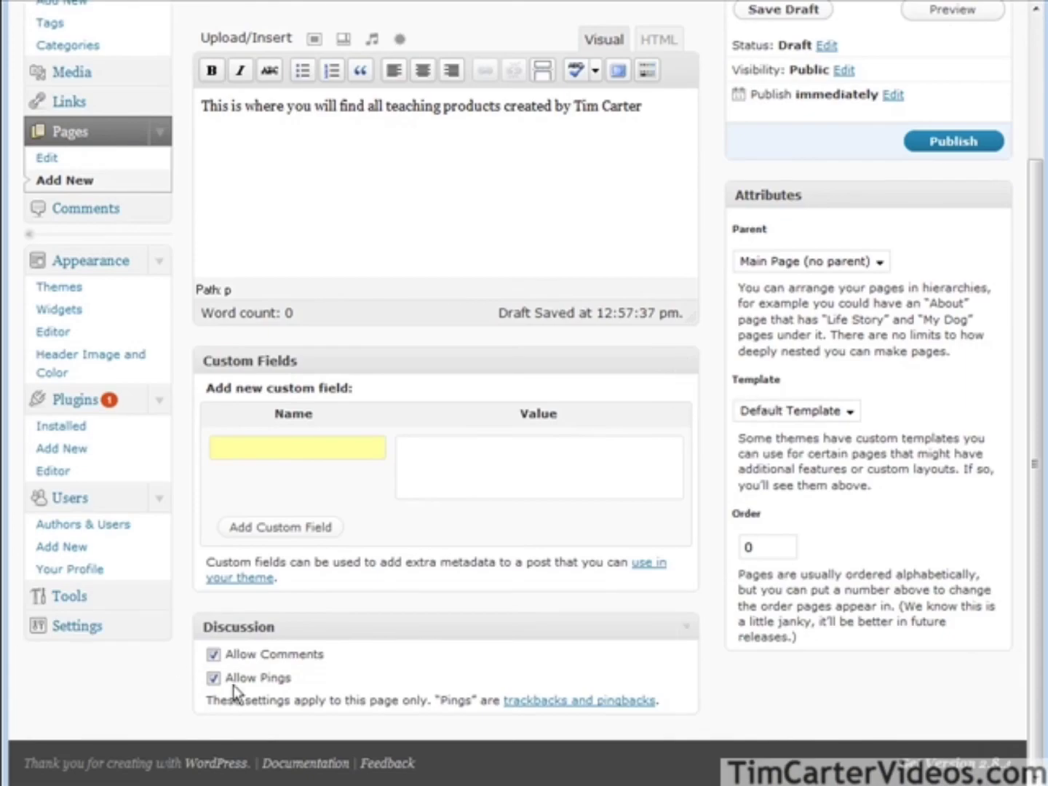
{"action": "left_click", "coordinate": [214, 654]}
{"action": "left_click", "coordinate": [213, 677]}
{"action": "scroll", "coordinate": [642, 675], "scroll_direction": "up", "scroll_amount": 3}
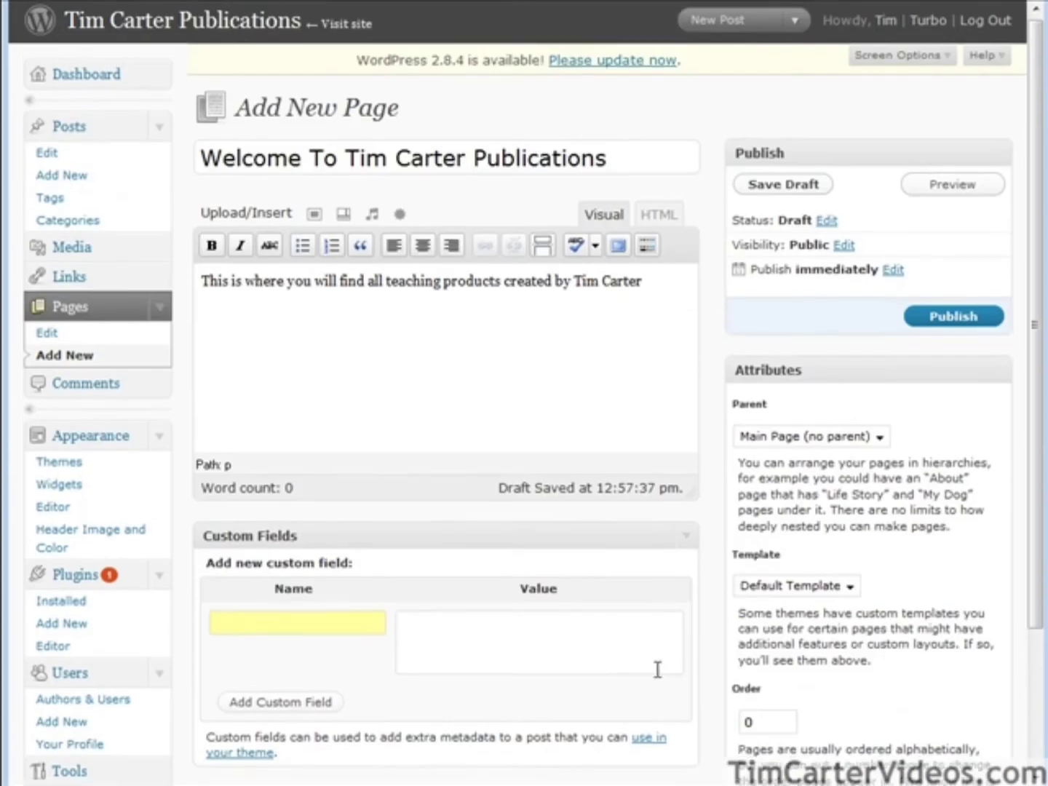
{"action": "left_click", "coordinate": [970, 325]}
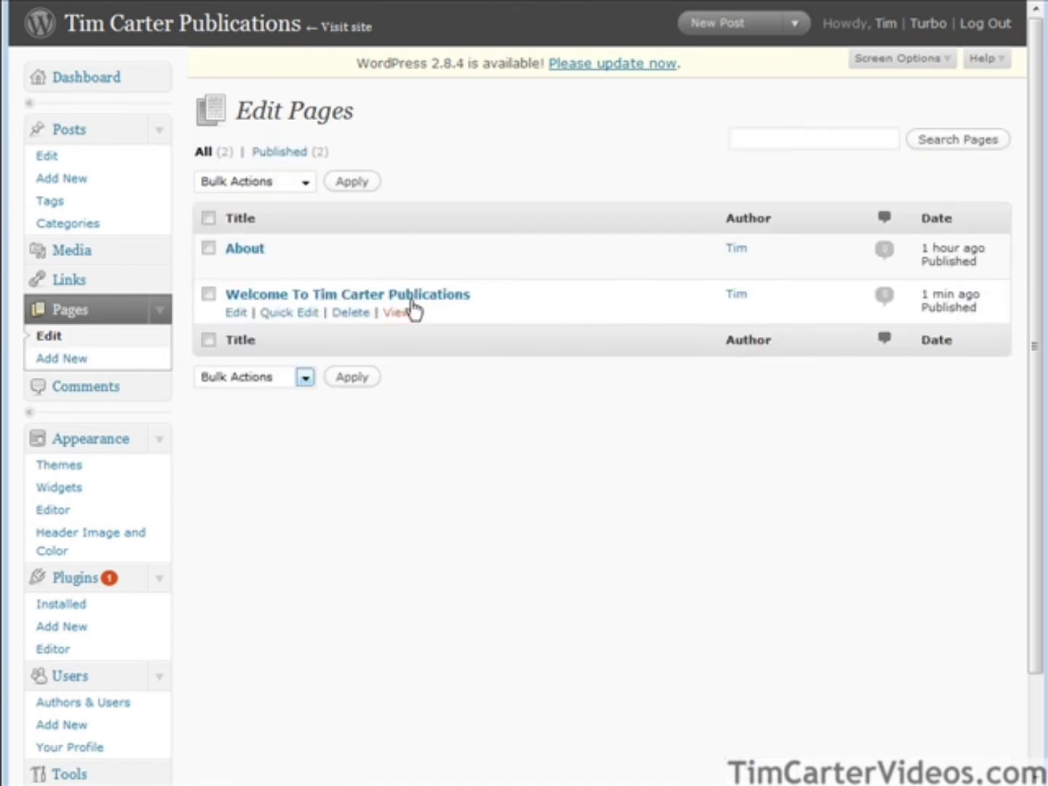
Delete the default About page with the Delete bulk action.
{"action": "left_click", "coordinate": [208, 248]}
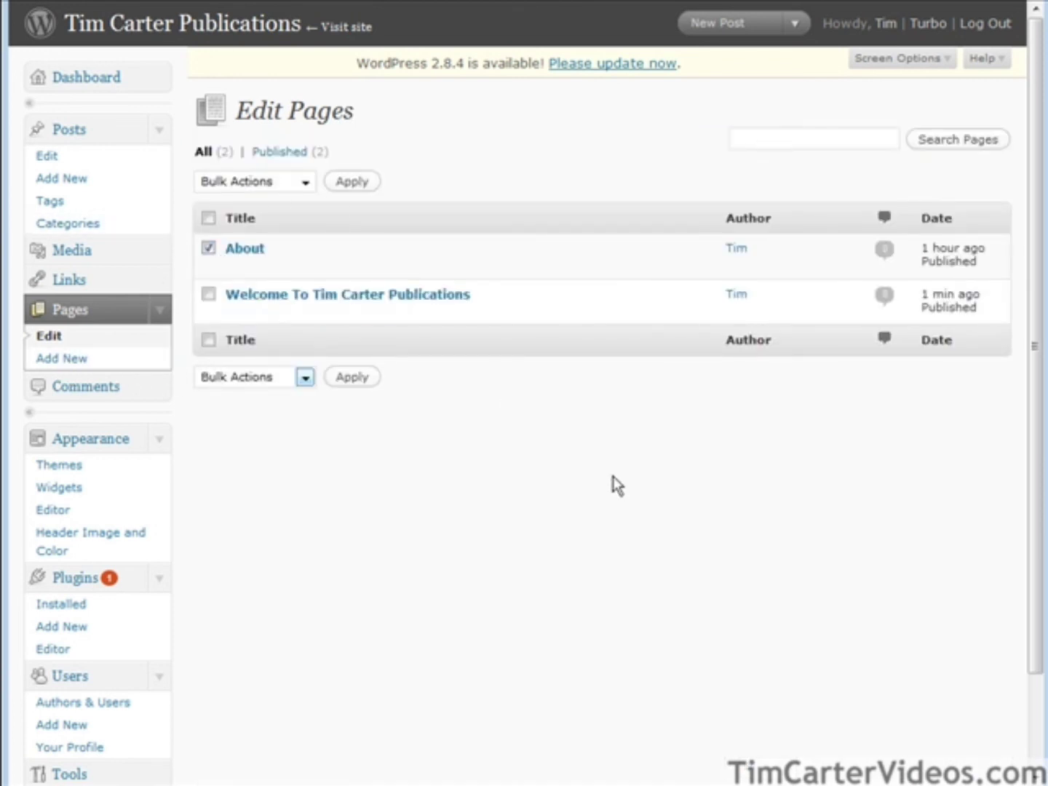
{"action": "left_click", "coordinate": [269, 379]}
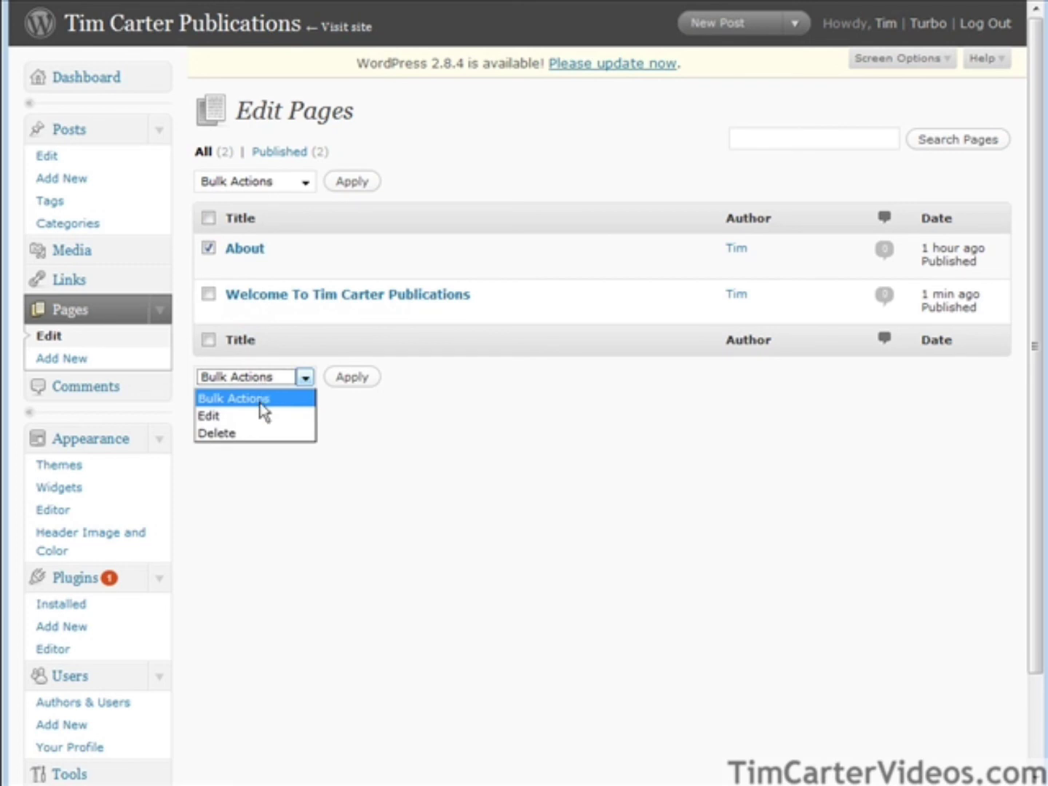
{"action": "left_click", "coordinate": [267, 433]}
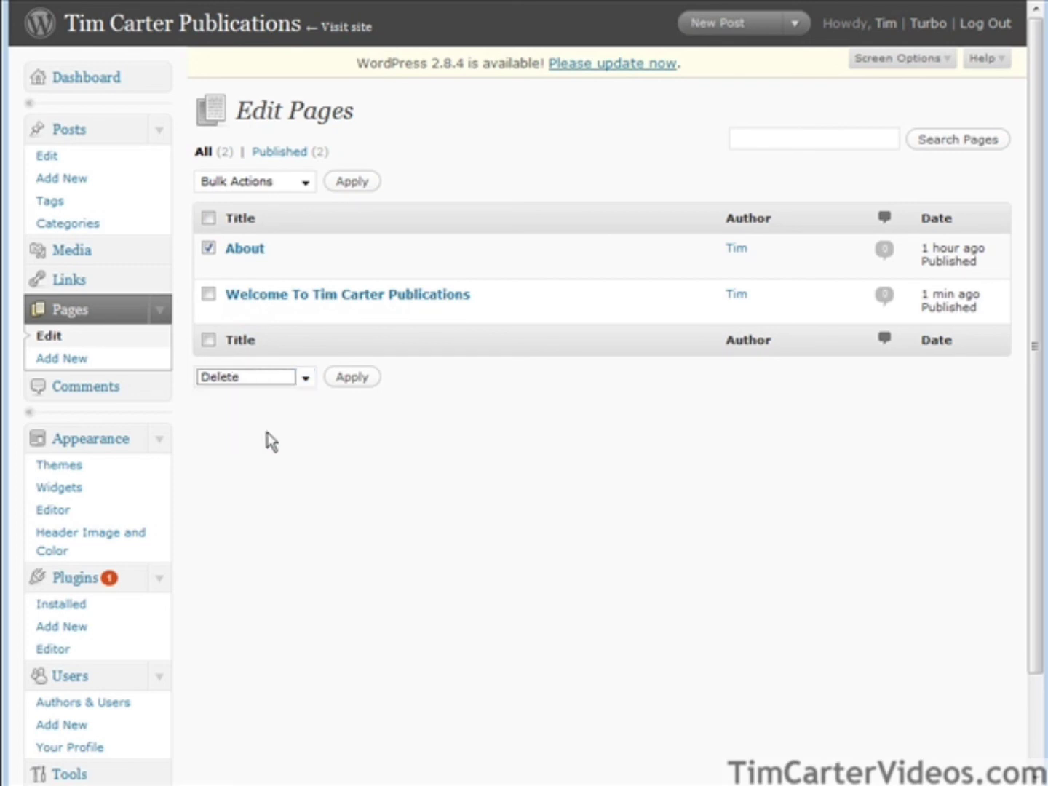
{"action": "left_click", "coordinate": [352, 376]}
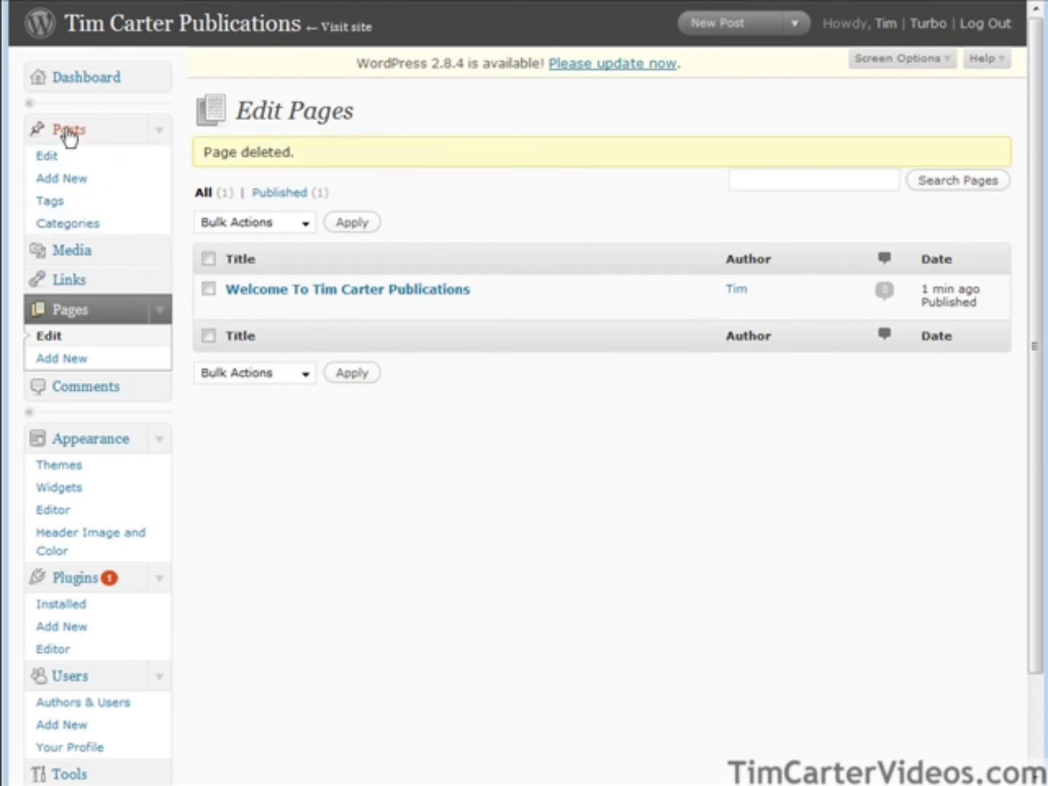
Select all posts and bulk-delete the default 'Hello world!' post.
{"action": "left_click", "coordinate": [346, 311]}
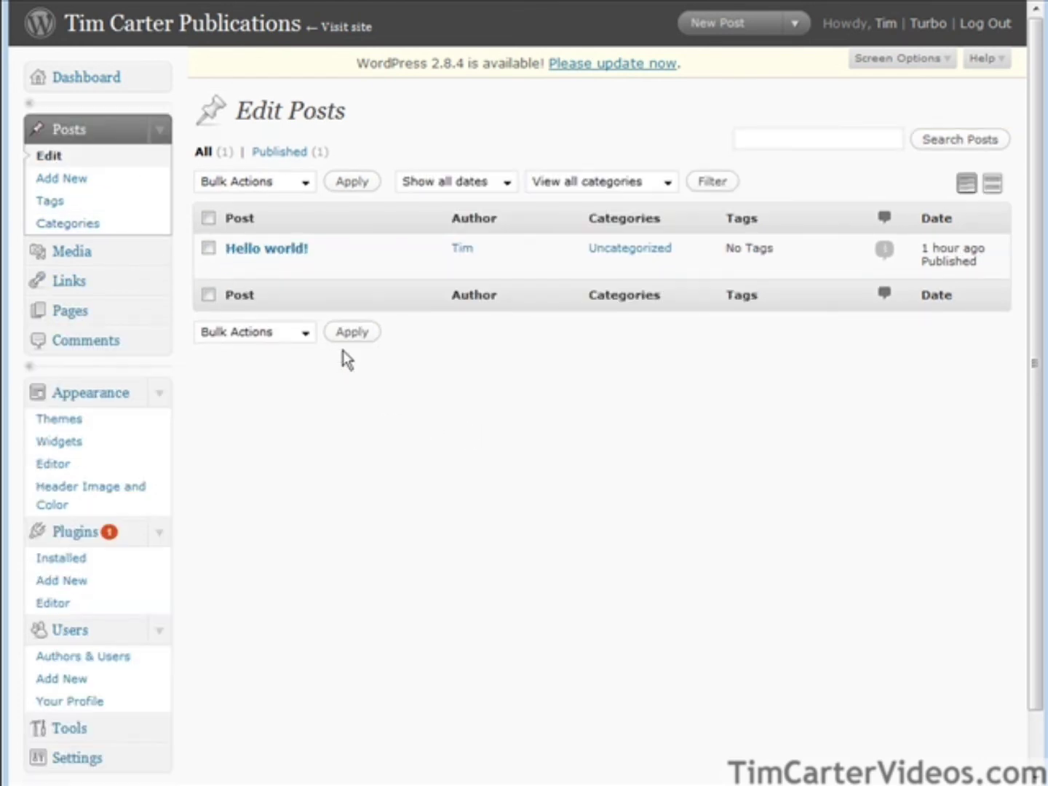
{"action": "left_click", "coordinate": [43, 159]}
{"action": "mouse_move", "coordinate": [255, 267]}
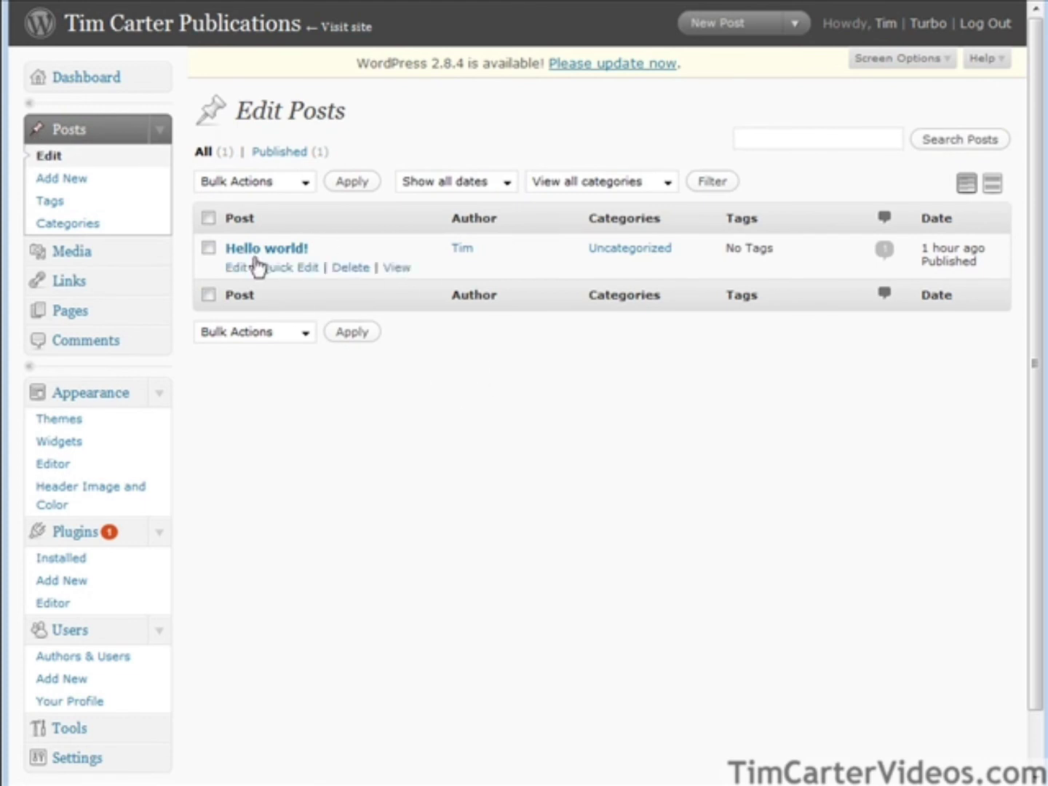
{"action": "left_click", "coordinate": [207, 218]}
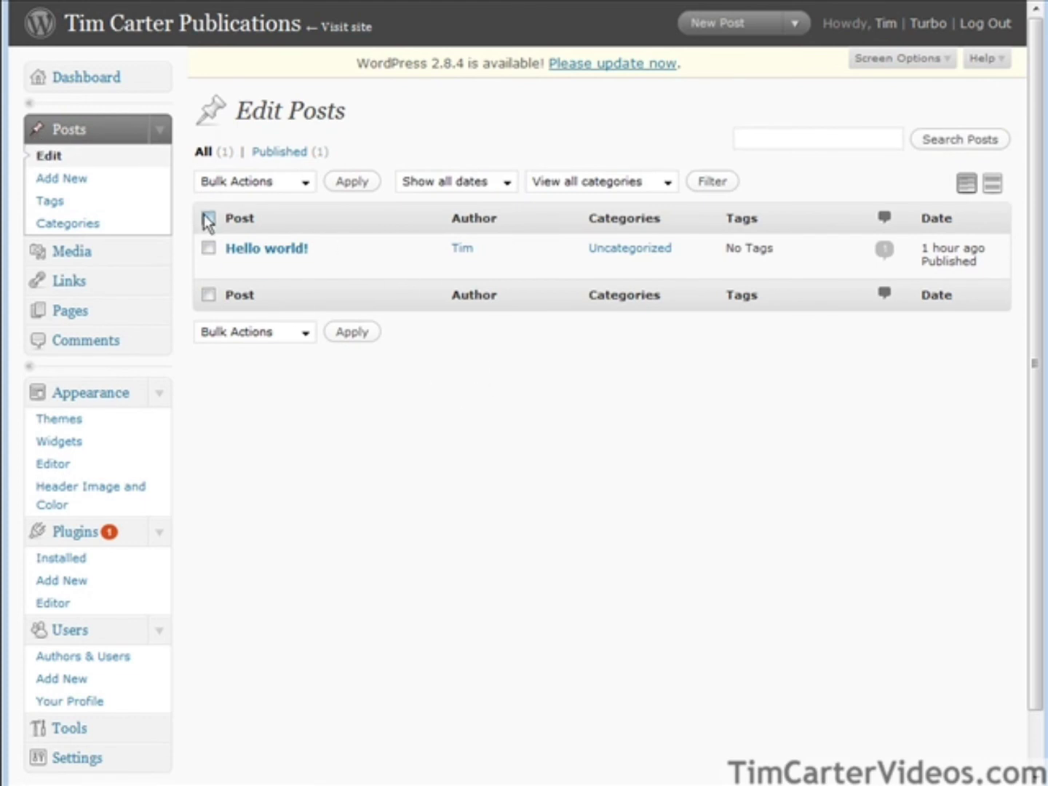
{"action": "left_click", "coordinate": [267, 340]}
{"action": "left_click", "coordinate": [273, 389]}
{"action": "left_click", "coordinate": [348, 337]}
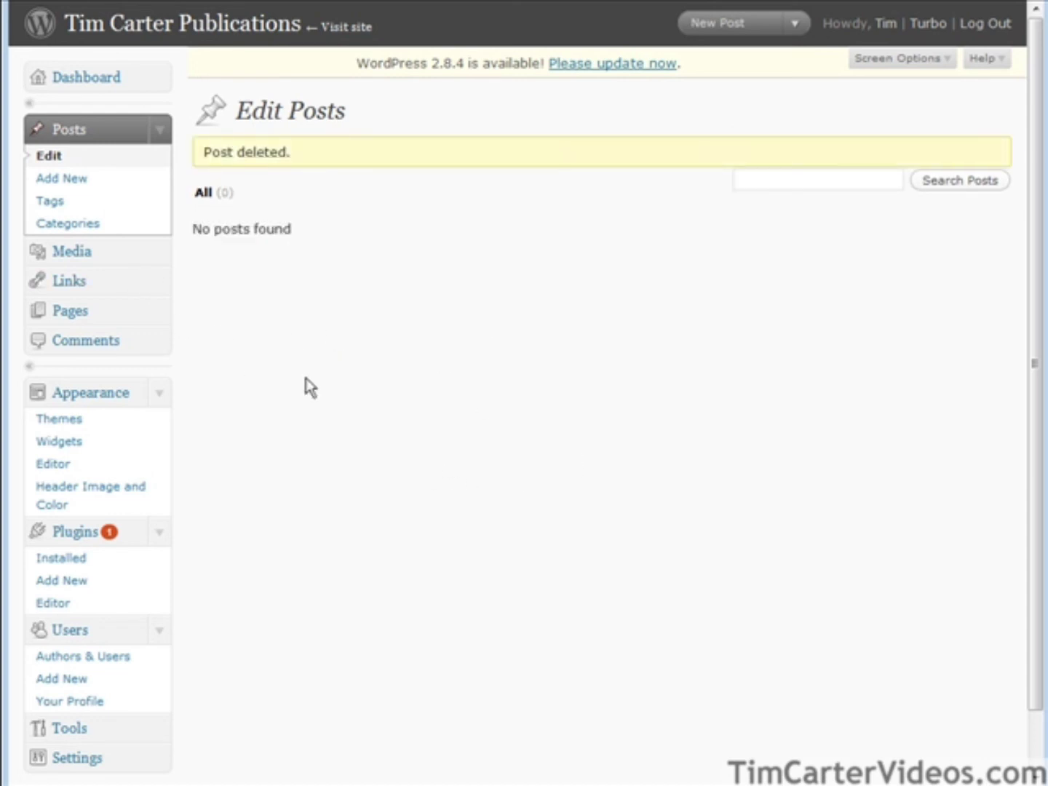
{"action": "scroll", "coordinate": [219, 417], "scroll_direction": "down", "scroll_amount": 2}
{"action": "scroll", "coordinate": [284, 413], "scroll_direction": "up", "scroll_amount": 2}
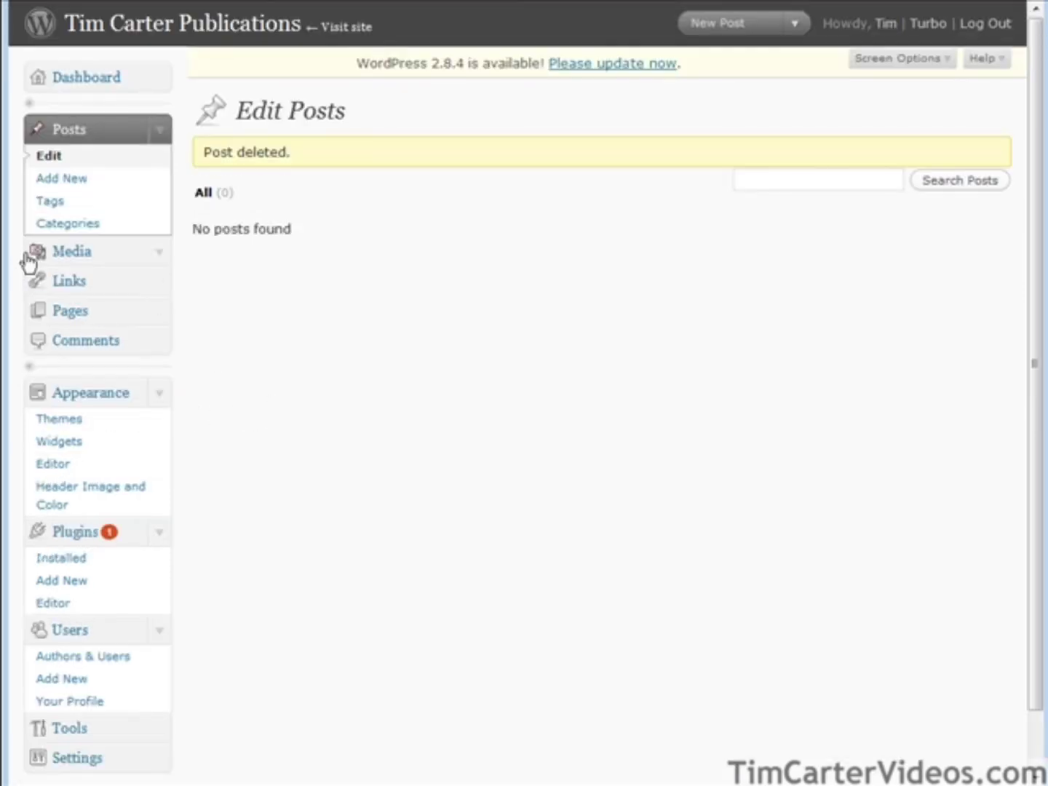
Add a post category named 'Internet Business' under Posts > Categories.
{"action": "left_click", "coordinate": [69, 182]}
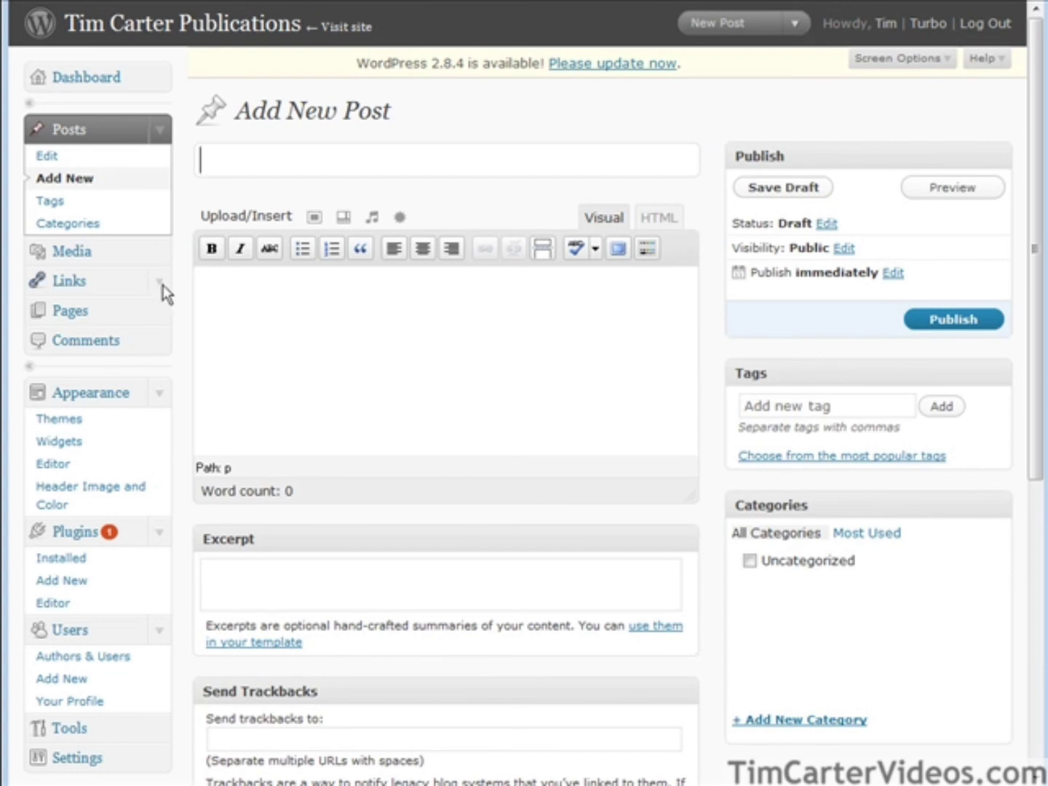
{"action": "scroll", "coordinate": [182, 360], "scroll_direction": "down", "scroll_amount": 3}
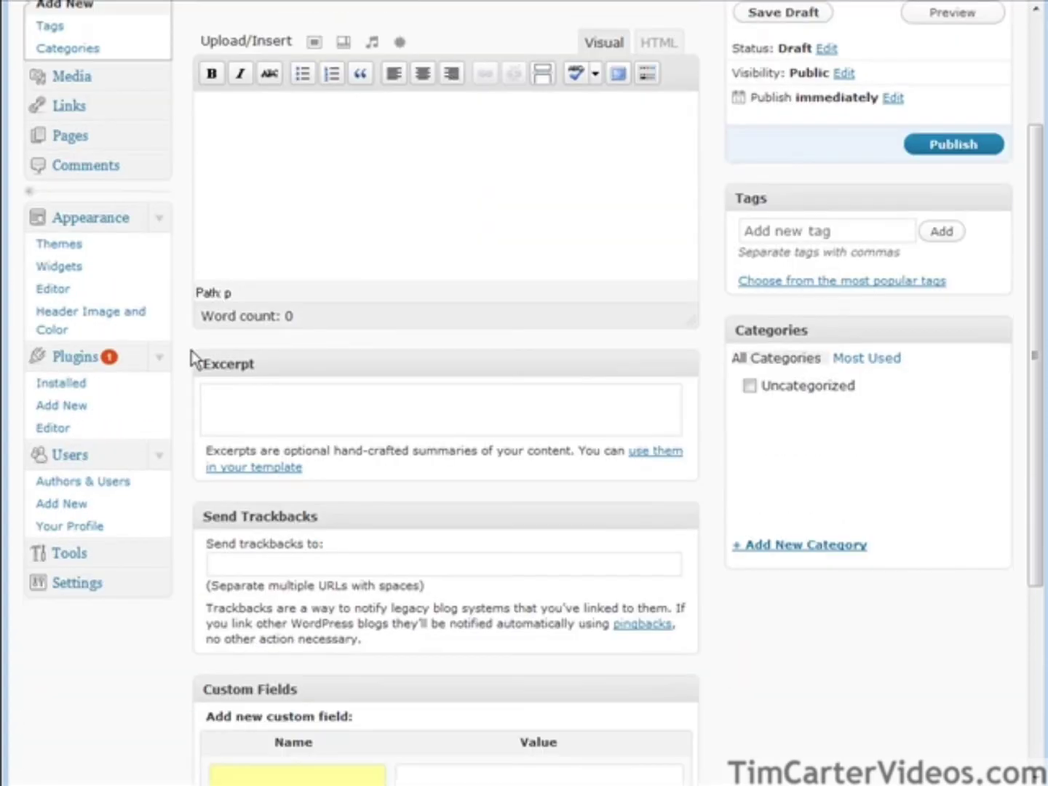
{"action": "scroll", "coordinate": [191, 358], "scroll_direction": "up", "scroll_amount": 2}
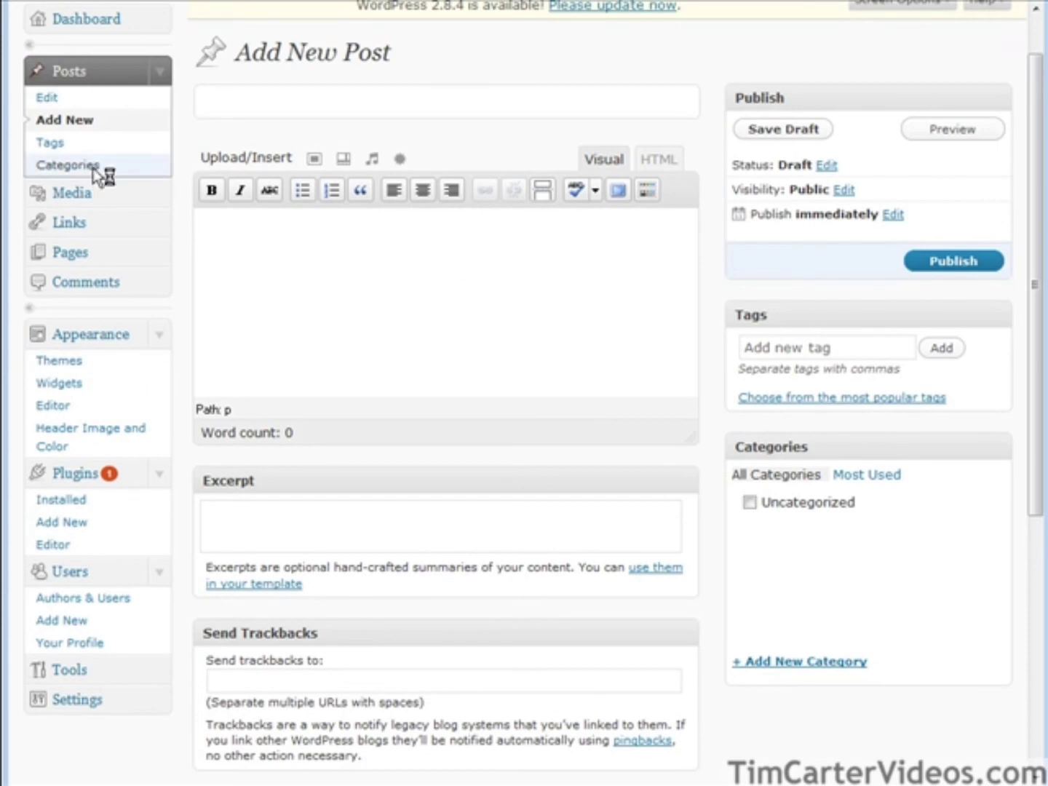
{"action": "left_click", "coordinate": [68, 165]}
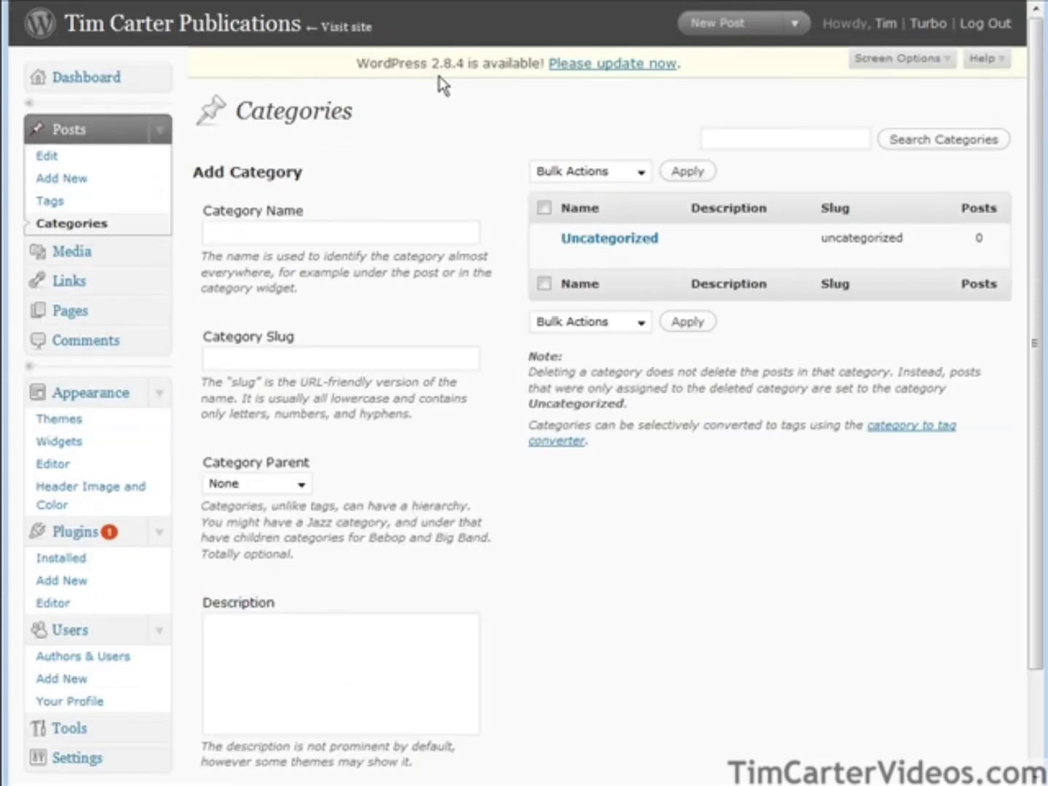
{"action": "left_click", "coordinate": [282, 227]}
{"action": "type", "text": "t"}
{"action": "type", "text": "nternet B"}
{"action": "type", "text": "usiness"}
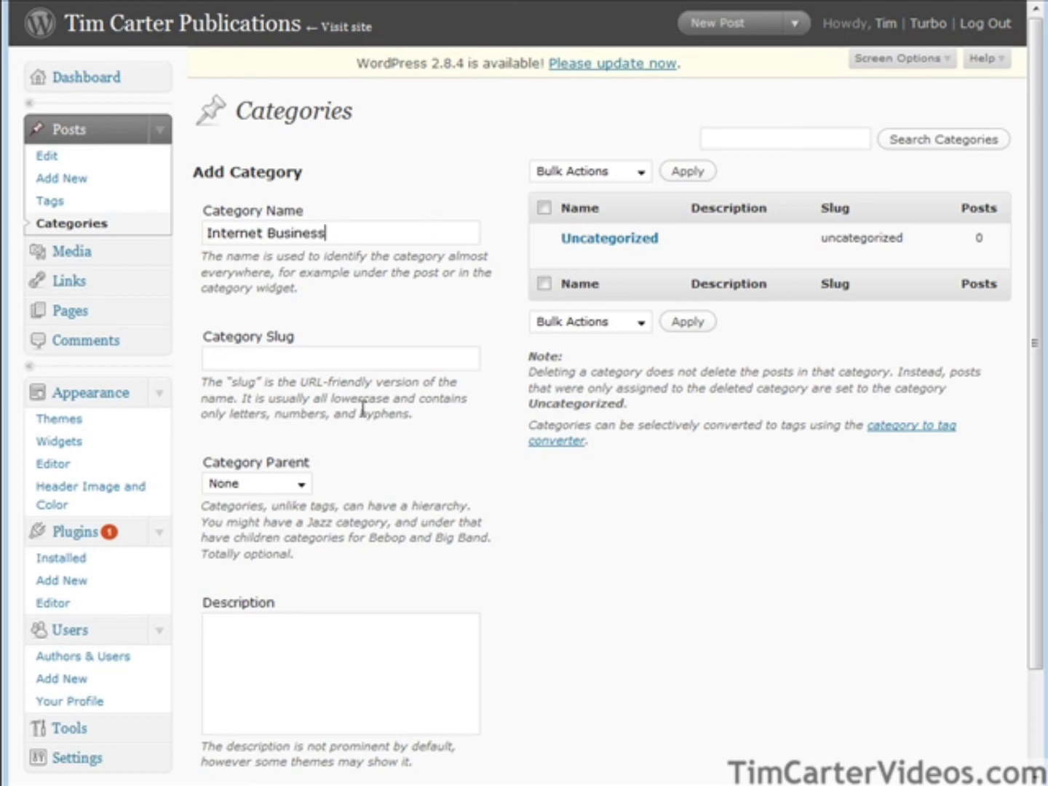
{"action": "scroll", "coordinate": [590, 680], "scroll_direction": "down", "scroll_amount": 3}
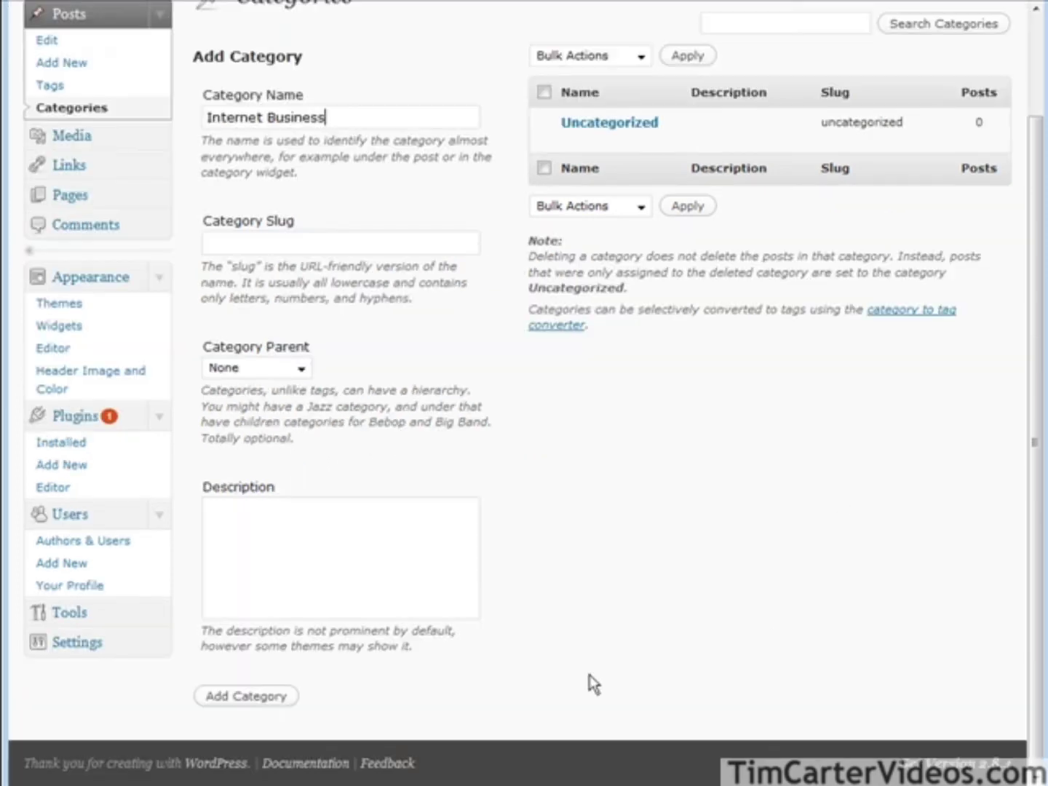
{"action": "left_click", "coordinate": [219, 698]}
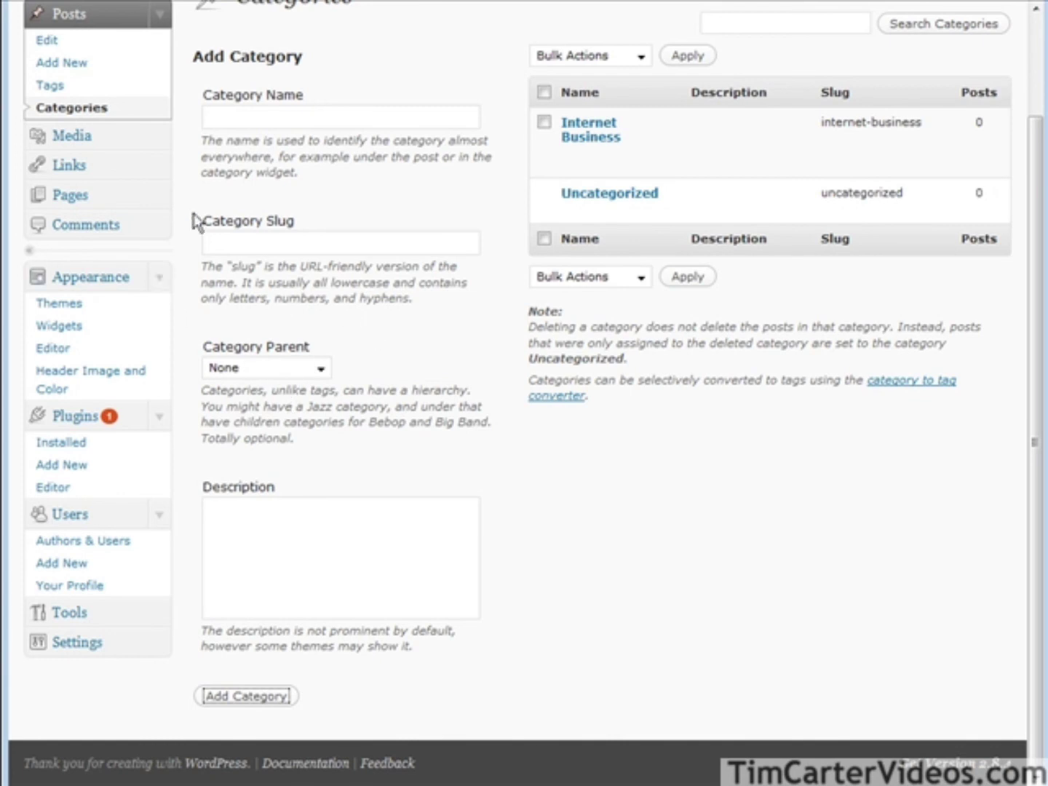
Bulk-delete all seven default blogroll links, then start a blank new post.
{"action": "left_click", "coordinate": [56, 165]}
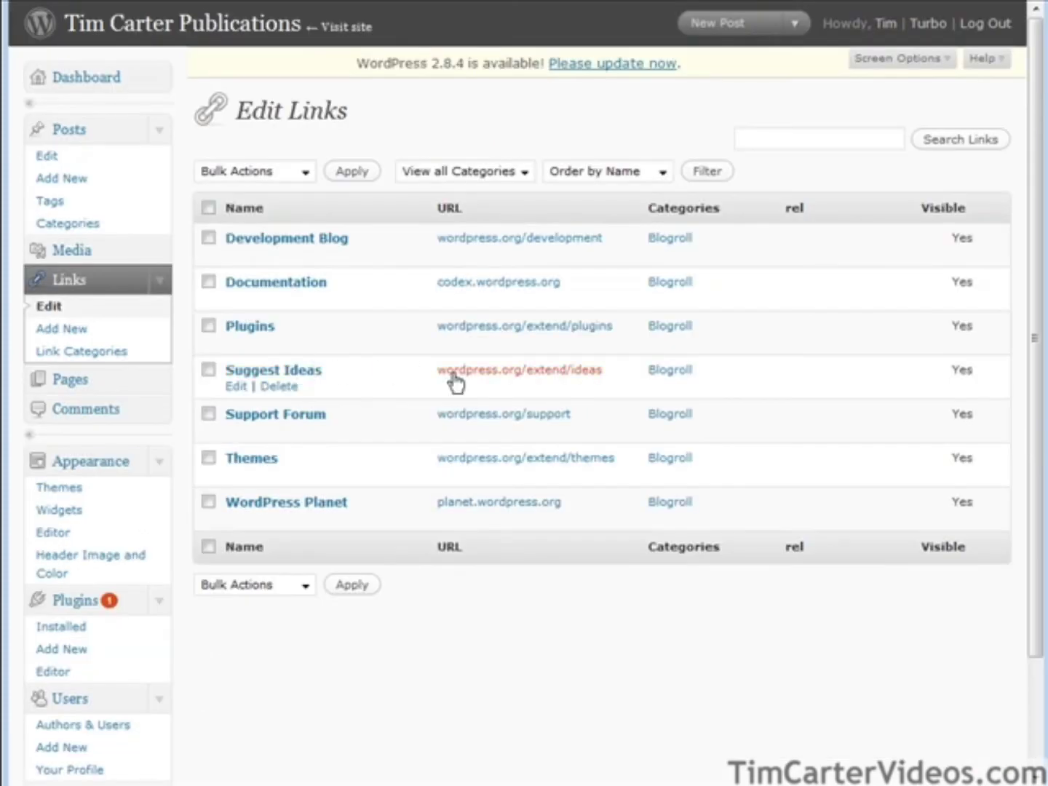
{"action": "left_click", "coordinate": [209, 208]}
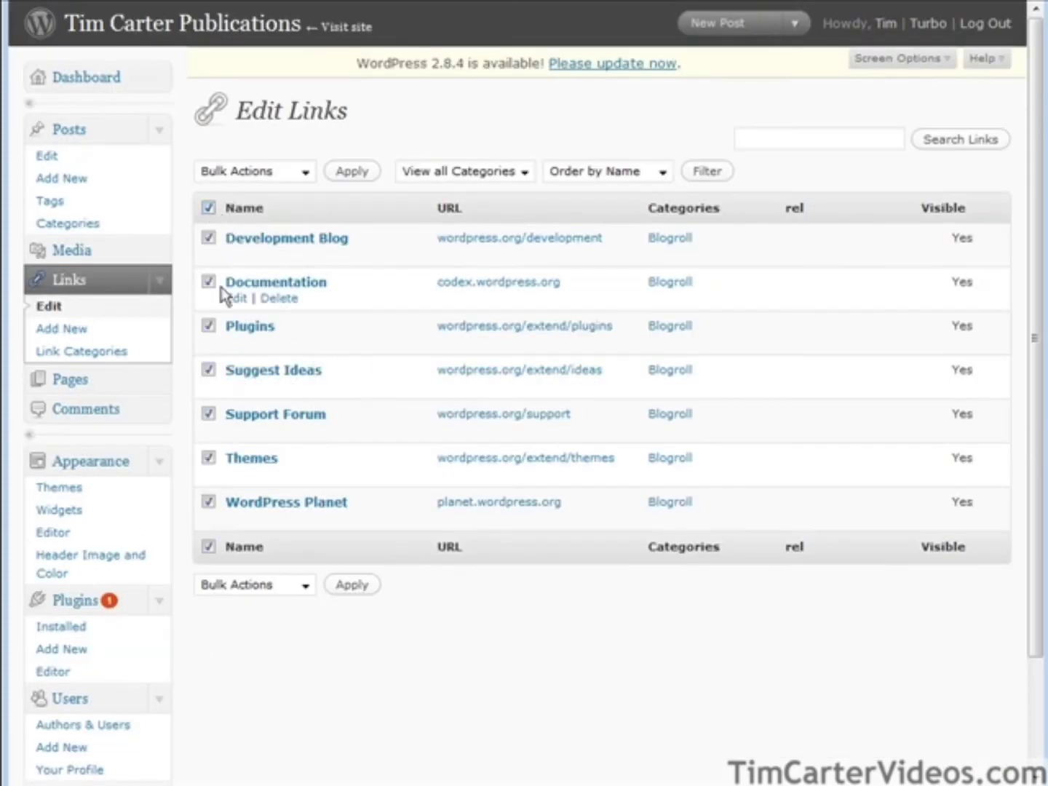
{"action": "left_click", "coordinate": [274, 584]}
{"action": "left_click", "coordinate": [275, 622]}
{"action": "left_click", "coordinate": [351, 584]}
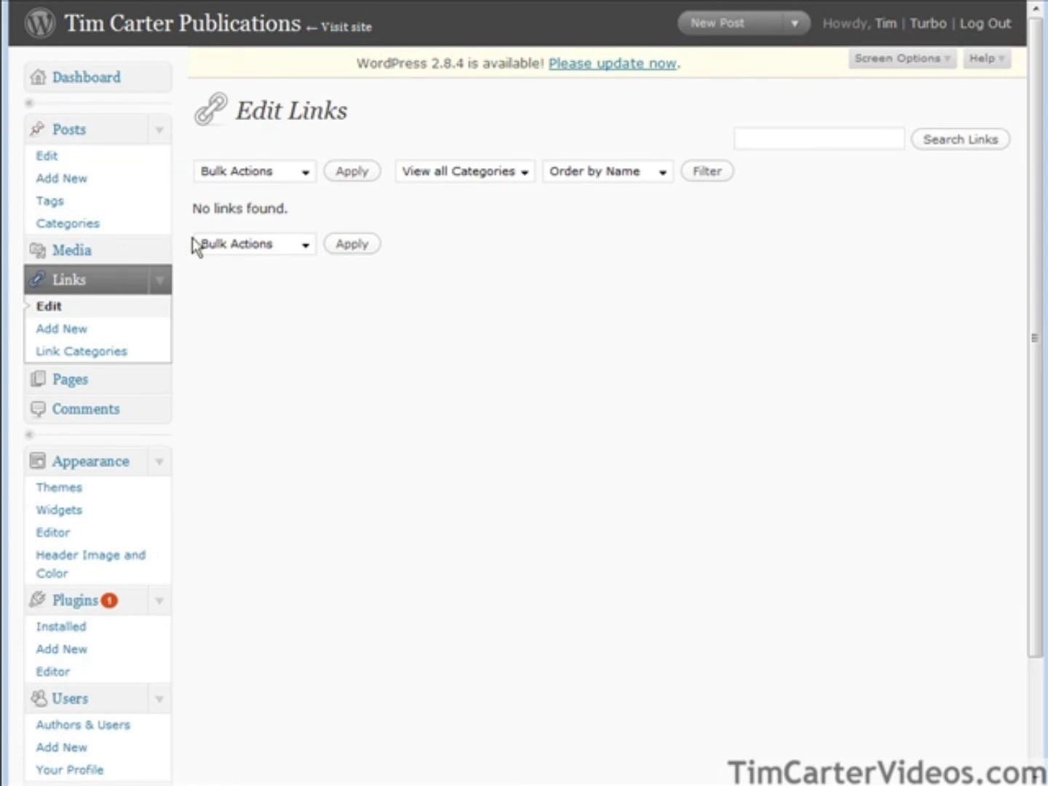
{"action": "left_click", "coordinate": [64, 180]}
{"action": "left_click", "coordinate": [294, 158]}
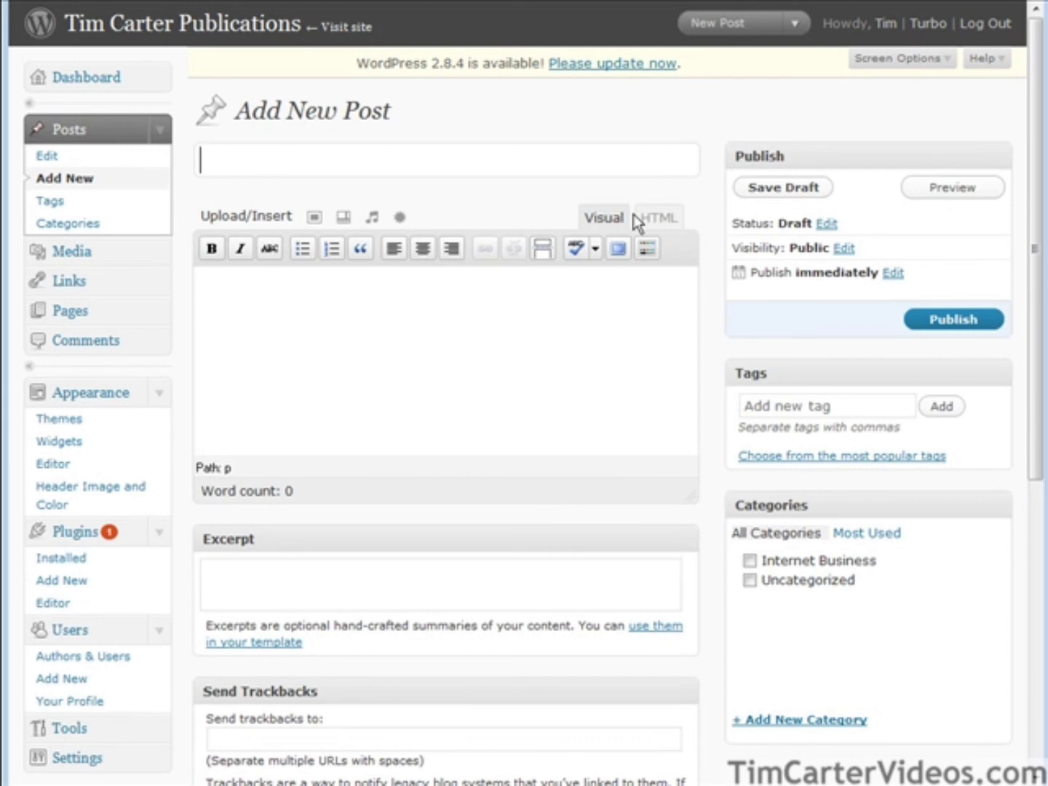
Title the post 'A Beginners Guide To Internet Business' and paste in the intro paragraph.
{"action": "type", "text": "A Beginners Guide T"}
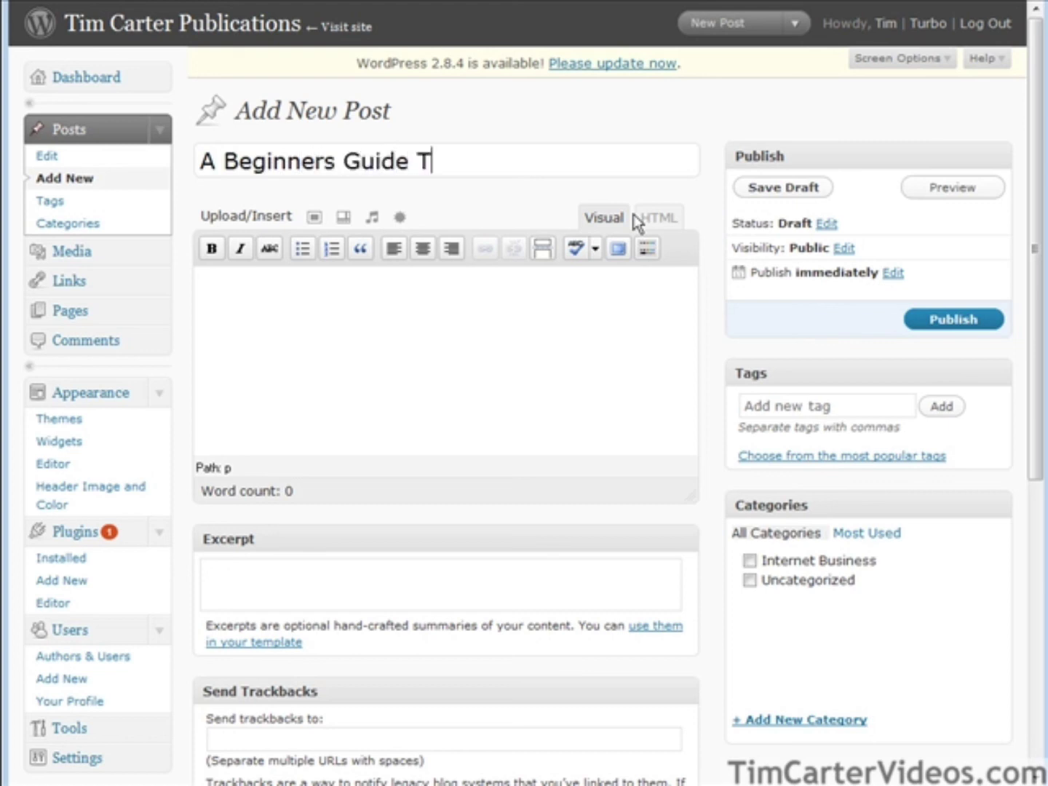
{"action": "type", "text": "o Int"}
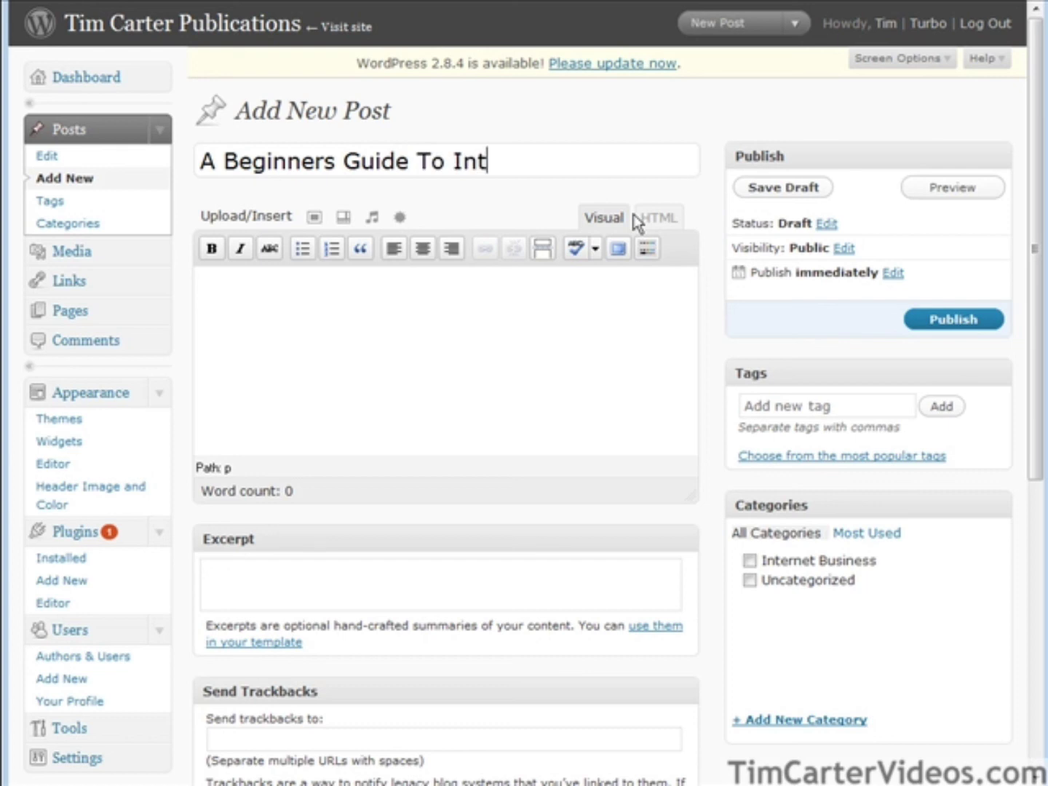
{"action": "type", "text": "ernet Business"}
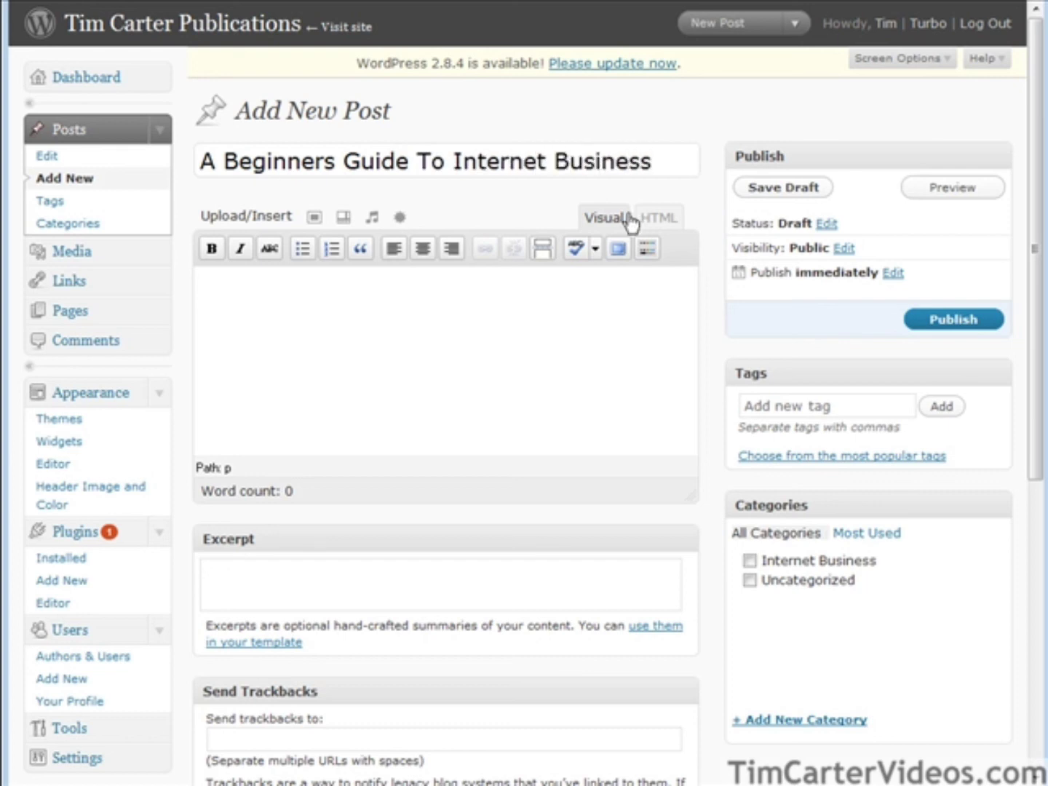
{"action": "left_click", "coordinate": [258, 305]}
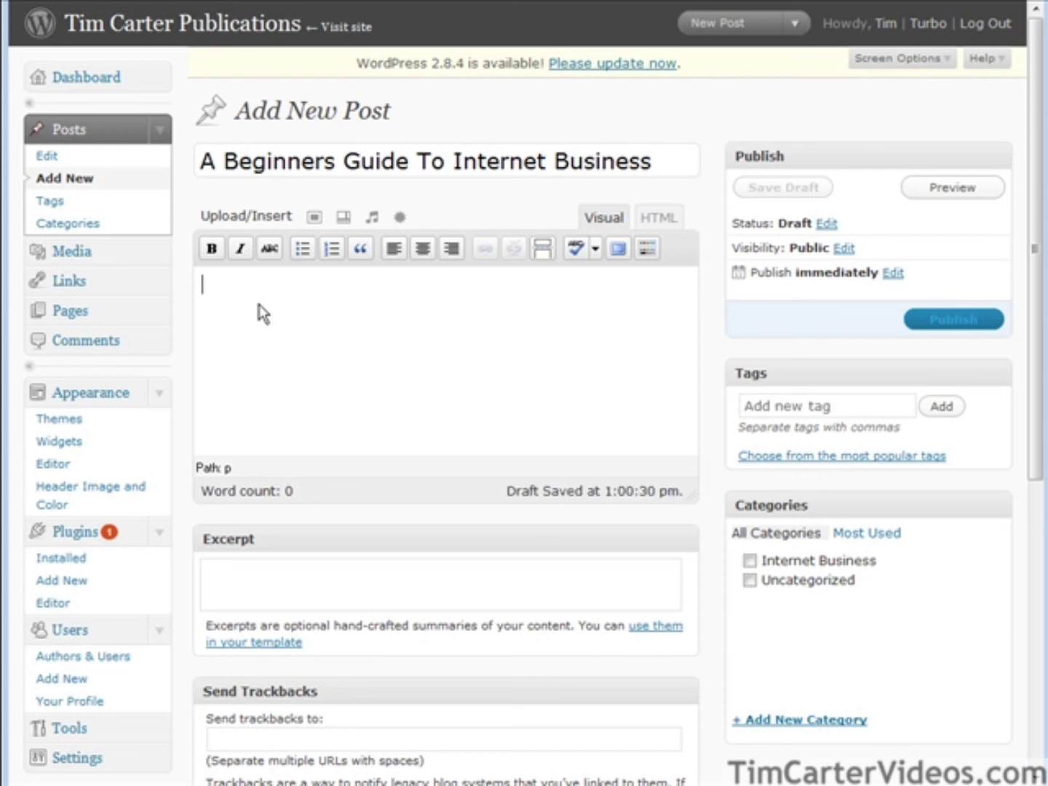
{"action": "type", "text": "This video series will show you how to quickly set up an internet business for a minimal cost. You will learn how to start from scratch and build a profitable business"}
{"action": "key", "text": "Return"}
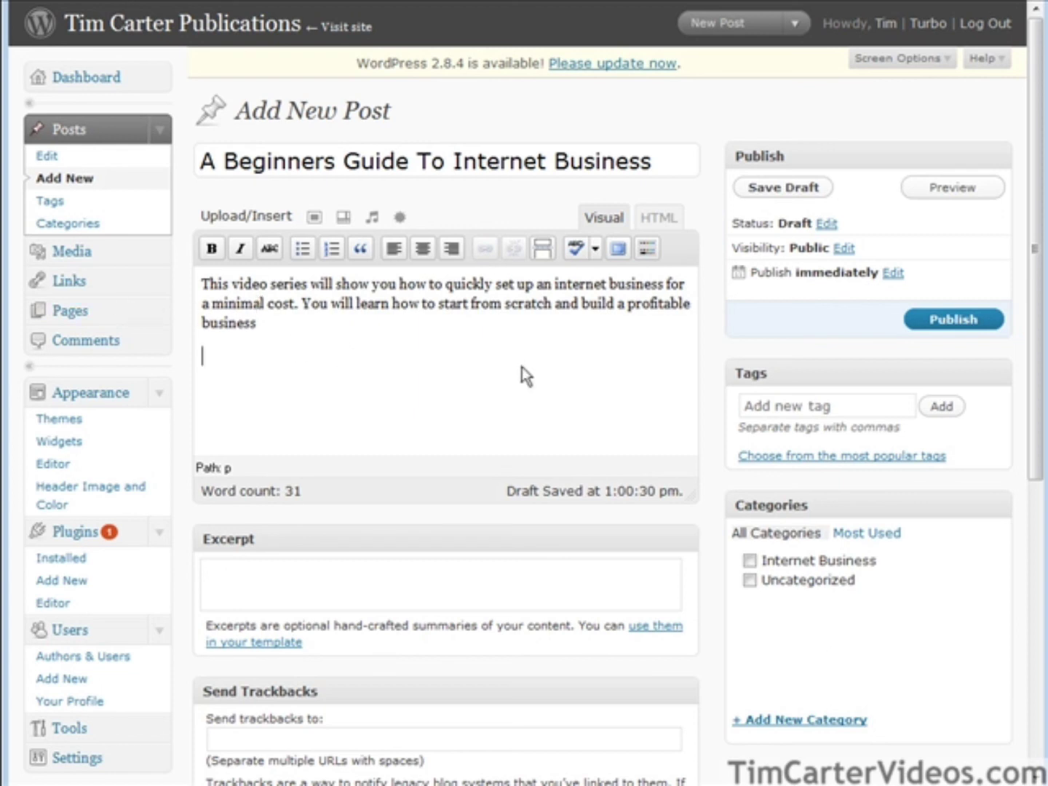
{"action": "key", "text": "alt+Tab"}
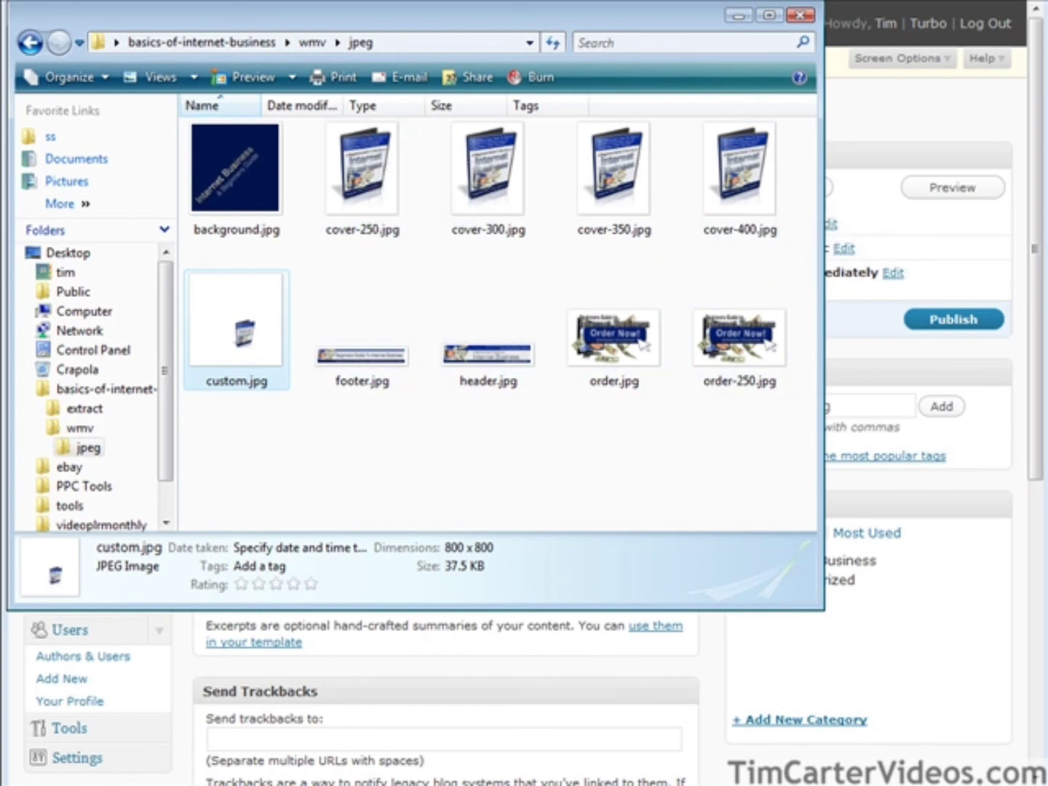
{"action": "key", "text": "alt+Tab"}
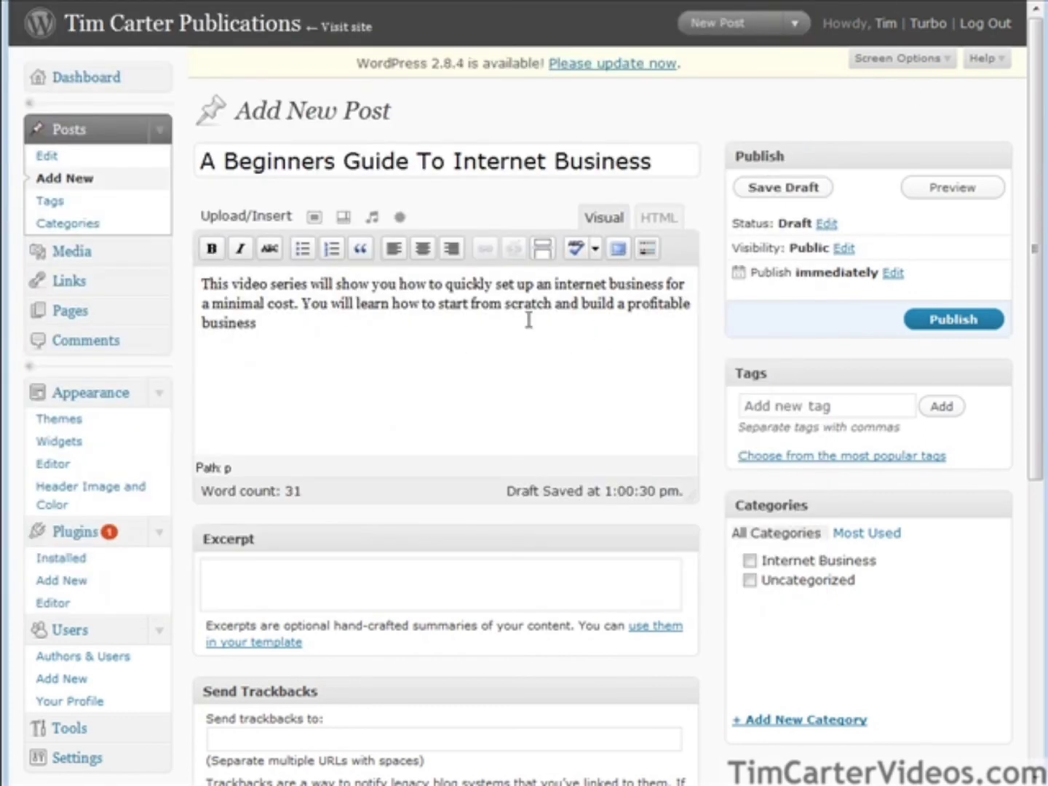
Upload cover-250.jpg and insert it into the post below the intro.
{"action": "left_click", "coordinate": [314, 219]}
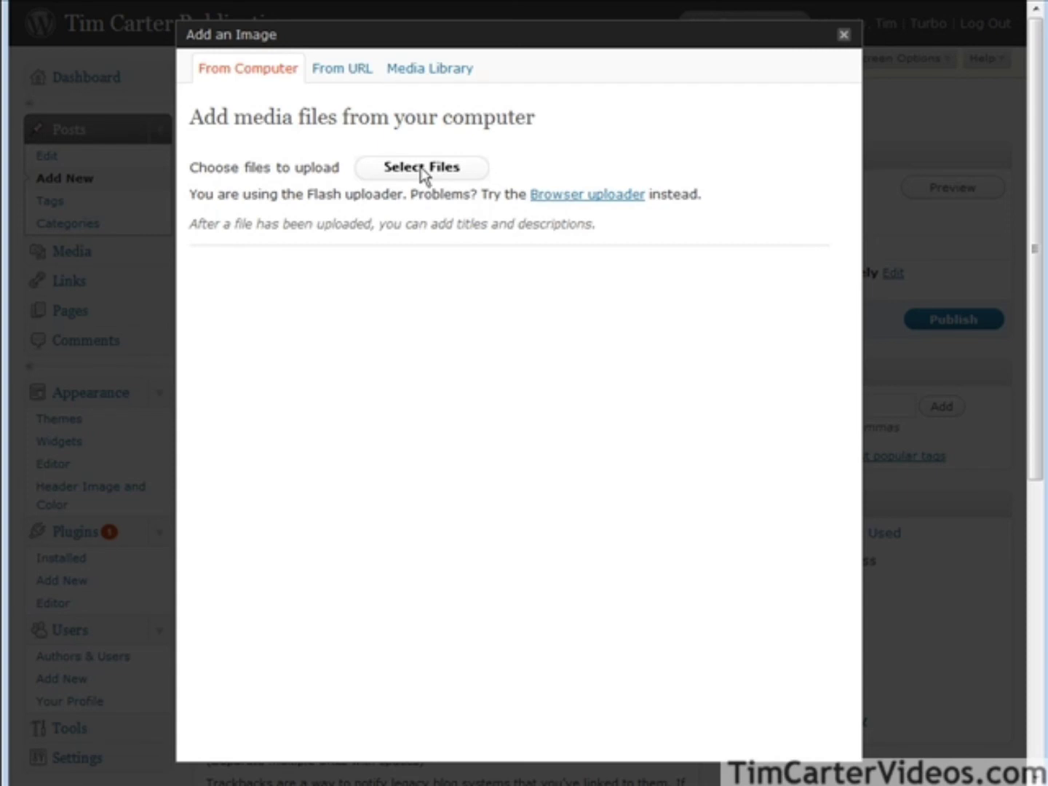
{"action": "left_click", "coordinate": [422, 175]}
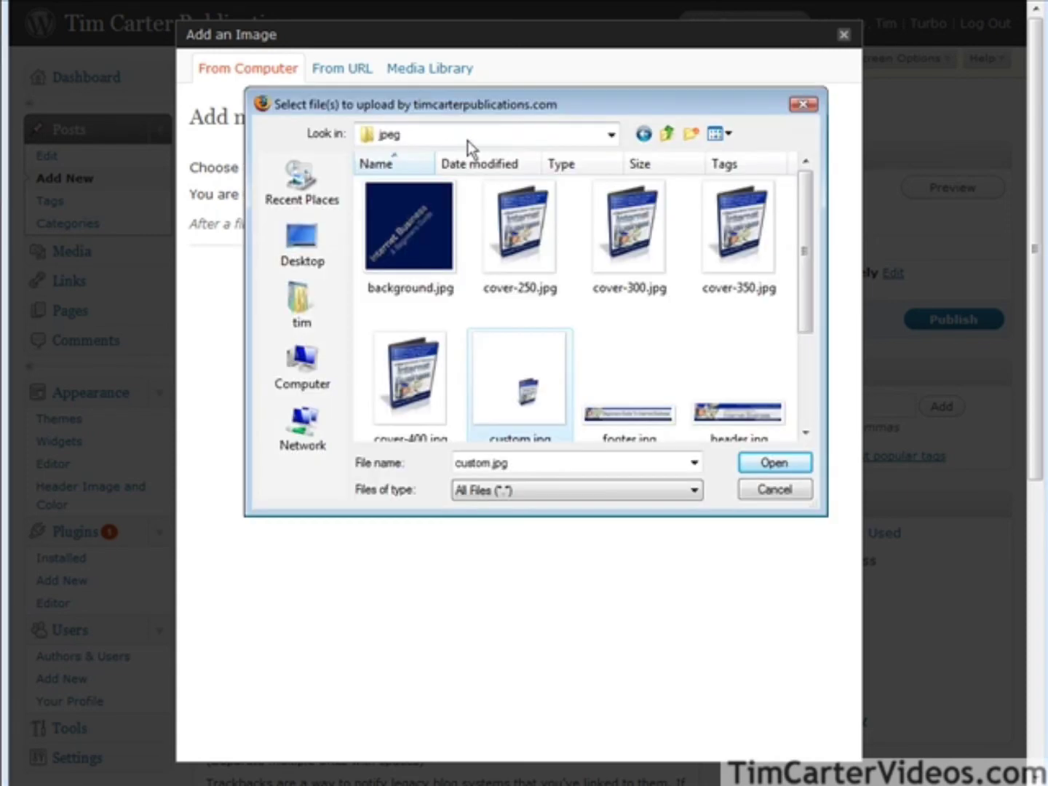
{"action": "left_click", "coordinate": [518, 226]}
{"action": "double_click", "coordinate": [518, 222]}
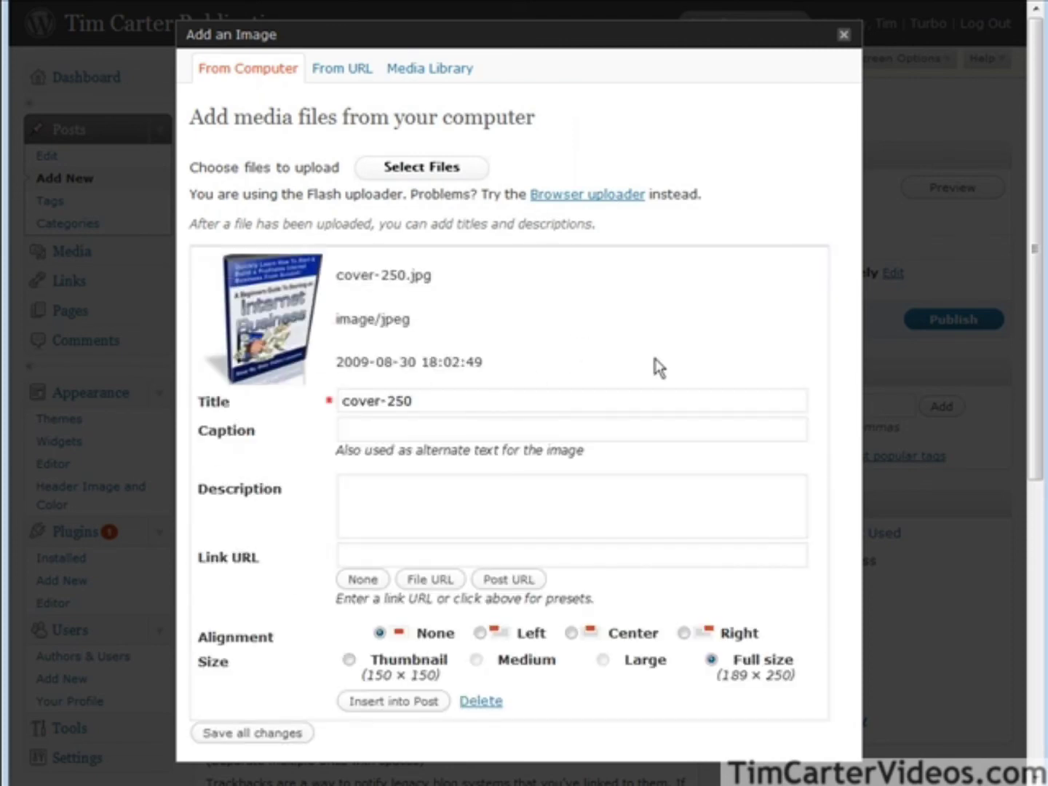
{"action": "left_click", "coordinate": [363, 702]}
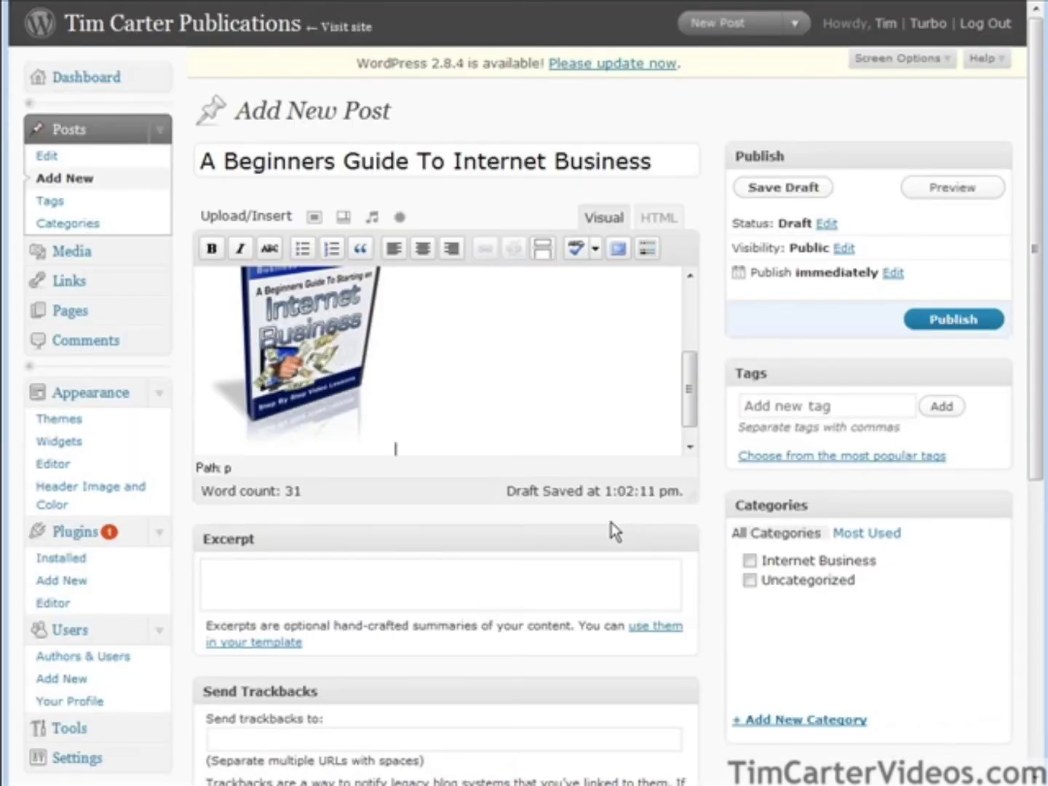
Review the inserted cover image in the post and select it for editing.
{"action": "scroll", "coordinate": [542, 367], "scroll_direction": "up", "scroll_amount": 2}
{"action": "scroll", "coordinate": [543, 368], "scroll_direction": "up", "scroll_amount": 1}
{"action": "scroll", "coordinate": [547, 368], "scroll_direction": "down", "scroll_amount": 3}
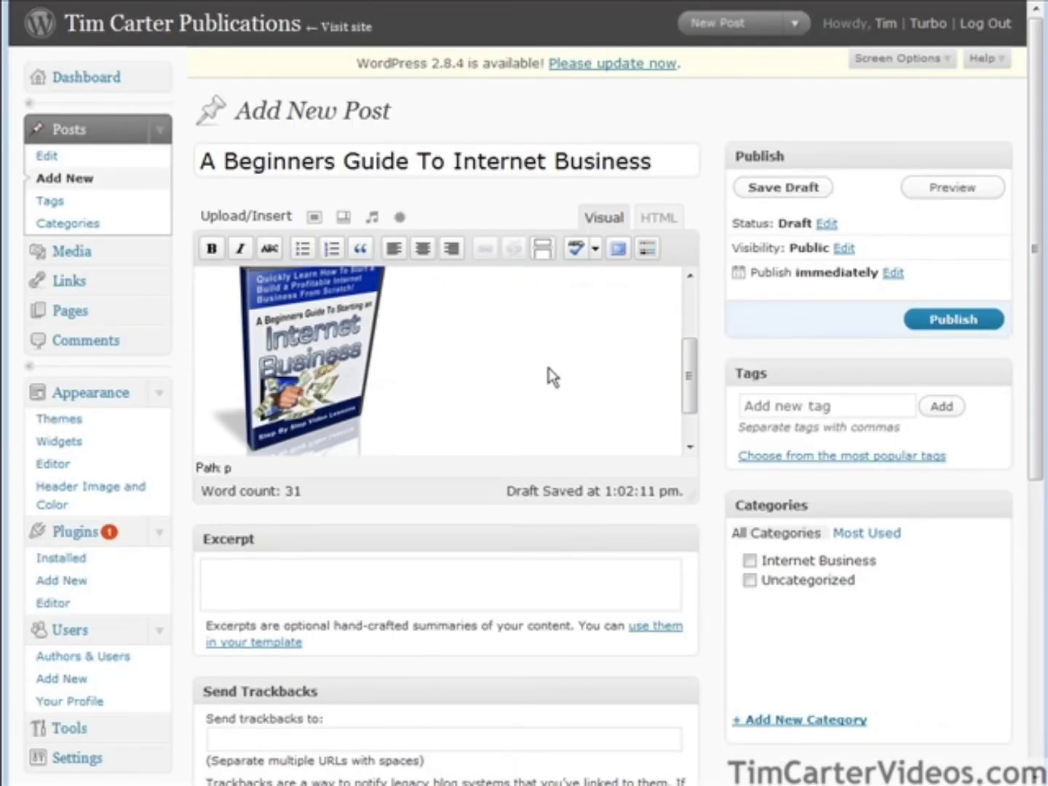
{"action": "scroll", "coordinate": [509, 357], "scroll_direction": "down", "scroll_amount": 2}
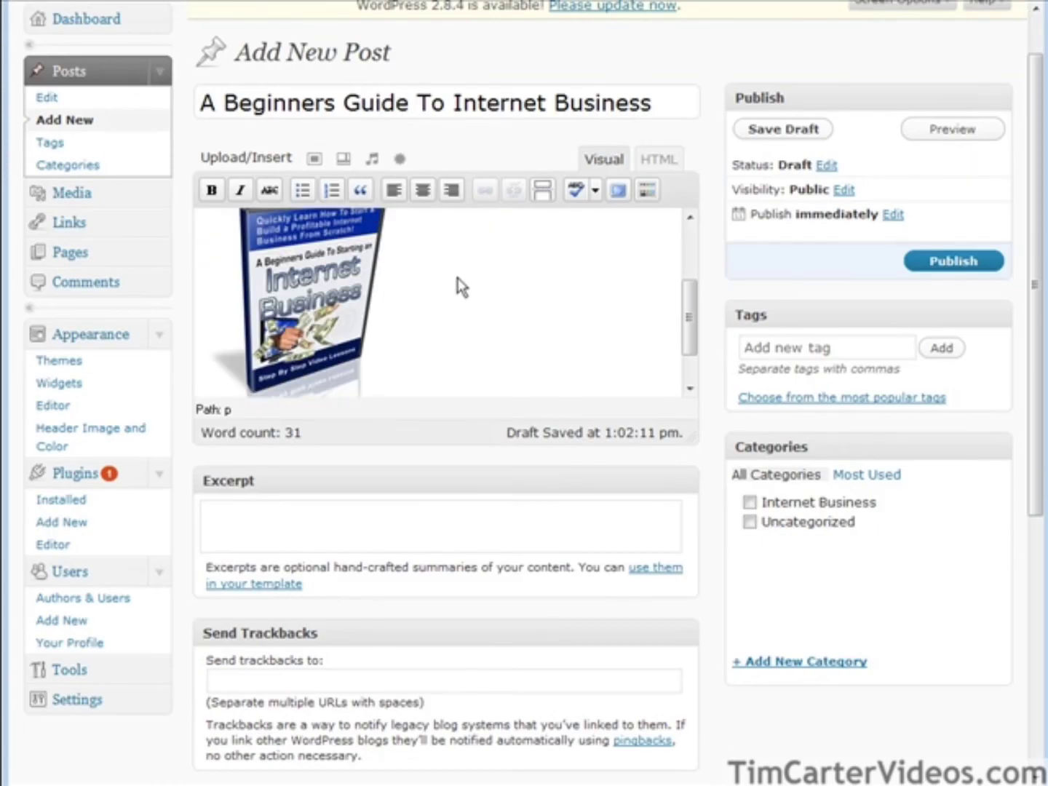
{"action": "scroll", "coordinate": [451, 344], "scroll_direction": "up", "scroll_amount": 3}
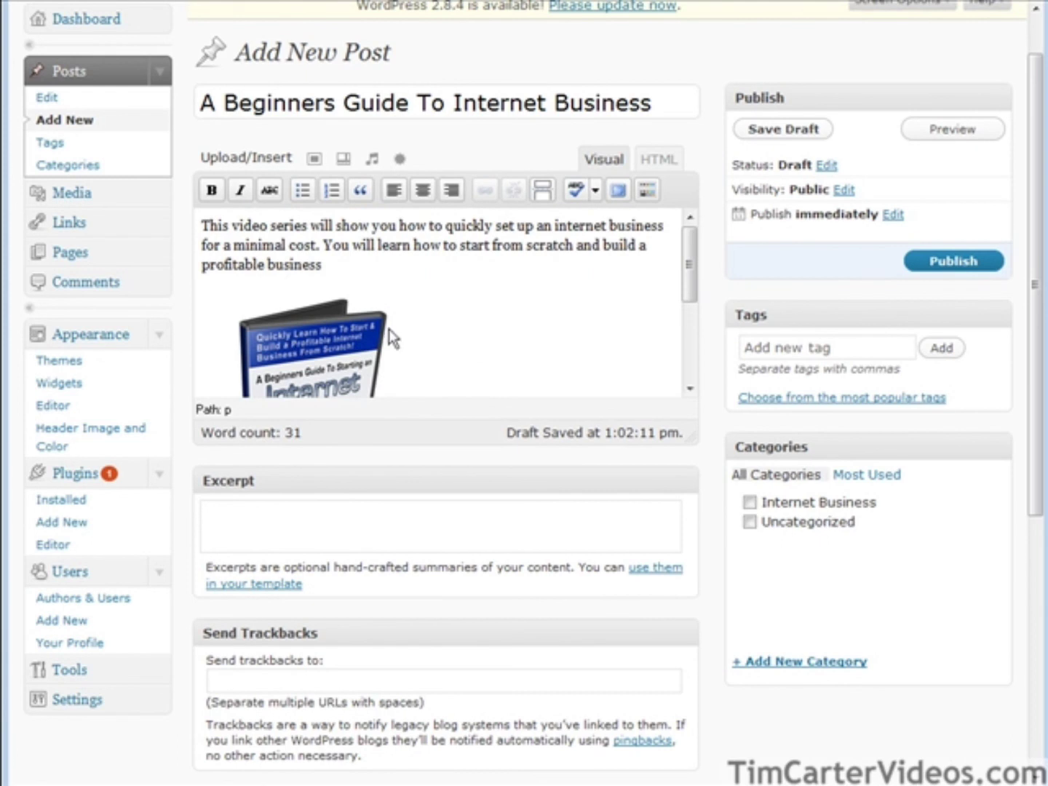
{"action": "scroll", "coordinate": [445, 355], "scroll_direction": "down", "scroll_amount": 2}
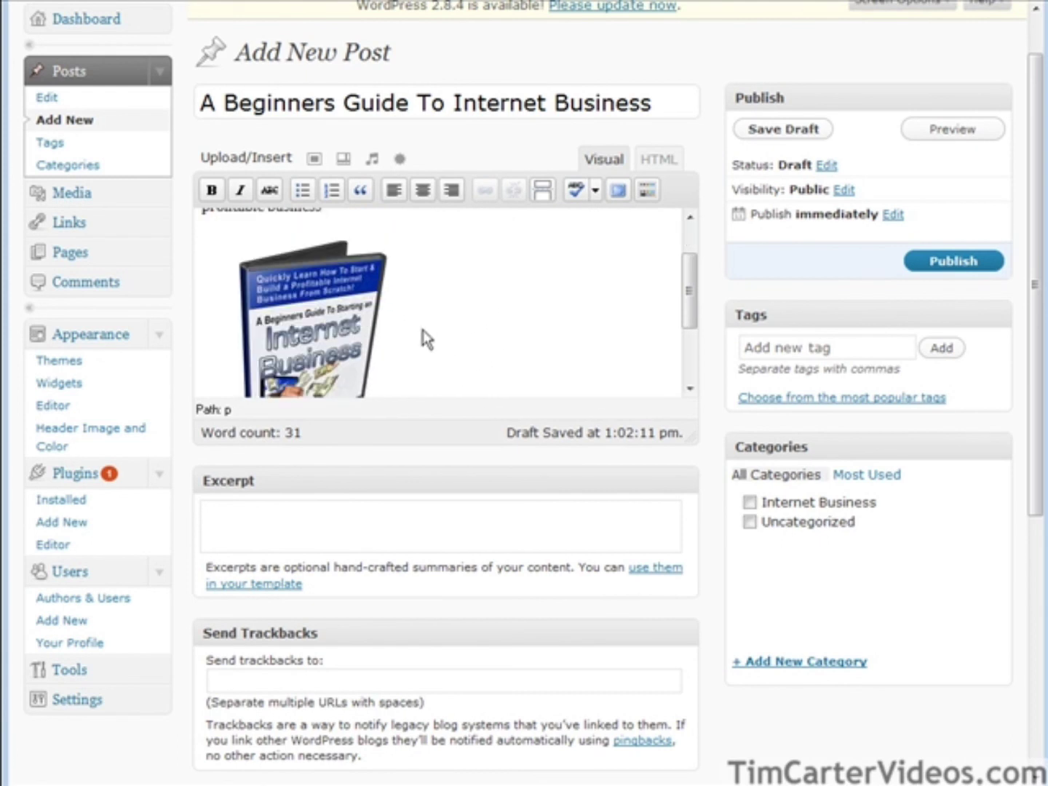
{"action": "left_click", "coordinate": [366, 324]}
{"action": "left_click", "coordinate": [408, 307]}
{"action": "left_click", "coordinate": [303, 313]}
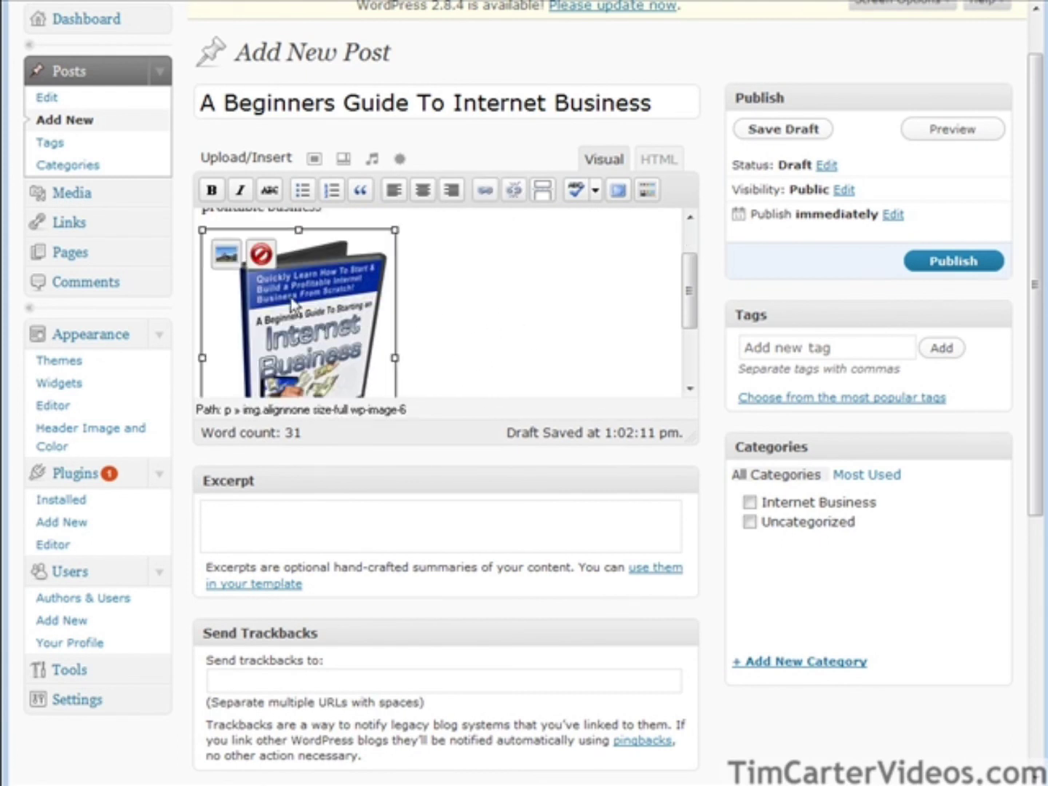
Set the cover-250 image's alignment to Left and update it.
{"action": "left_click", "coordinate": [222, 255]}
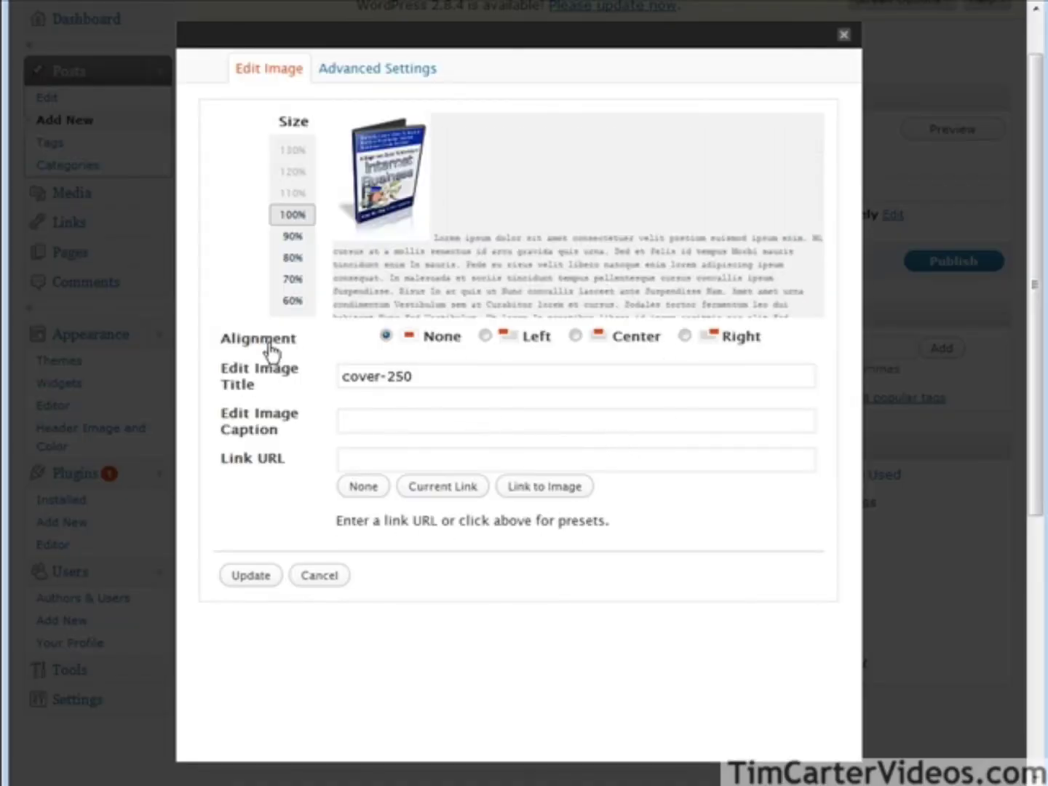
{"action": "scroll", "coordinate": [491, 337], "scroll_direction": "down", "scroll_amount": 2}
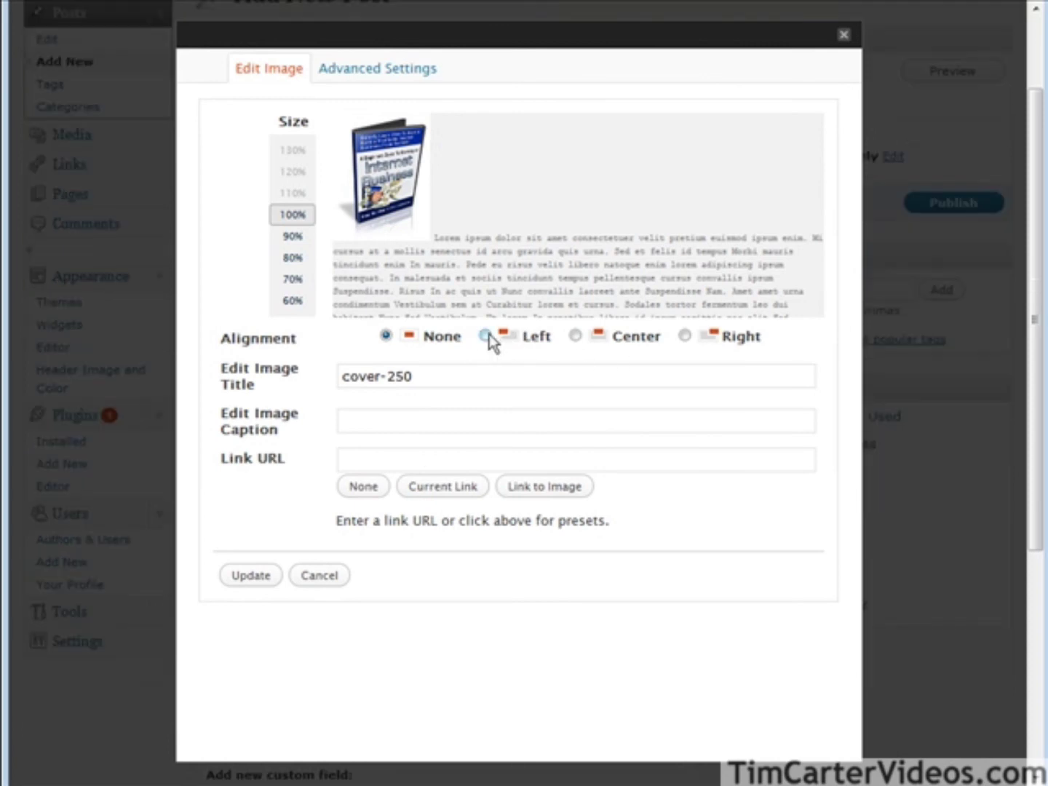
{"action": "left_click", "coordinate": [486, 334]}
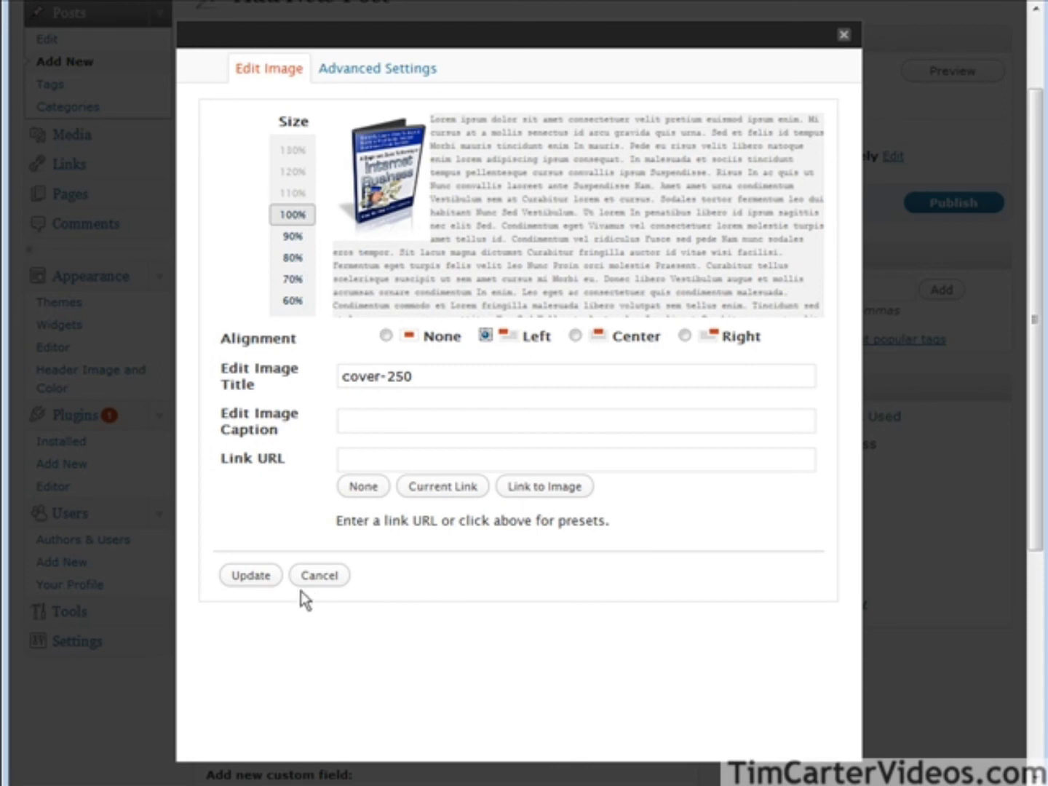
{"action": "left_click", "coordinate": [250, 575]}
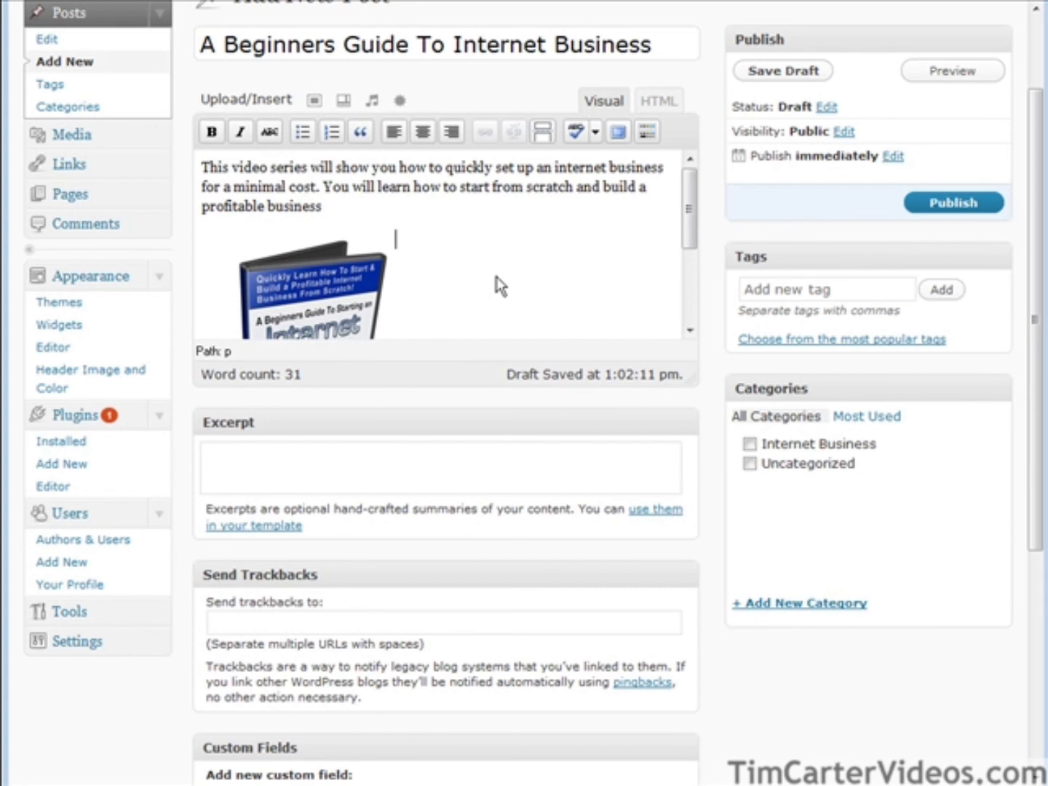
Type 'Click Here To Order' beside the cover image, correcting a typo.
{"action": "type", "text": "click Hr"}
{"action": "key", "text": "BackSpace"}
{"action": "type", "text": "ere"}
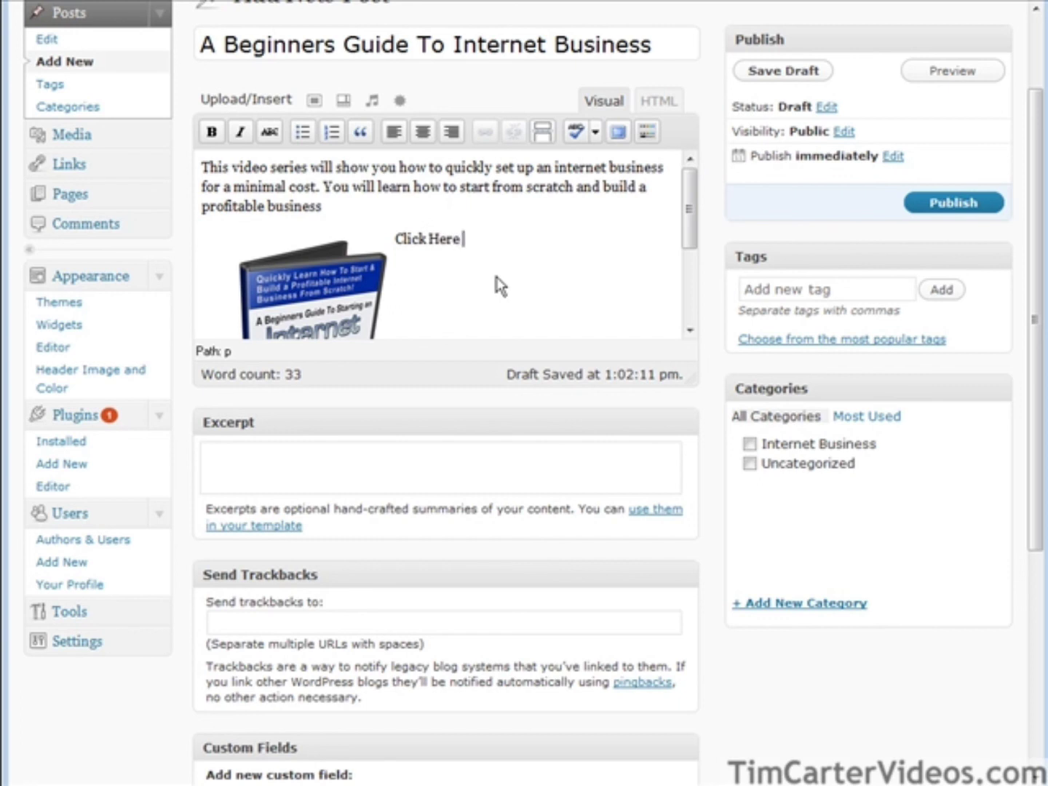
{"action": "type", "text": " To Order"}
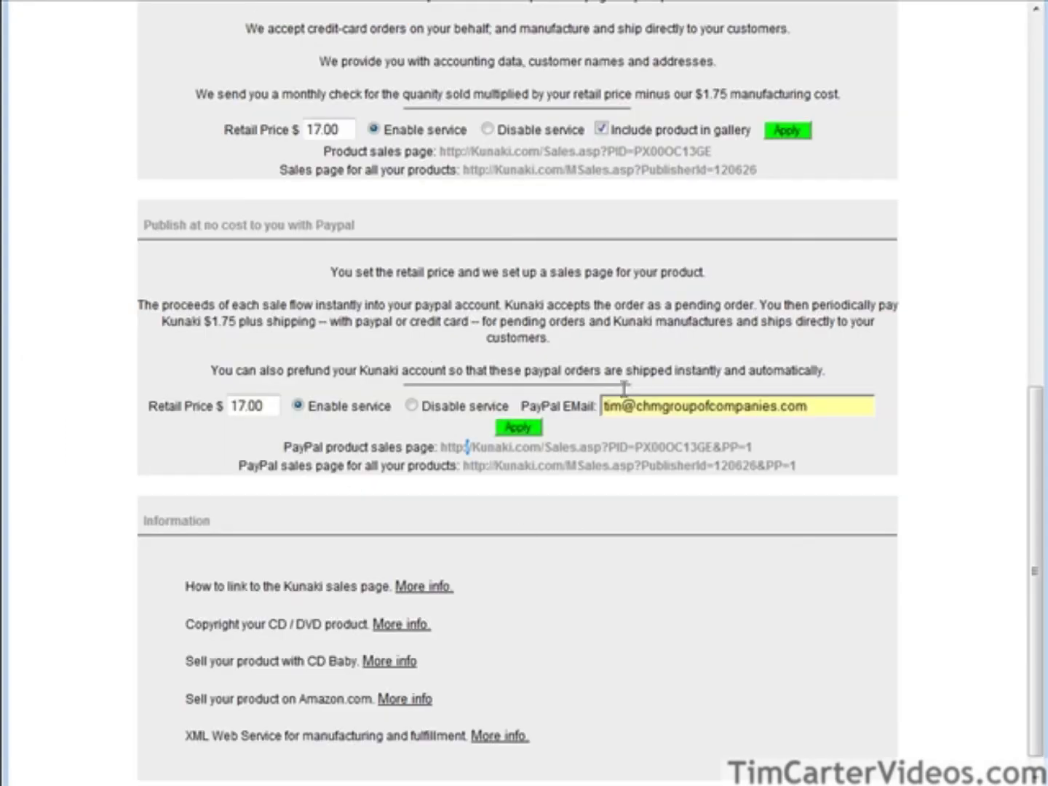
Copy the DVD's PayPal product sales page URL from Kunaki's product page.
{"action": "scroll", "coordinate": [608, 470], "scroll_direction": "up", "scroll_amount": 3}
{"action": "scroll", "coordinate": [628, 478], "scroll_direction": "up", "scroll_amount": 2}
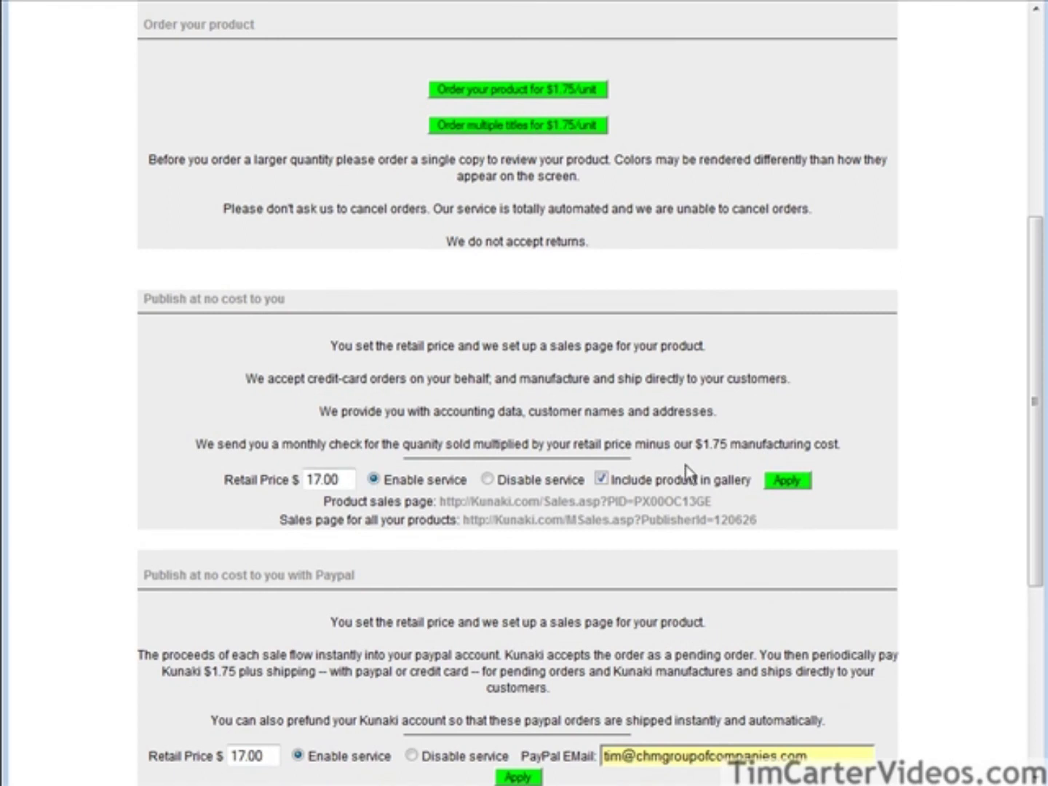
{"action": "scroll", "coordinate": [199, 538], "scroll_direction": "down", "scroll_amount": 4}
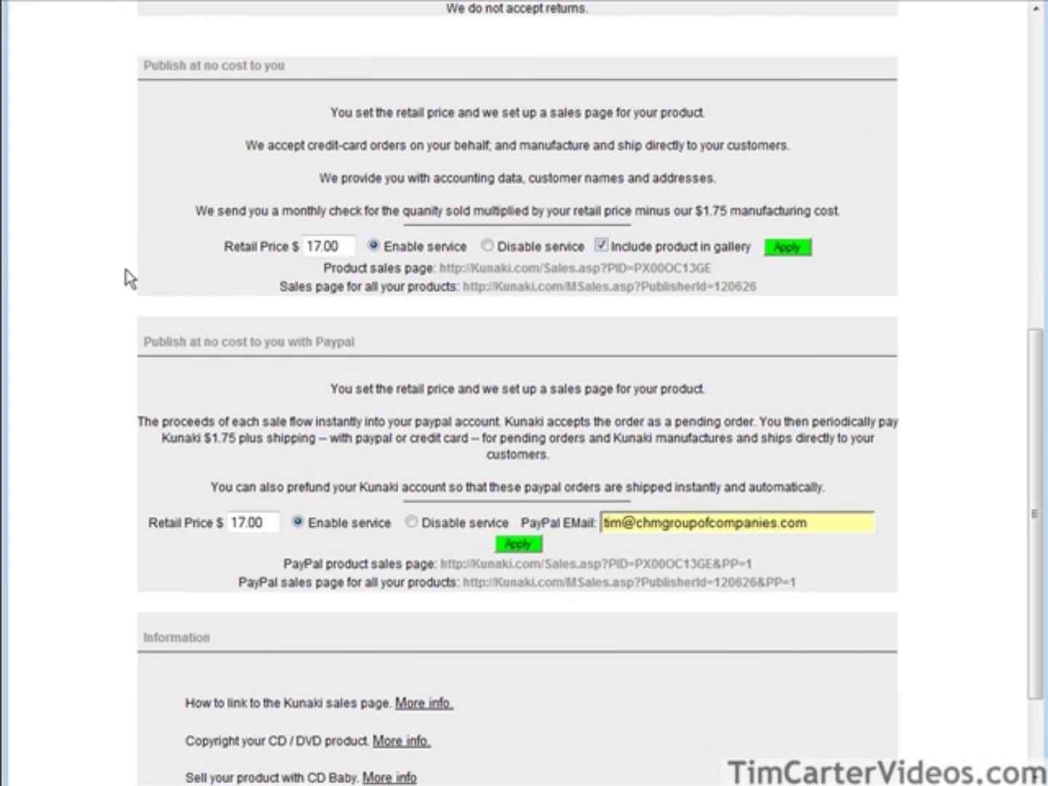
{"action": "left_click_drag", "start_coordinate": [439, 564], "coordinate": [763, 565]}
{"action": "right_click", "coordinate": [750, 568]}
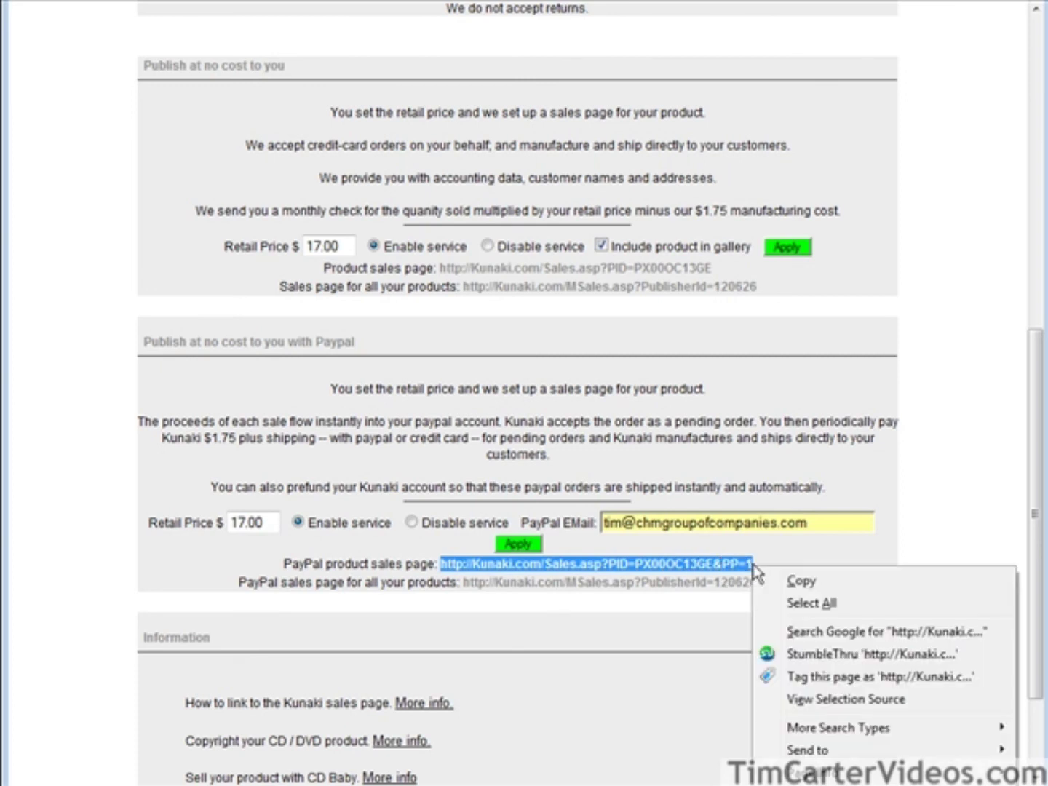
{"action": "left_click", "coordinate": [802, 582]}
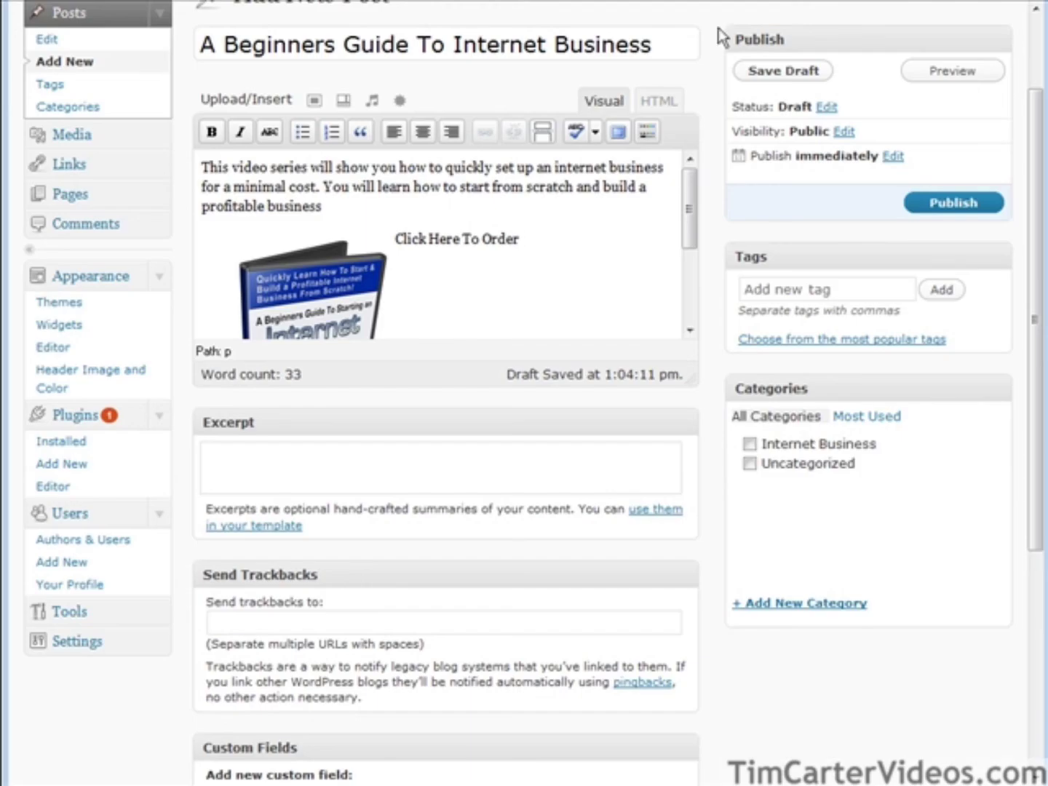
Link 'Click Here To Order' to the PayPal sales page, opening in a new window, then publish.
{"action": "left_click_drag", "start_coordinate": [394, 238], "coordinate": [509, 240]}
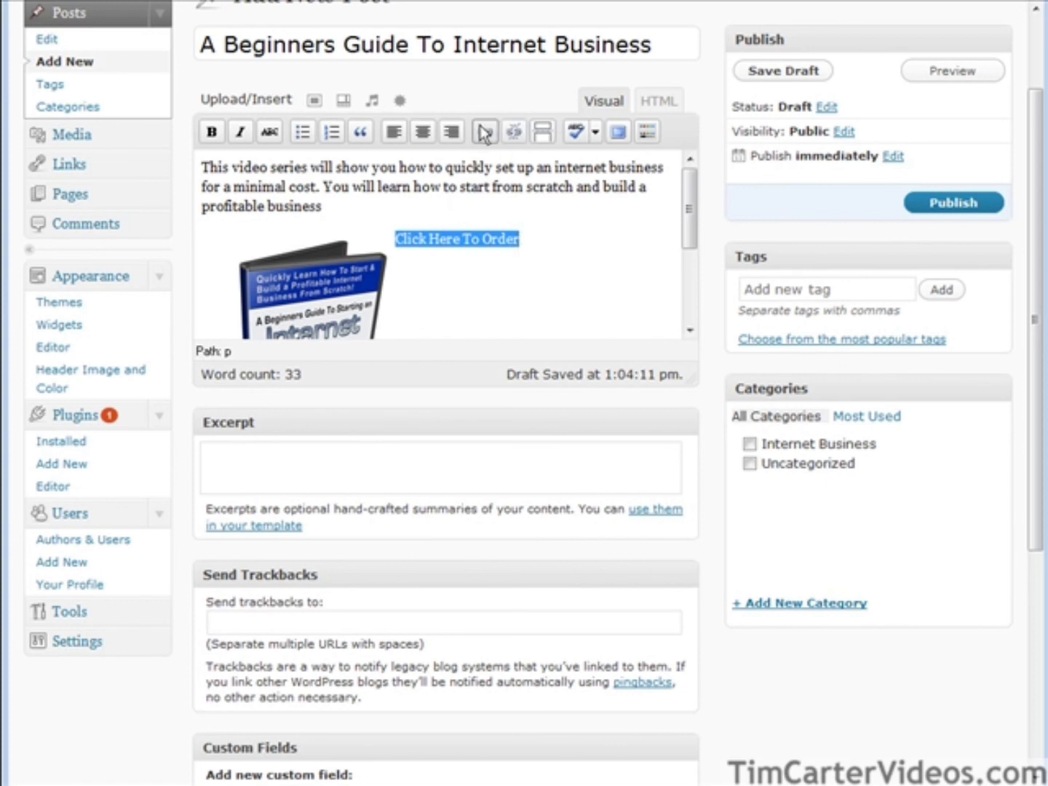
{"action": "left_click", "coordinate": [484, 131]}
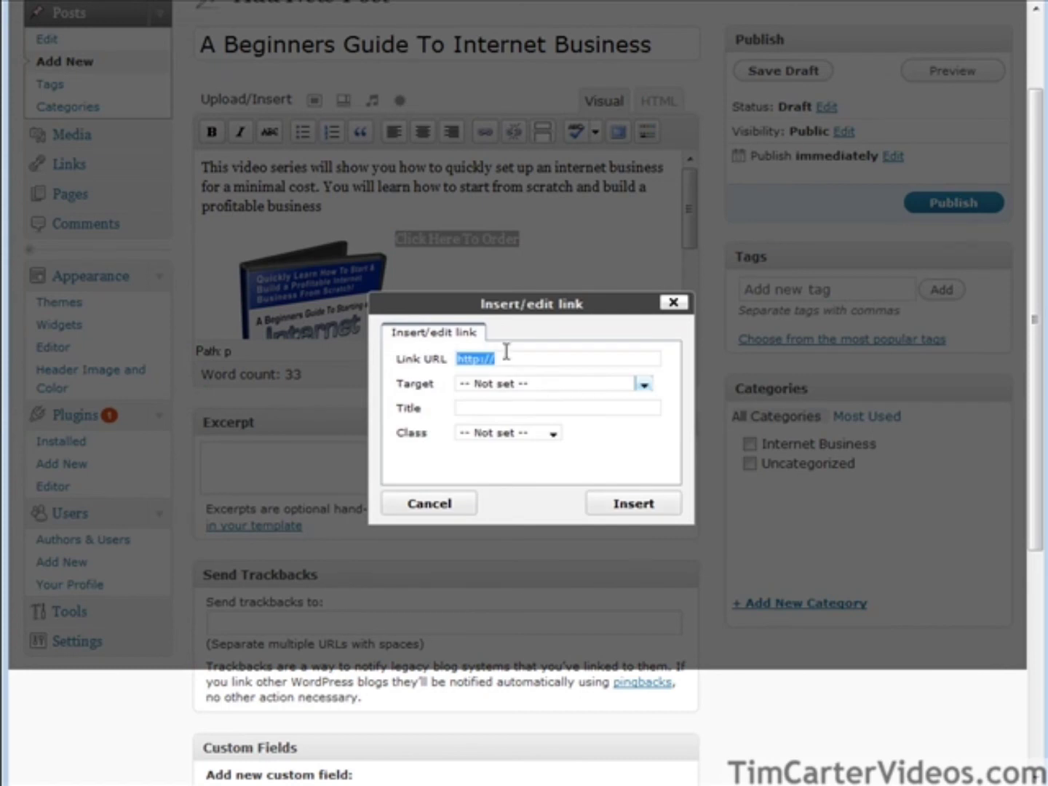
{"action": "key", "text": "ctrl+v"}
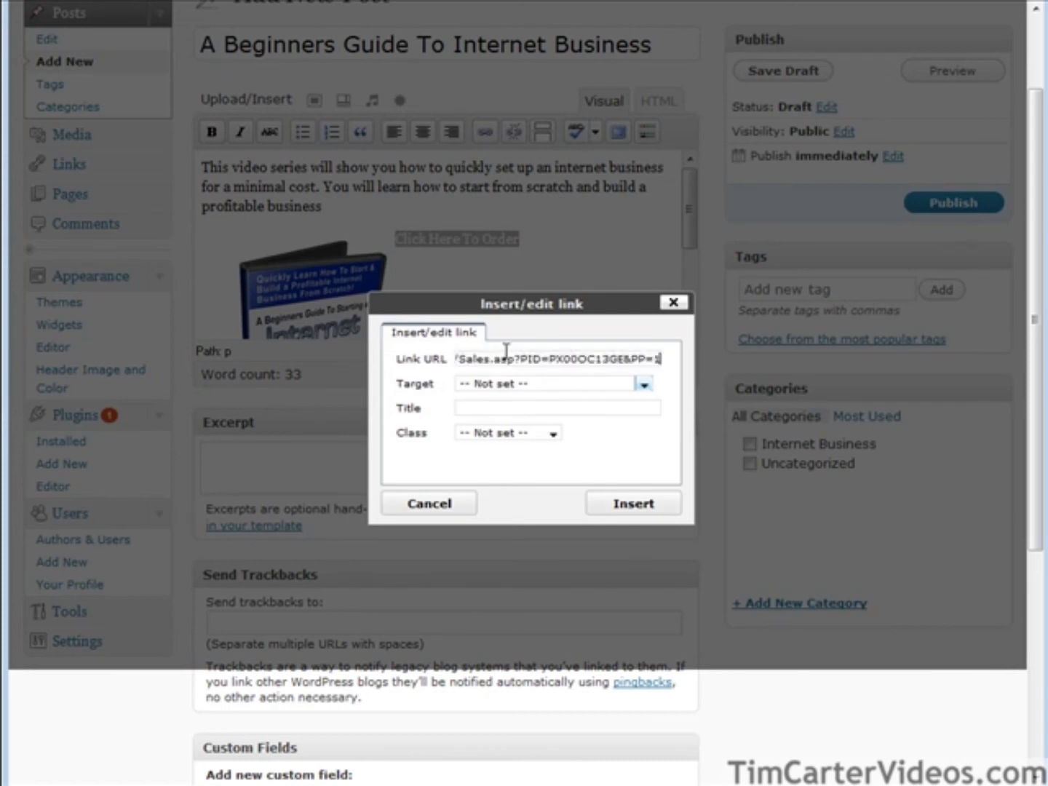
{"action": "left_click", "coordinate": [499, 391]}
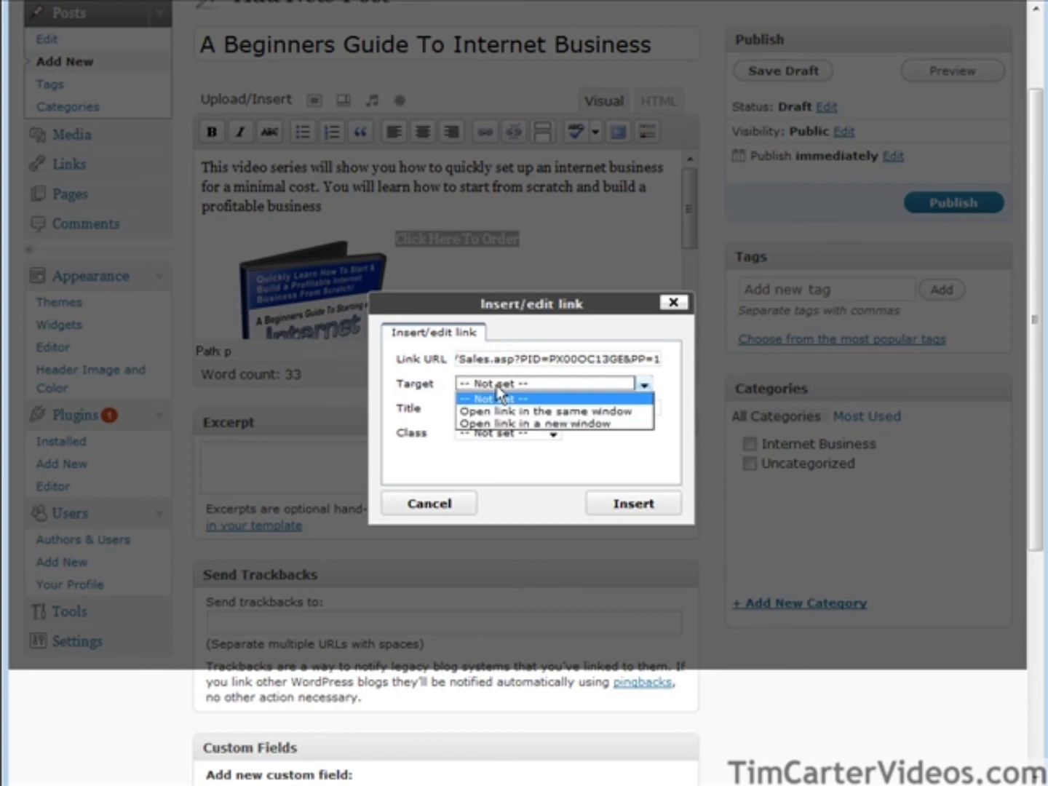
{"action": "left_click", "coordinate": [586, 436]}
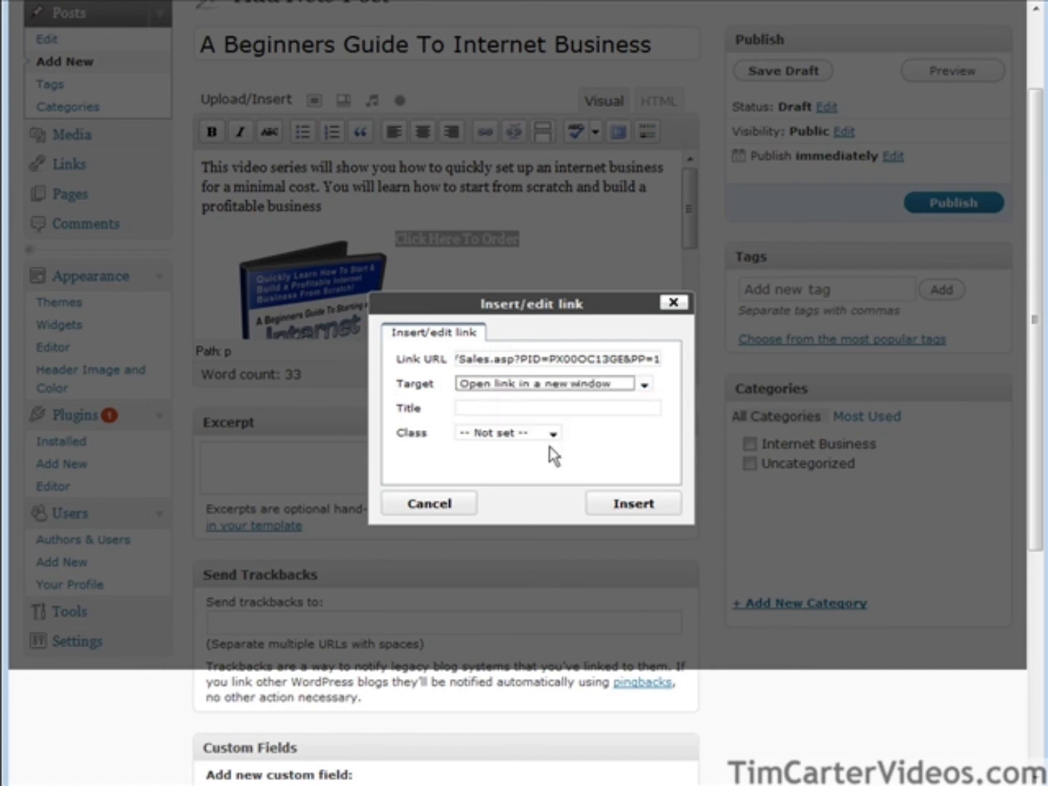
{"action": "left_click", "coordinate": [615, 507]}
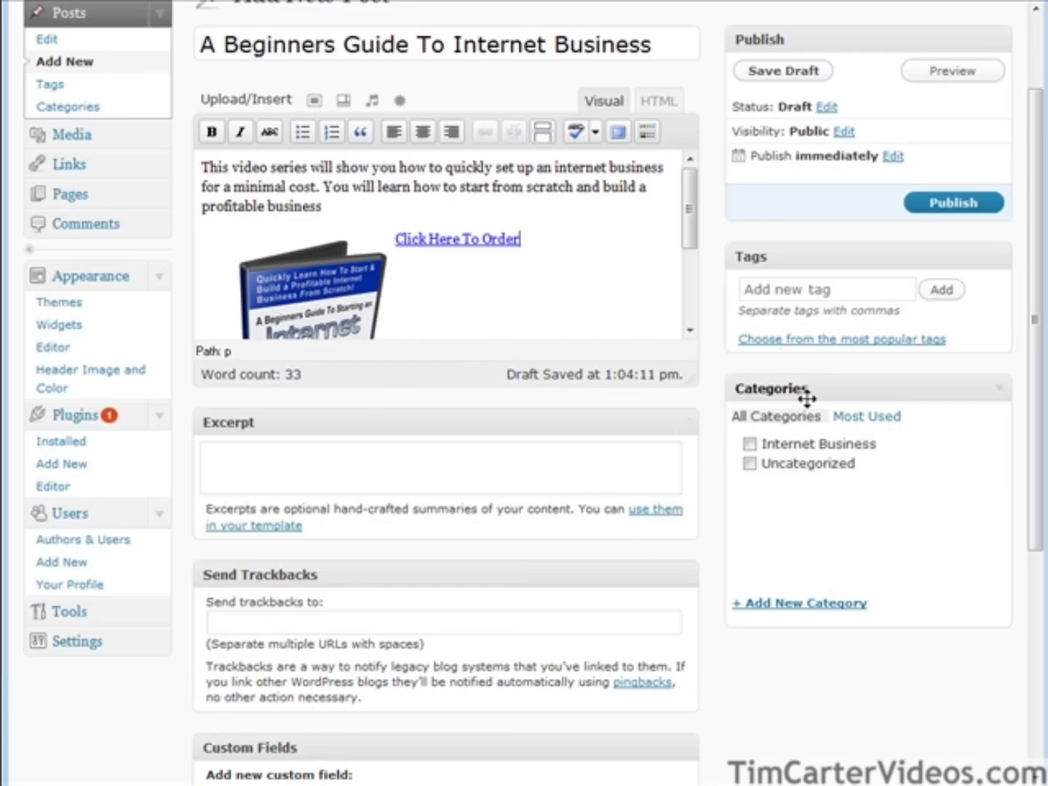
{"action": "left_click", "coordinate": [959, 207]}
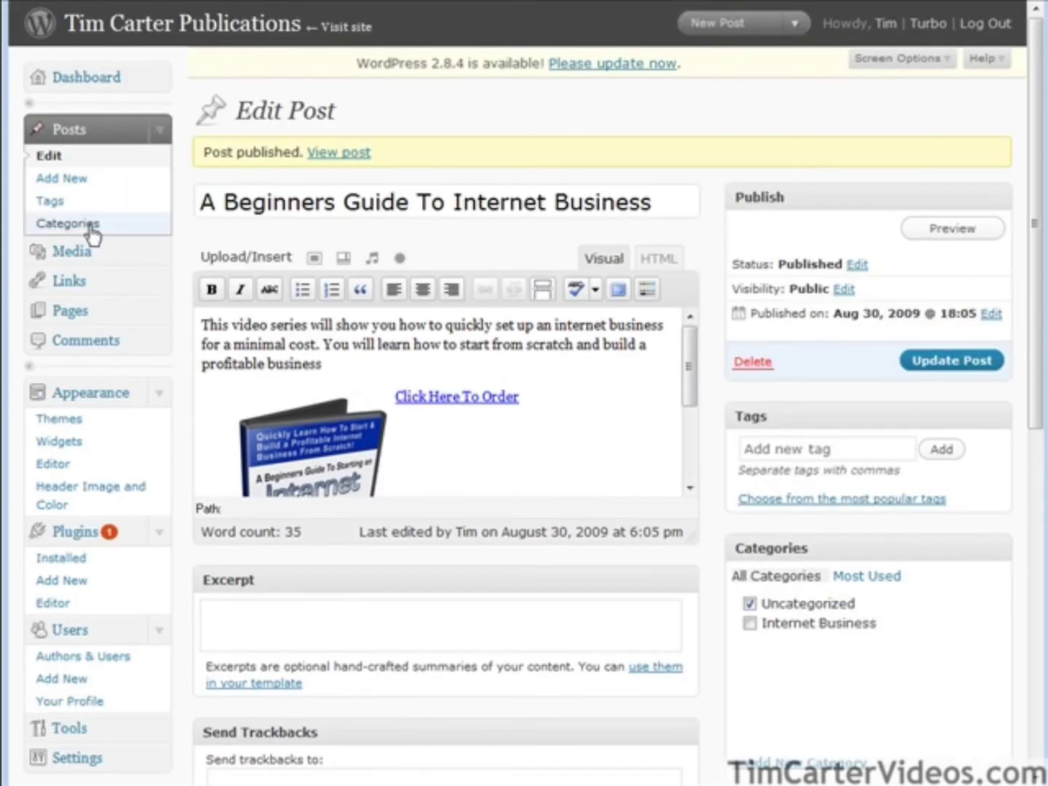
In Reading settings, set the static front page to 'Welcome To Tim Carter Publications', save, and view the site.
{"action": "scroll", "coordinate": [101, 400], "scroll_direction": "down", "scroll_amount": 6}
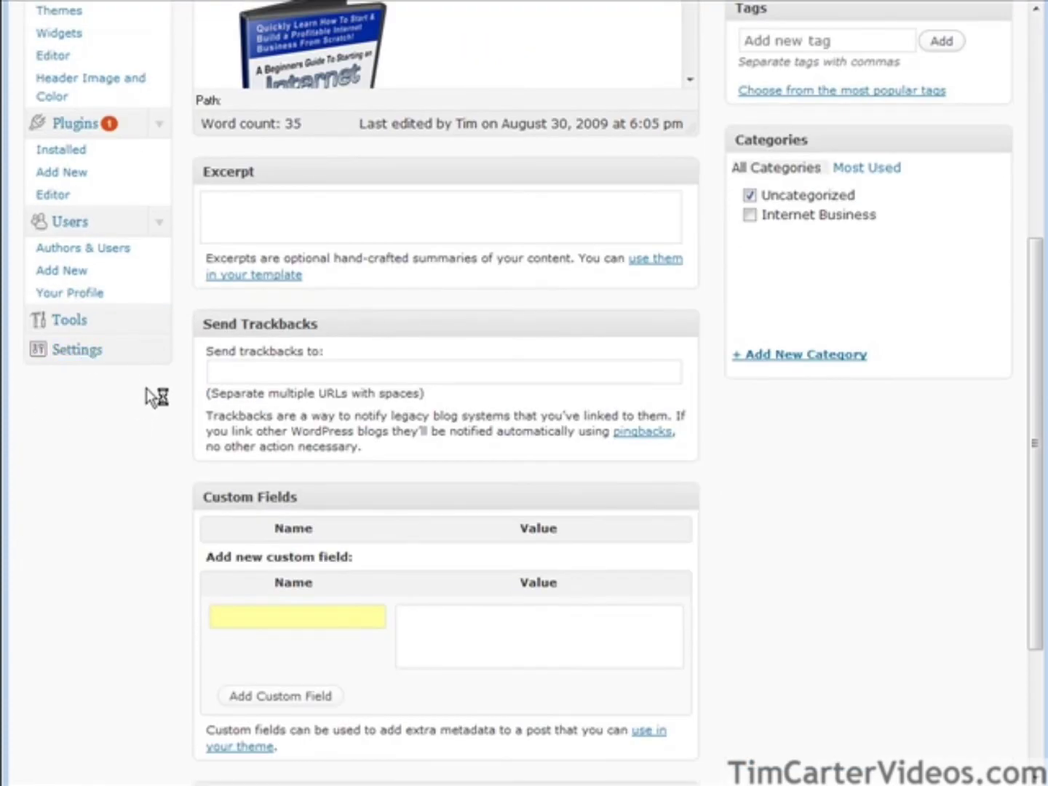
{"action": "scroll", "coordinate": [167, 403], "scroll_direction": "down", "scroll_amount": 3}
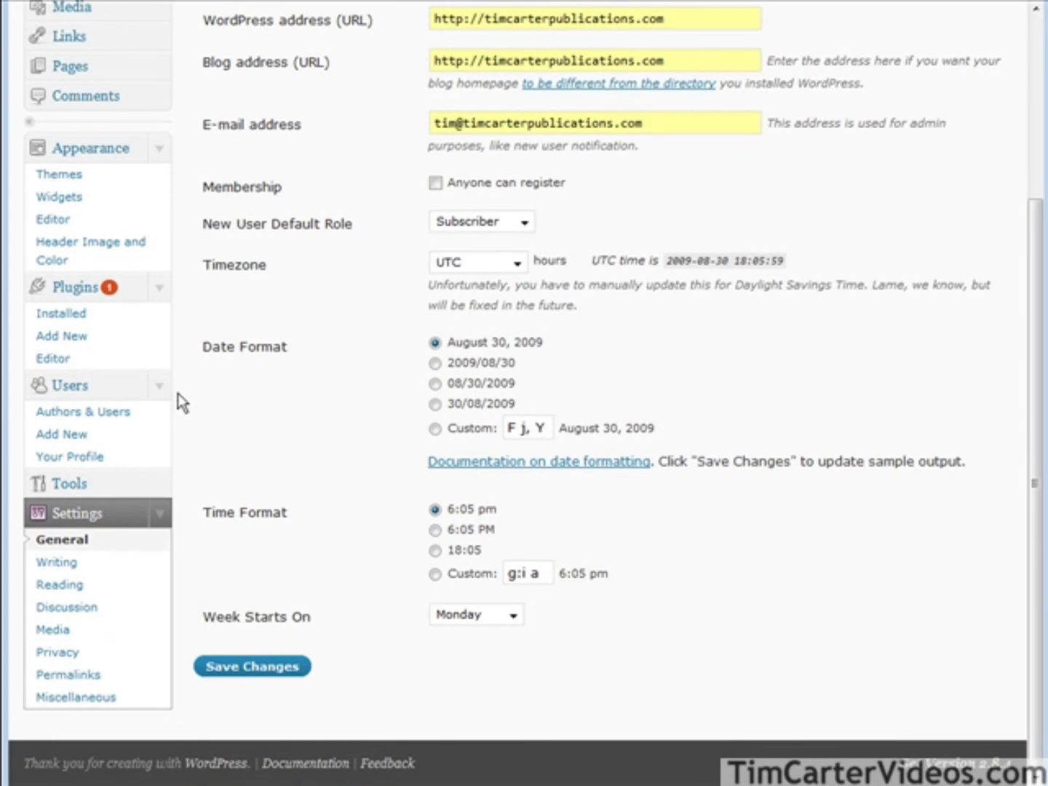
{"action": "left_click", "coordinate": [55, 586]}
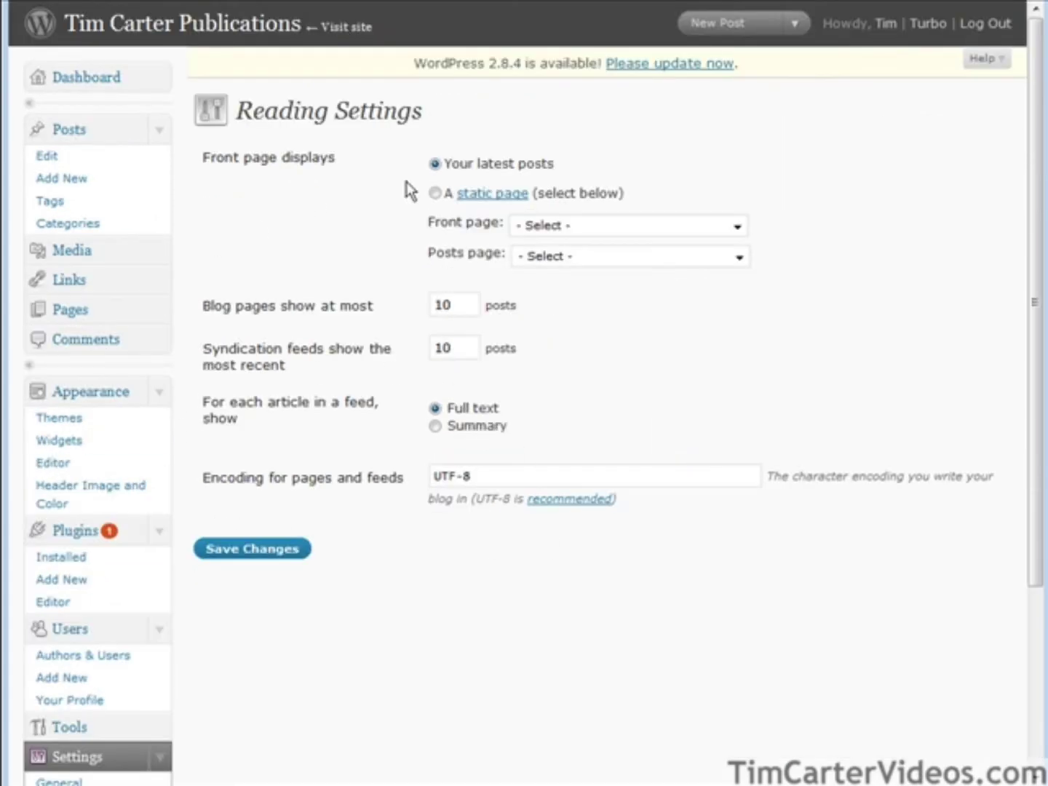
{"action": "left_click", "coordinate": [435, 193]}
{"action": "left_click", "coordinate": [567, 226]}
{"action": "left_click", "coordinate": [575, 264]}
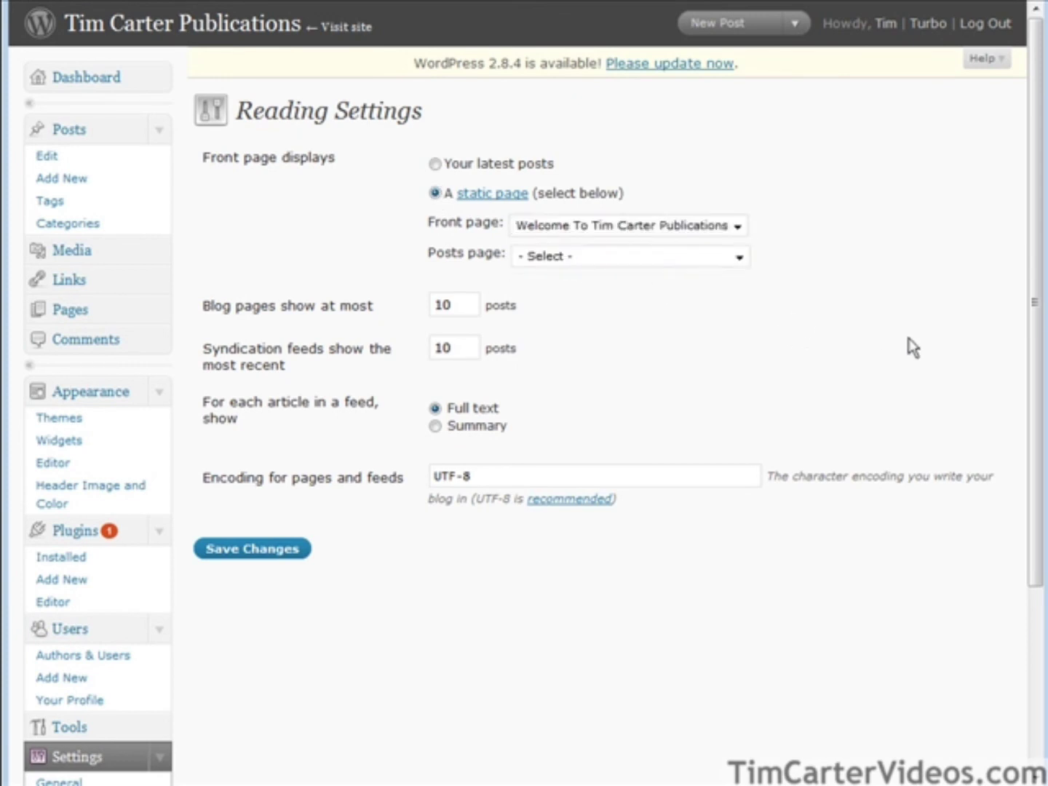
{"action": "left_click", "coordinate": [222, 549]}
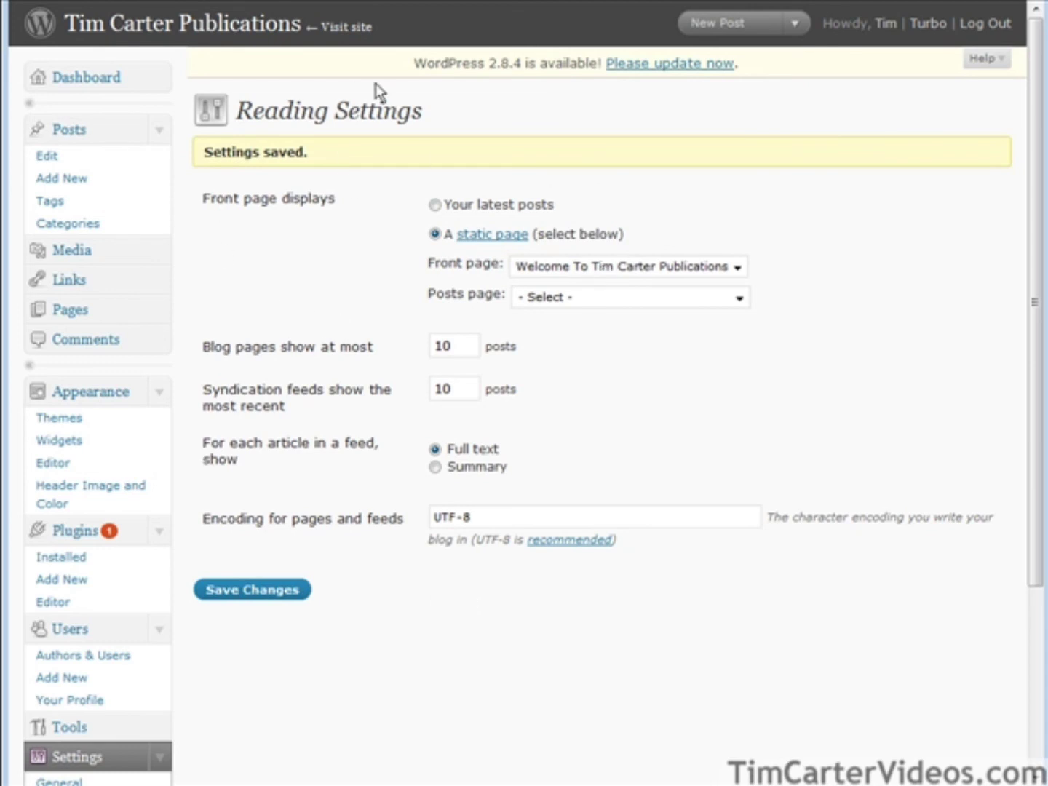
{"action": "left_click", "coordinate": [346, 27]}
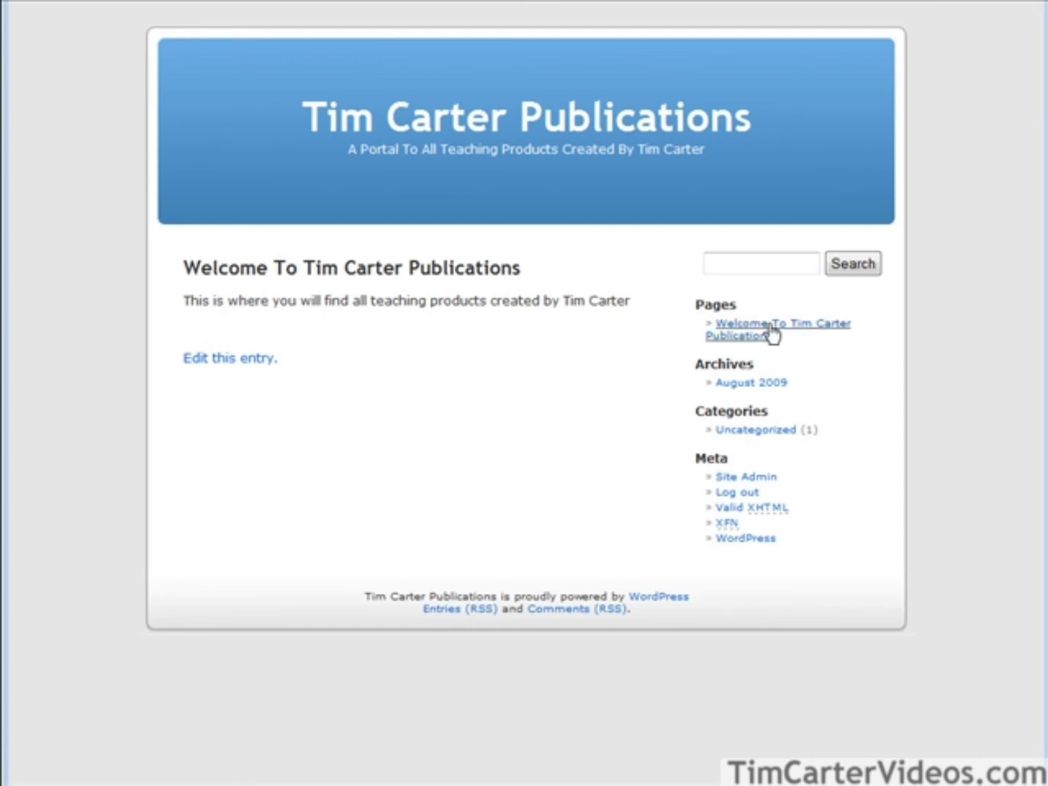
Go from the Welcome page to the August 2009 archive and follow 'Click Here To Order'.
{"action": "left_click", "coordinate": [824, 329]}
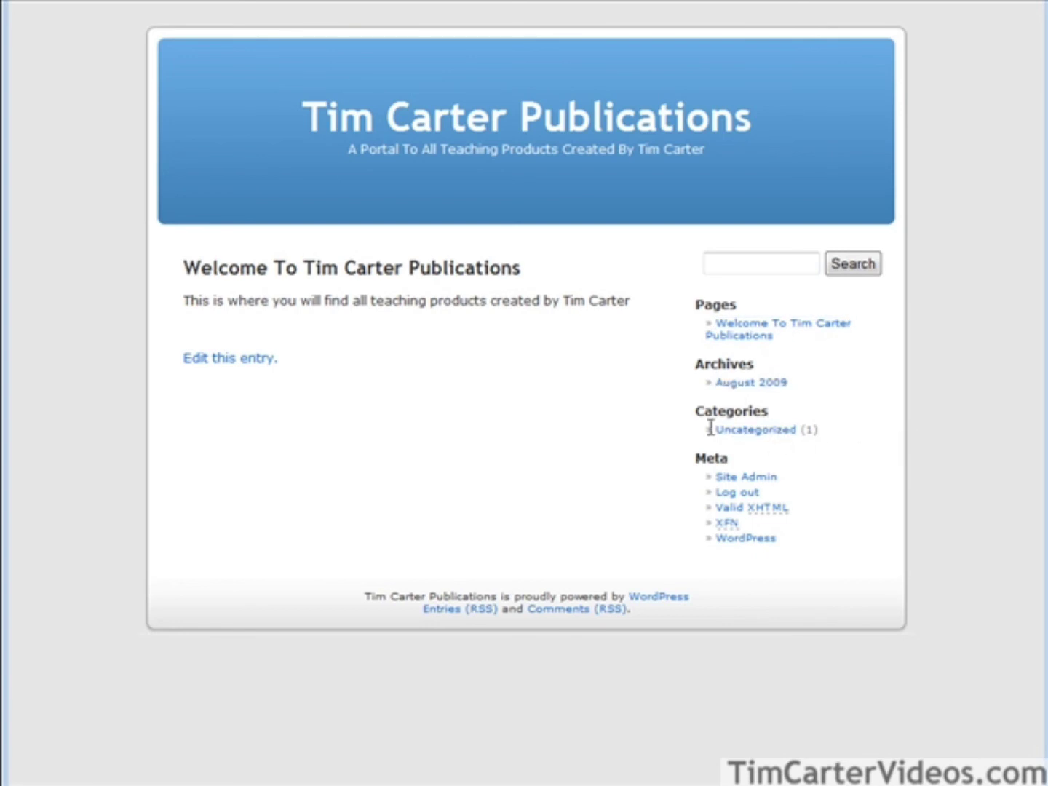
{"action": "left_click", "coordinate": [753, 386]}
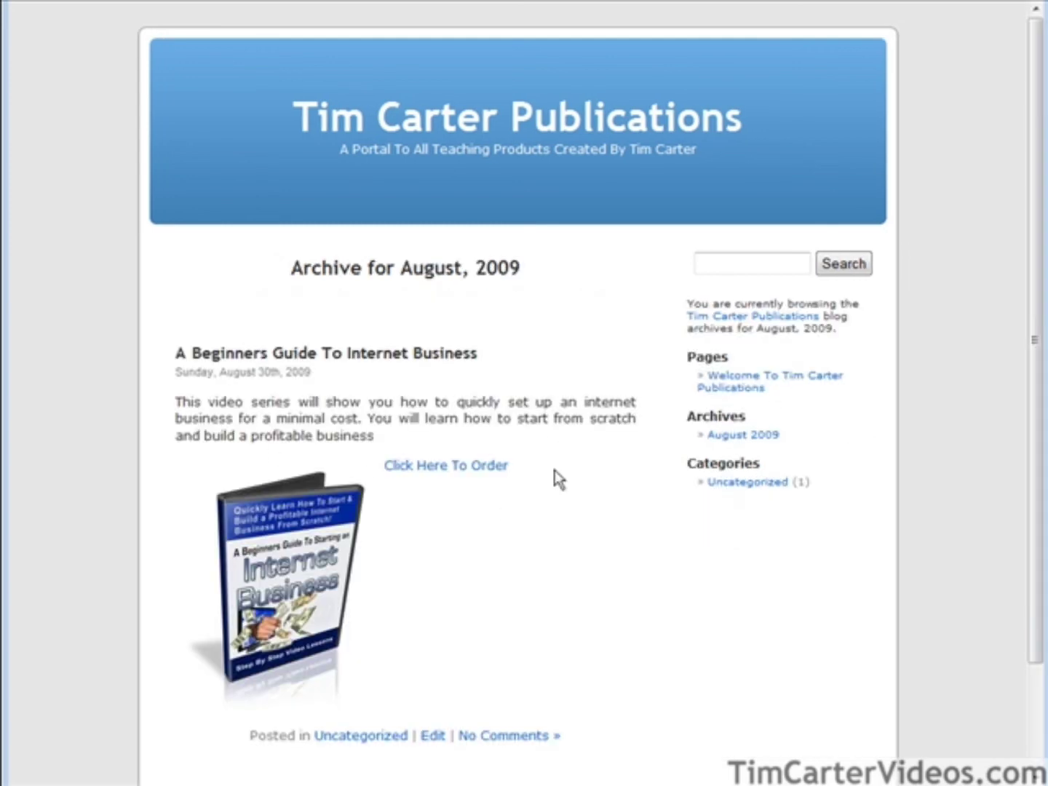
{"action": "left_click", "coordinate": [448, 468]}
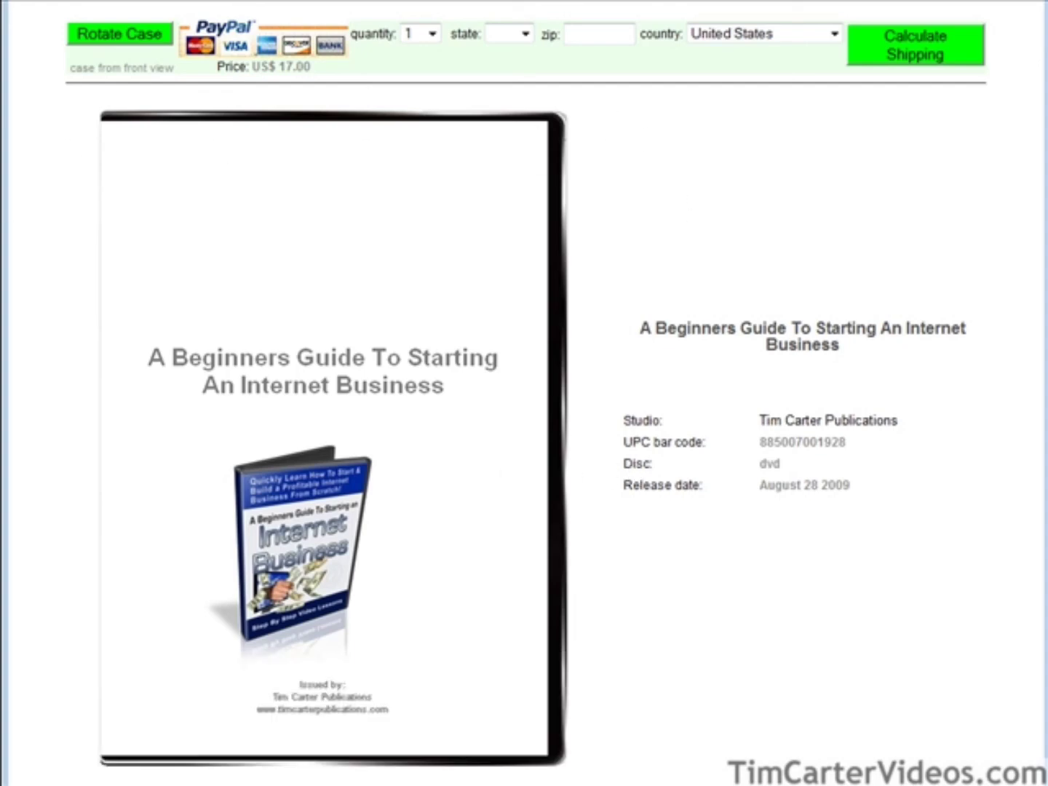
Return from Kunaki's DVD order page to the blog archive page.
{"action": "key", "text": "alt+Left"}
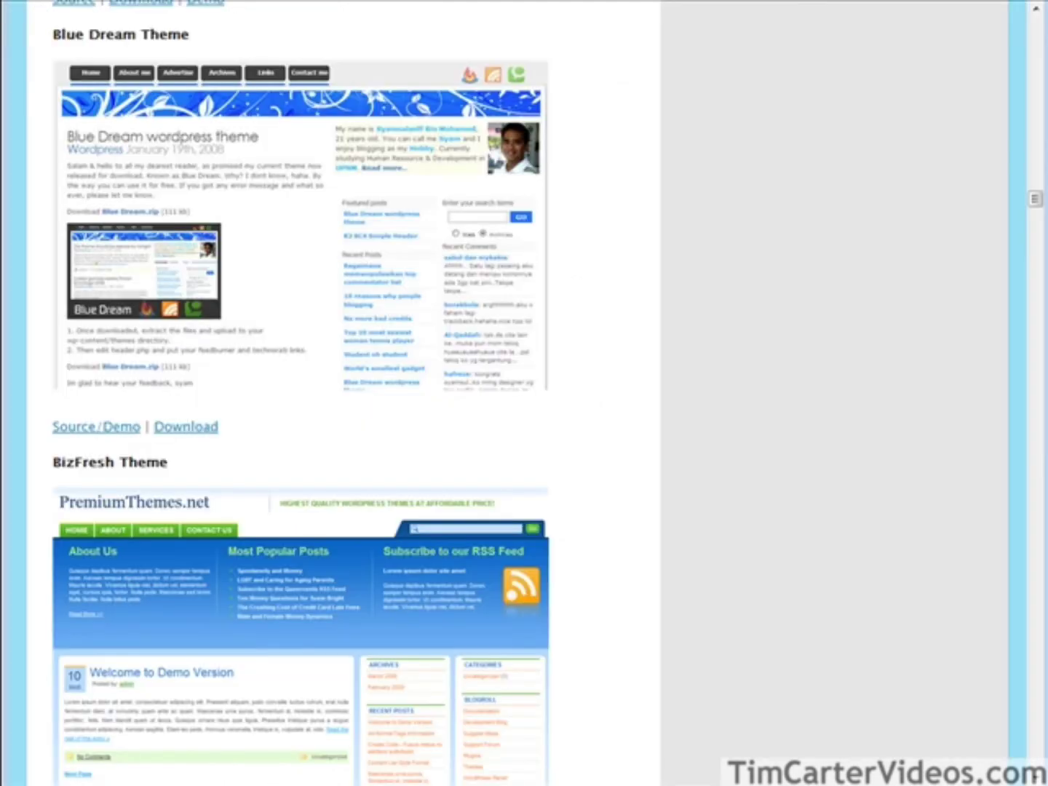
Download the Blue Dream theme as Bluedream.zip.
{"action": "left_click", "coordinate": [101, 431]}
{"action": "left_click", "coordinate": [179, 428]}
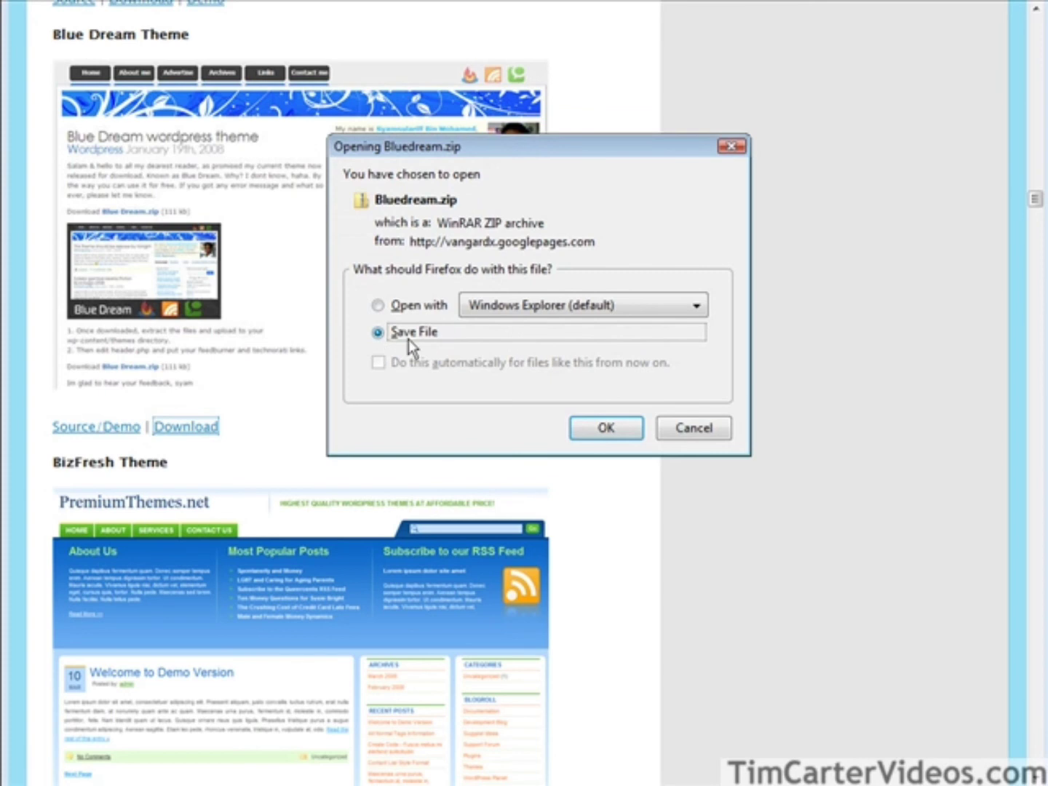
Save Bluedream.zip, inspect its Blue dream theme folder, and start extracting all files.
{"action": "left_click", "coordinate": [607, 428]}
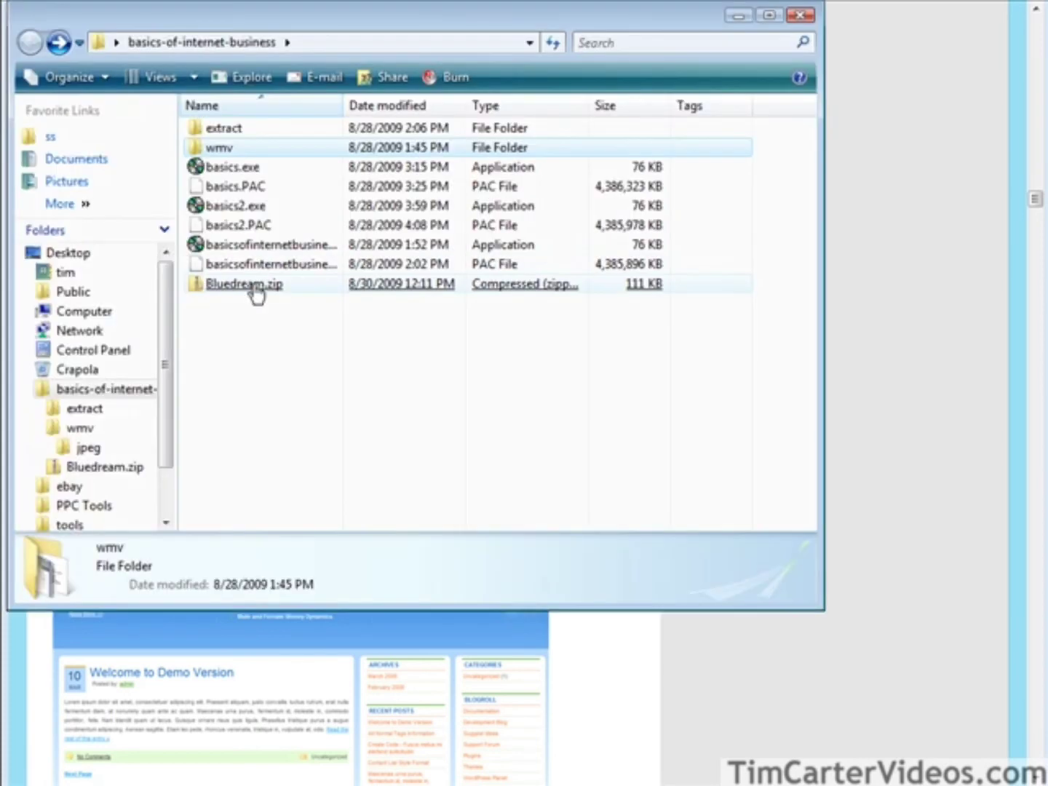
{"action": "double_click", "coordinate": [254, 285]}
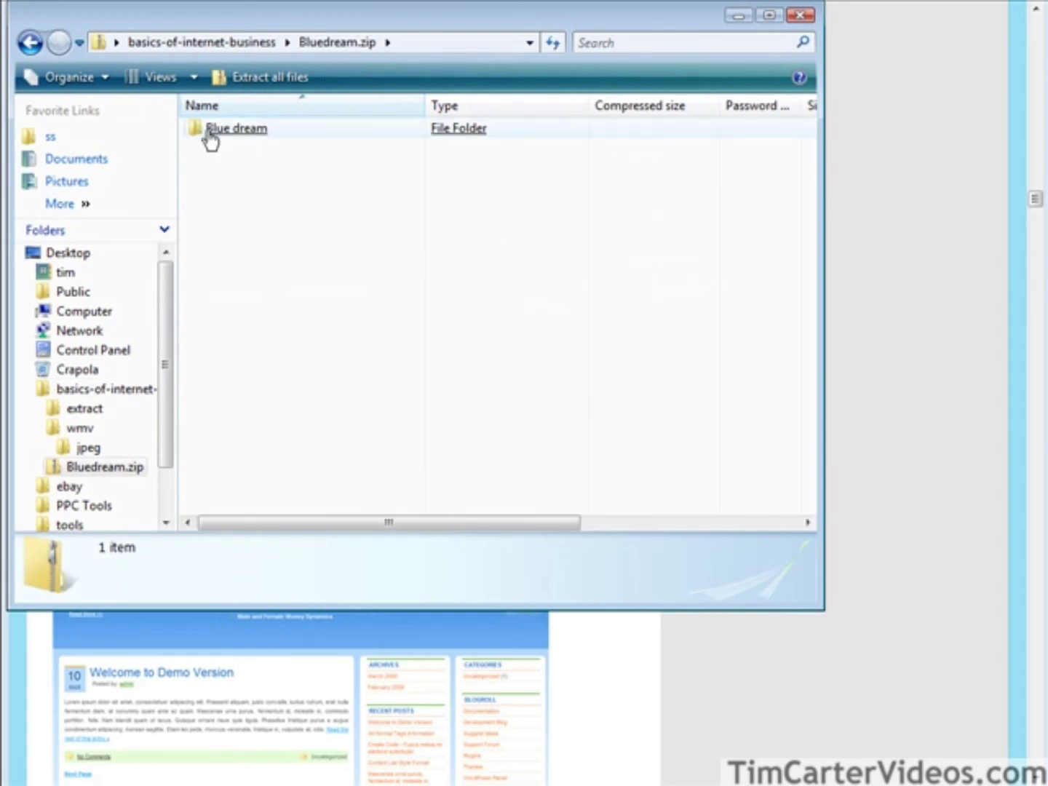
{"action": "double_click", "coordinate": [218, 129]}
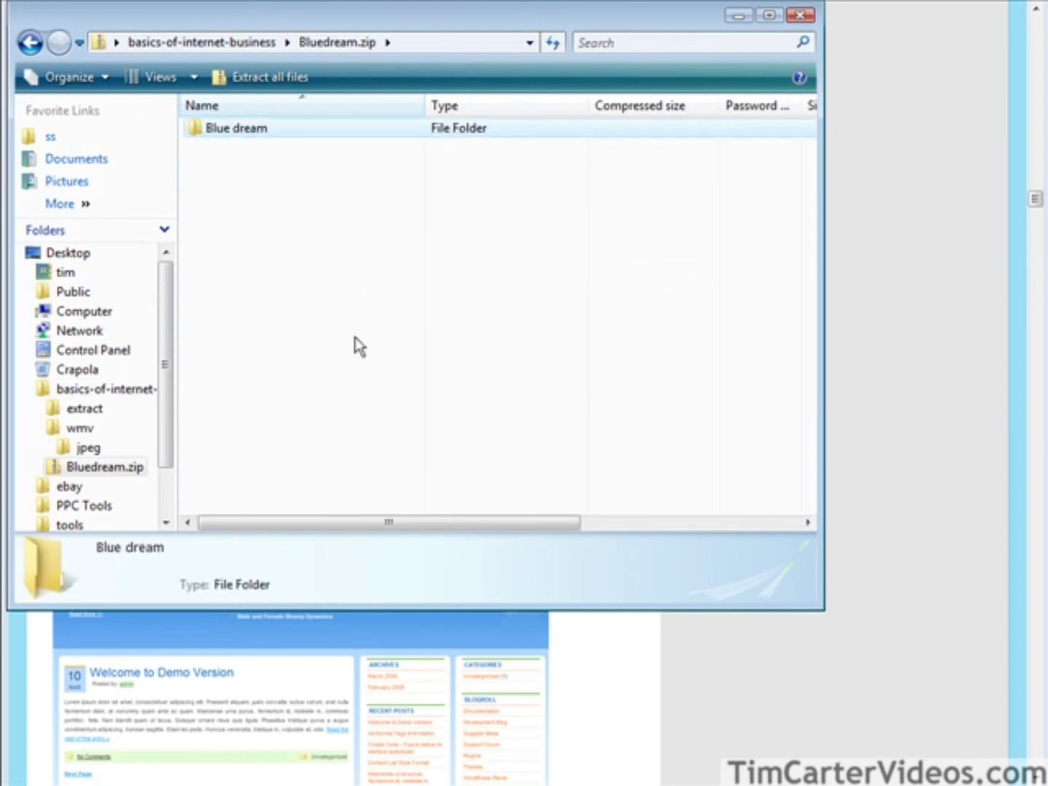
{"action": "left_click", "coordinate": [32, 43]}
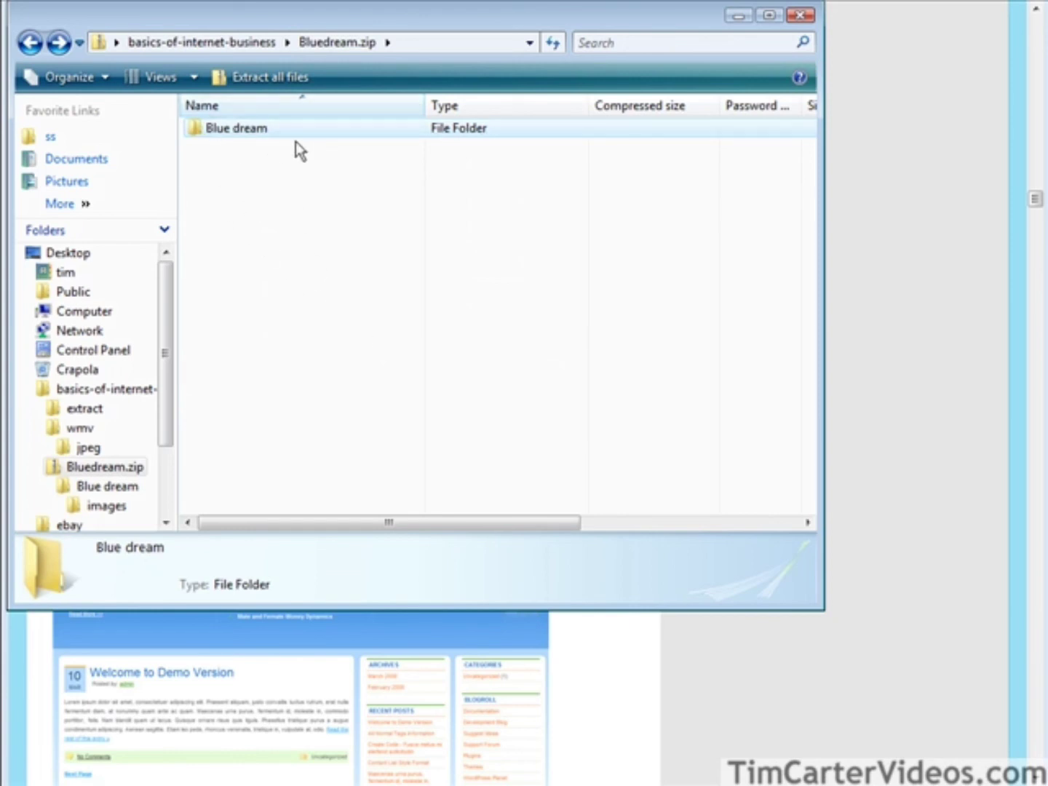
{"action": "left_click", "coordinate": [30, 43]}
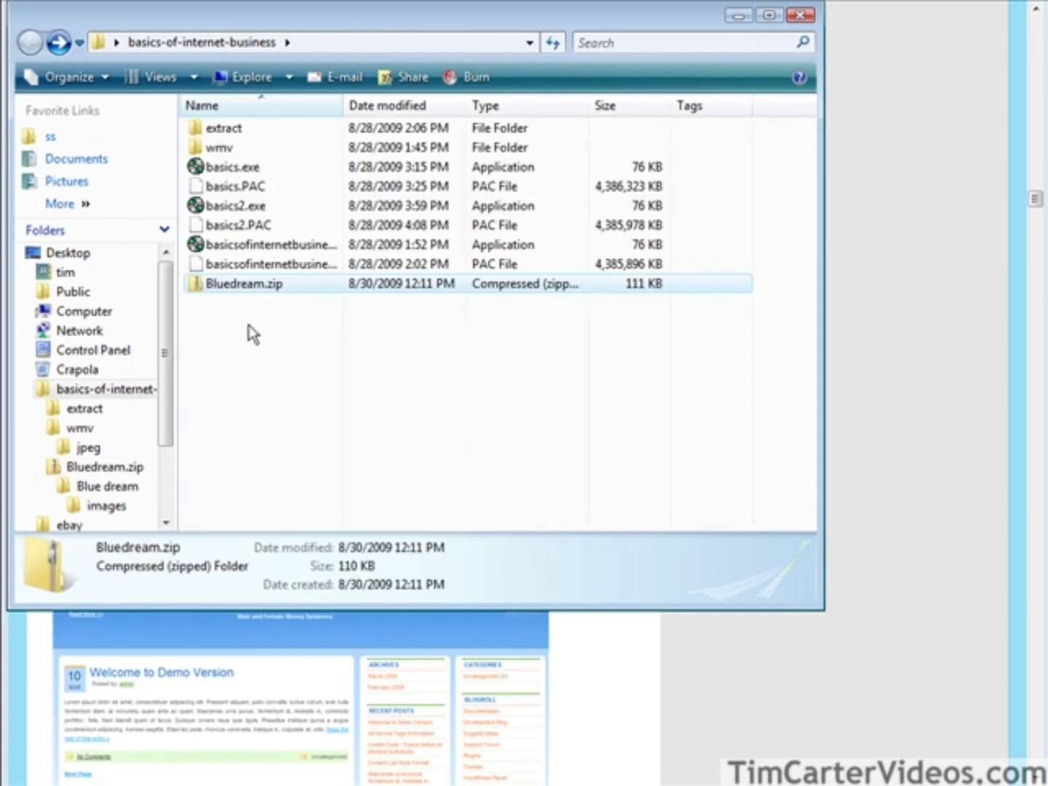
{"action": "left_click", "coordinate": [244, 287]}
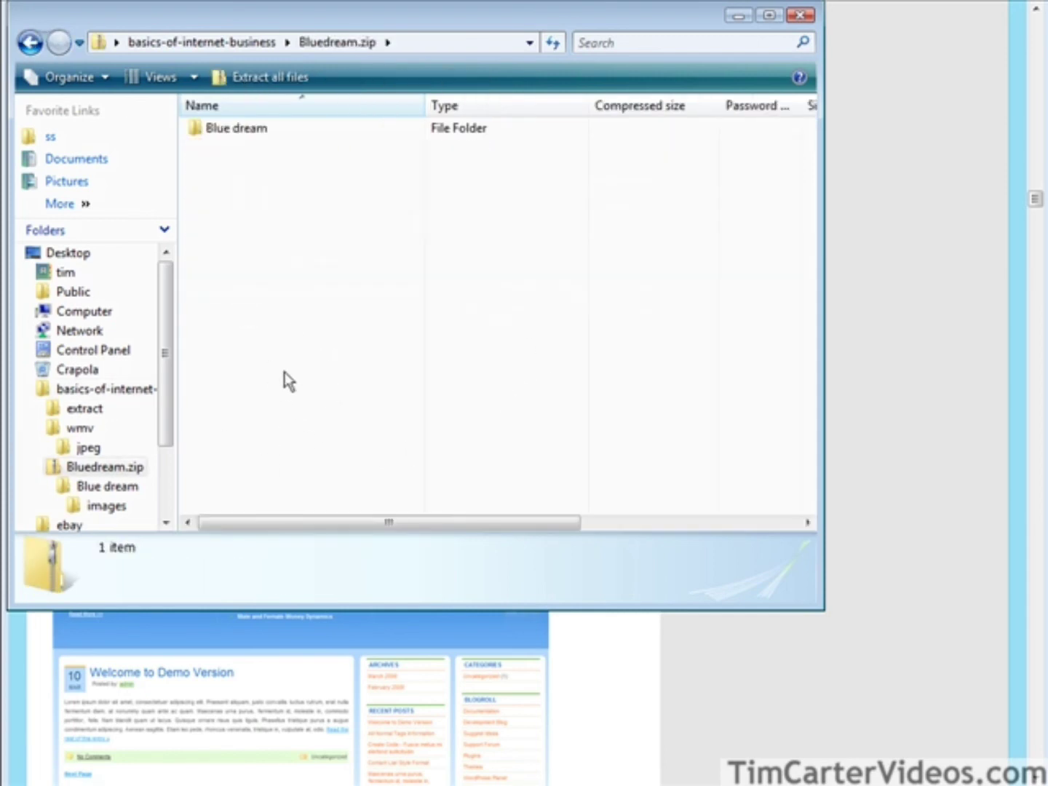
{"action": "left_click", "coordinate": [240, 77]}
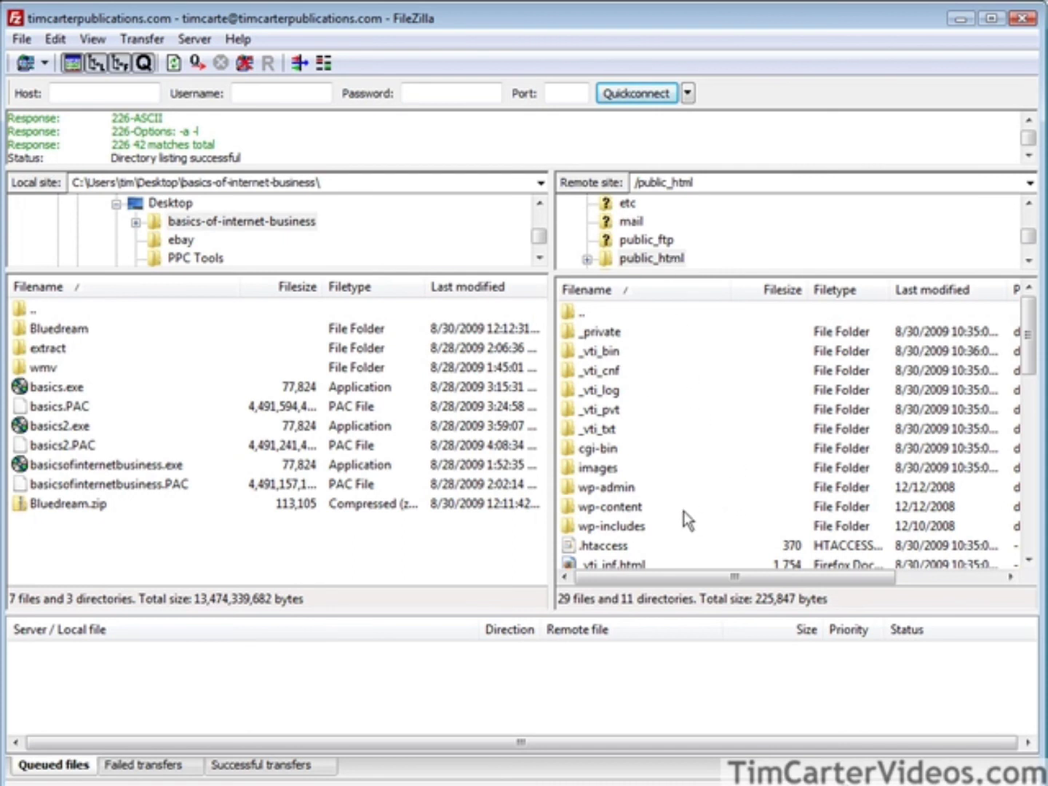
Upload the local Blue dream folder to the server's /public_html/wp-content/themes.
{"action": "left_click", "coordinate": [639, 509]}
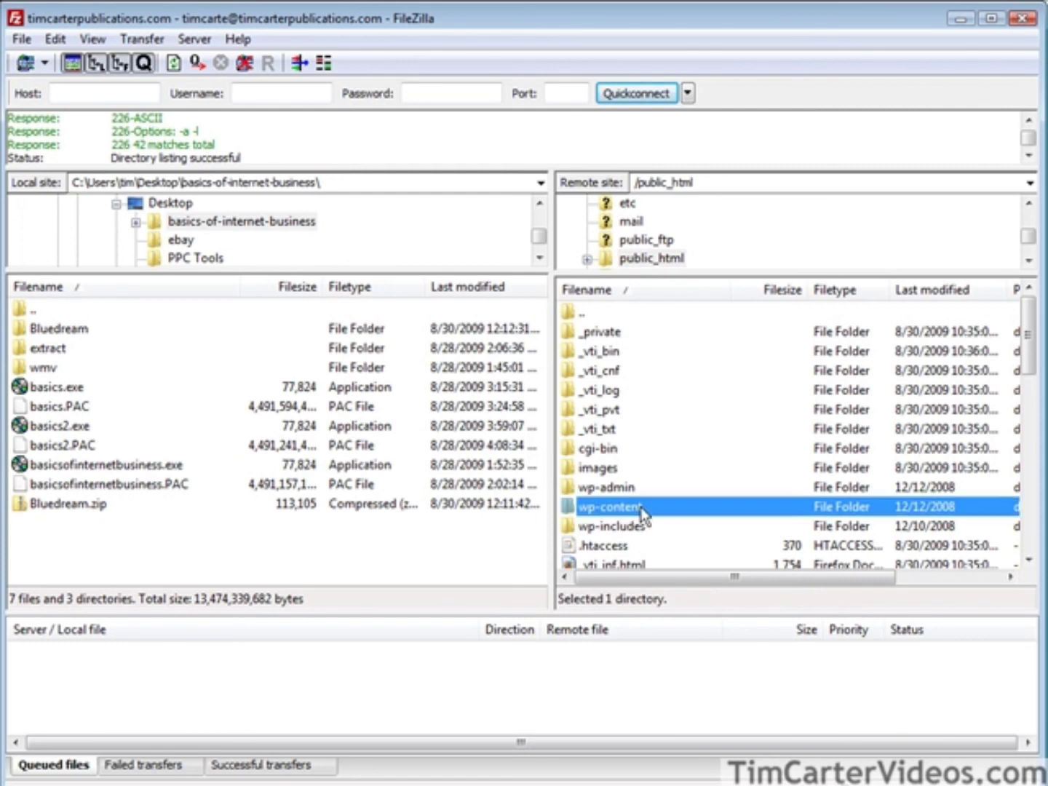
{"action": "double_click", "coordinate": [639, 509]}
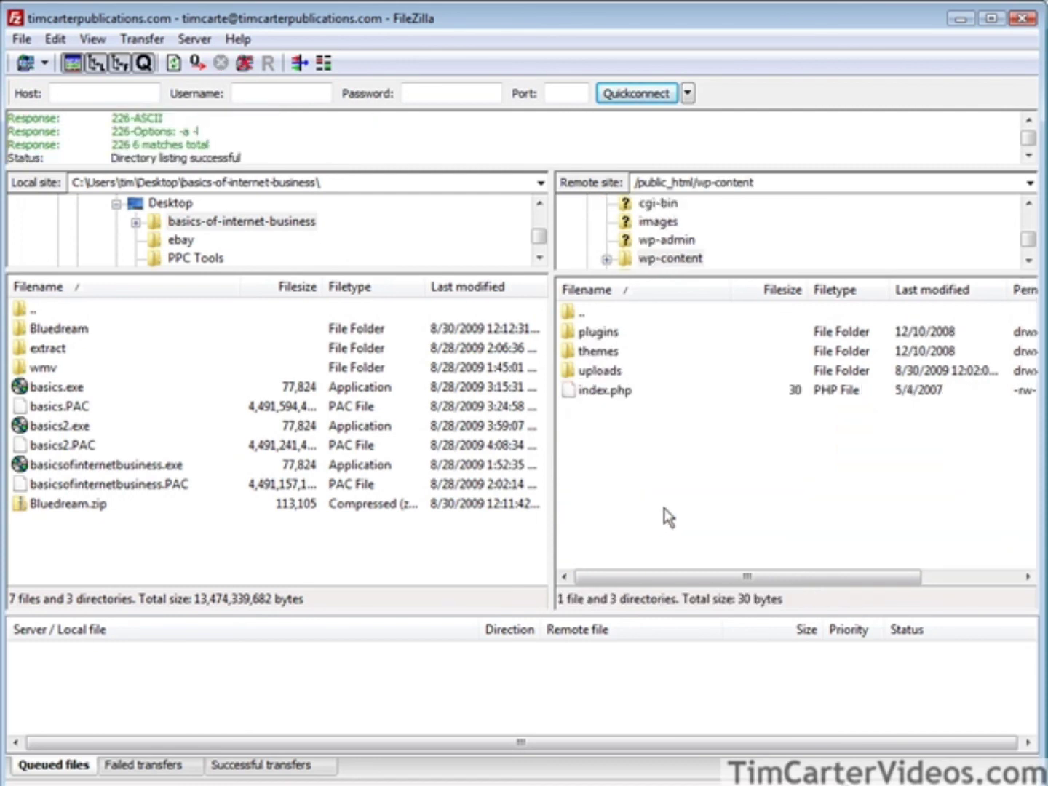
{"action": "double_click", "coordinate": [603, 354]}
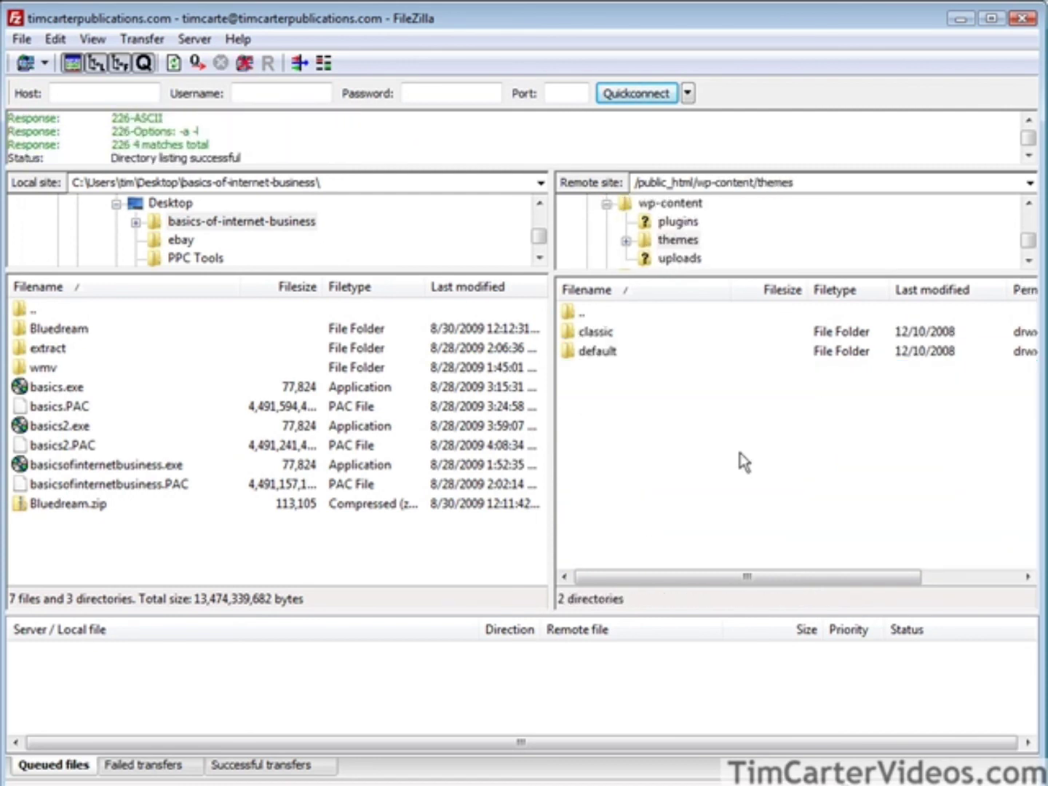
{"action": "double_click", "coordinate": [86, 333]}
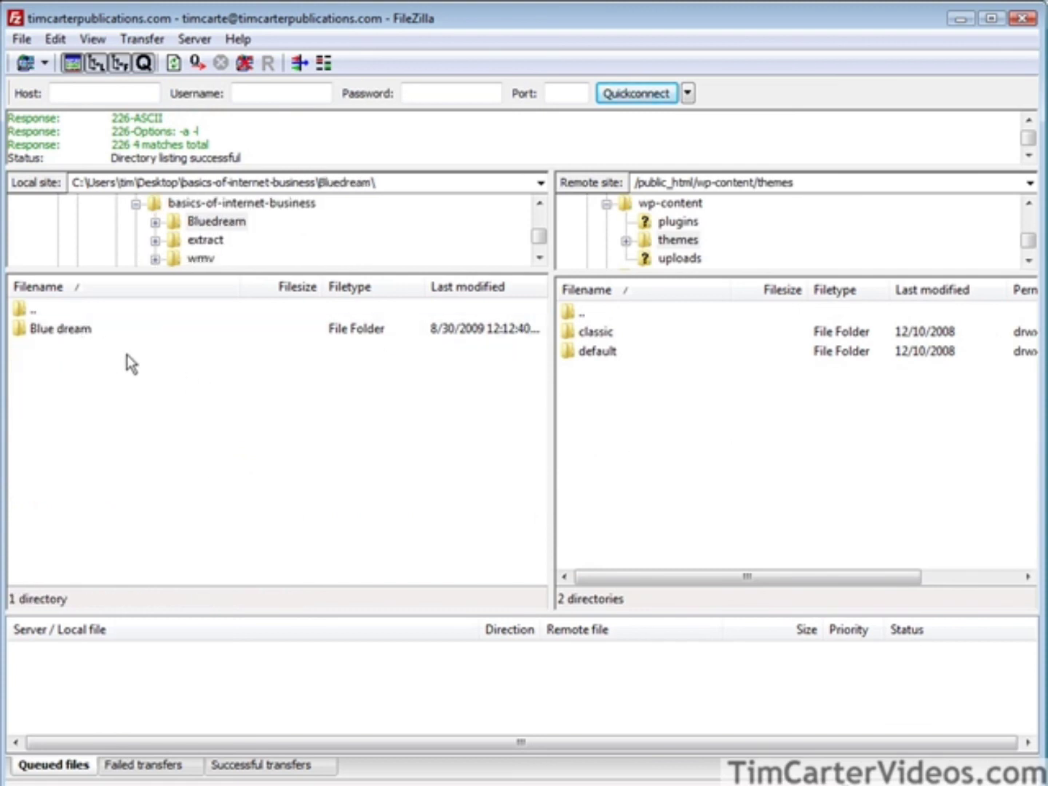
{"action": "left_click", "coordinate": [78, 333]}
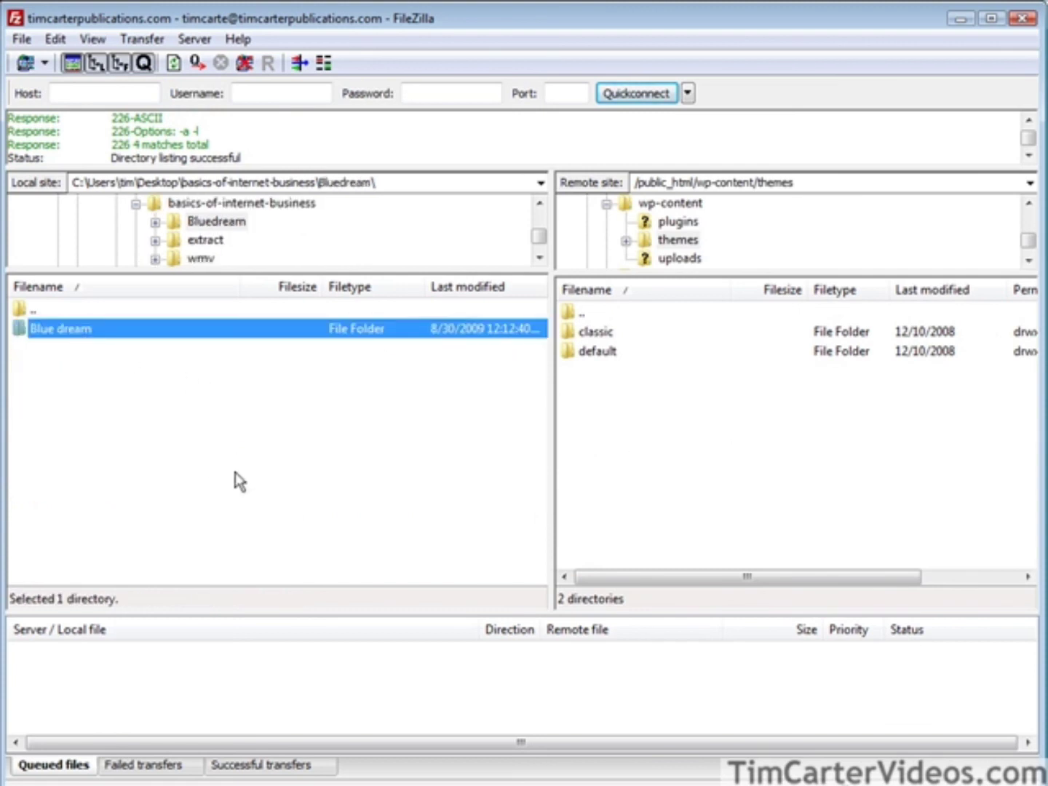
{"action": "right_click", "coordinate": [79, 334]}
{"action": "left_click", "coordinate": [98, 342]}
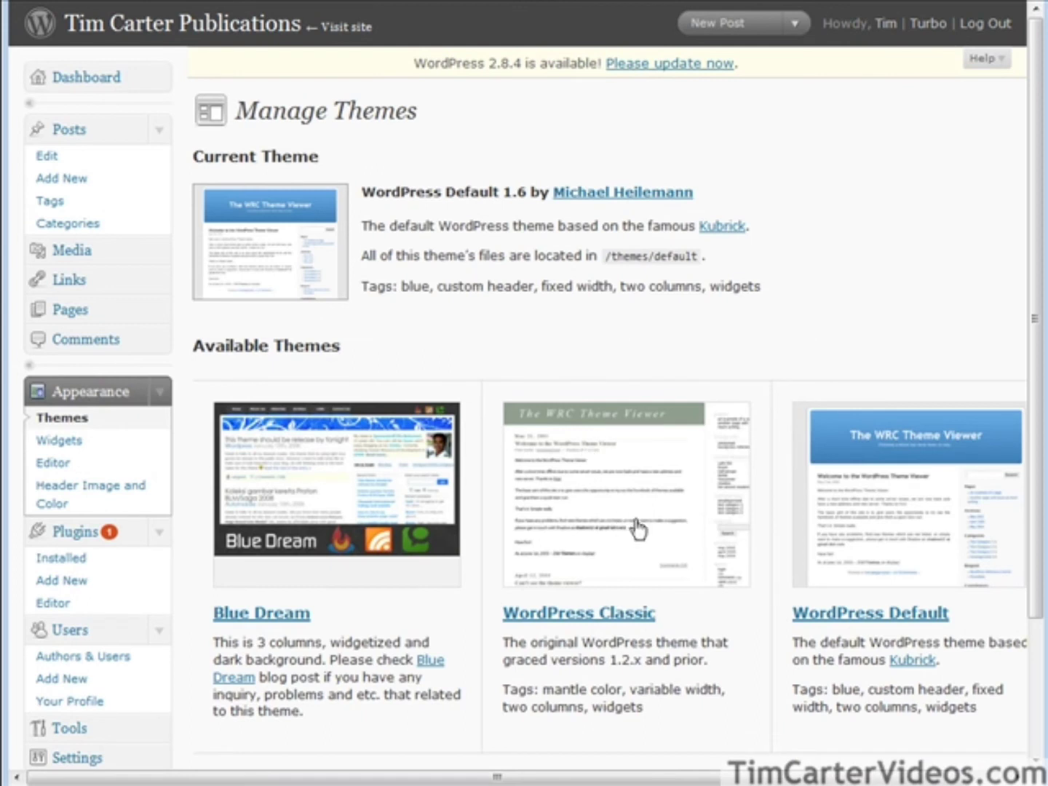
Activate Blue Dream, then check the public site, August 2009 archive and order link in it.
{"action": "left_click", "coordinate": [350, 488]}
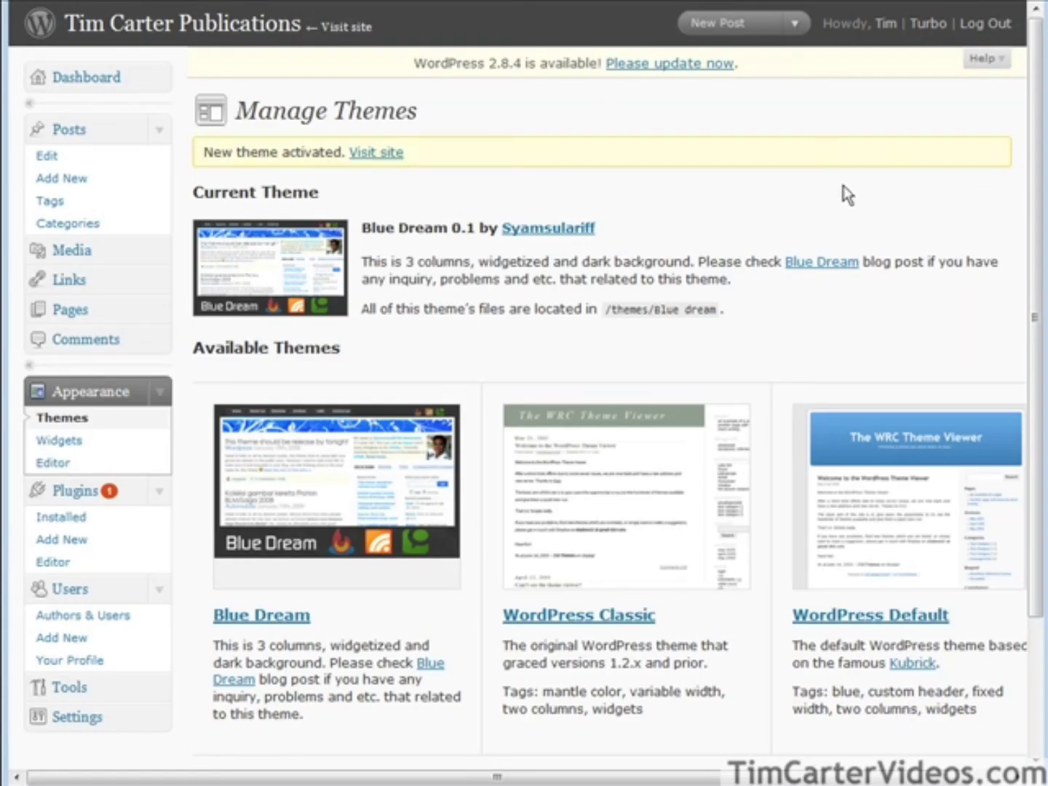
{"action": "left_click", "coordinate": [347, 28]}
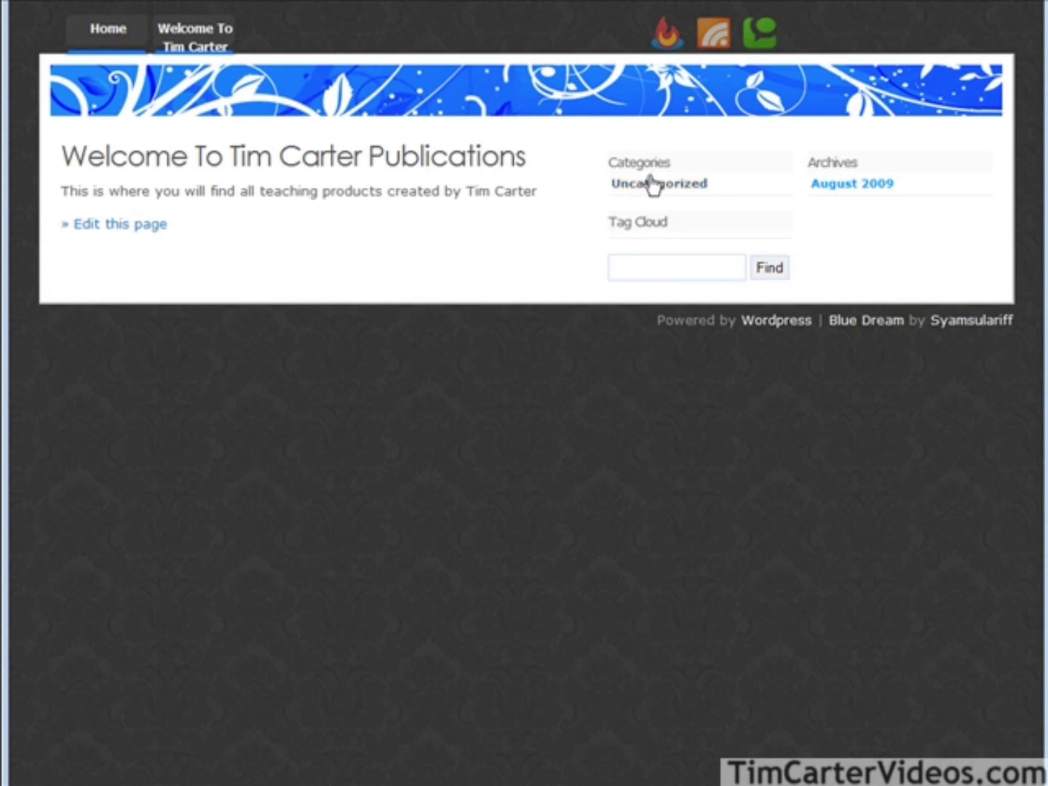
{"action": "left_click", "coordinate": [837, 190]}
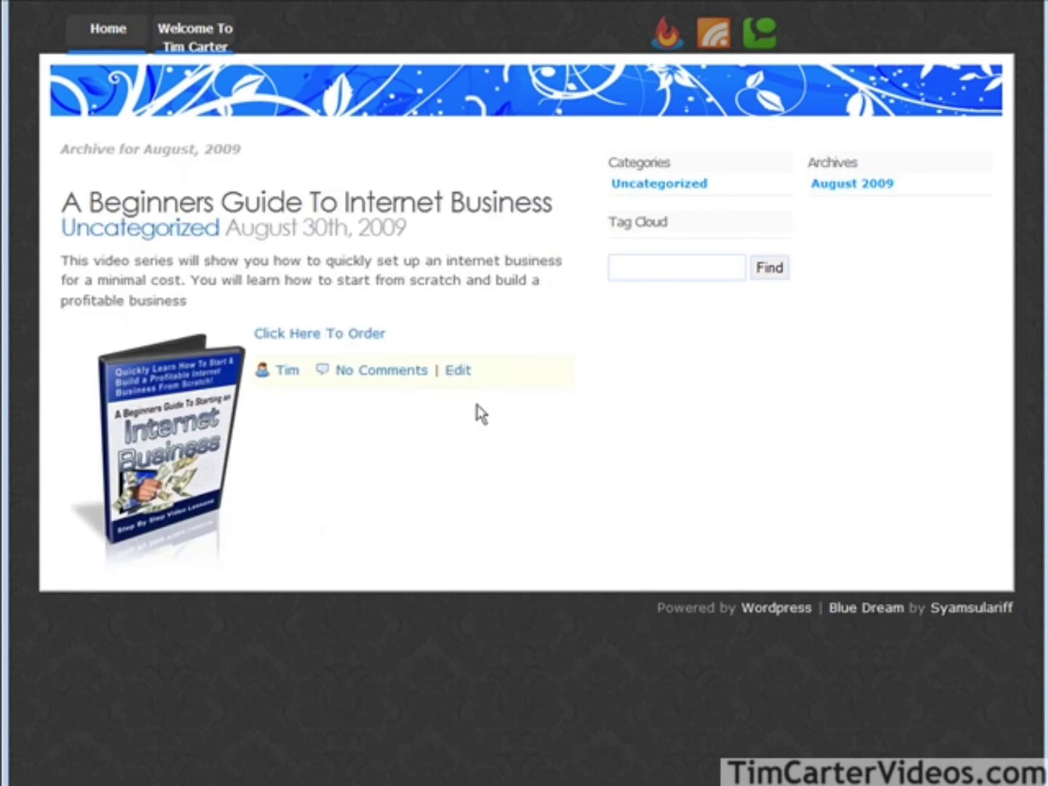
{"action": "left_click", "coordinate": [318, 337]}
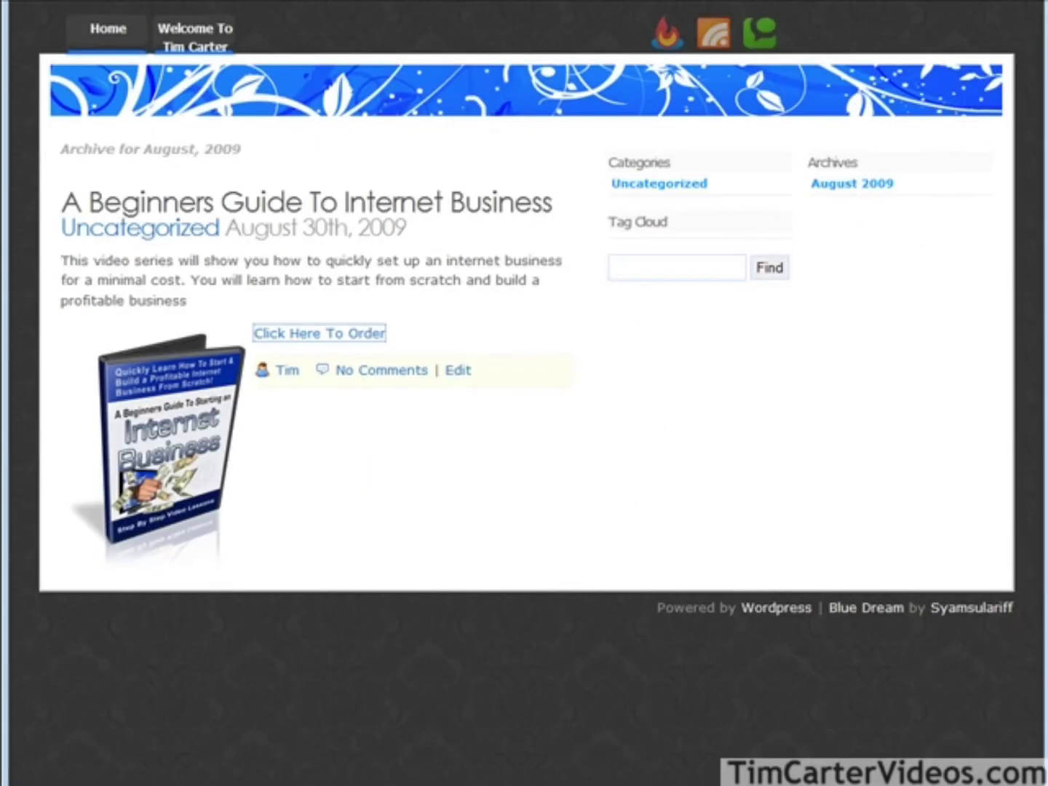
{"action": "key", "text": "alt+Left"}
{"action": "key", "text": "alt+Left"}
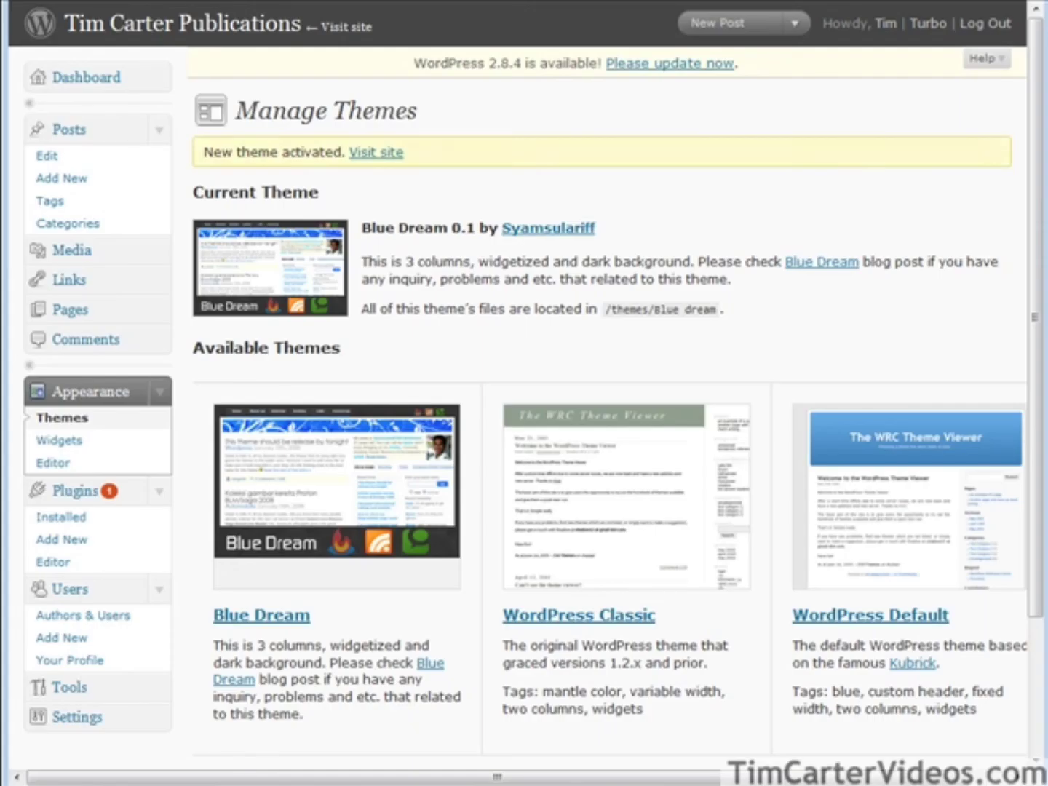
Move the Beginners Guide post from Uncategorized to Internet Business and update it.
{"action": "left_click", "coordinate": [49, 156]}
{"action": "mouse_move", "coordinate": [832, 247]}
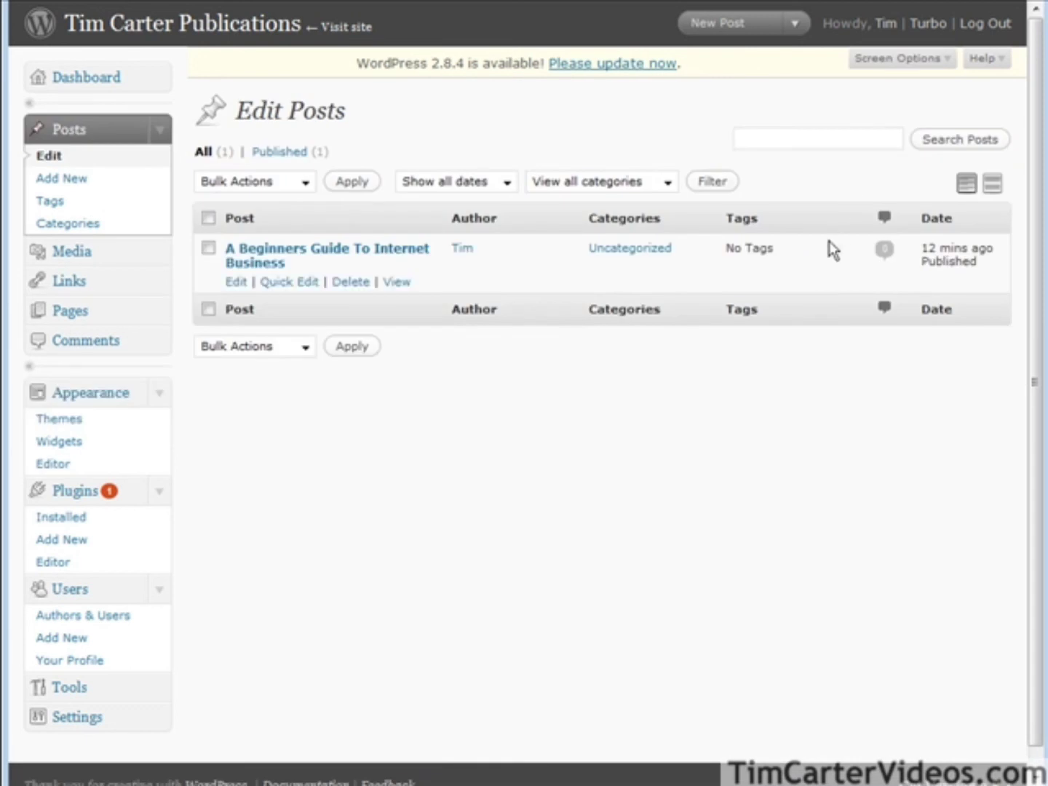
{"action": "left_click", "coordinate": [234, 283]}
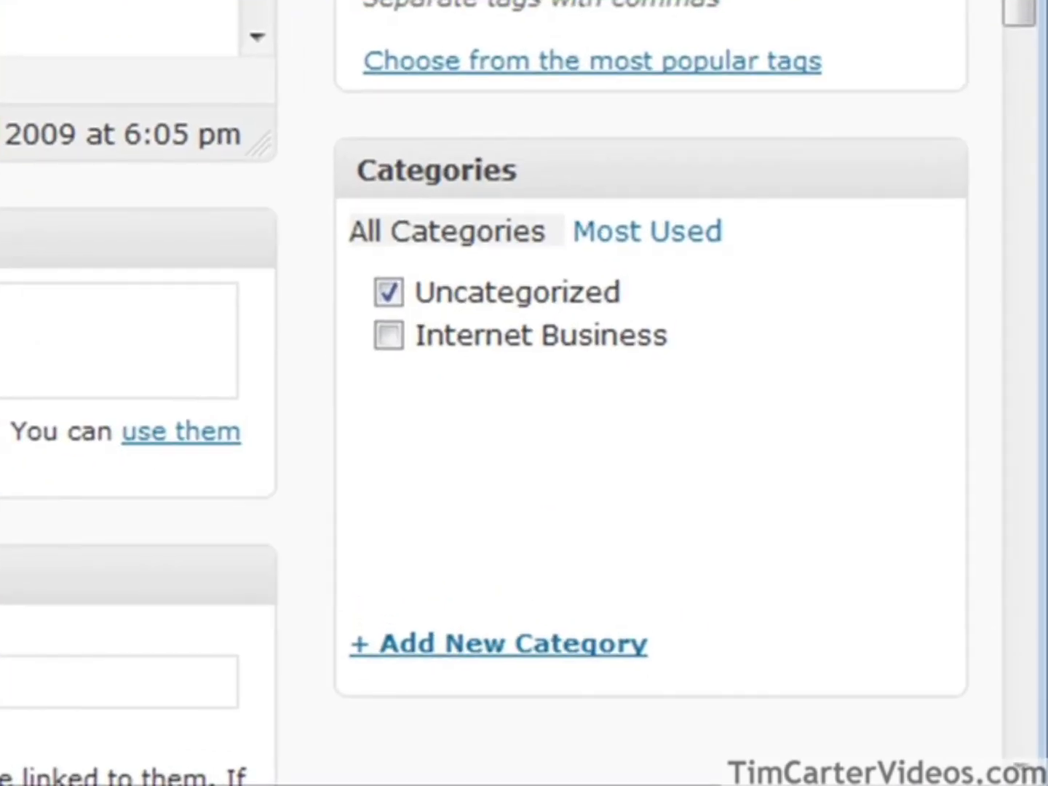
{"action": "left_click", "coordinate": [389, 292]}
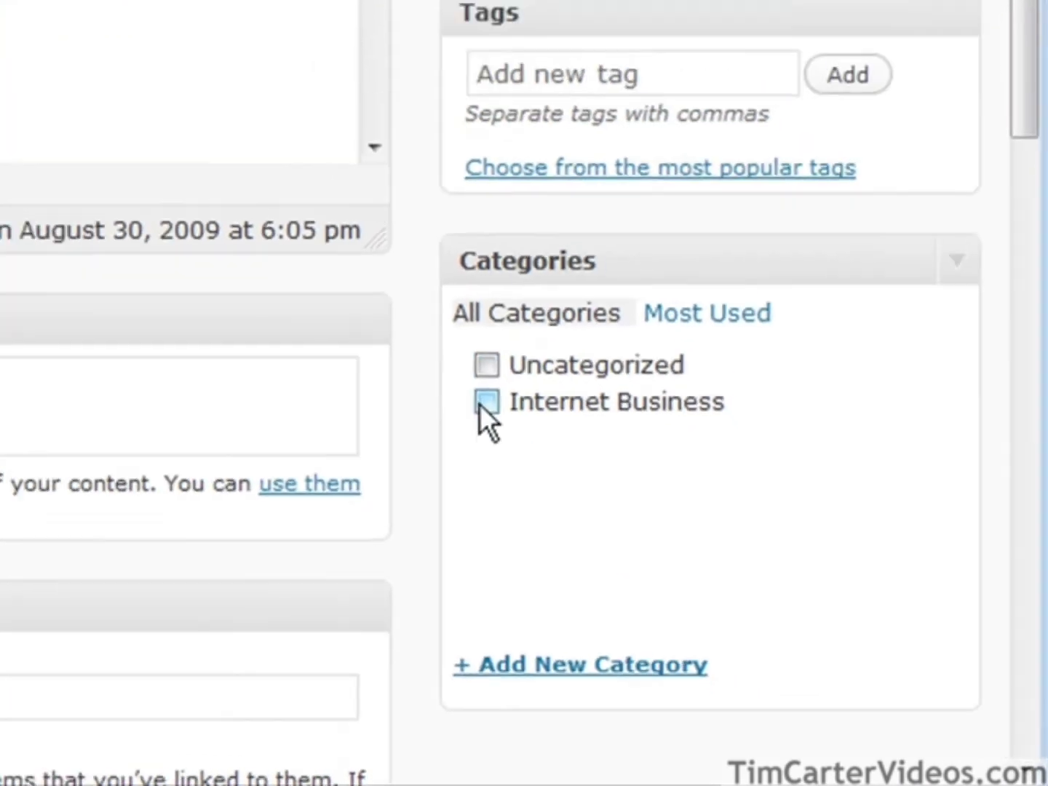
{"action": "left_click", "coordinate": [486, 403]}
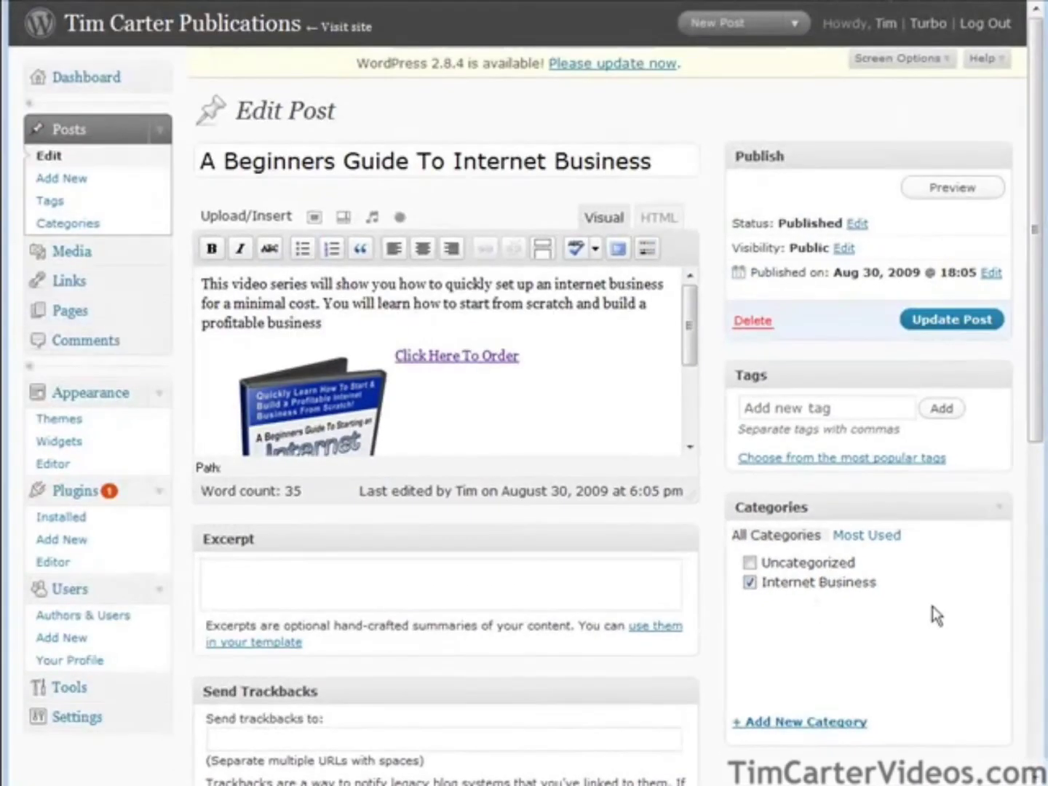
{"action": "left_click", "coordinate": [949, 317]}
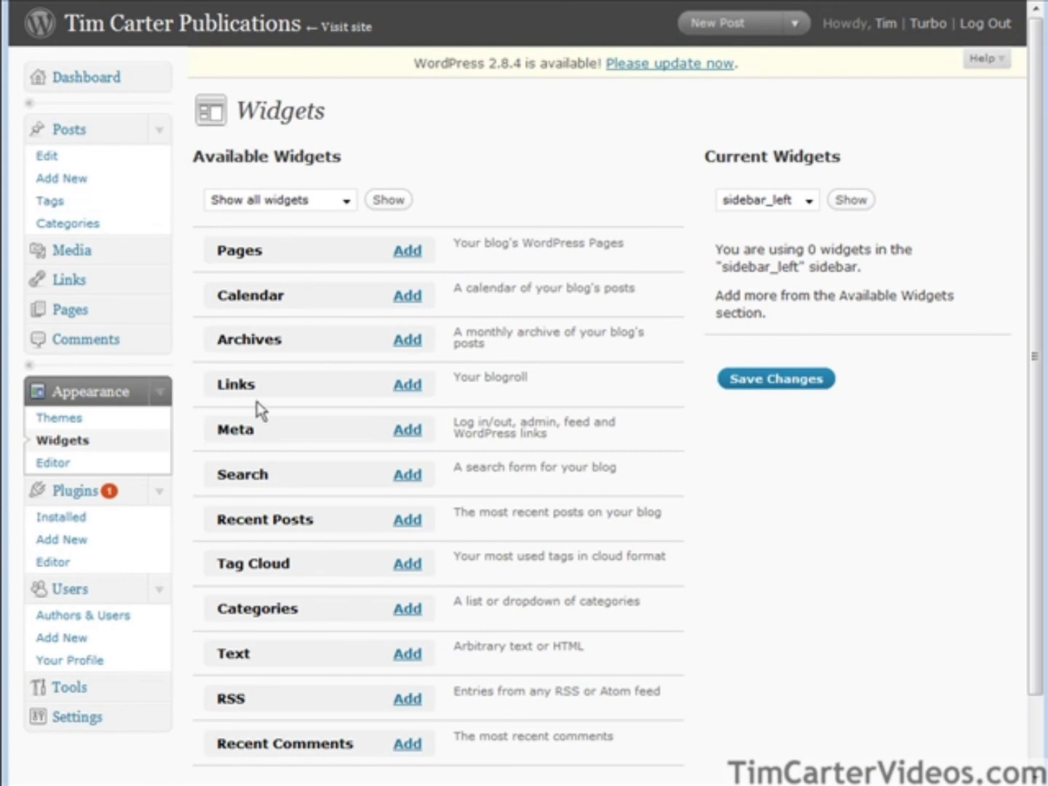
Add the Search, Recent Posts and Categories widgets to sidebar_left, arrange them, and save.
{"action": "left_click", "coordinate": [407, 477]}
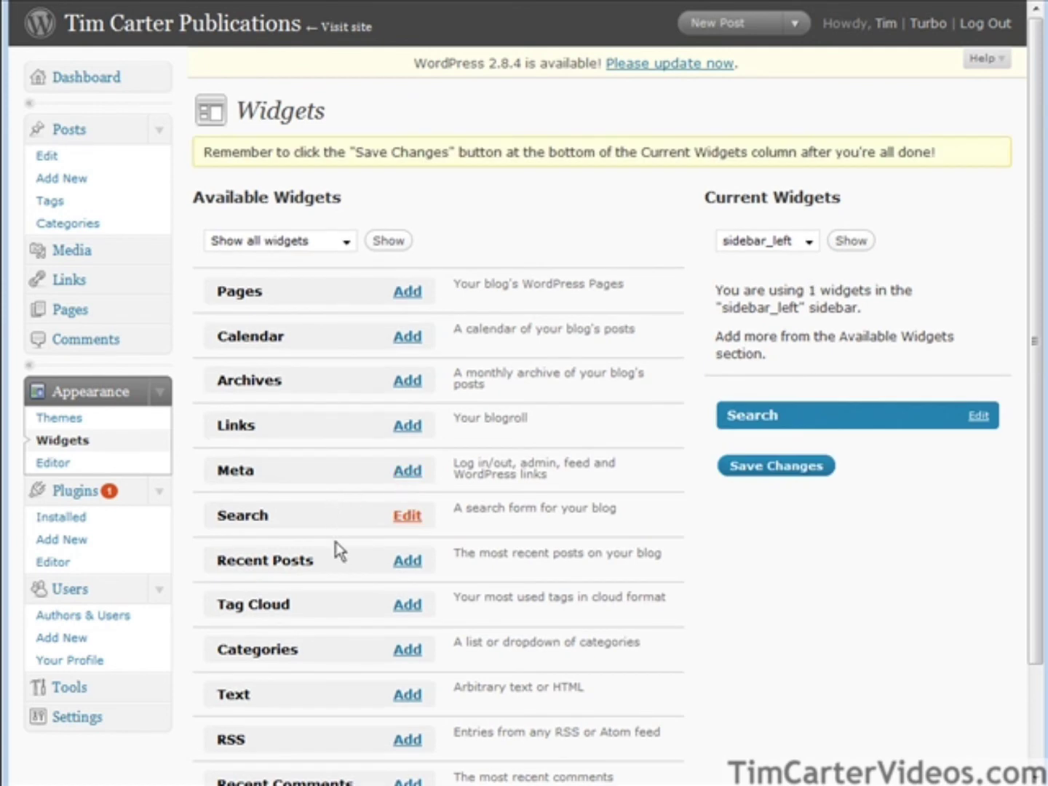
{"action": "left_click", "coordinate": [407, 559]}
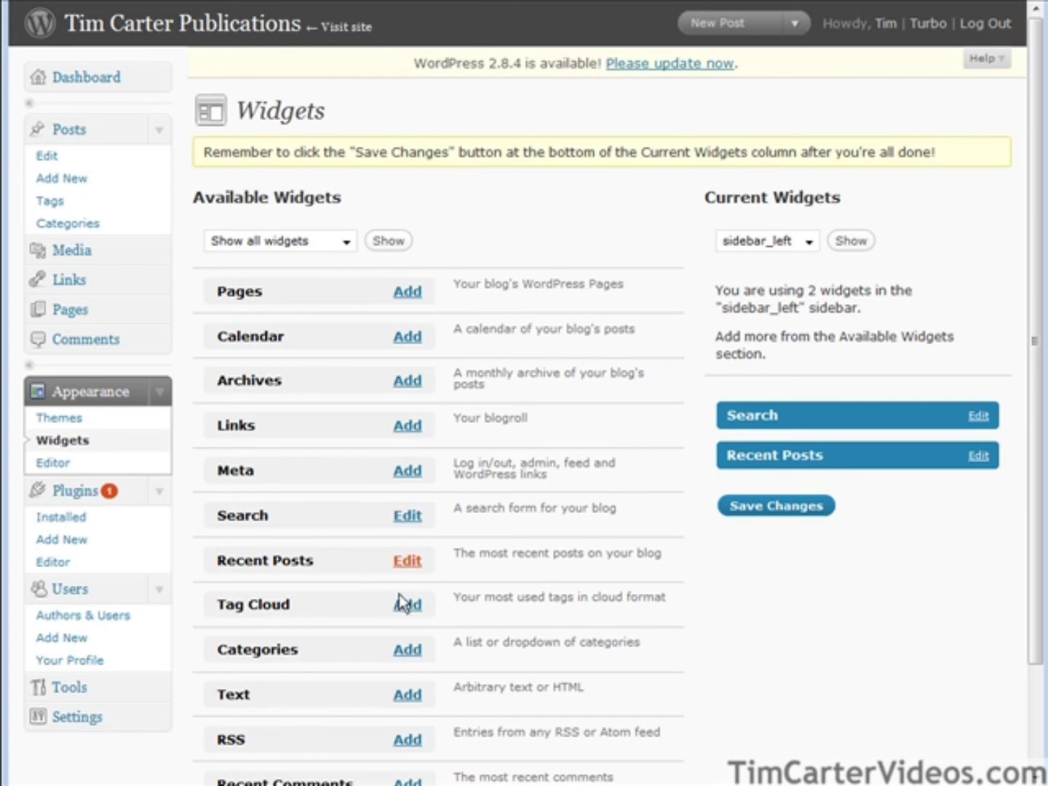
{"action": "left_click", "coordinate": [407, 650]}
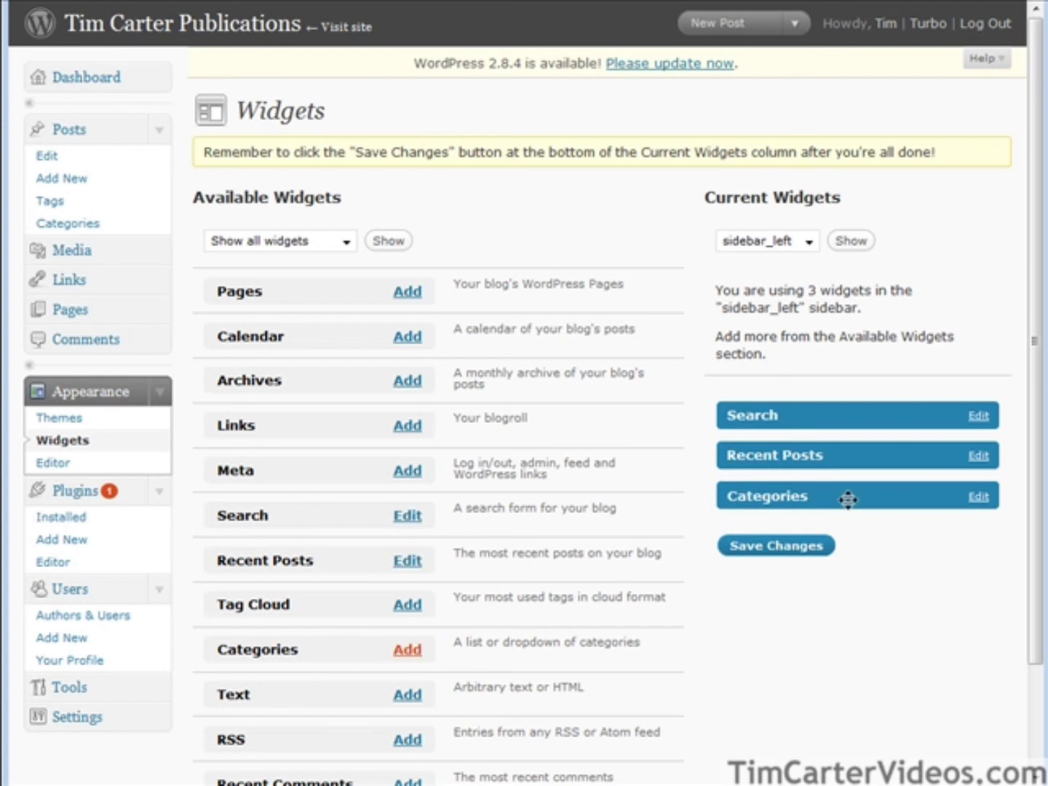
{"action": "left_click_drag", "start_coordinate": [832, 456], "coordinate": [822, 401]}
{"action": "left_click", "coordinate": [785, 547]}
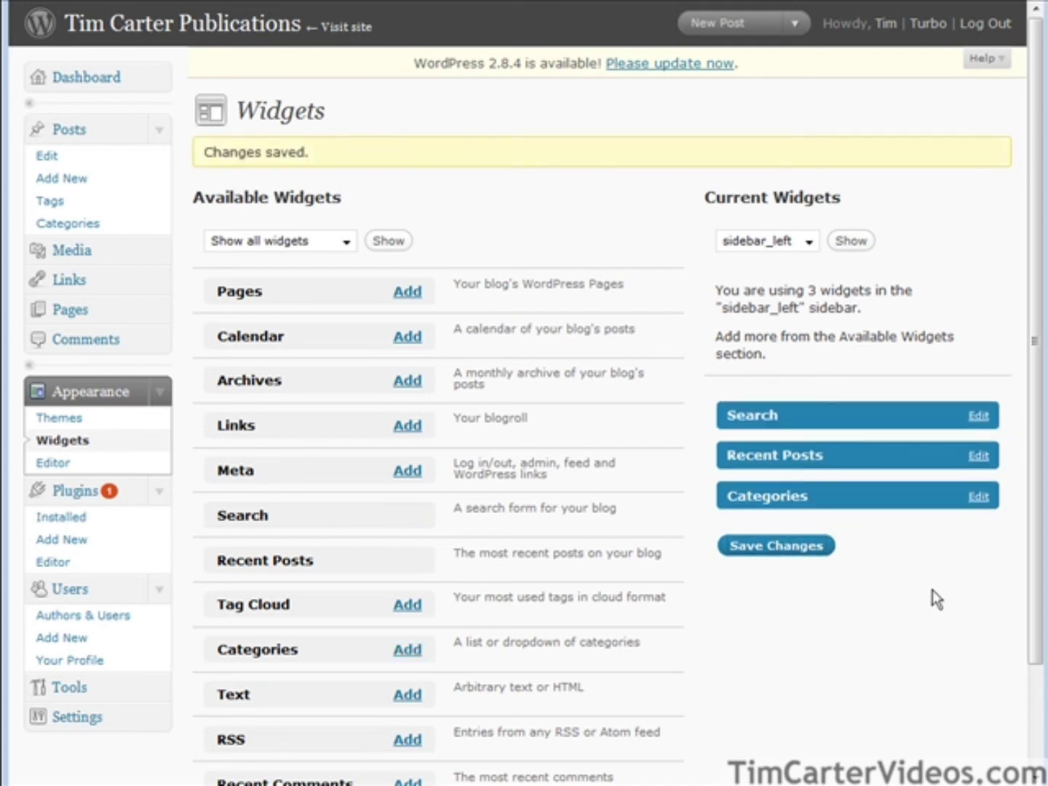
{"action": "left_click", "coordinate": [764, 549]}
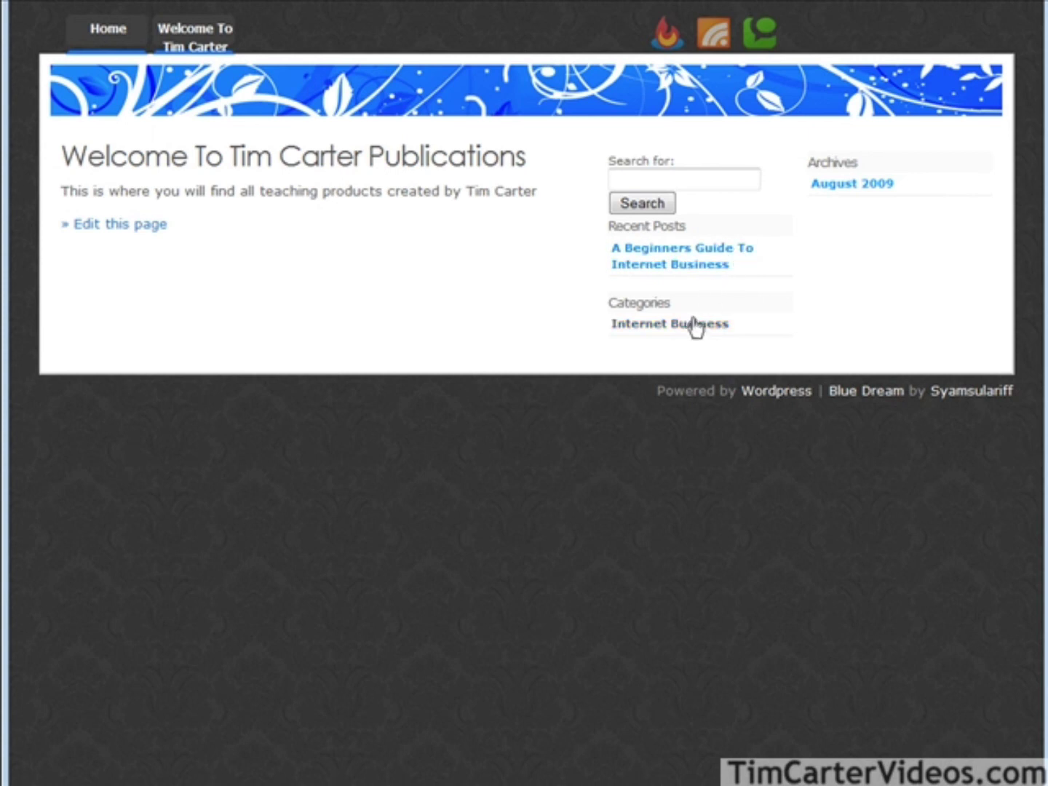
View the Beginners Guide post on the live site, then open the empty Edit Links list.
{"action": "left_click", "coordinate": [701, 260]}
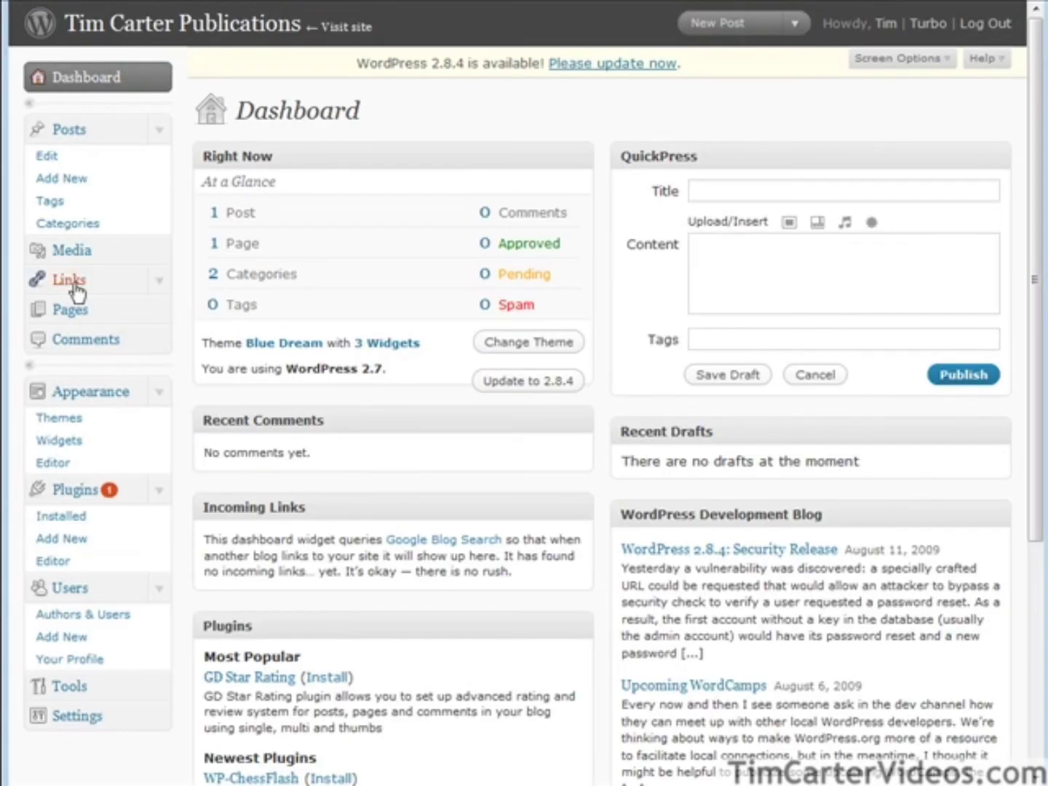
{"action": "left_click", "coordinate": [76, 288]}
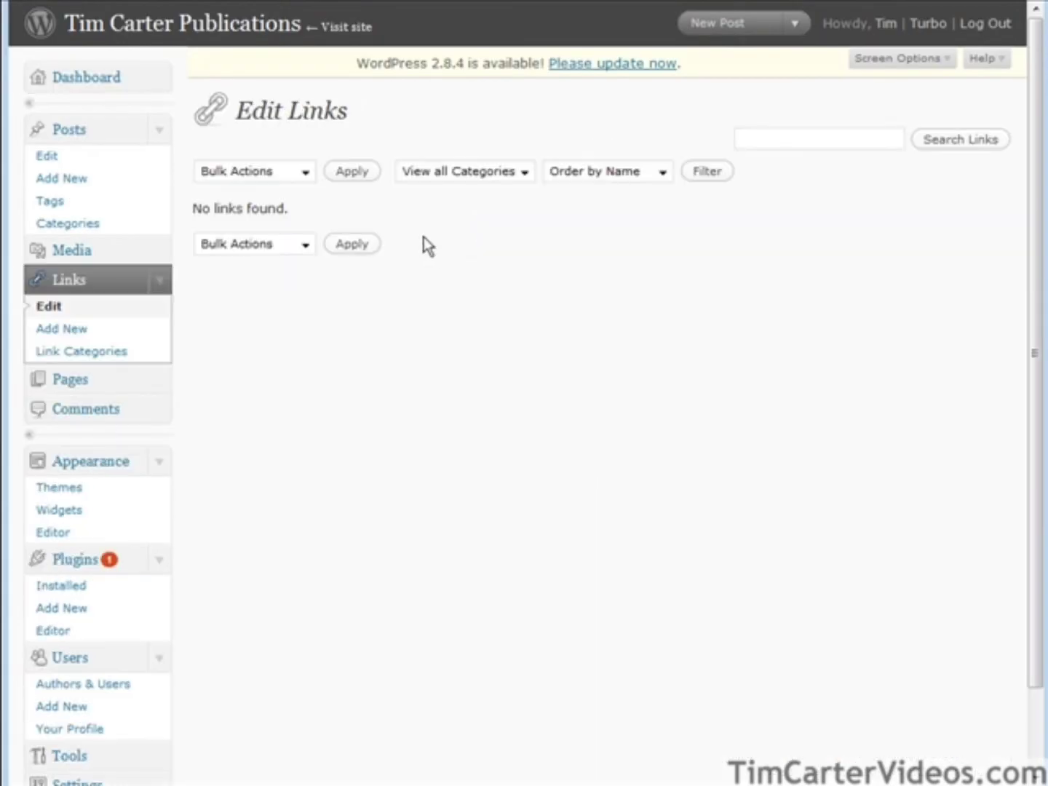
Start a new link named "See All Of My Teaching DVD's".
{"action": "left_click", "coordinate": [64, 328]}
{"action": "double_click", "coordinate": [264, 182]}
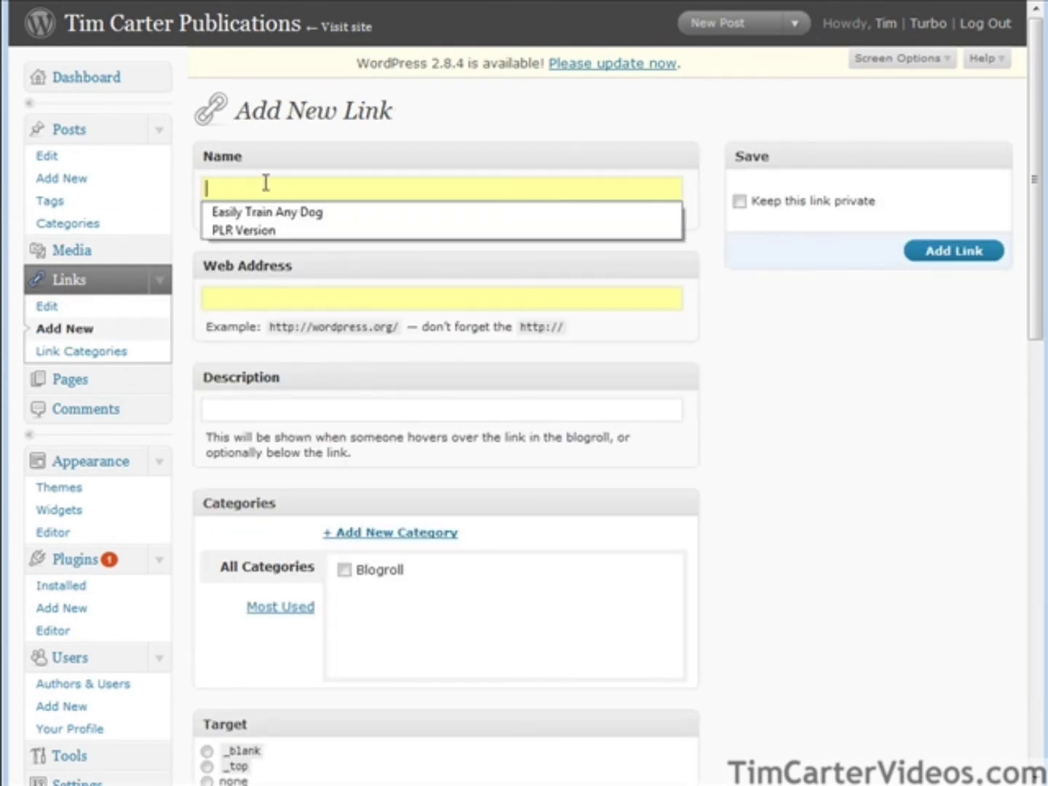
{"action": "left_click", "coordinate": [365, 182]}
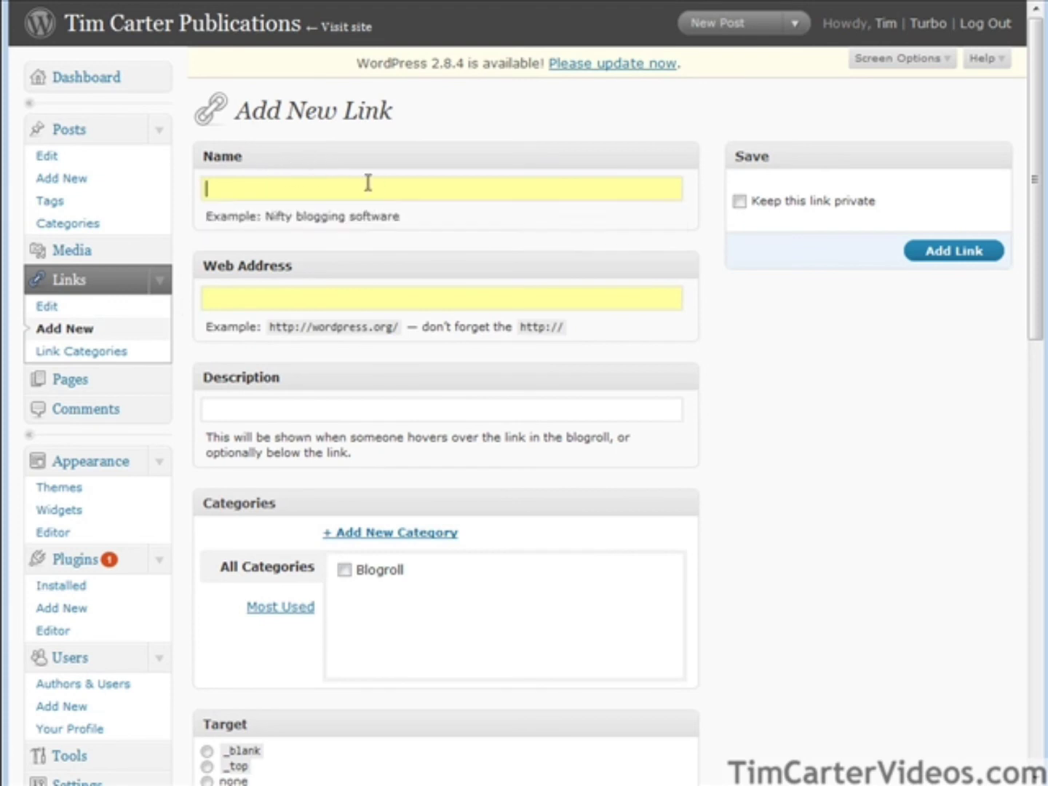
{"action": "type", "text": "See All Of My Teaching DVD's"}
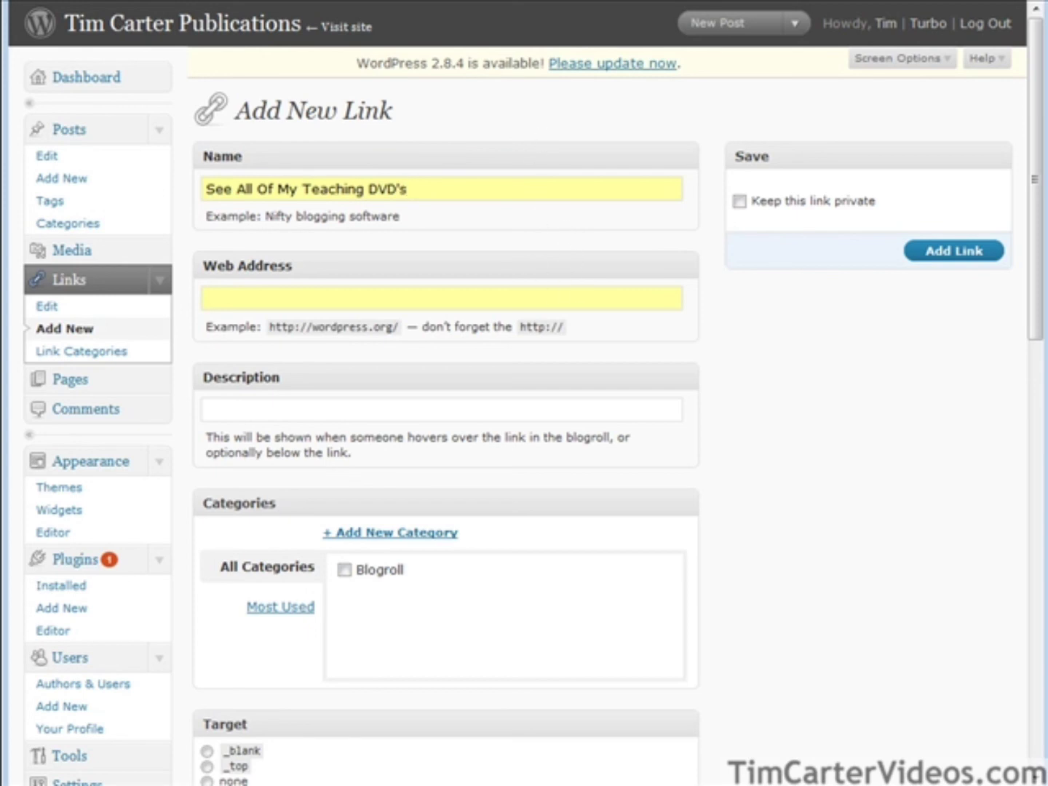
Copy the Kunaki all-products sales page address and paste it as the link's web address.
{"action": "left_click", "coordinate": [203, 1]}
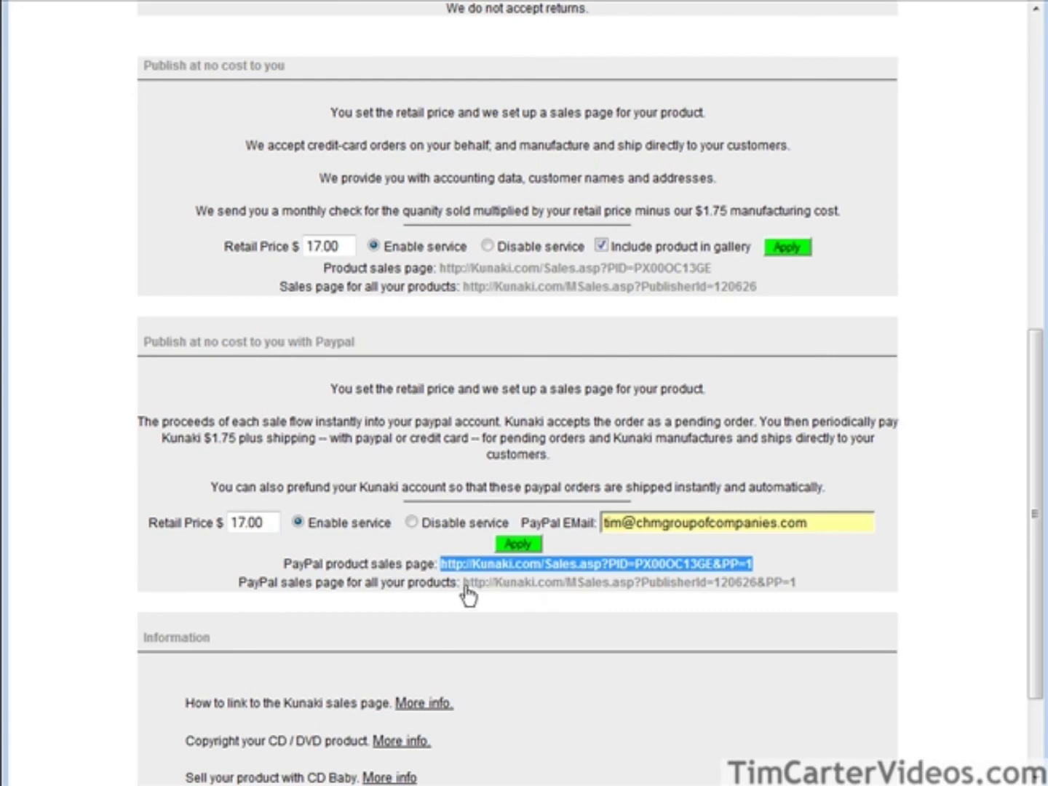
{"action": "left_click_drag", "start_coordinate": [467, 586], "coordinate": [798, 591]}
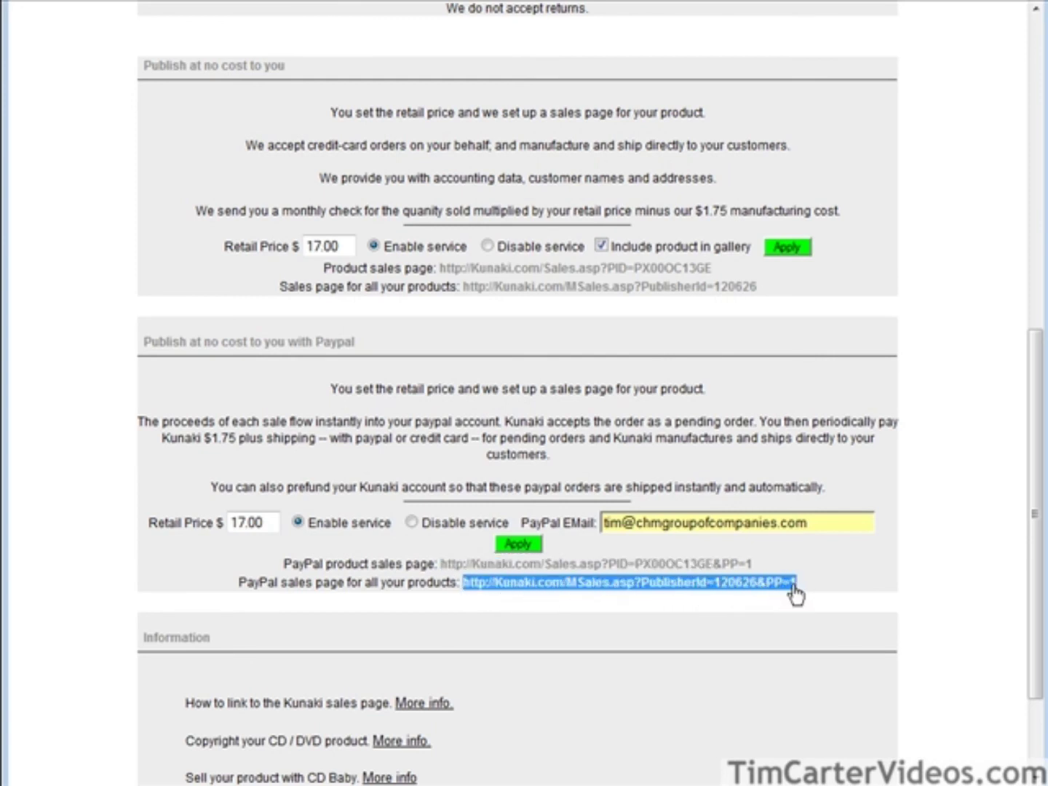
{"action": "right_click", "coordinate": [796, 592]}
{"action": "left_click", "coordinate": [834, 605]}
{"action": "left_click", "coordinate": [776, 2]}
{"action": "left_click", "coordinate": [240, 301]}
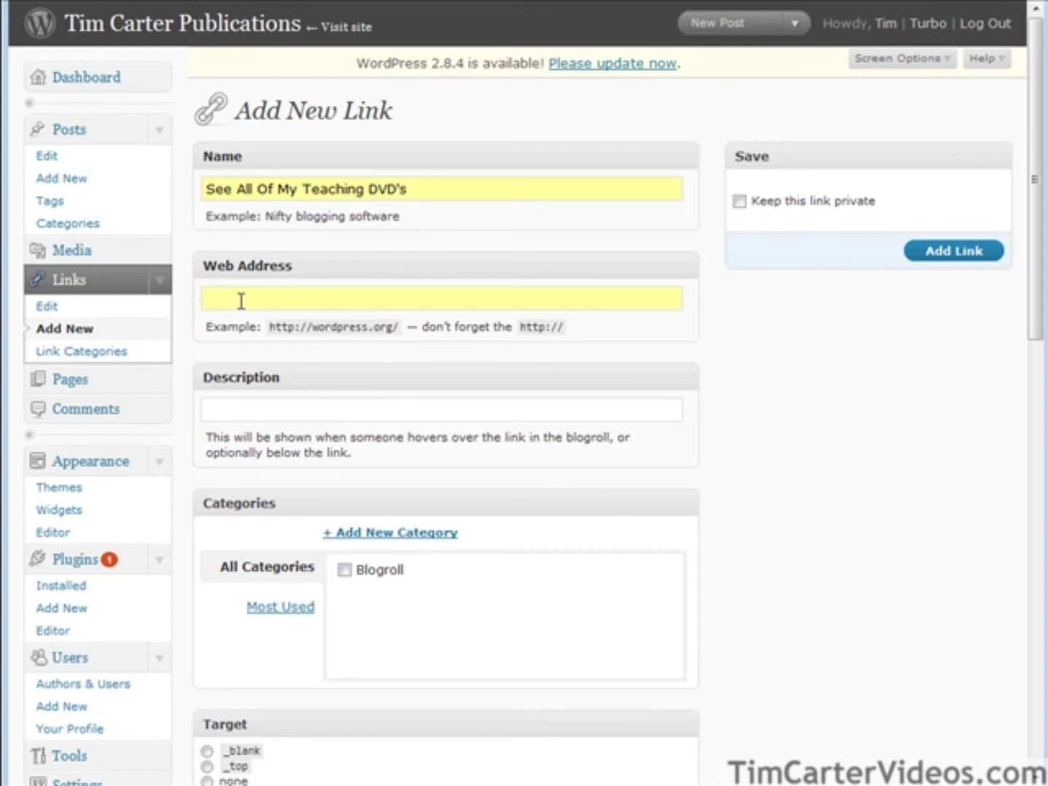
{"action": "key", "text": "ctrl+v"}
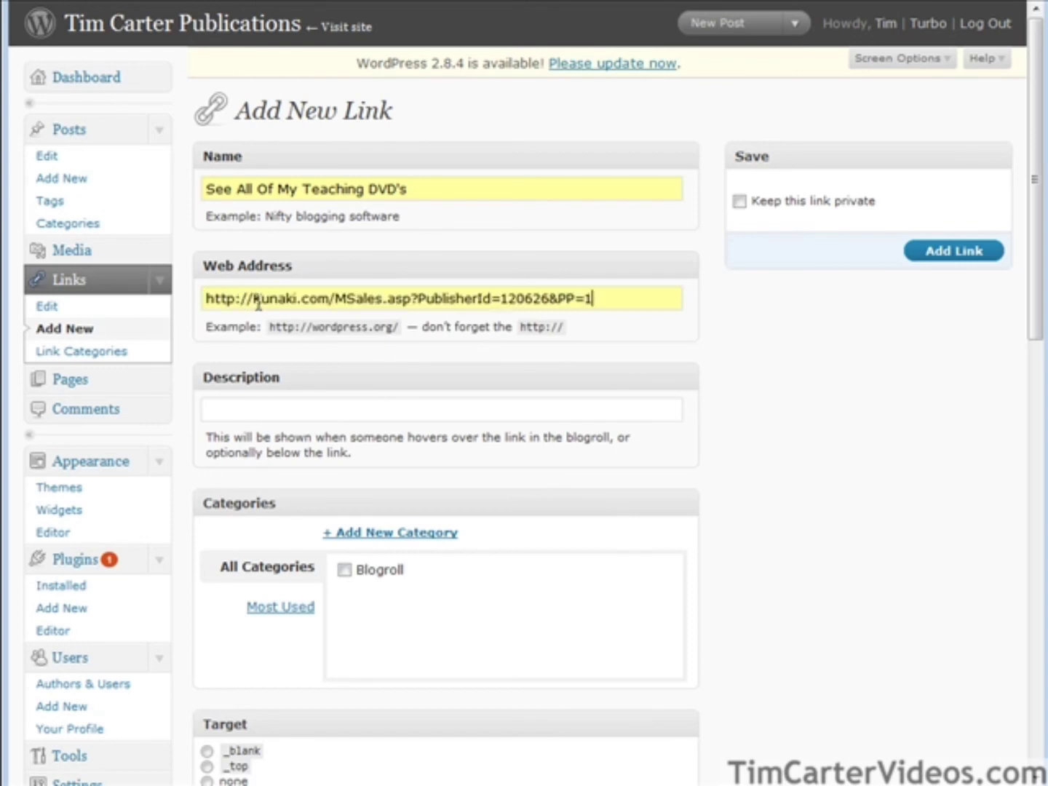
Set the link target to _blank so it opens in a new window, and add the link.
{"action": "scroll", "coordinate": [436, 563], "scroll_direction": "down", "scroll_amount": 4}
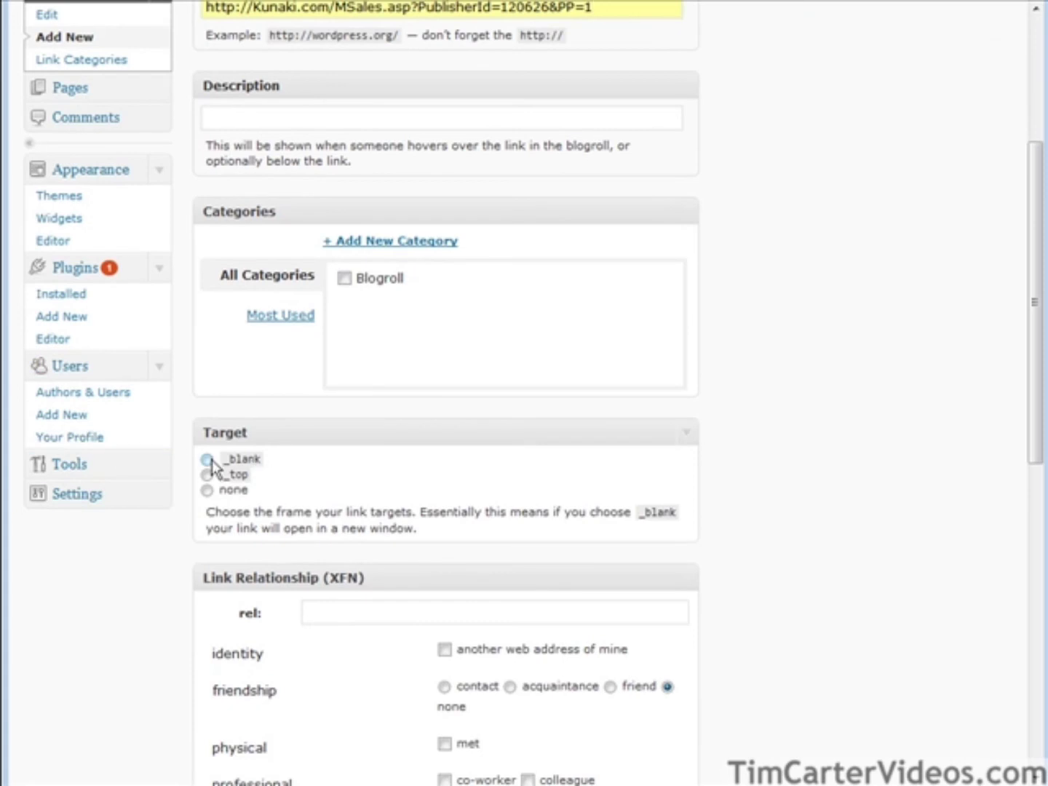
{"action": "left_click", "coordinate": [207, 459]}
{"action": "scroll", "coordinate": [374, 601], "scroll_direction": "down", "scroll_amount": 10}
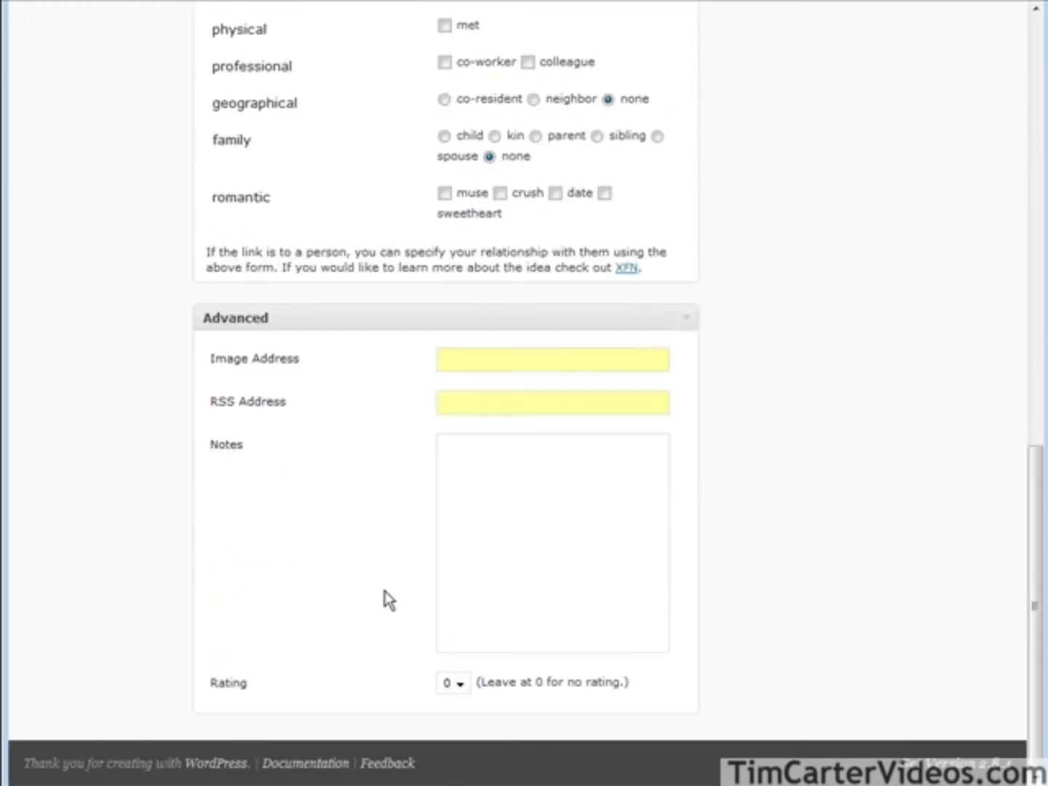
{"action": "scroll", "coordinate": [947, 524], "scroll_direction": "up", "scroll_amount": 10}
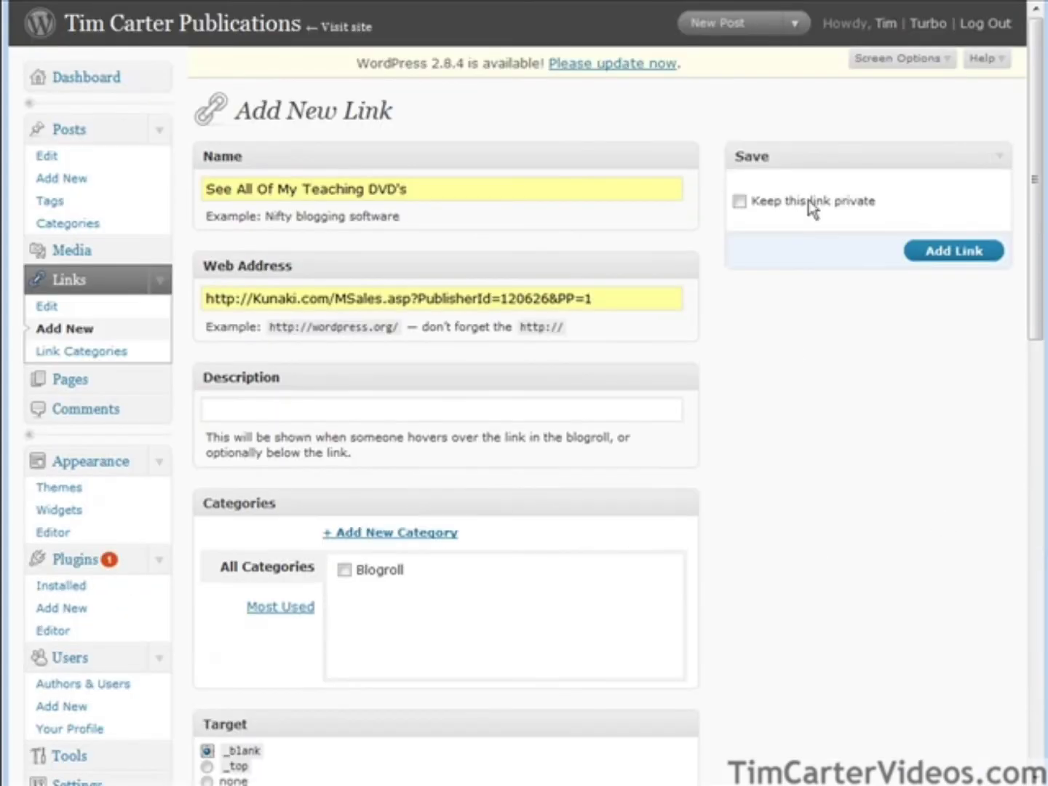
{"action": "left_click", "coordinate": [949, 253]}
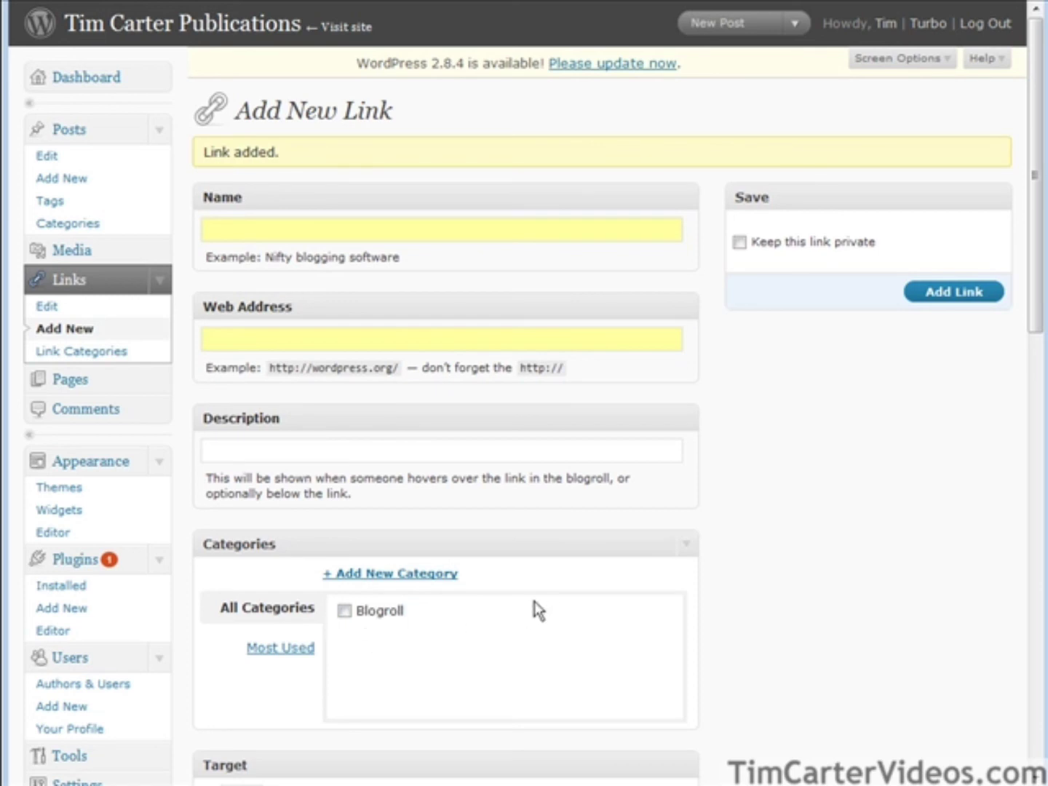
Create a link category named "My DVD's".
{"action": "left_click", "coordinate": [101, 355]}
{"action": "left_click", "coordinate": [258, 230]}
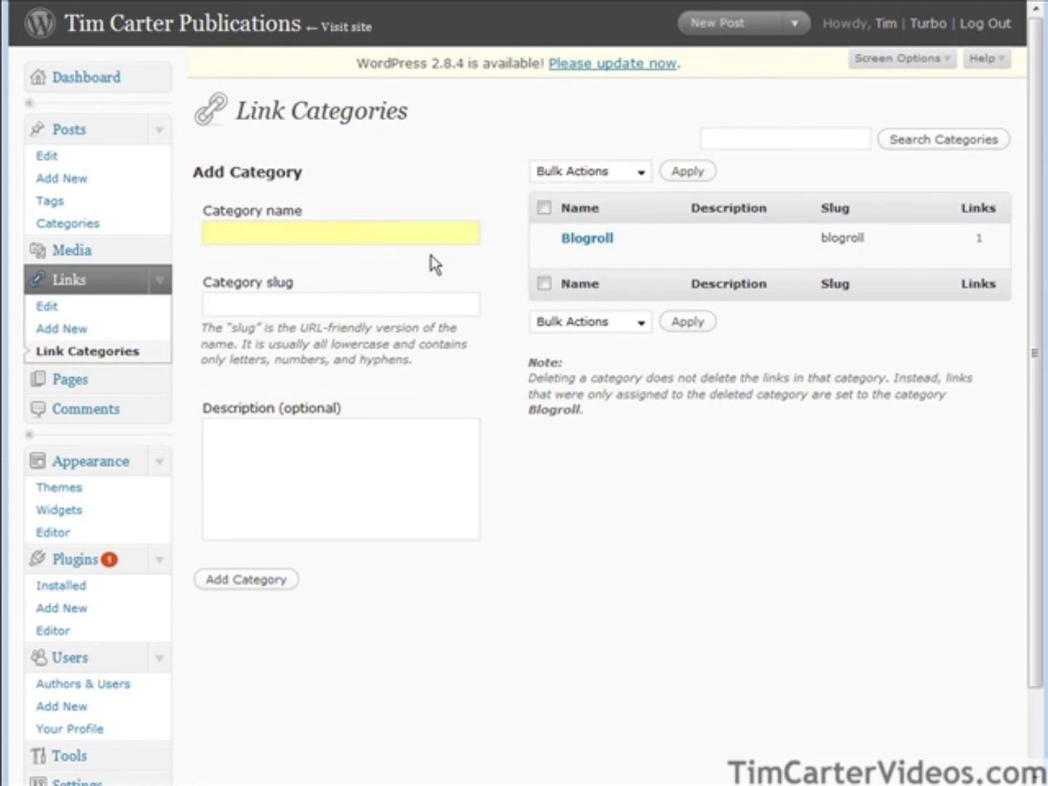
{"action": "type", "text": "My DVD's"}
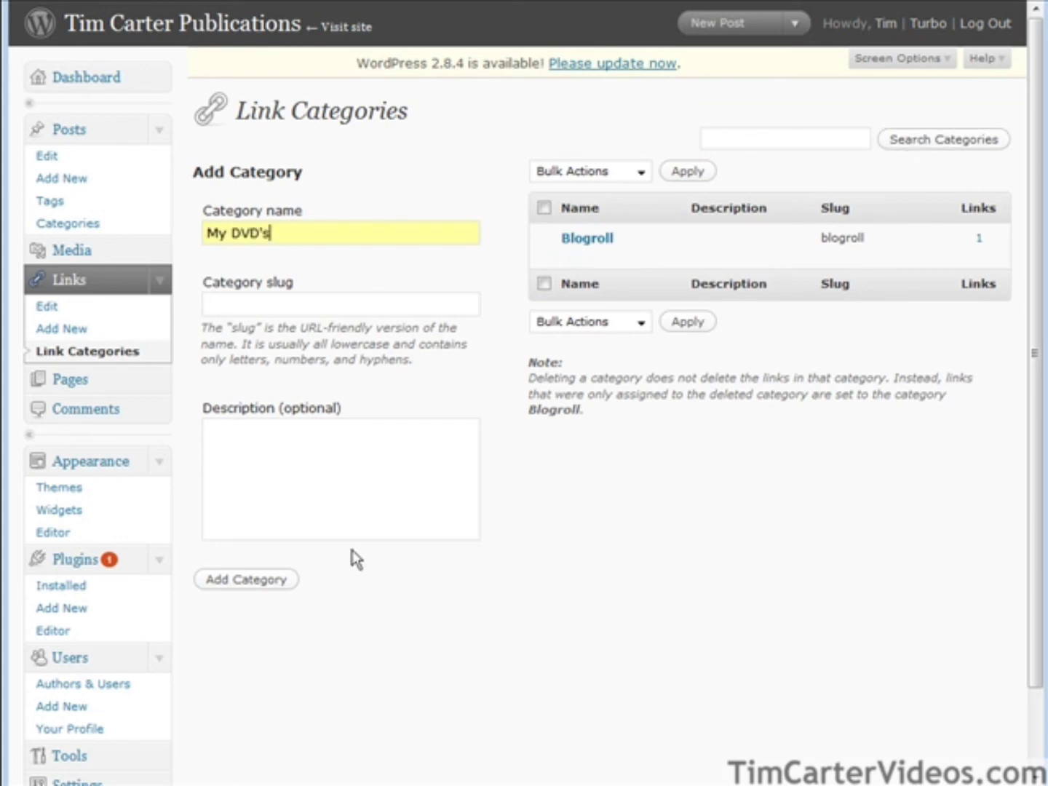
{"action": "left_click", "coordinate": [246, 586]}
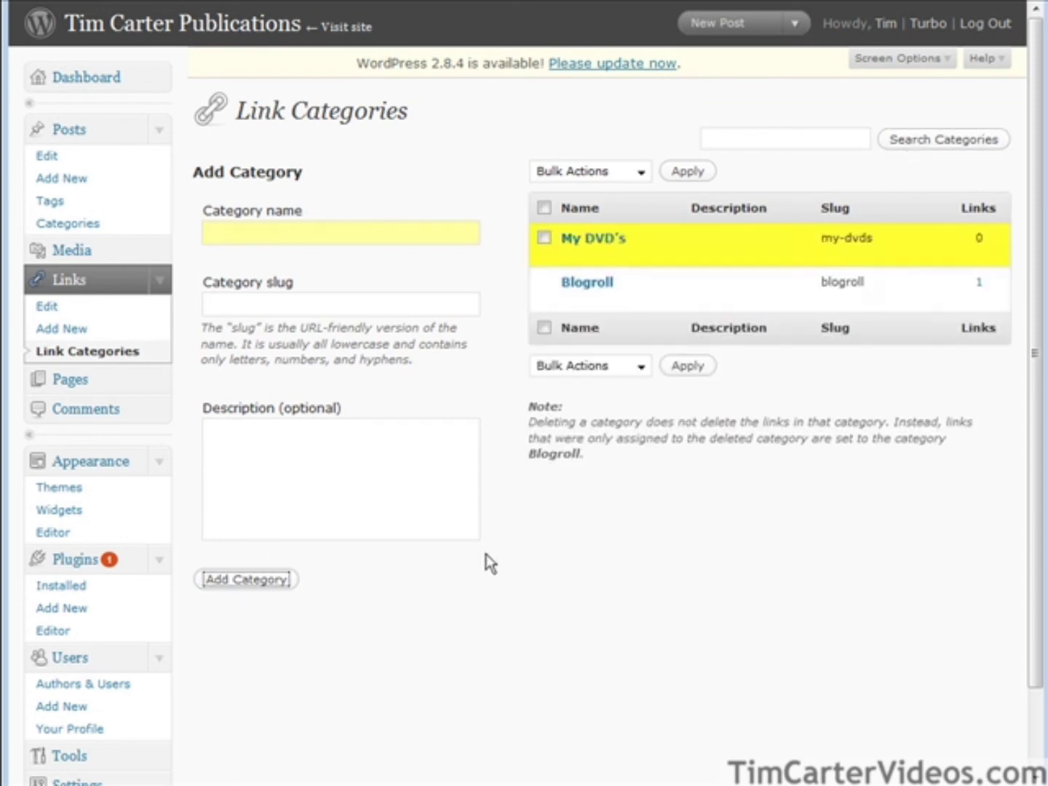
Move the teaching DVDs link from Blogroll into My DVD's and update it.
{"action": "left_click", "coordinate": [48, 306]}
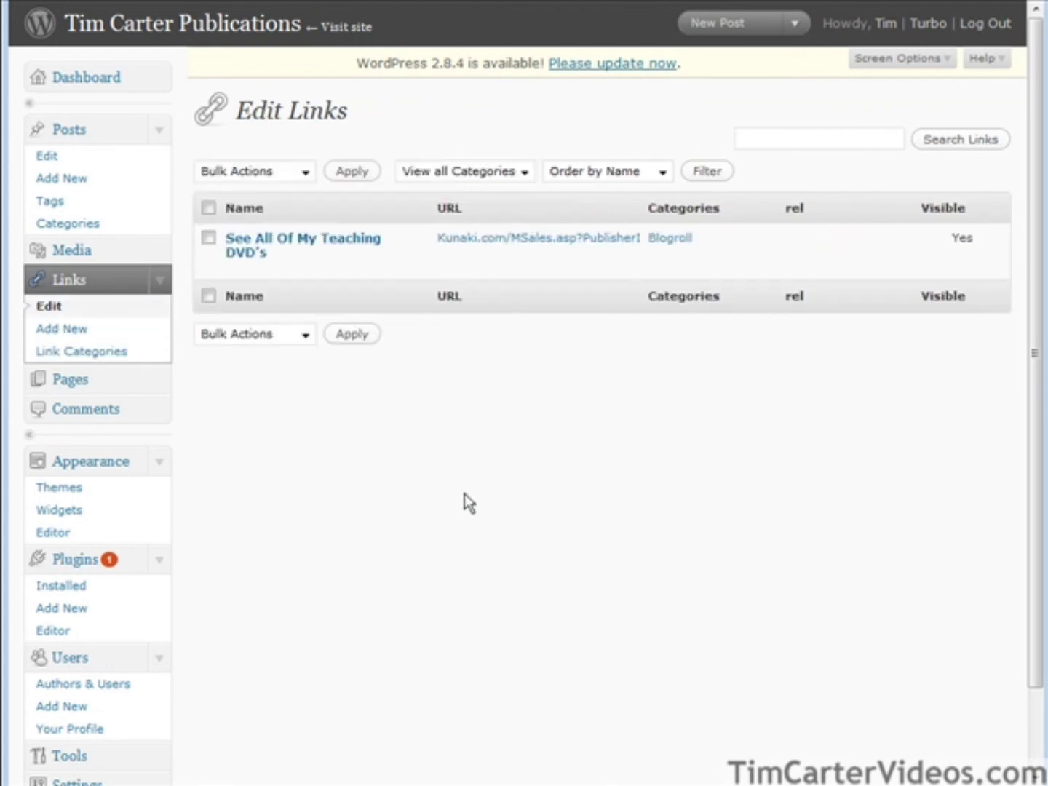
{"action": "mouse_move", "coordinate": [389, 277]}
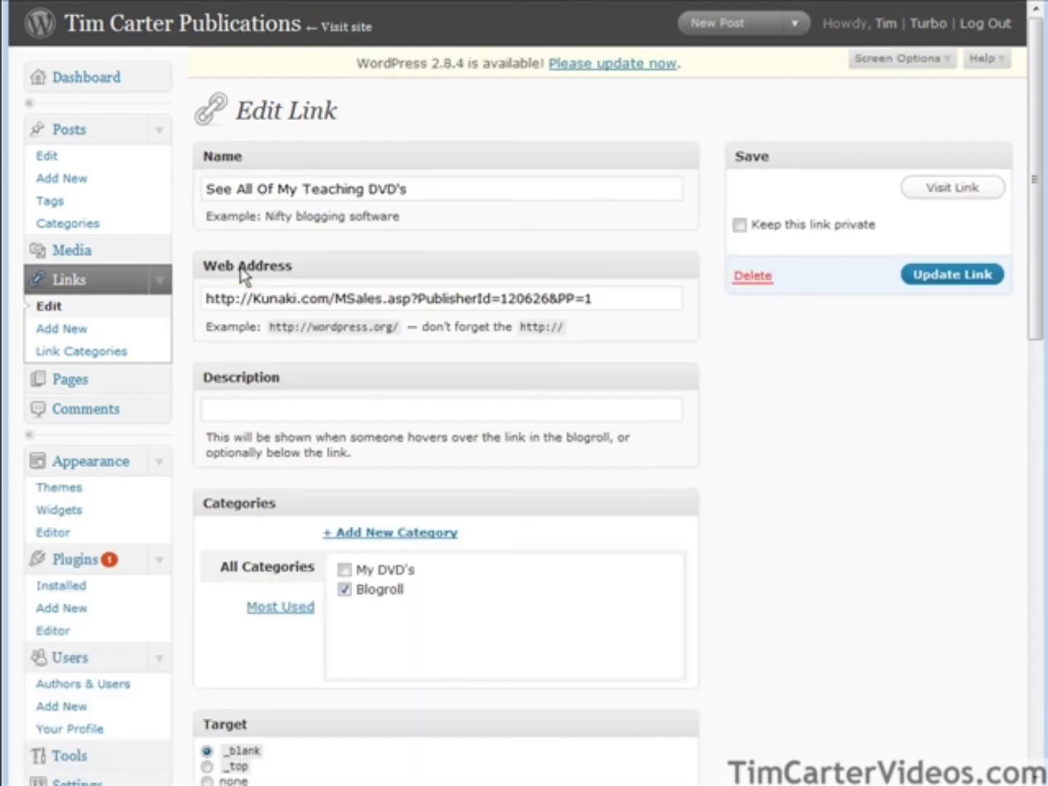
{"action": "left_click", "coordinate": [343, 590]}
{"action": "left_click", "coordinate": [344, 569]}
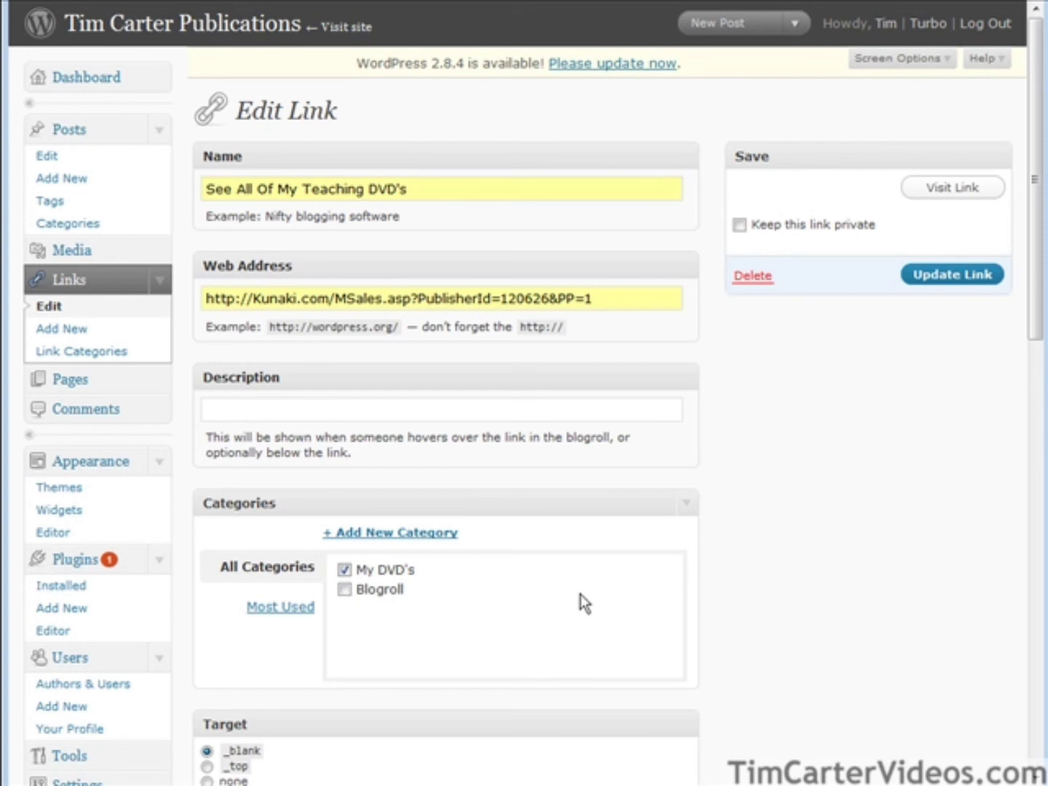
{"action": "scroll", "coordinate": [580, 593], "scroll_direction": "down", "scroll_amount": 3}
{"action": "scroll", "coordinate": [578, 603], "scroll_direction": "up", "scroll_amount": 3}
{"action": "left_click", "coordinate": [963, 279]}
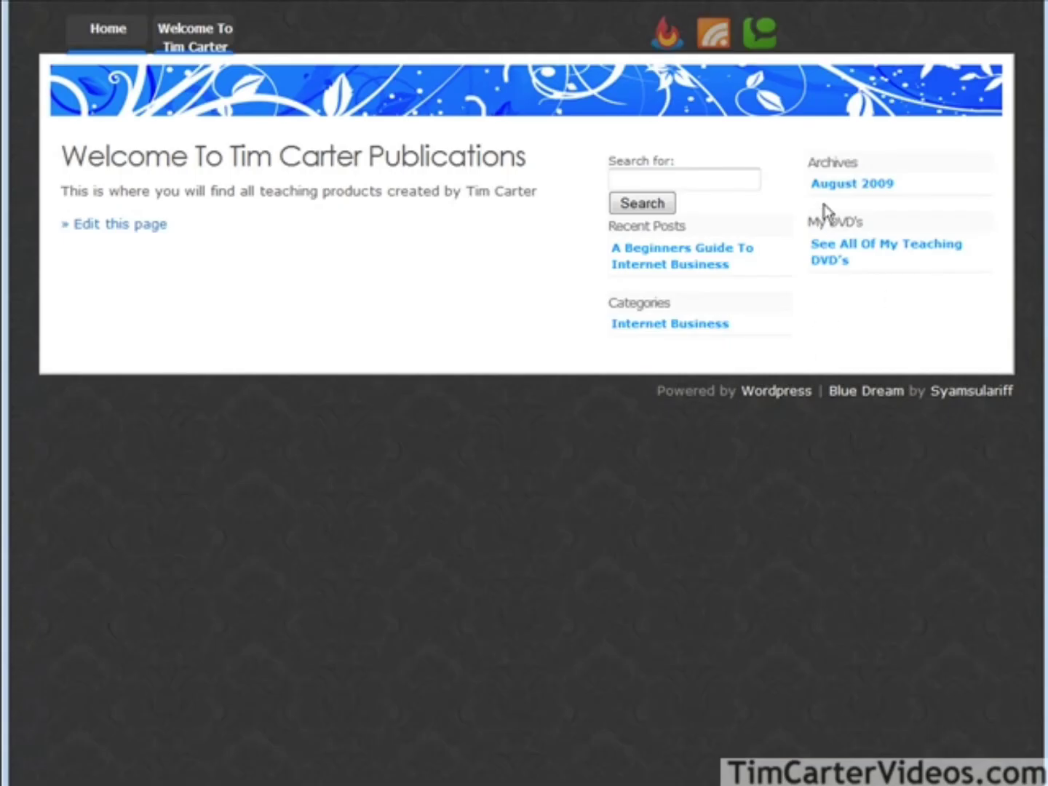
Follow the sidebar's "See All Of My Teaching DVD's" link to the Kunaki sales page.
{"action": "left_click", "coordinate": [910, 252]}
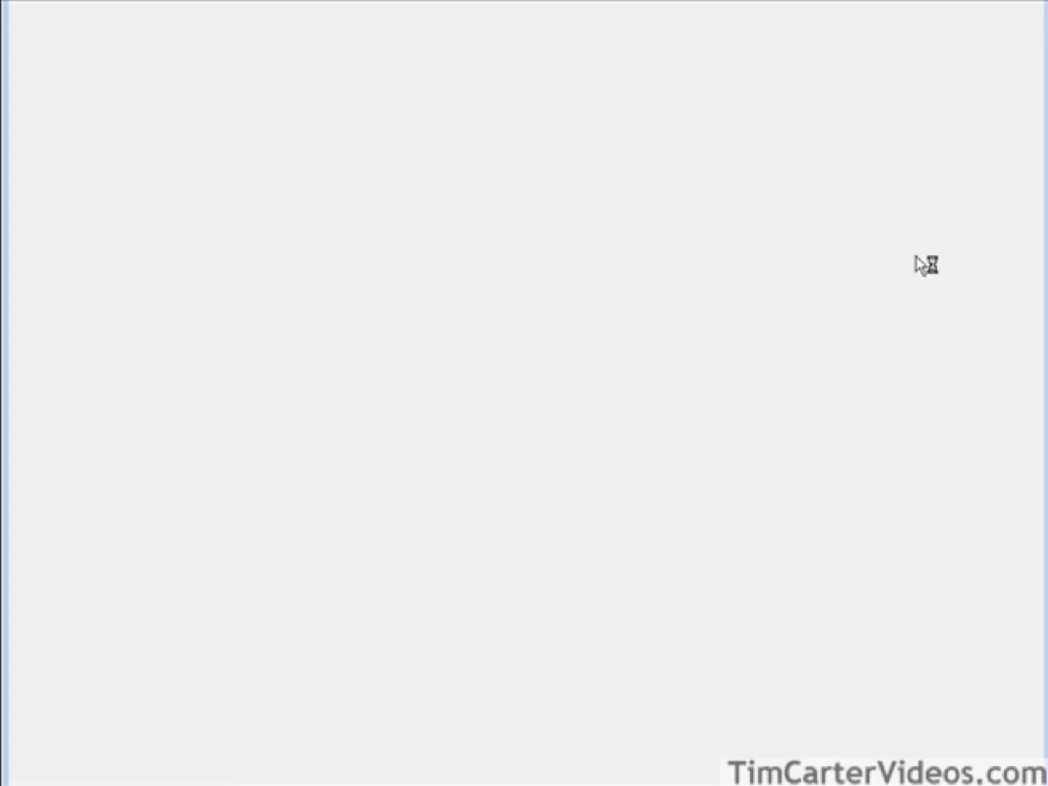